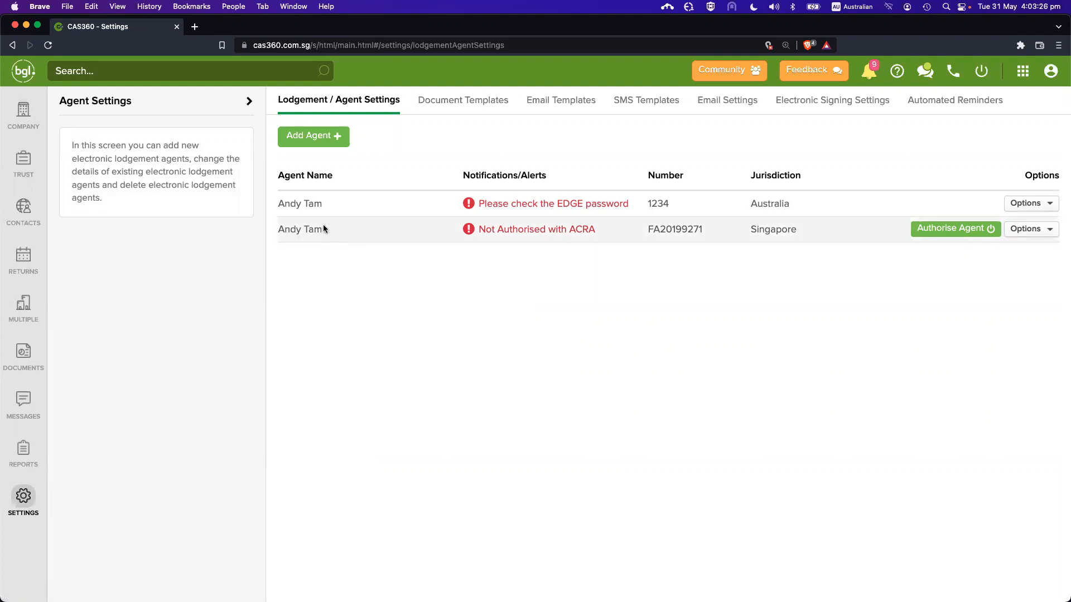
Start adding a new lodgement agent with Singapore as its jurisdiction
{"action": "left_click_drag", "start_coordinate": [648, 230], "coordinate": [702, 229]}
{"action": "left_click", "coordinate": [751, 230]}
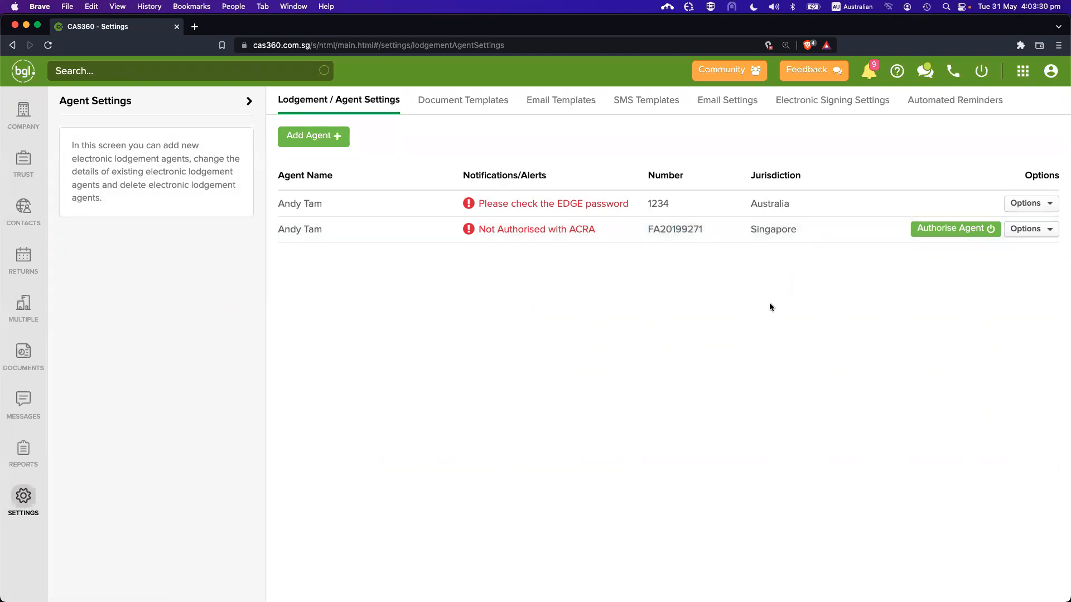
{"action": "left_click", "coordinate": [319, 144]}
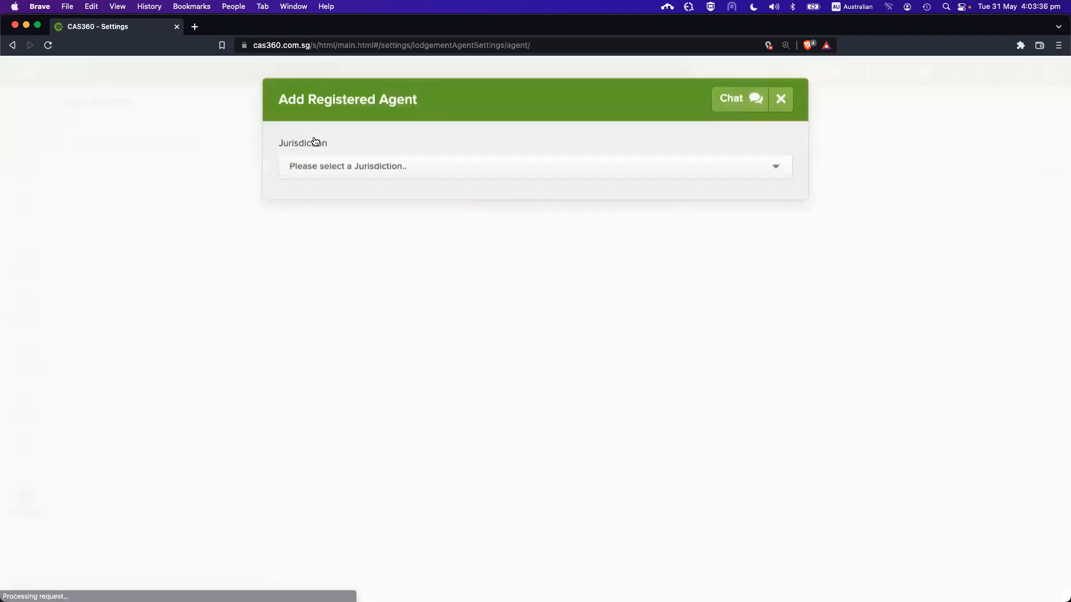
{"action": "left_click", "coordinate": [324, 166]}
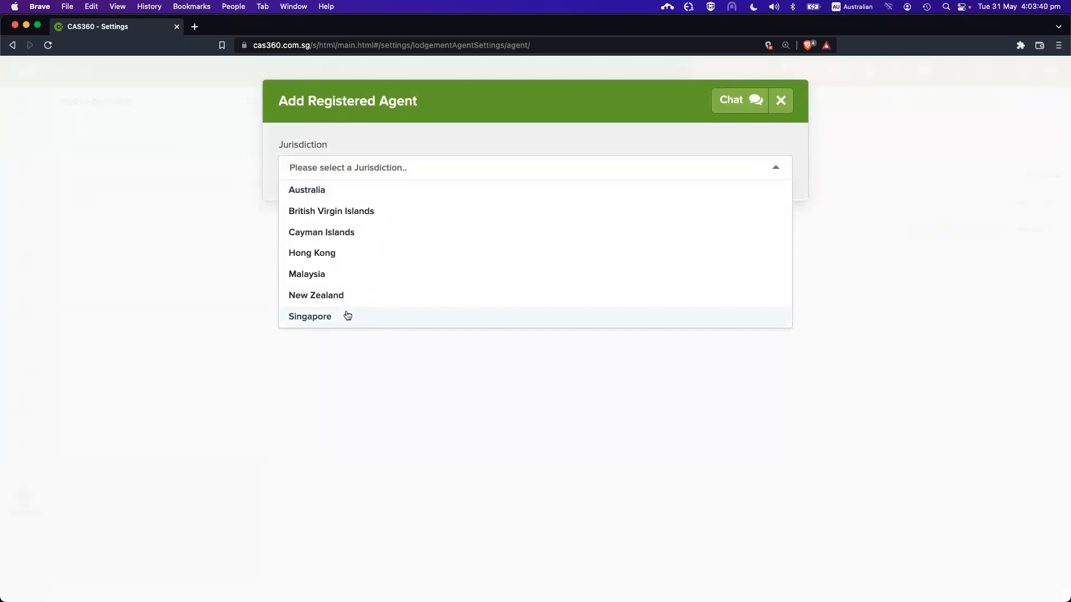
{"action": "left_click", "coordinate": [347, 315]}
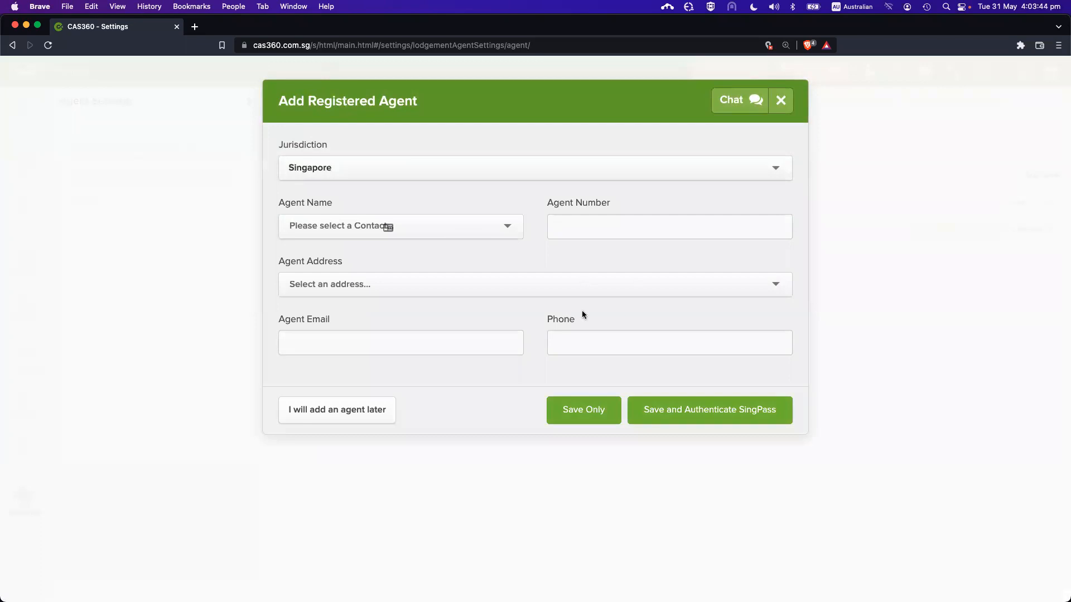
Search the contacts and select the matching existing contact as the agent name
{"action": "left_click", "coordinate": [339, 232]}
{"action": "type", "text": "andy"}
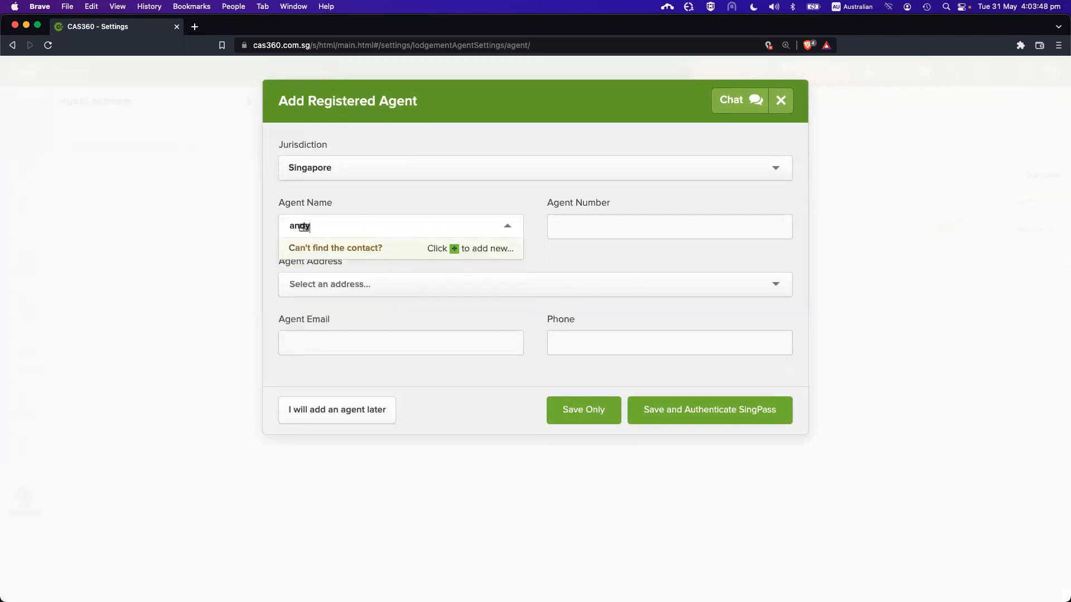
{"action": "left_click", "coordinate": [346, 262]}
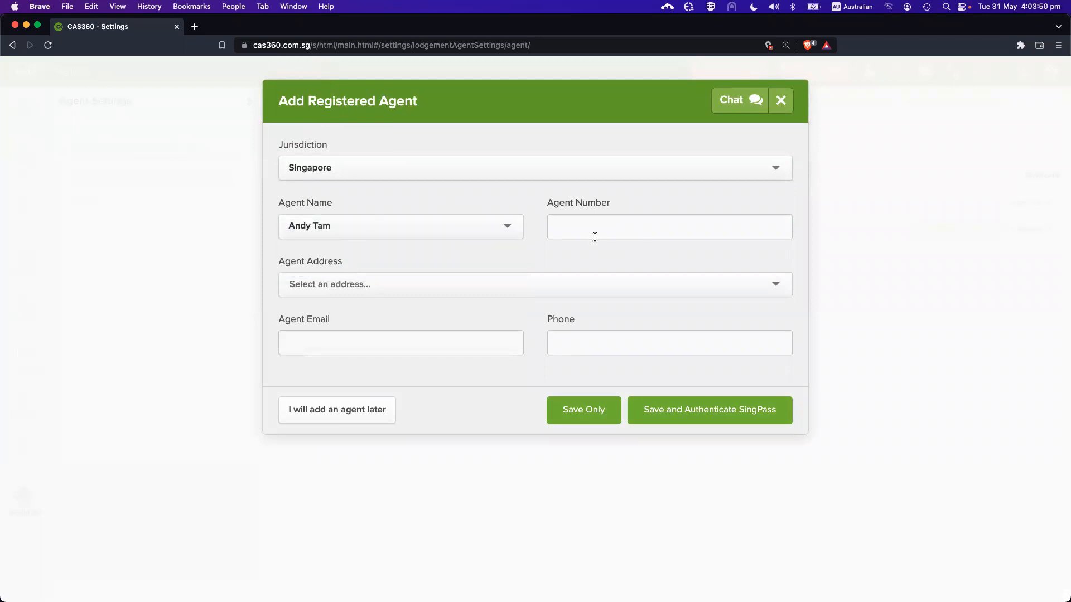
Enter the agent number and pick the first address matching '10'
{"action": "left_click", "coordinate": [587, 224]}
{"action": "left_click", "coordinate": [565, 206]}
{"action": "left_click", "coordinate": [593, 224]}
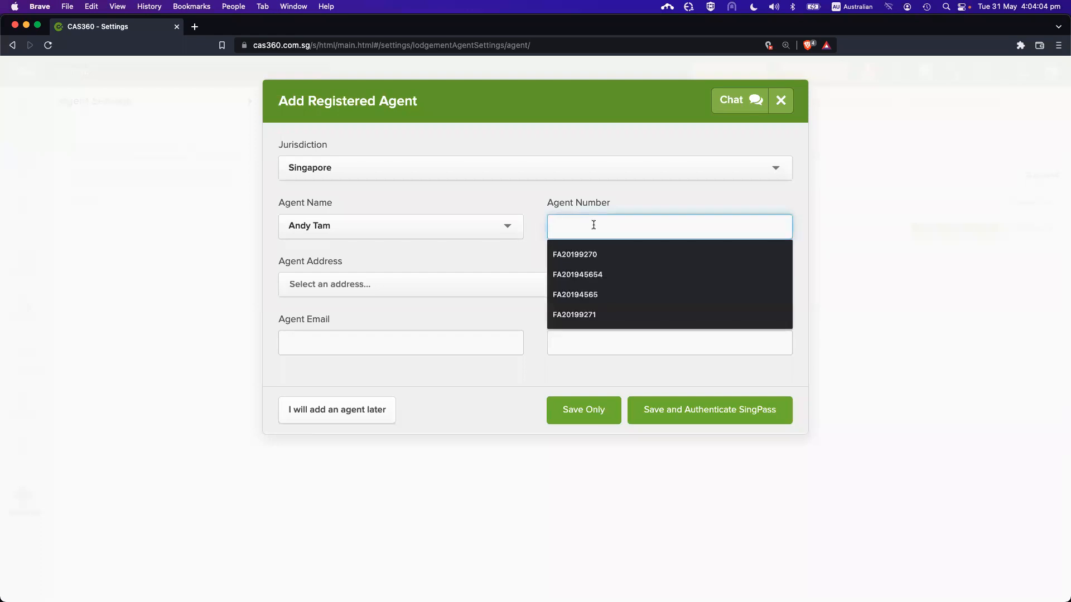
{"action": "type", "text": "FA12345678"}
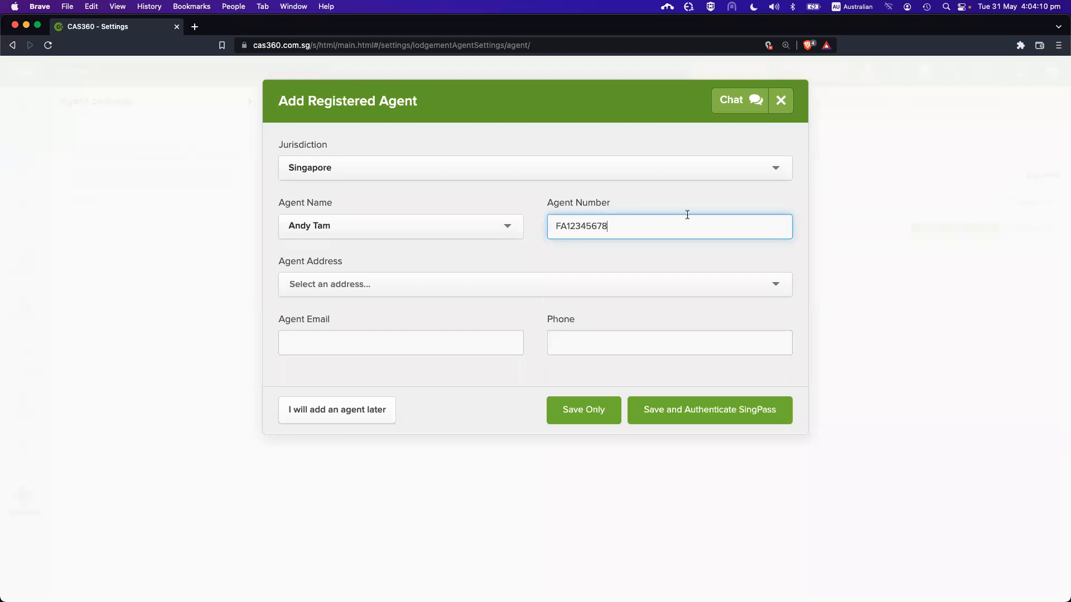
{"action": "left_click", "coordinate": [416, 282]}
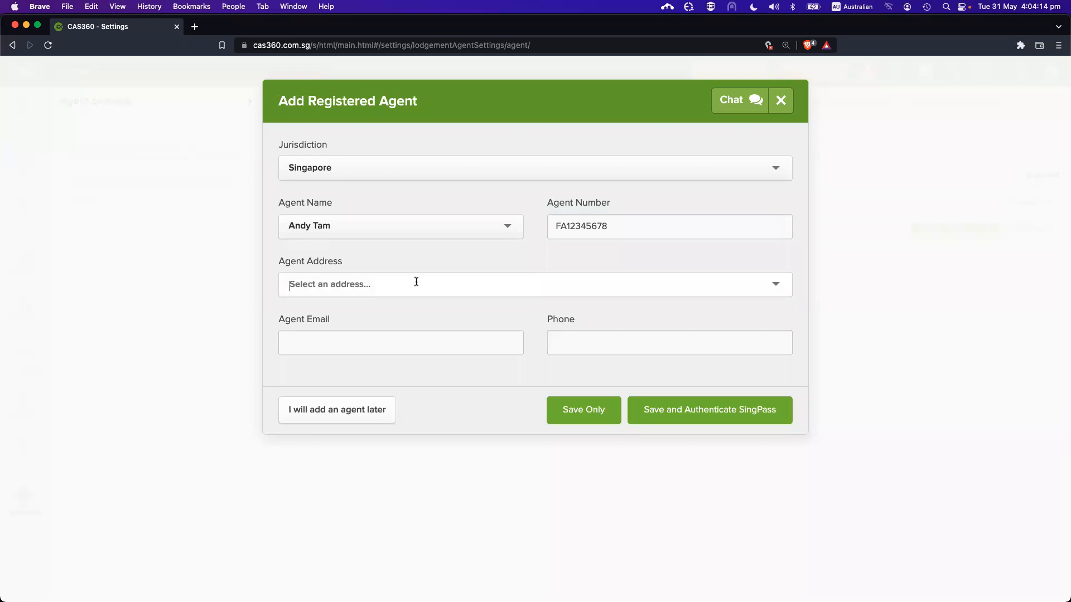
{"action": "type", "text": "10"}
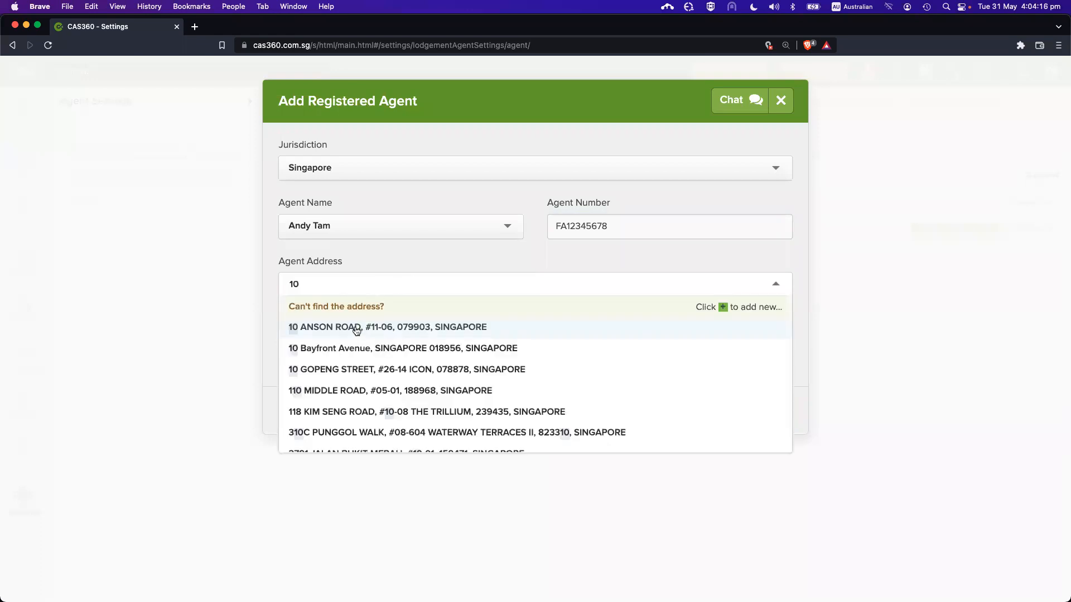
{"action": "left_click", "coordinate": [354, 328]}
Fill in the agent's e-mail address and phone number
{"action": "left_click", "coordinate": [354, 346]}
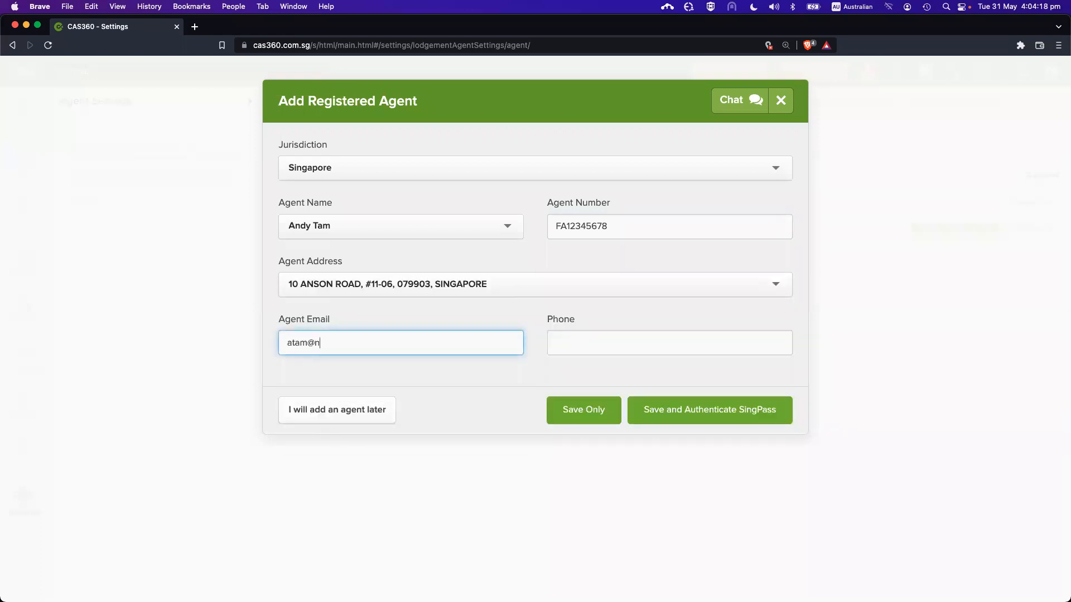
{"action": "key", "text": "Tab"}
{"action": "type", "text": "12345678"}
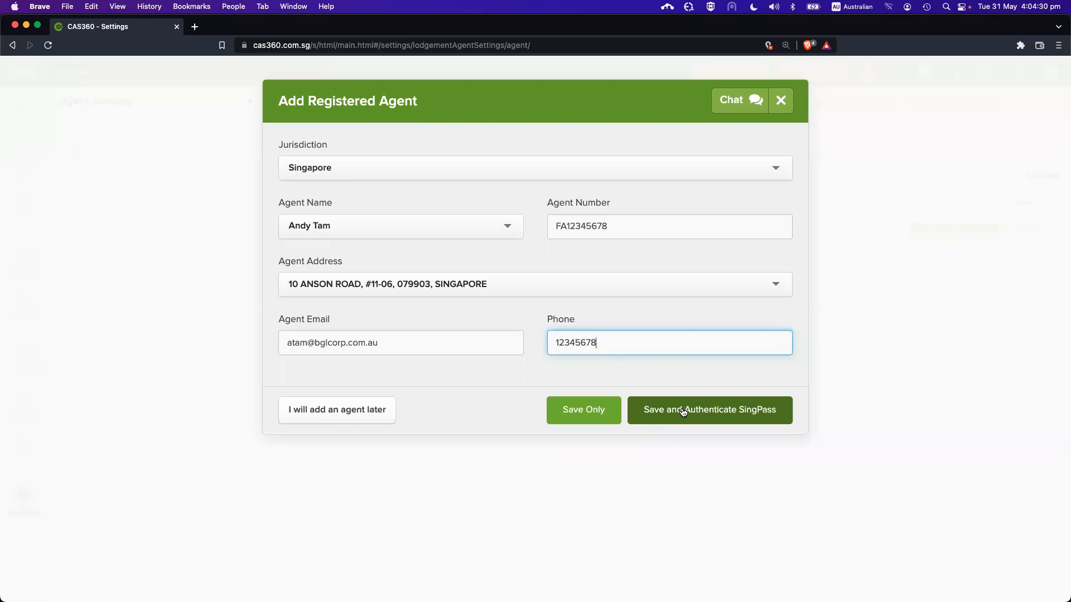
Save the new agent without authenticating, then delete it again
{"action": "left_click", "coordinate": [581, 413]}
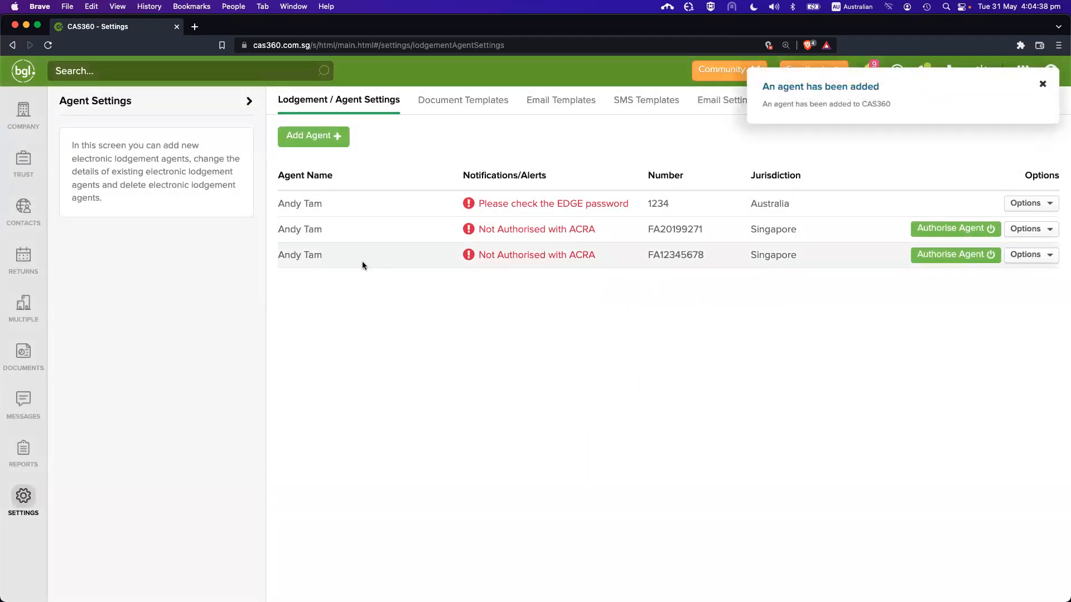
{"action": "left_click_drag", "start_coordinate": [363, 261], "coordinate": [738, 261]}
{"action": "left_click", "coordinate": [601, 265]}
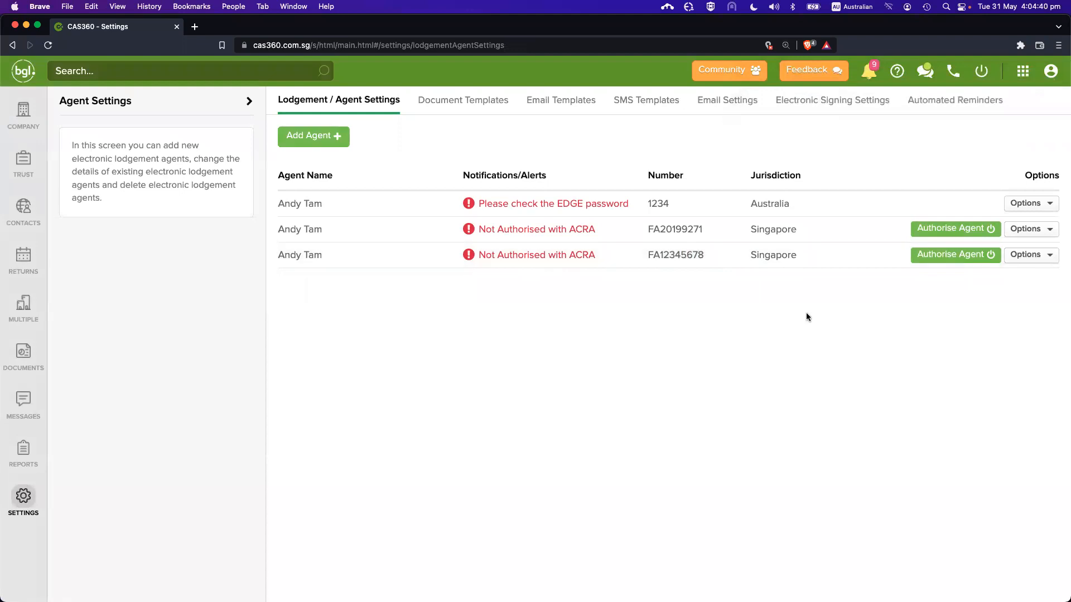
{"action": "left_click", "coordinate": [1032, 260]}
{"action": "left_click", "coordinate": [965, 277]}
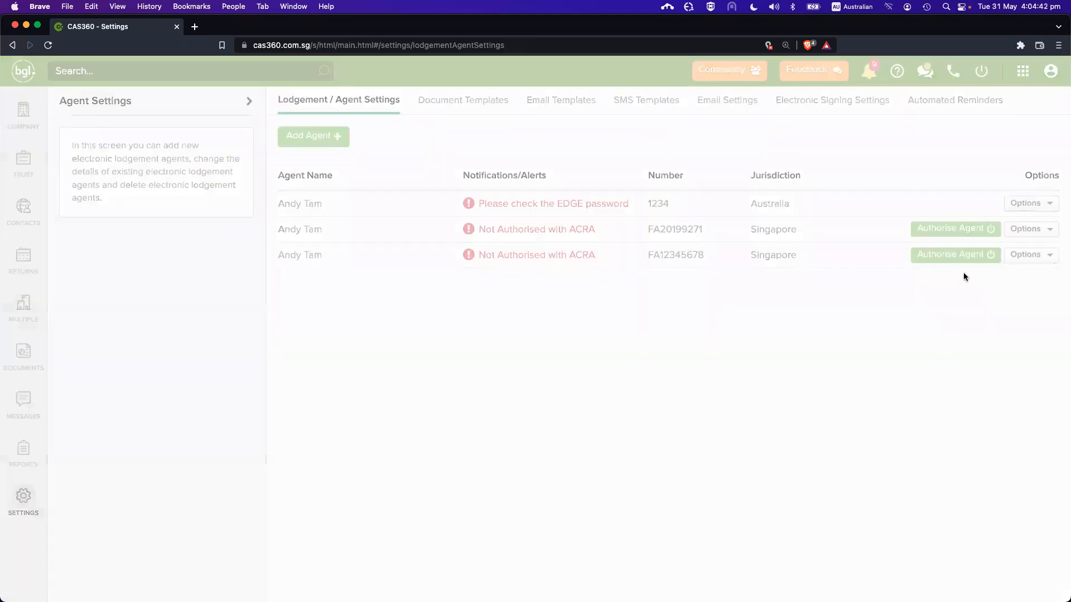
{"action": "left_click", "coordinate": [728, 249]}
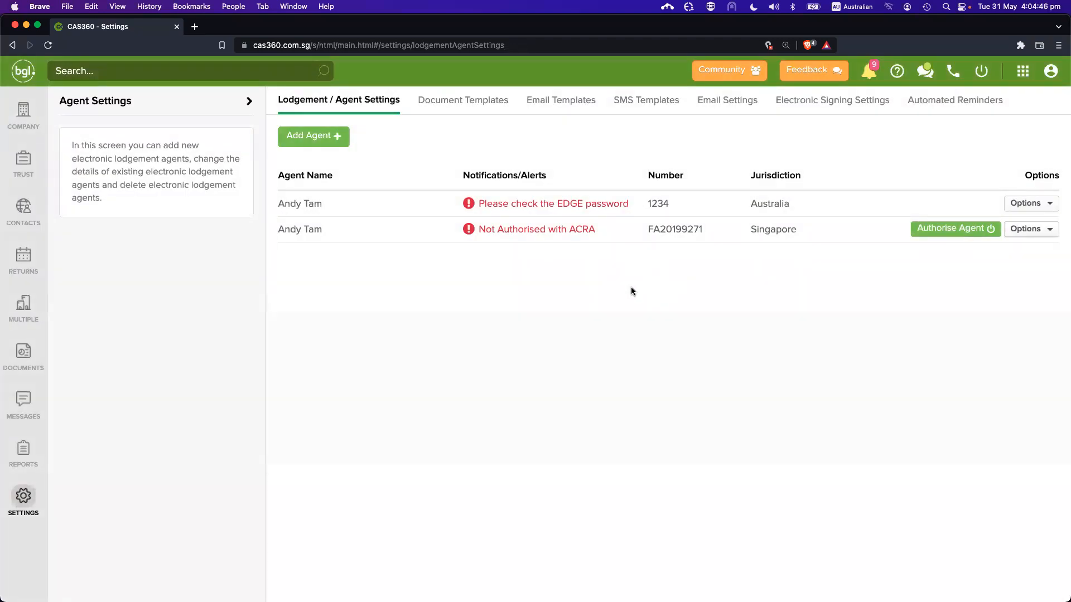
Start ACRA authorisation for the remaining not-authorised Singapore agent
{"action": "left_click_drag", "start_coordinate": [480, 230], "coordinate": [595, 230]}
{"action": "left_click", "coordinate": [604, 226]}
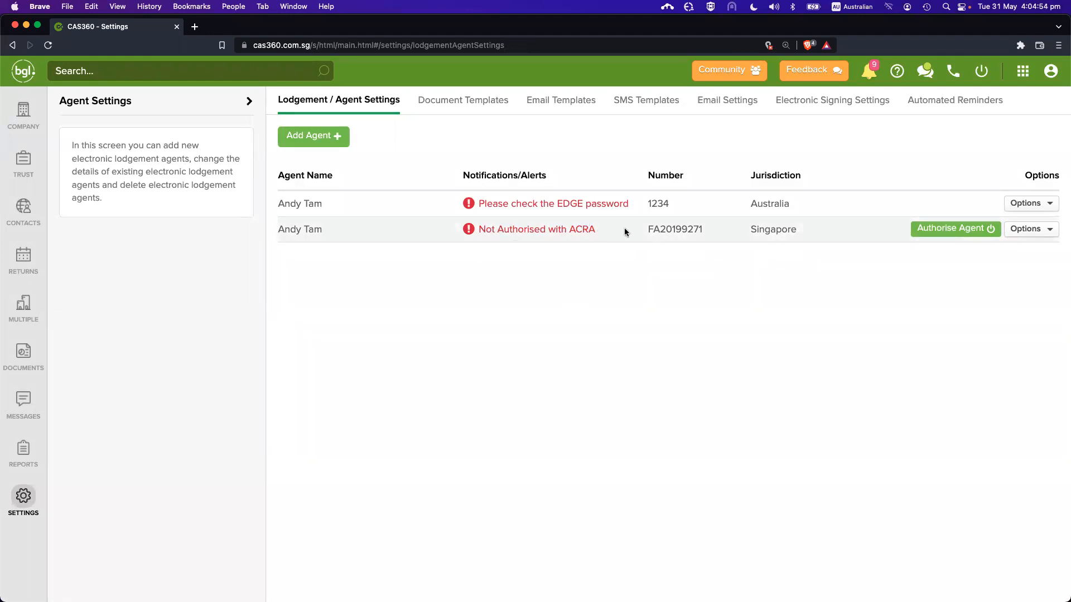
{"action": "left_click", "coordinate": [942, 227]}
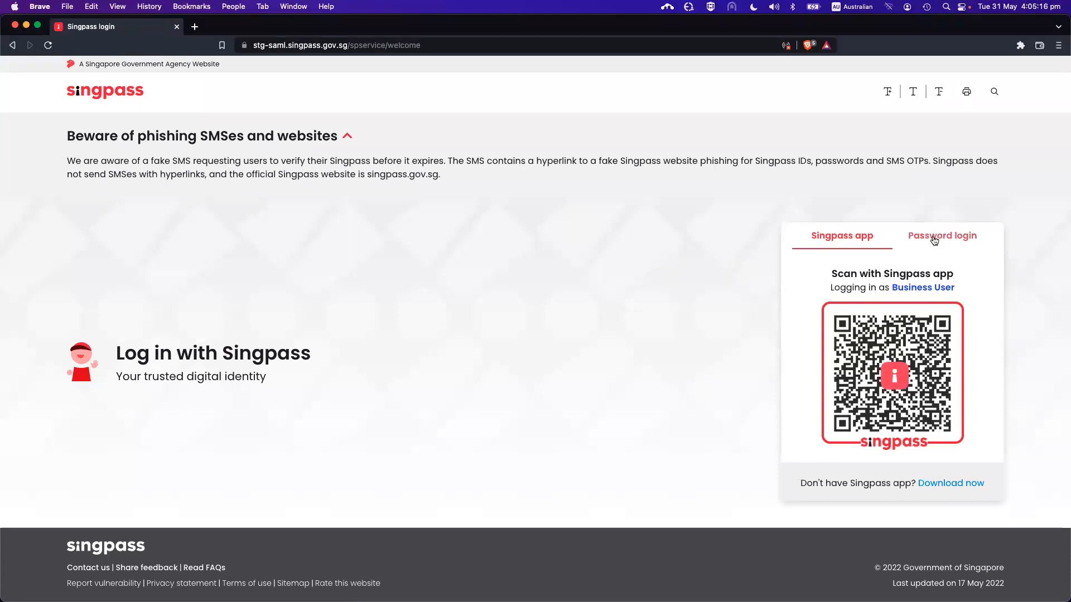
Log in to Singpass with the business user's ID and password, then approve the authorisation
{"action": "left_click", "coordinate": [941, 241]}
{"action": "left_click", "coordinate": [877, 291]}
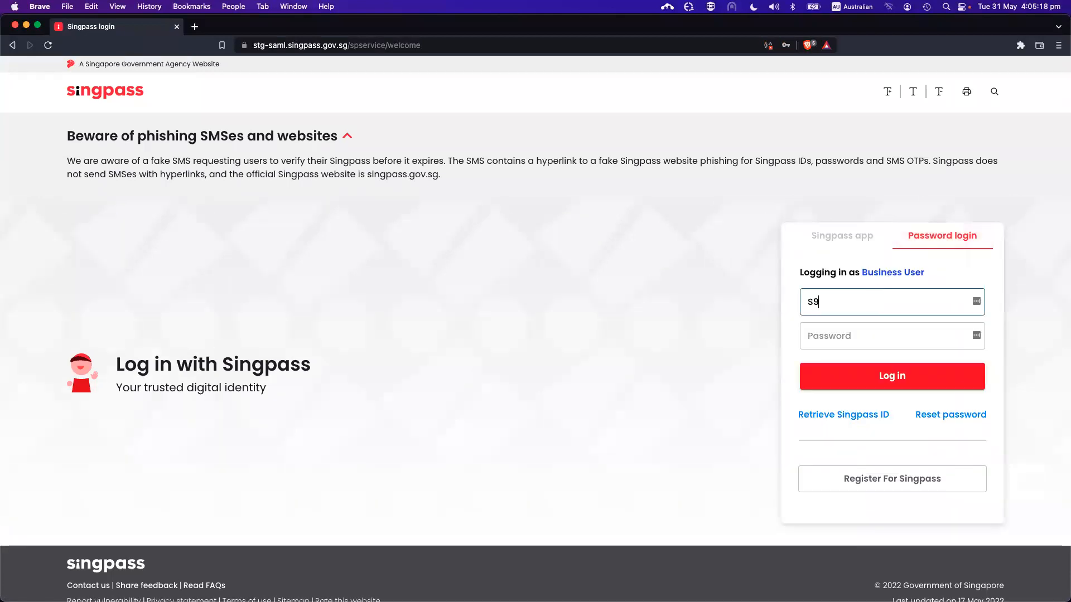
{"action": "key", "text": "Tab"}
{"action": "type", "text": "aaaaaaaa"}
{"action": "left_click", "coordinate": [883, 386]}
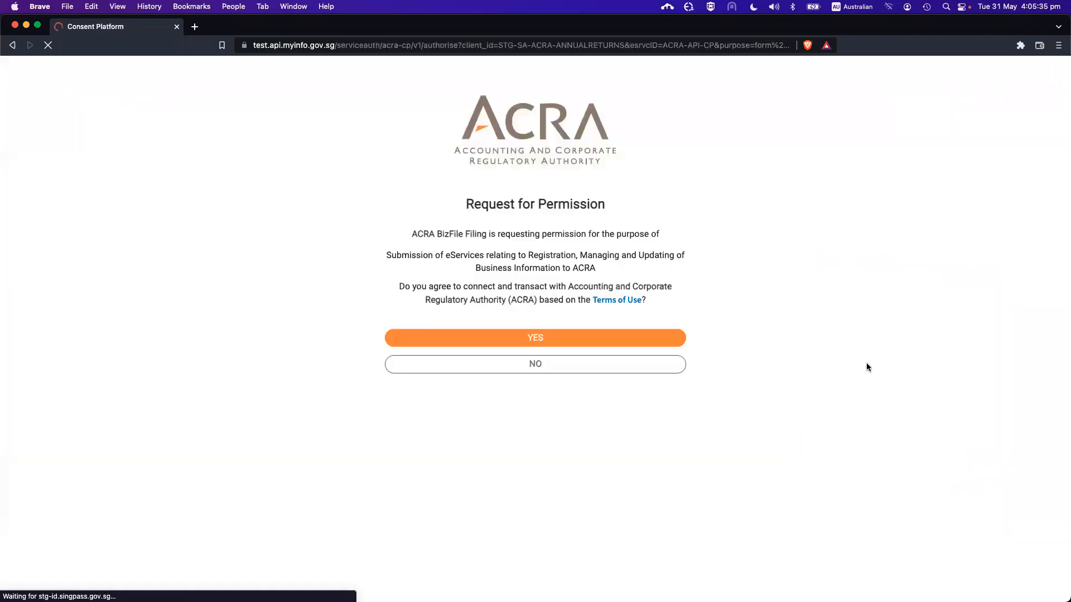
{"action": "left_click", "coordinate": [558, 340]}
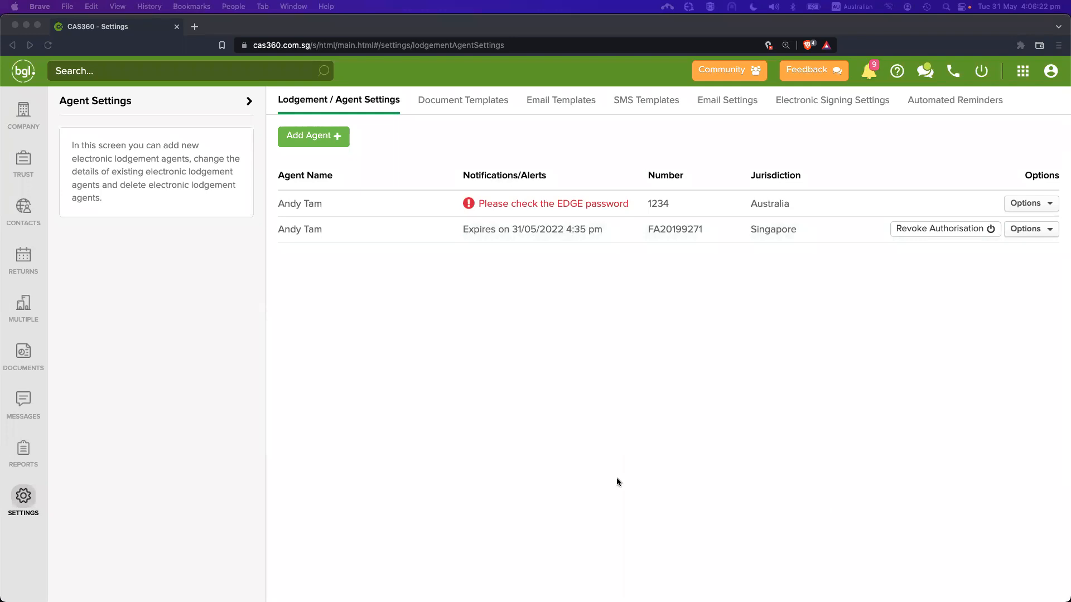
Load the Corppass digital services PDF in a new tab and search it for 'api'
{"action": "left_click", "coordinate": [567, 368]}
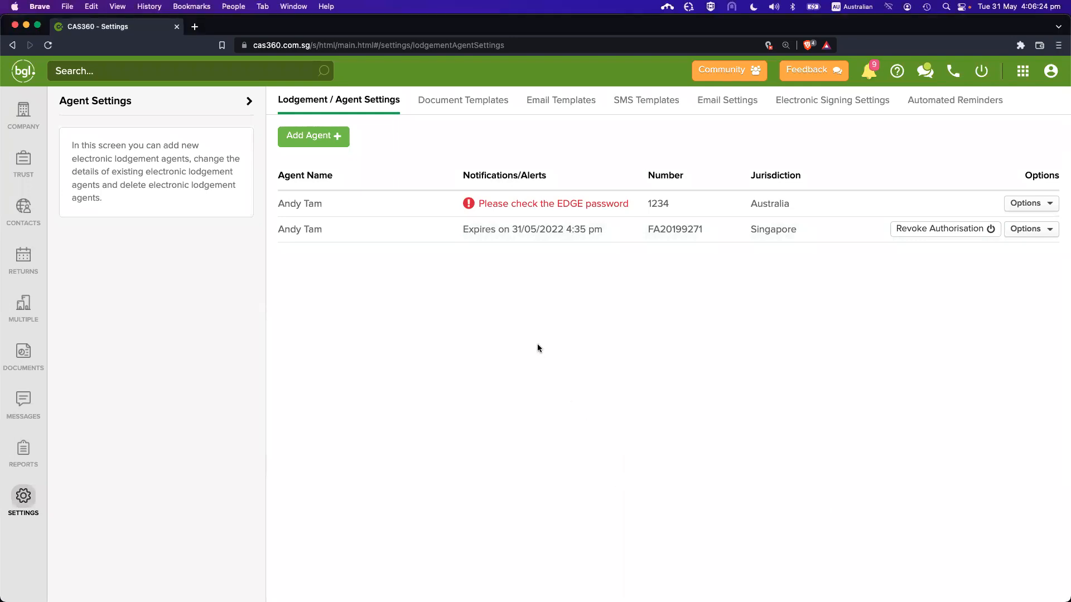
{"action": "left_click", "coordinate": [196, 28]}
{"action": "type", "text": "https://www.corppass.gov.sg/help/CP_Digital_Service_List_and_Other_Info.pdf"}
{"action": "key", "text": "Return"}
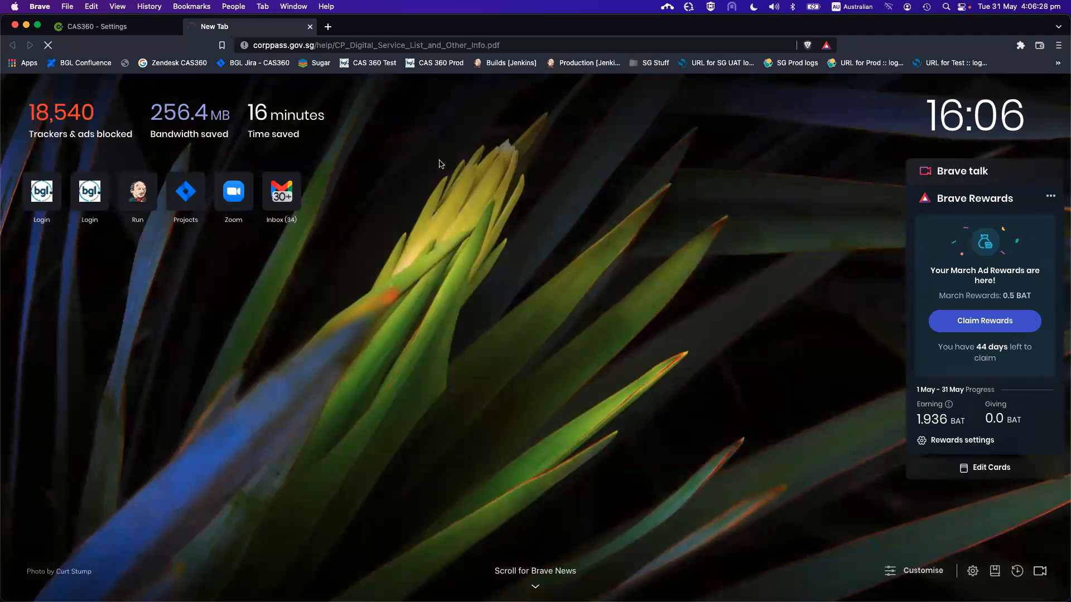
{"action": "scroll", "coordinate": [410, 304], "scroll_direction": "down", "scroll_amount": 6}
{"action": "key", "text": "cmd+f"}
{"action": "type", "text": "ap"}
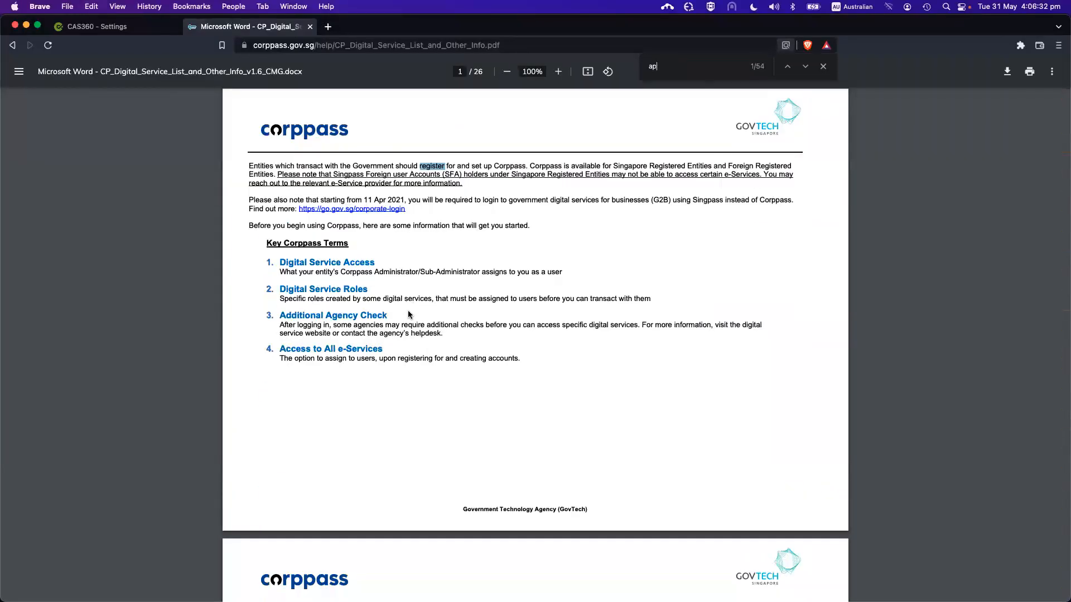
{"action": "type", "text": "i"}
{"action": "key", "text": "Escape"}
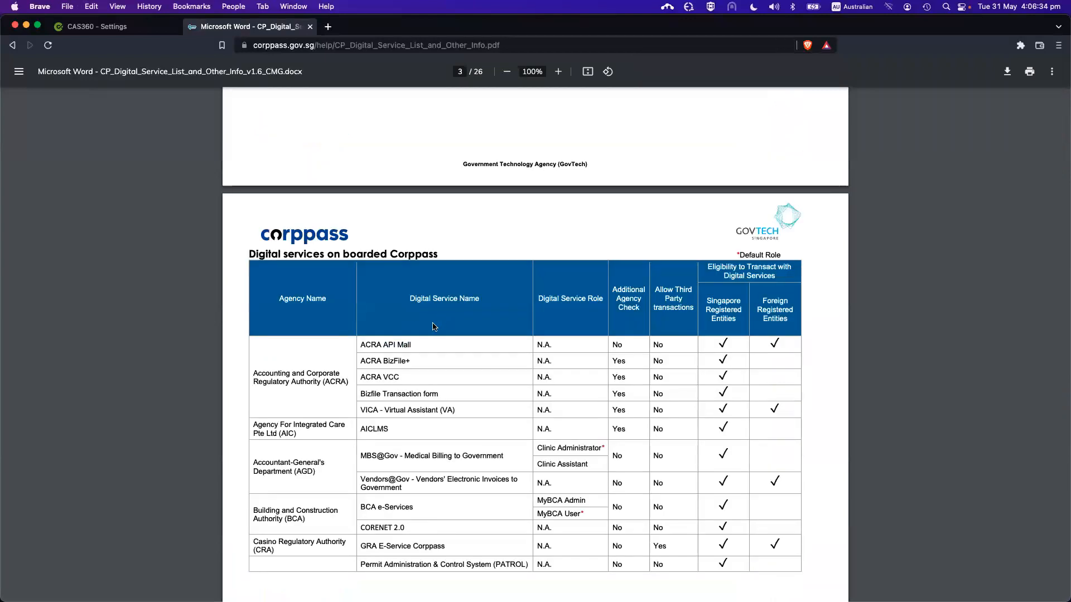
Locate and highlight the ACRA API Mall entry in the PDF's table
{"action": "scroll", "coordinate": [434, 327], "scroll_direction": "down", "scroll_amount": 2}
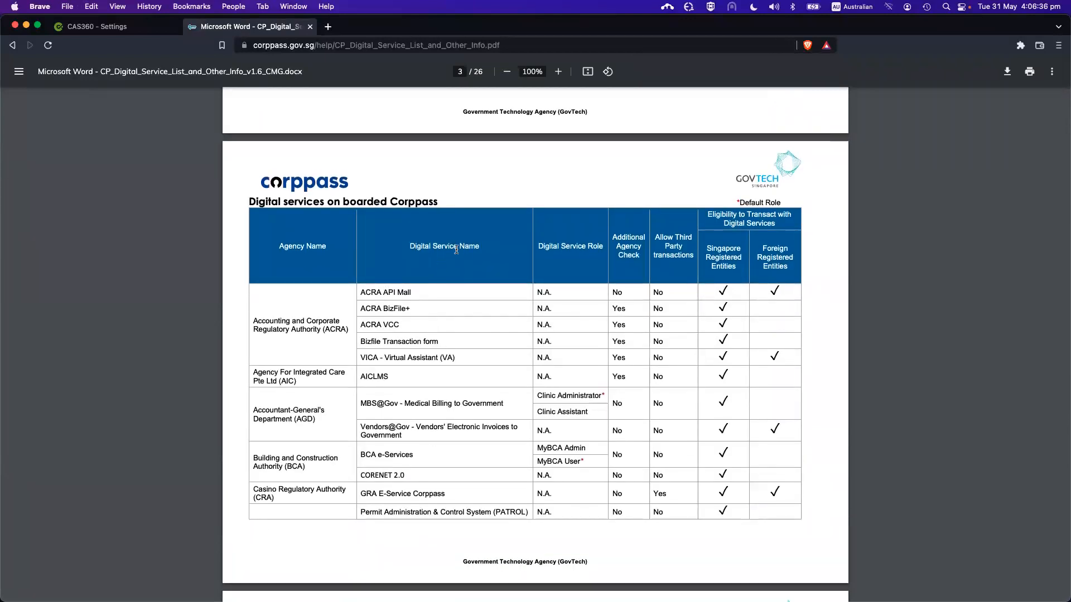
{"action": "left_click_drag", "start_coordinate": [362, 292], "coordinate": [414, 293]}
{"action": "left_click", "coordinate": [422, 289]}
{"action": "scroll", "coordinate": [426, 296], "scroll_direction": "down", "scroll_amount": 1}
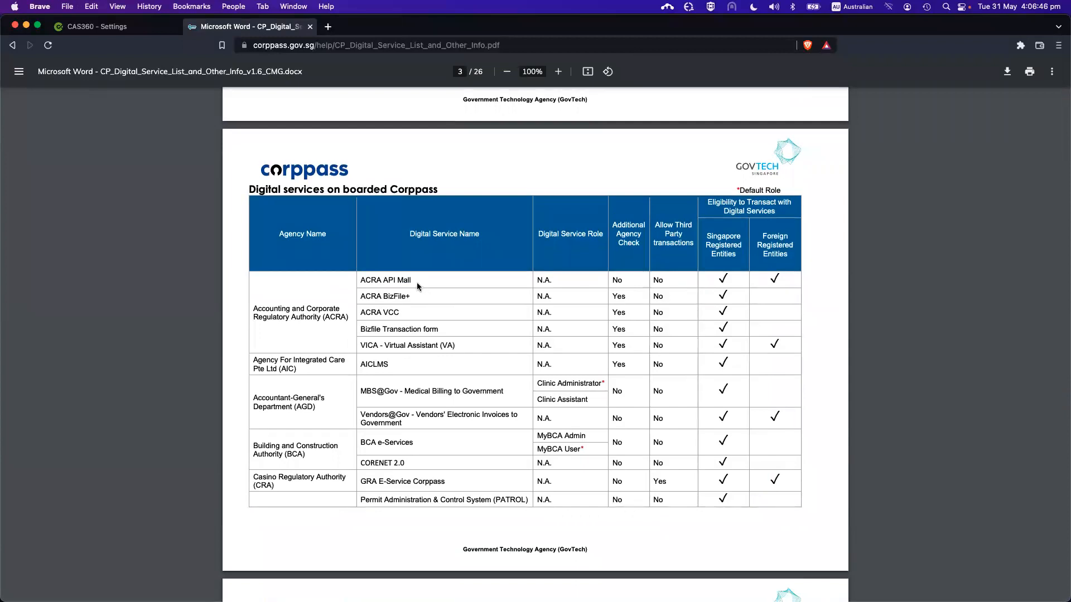
{"action": "left_click_drag", "start_coordinate": [411, 282], "coordinate": [386, 281]}
{"action": "left_click", "coordinate": [426, 281]}
{"action": "scroll", "coordinate": [505, 265], "scroll_direction": "up", "scroll_amount": 1}
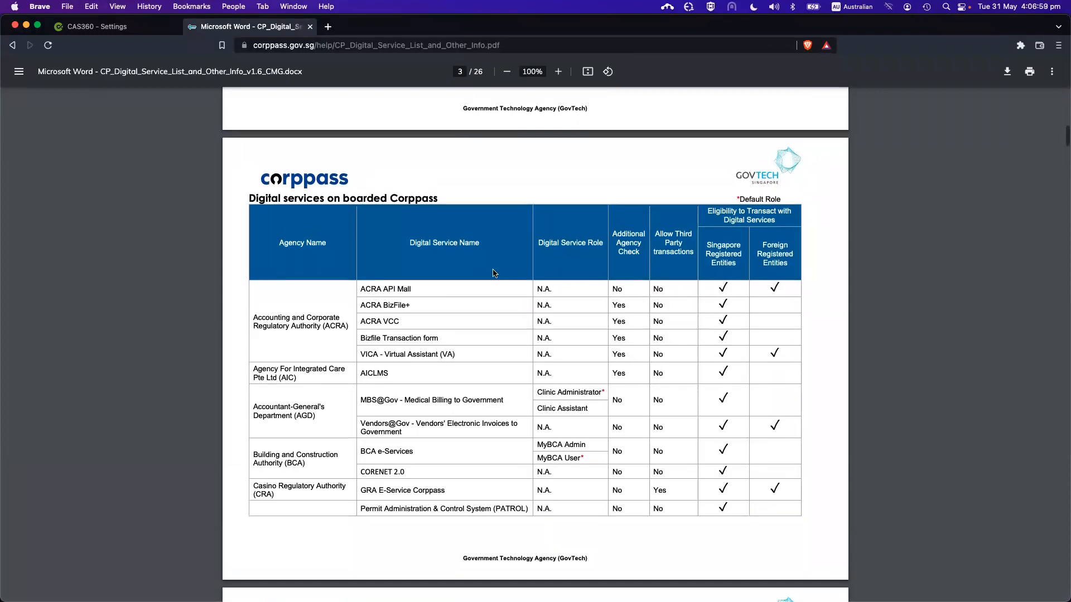
{"action": "left_click_drag", "start_coordinate": [361, 286], "coordinate": [420, 289]}
{"action": "left_click", "coordinate": [420, 289]}
Close the Corppass PDF tab and go to the Annual Returns list via RETURNS
{"action": "left_click", "coordinate": [311, 26]}
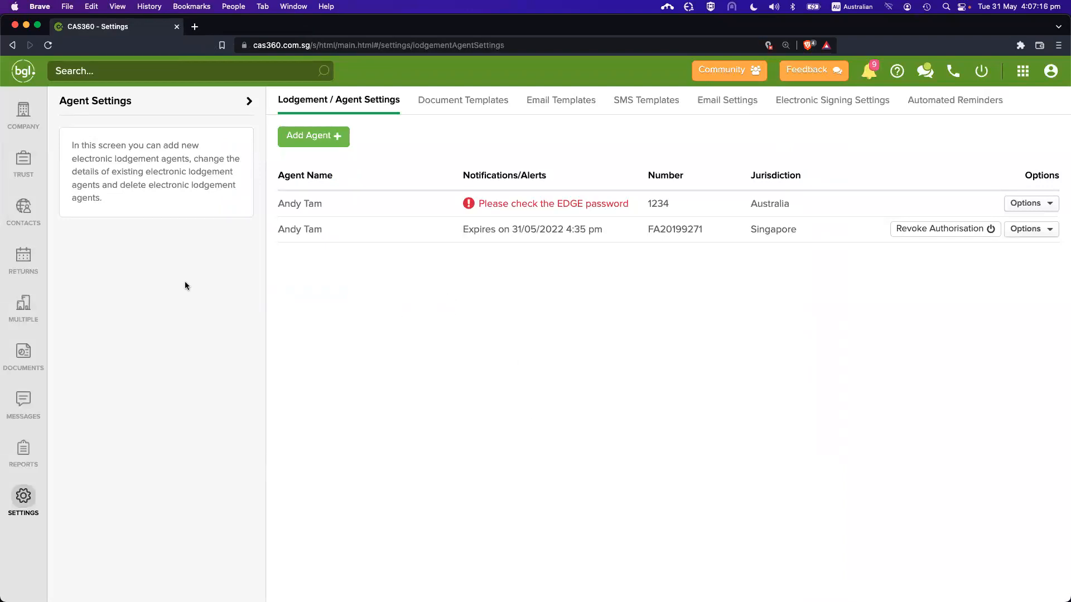
{"action": "left_click", "coordinate": [24, 256]}
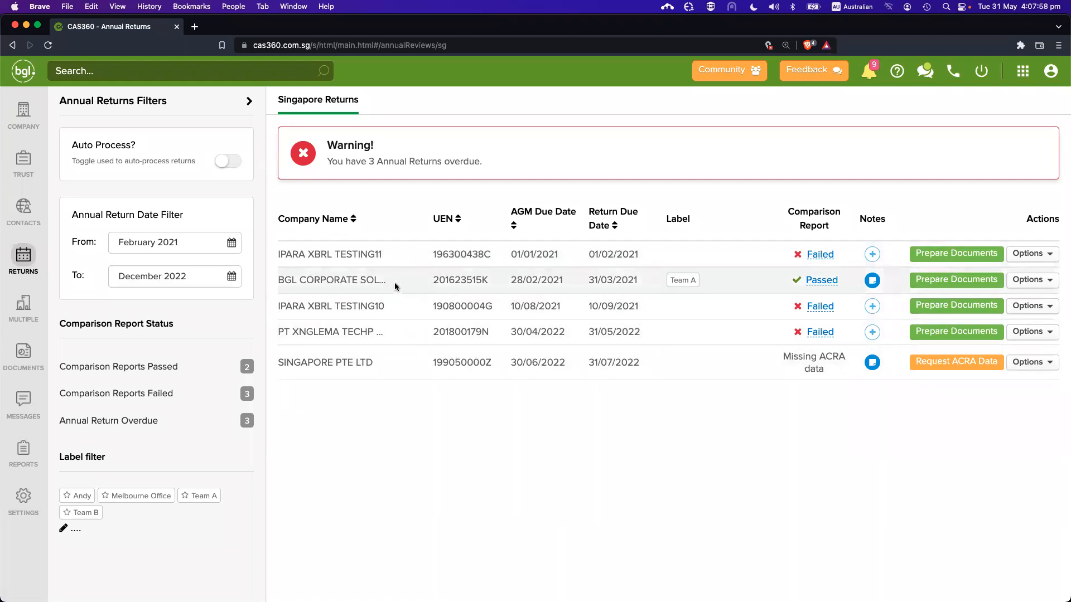
Change the date filter's end month to September 2023
{"action": "left_click", "coordinate": [190, 285]}
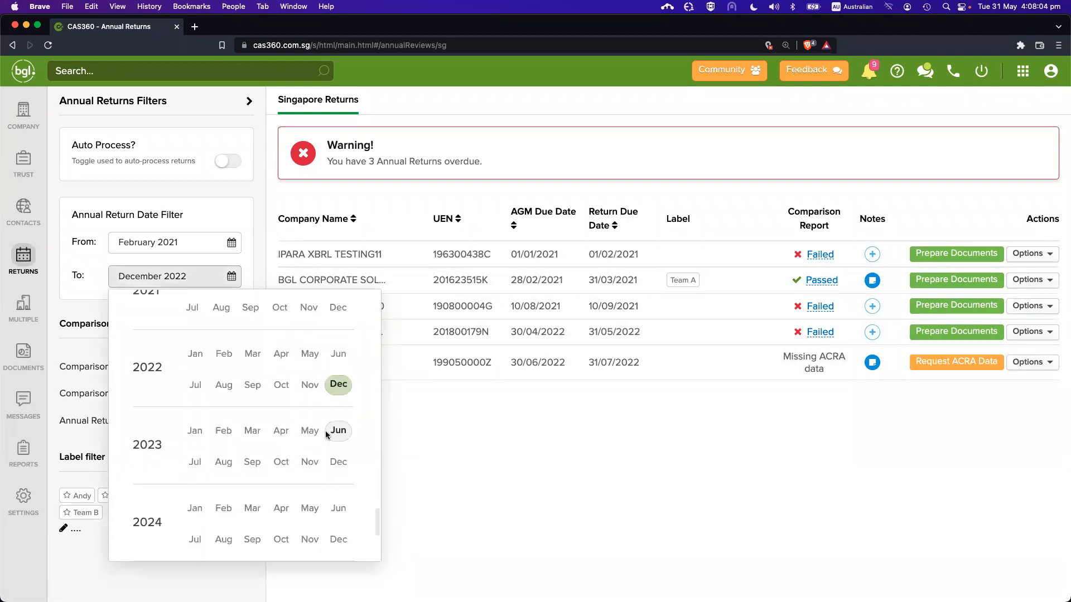
{"action": "left_click", "coordinate": [255, 463]}
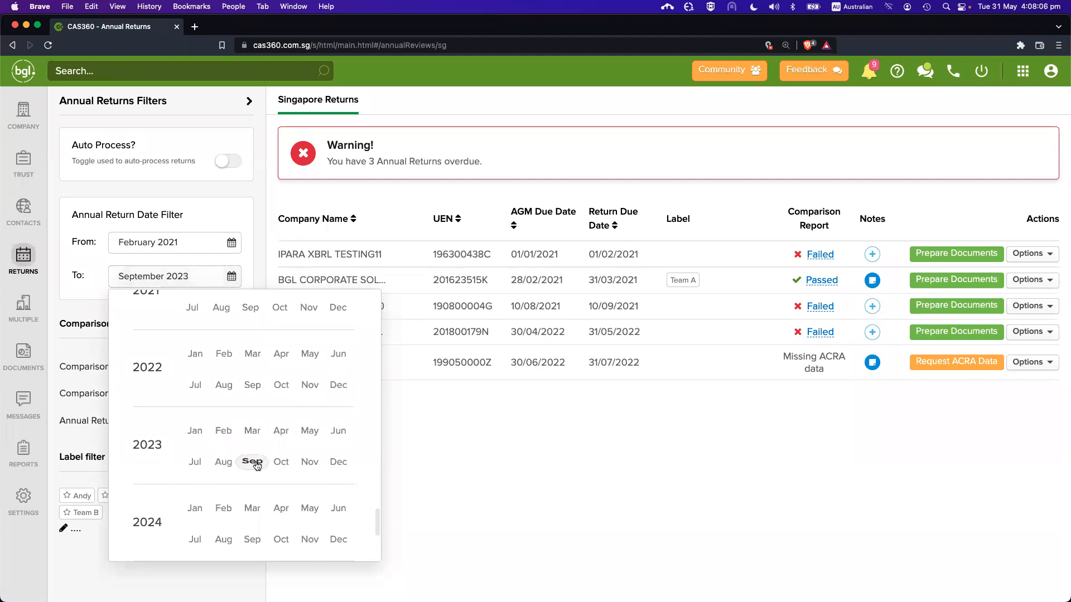
{"action": "left_click", "coordinate": [493, 420]}
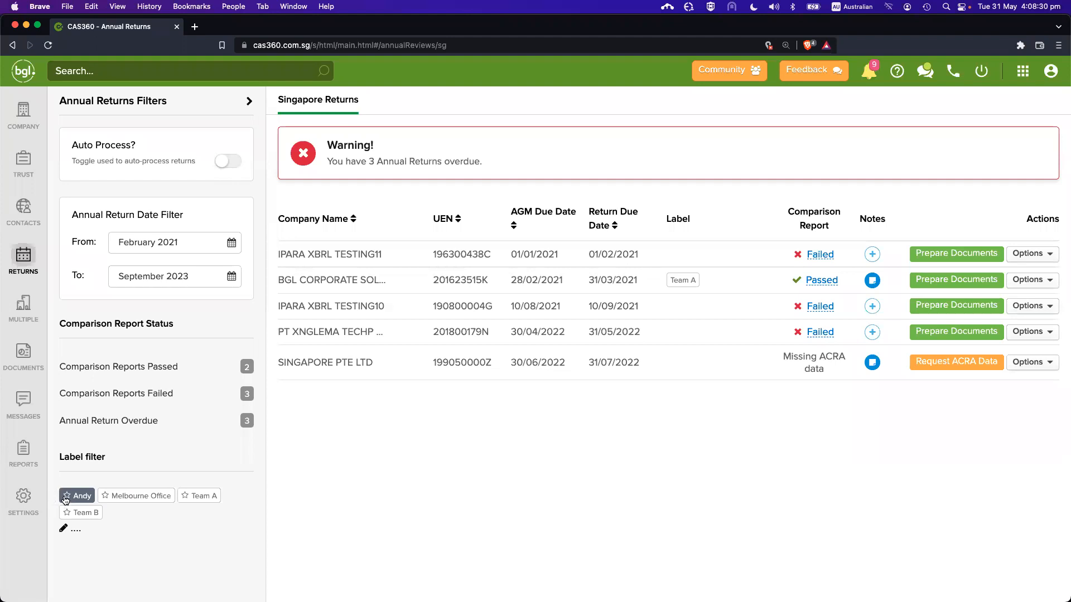
{"action": "left_click", "coordinate": [183, 497]}
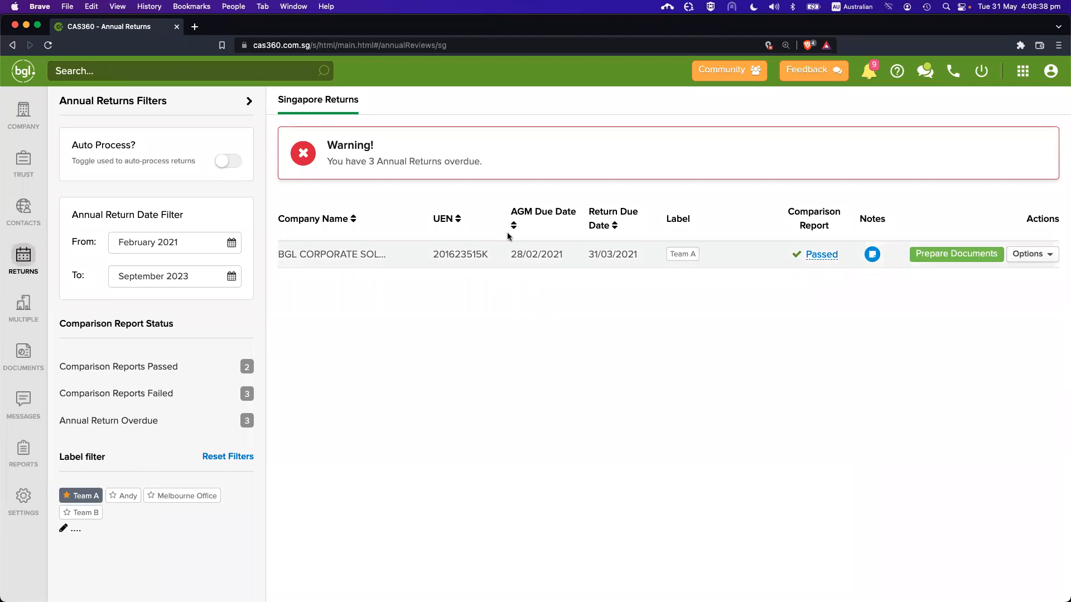
{"action": "left_click", "coordinate": [95, 493]}
{"action": "left_click", "coordinate": [240, 458]}
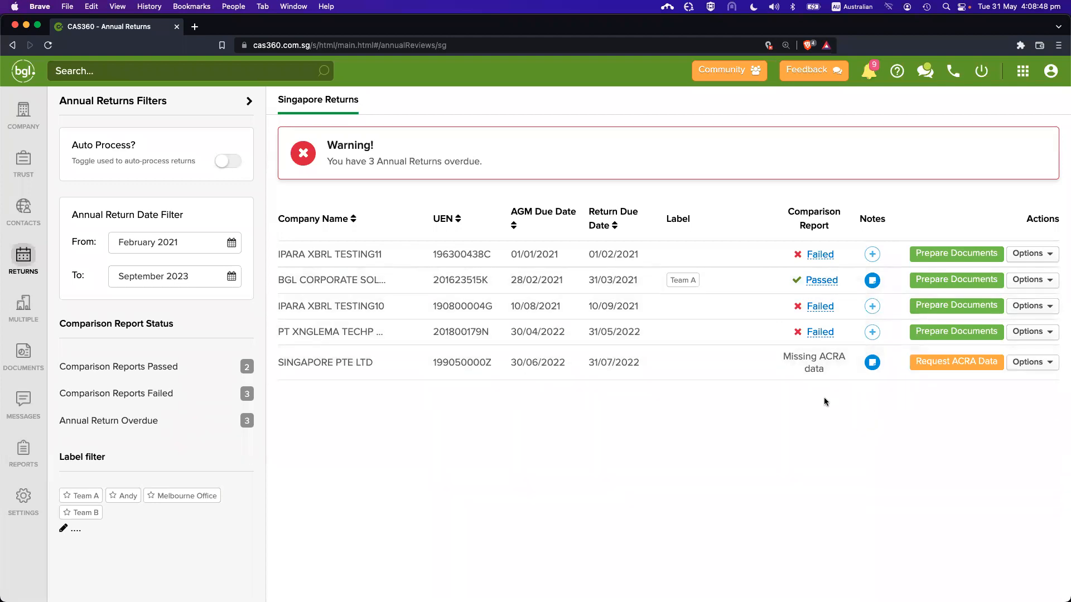
Request ACRA data for SINGAPORE PTE LTD and for the fourth-listed company, PT XNGLEMA
{"action": "left_click_drag", "start_coordinate": [784, 353], "coordinate": [813, 363]}
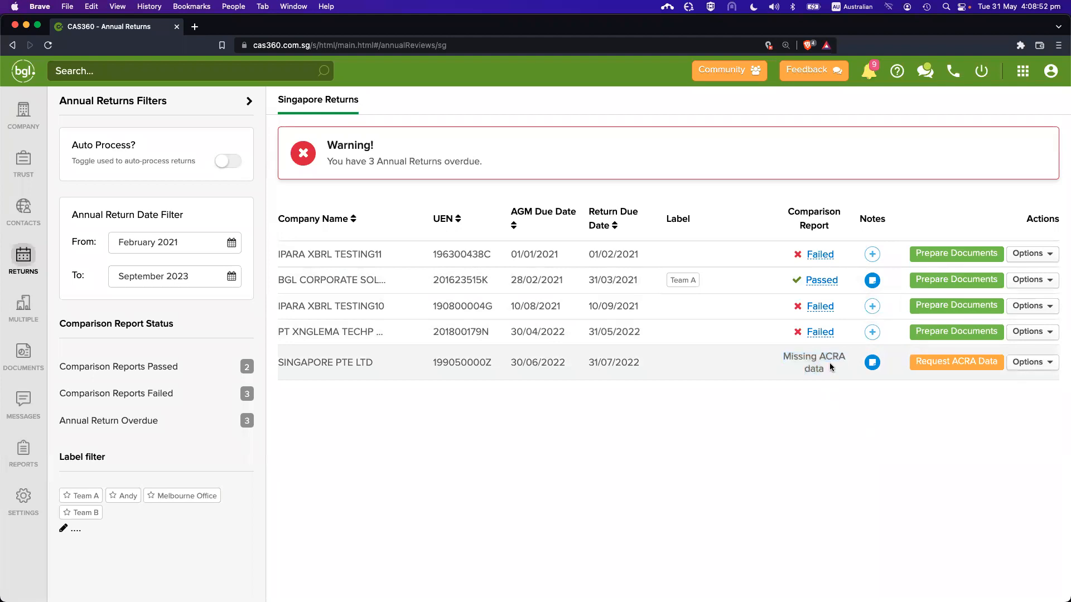
{"action": "left_click", "coordinate": [803, 404]}
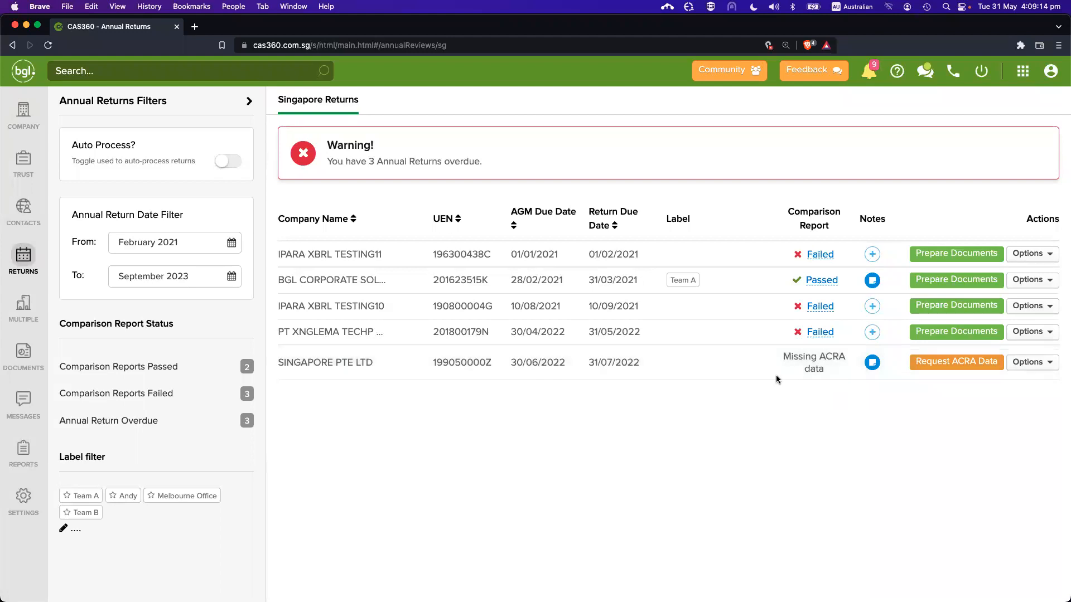
{"action": "left_click", "coordinate": [965, 362]}
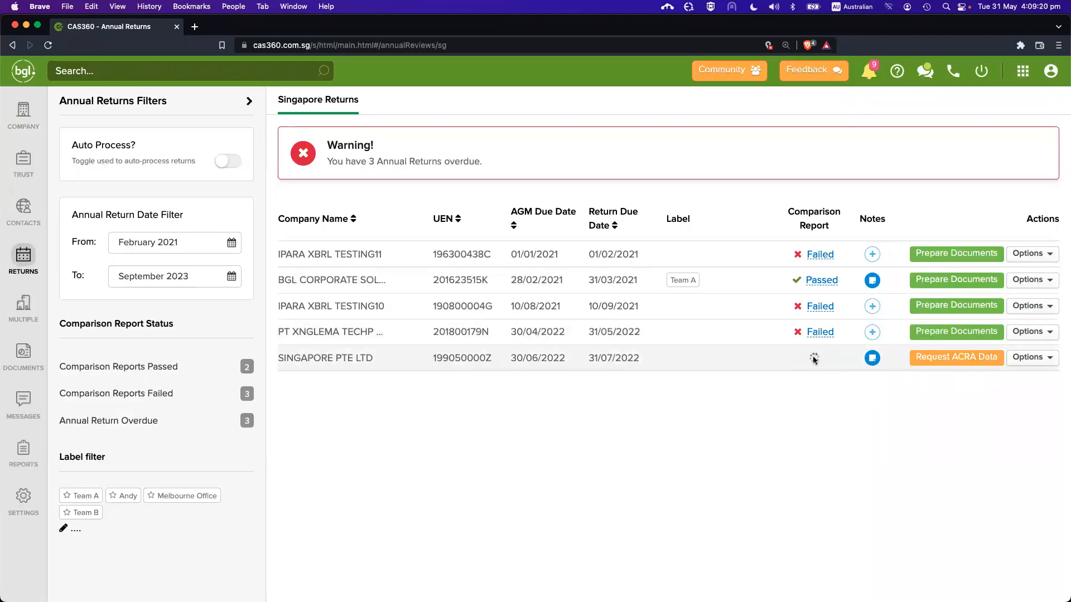
{"action": "left_click", "coordinate": [1035, 335]}
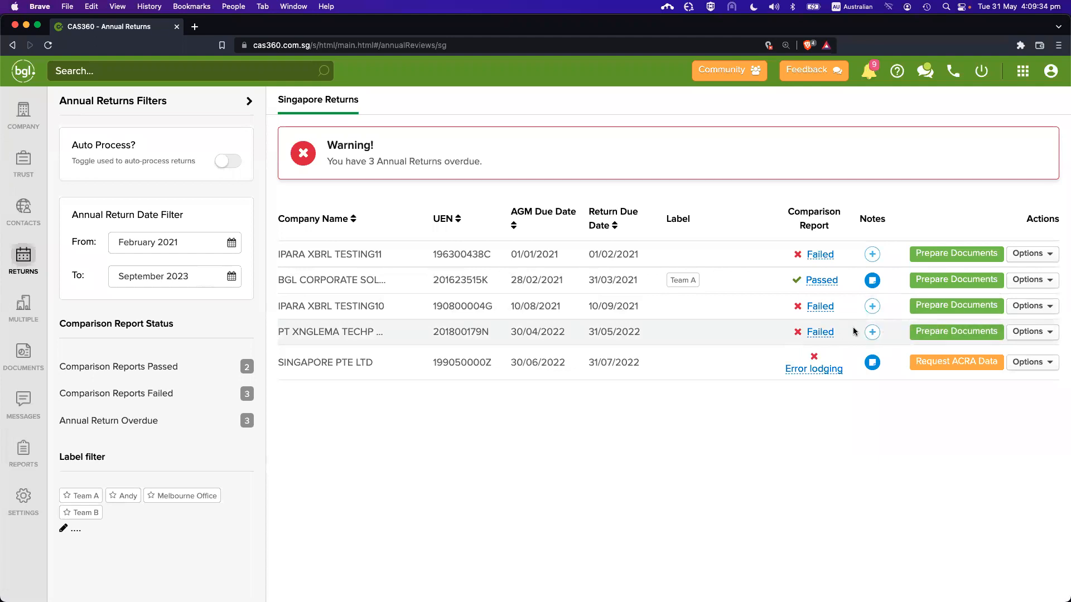
{"action": "left_click", "coordinate": [1035, 332]}
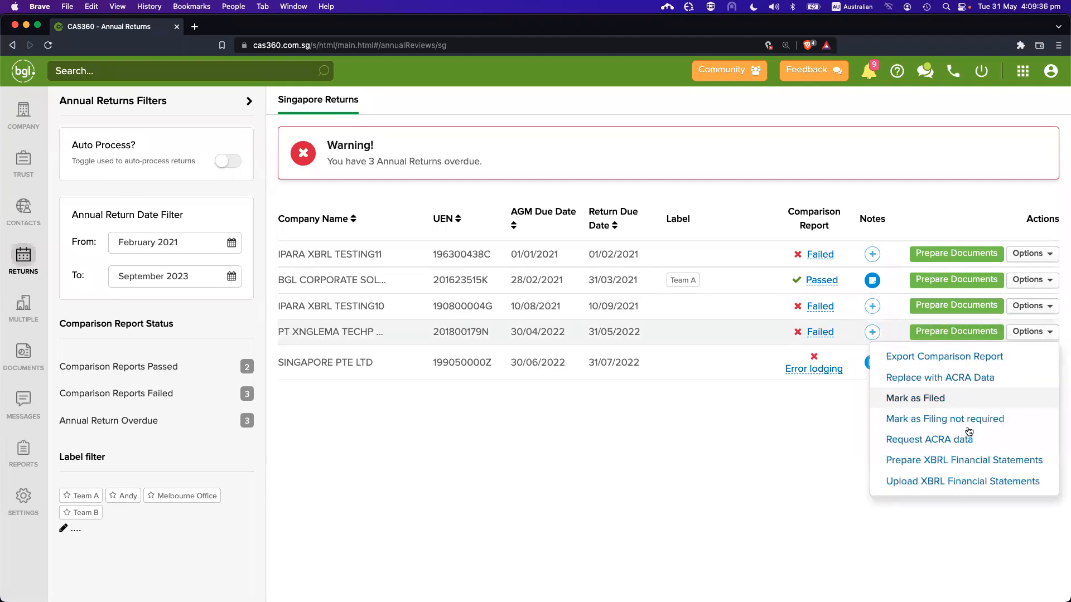
{"action": "left_click", "coordinate": [937, 440]}
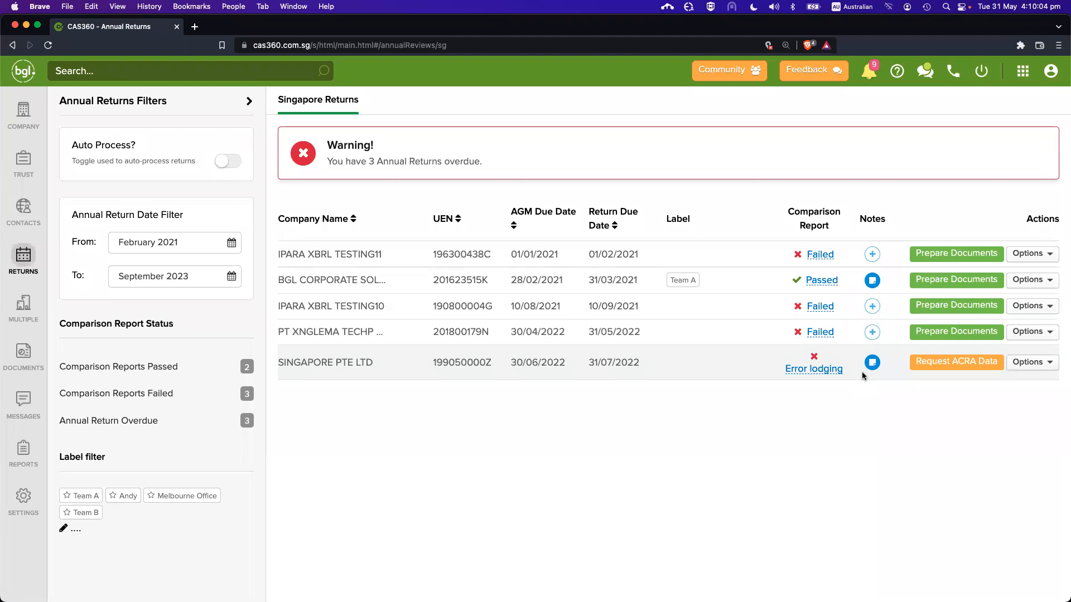
{"action": "left_click", "coordinate": [825, 372]}
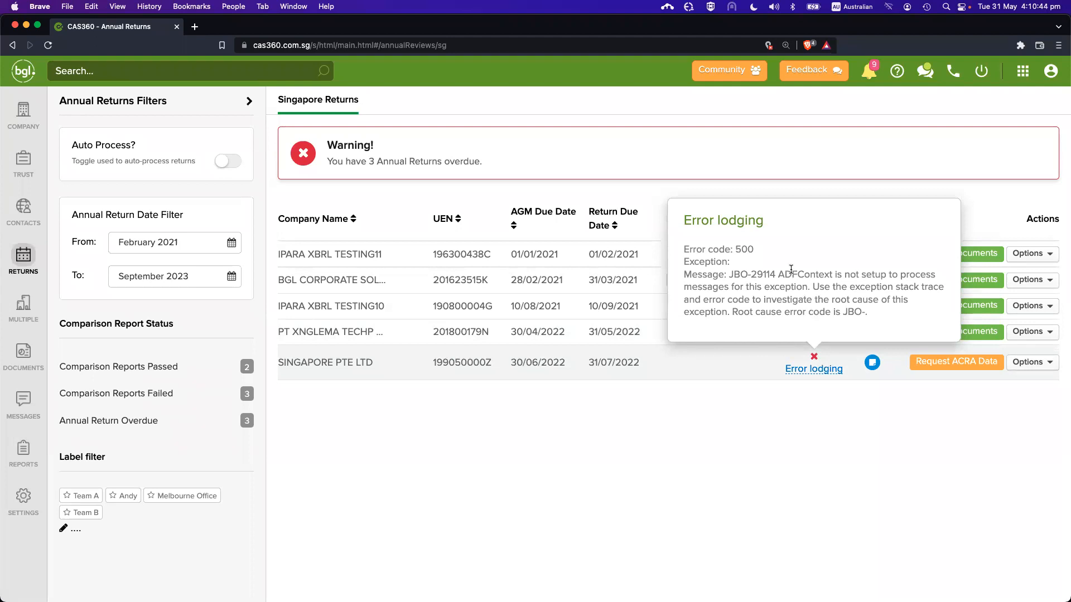
{"action": "left_click", "coordinate": [817, 415]}
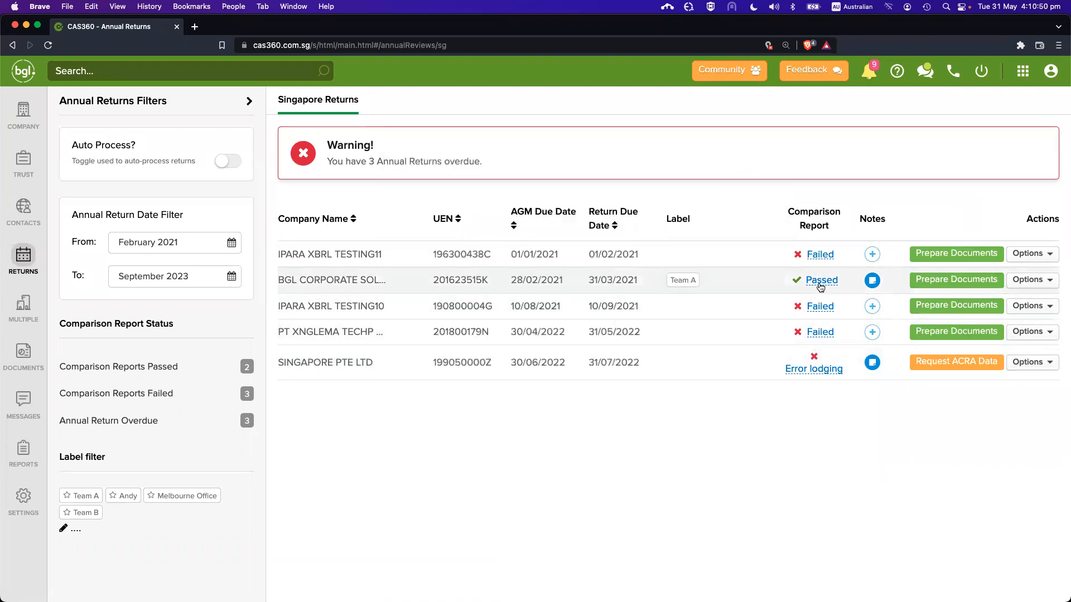
Choose Request ACRA data from the IPARA XBRL TESTING10 row's Options menu
{"action": "left_click", "coordinate": [1032, 306]}
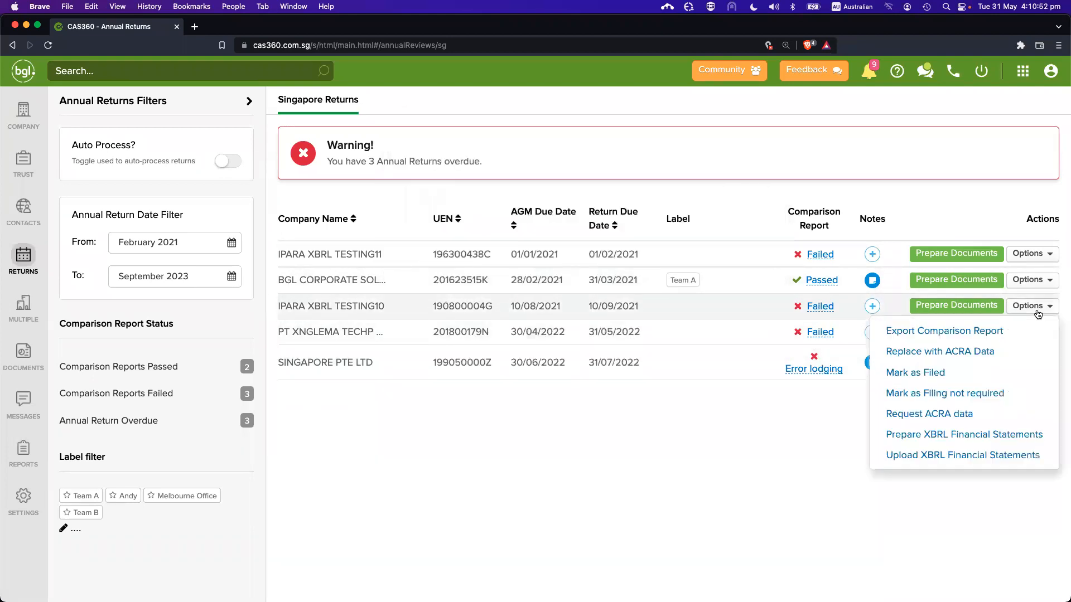
{"action": "left_click", "coordinate": [958, 415]}
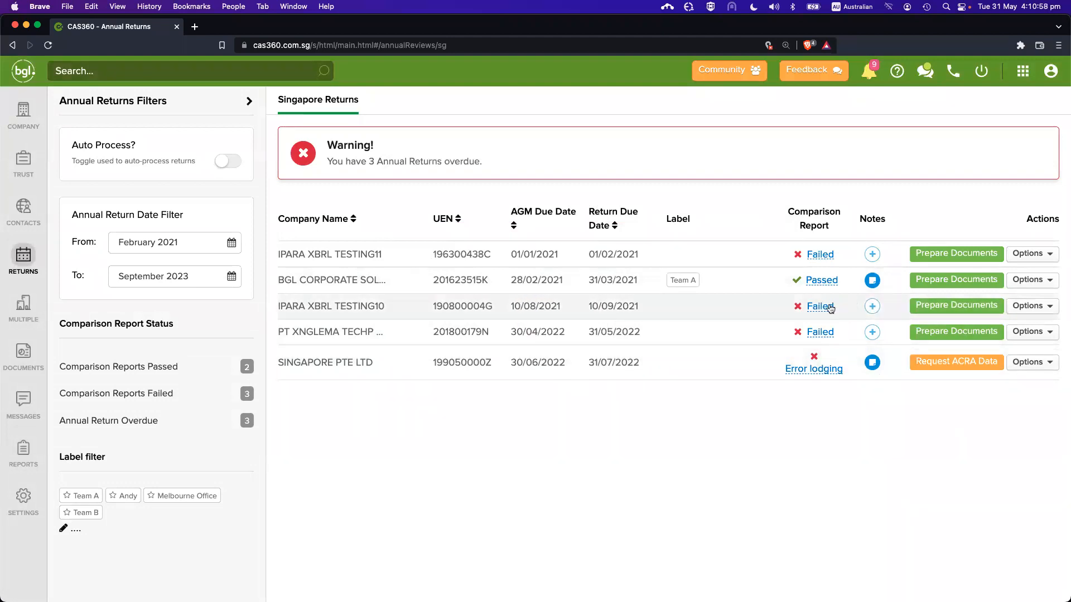
{"action": "mouse_move", "coordinate": [828, 310]}
Open IPARA XBRL TESTING10's Failed comparison report and review the CAS360 versus ACRA columns
{"action": "left_click", "coordinate": [817, 308]}
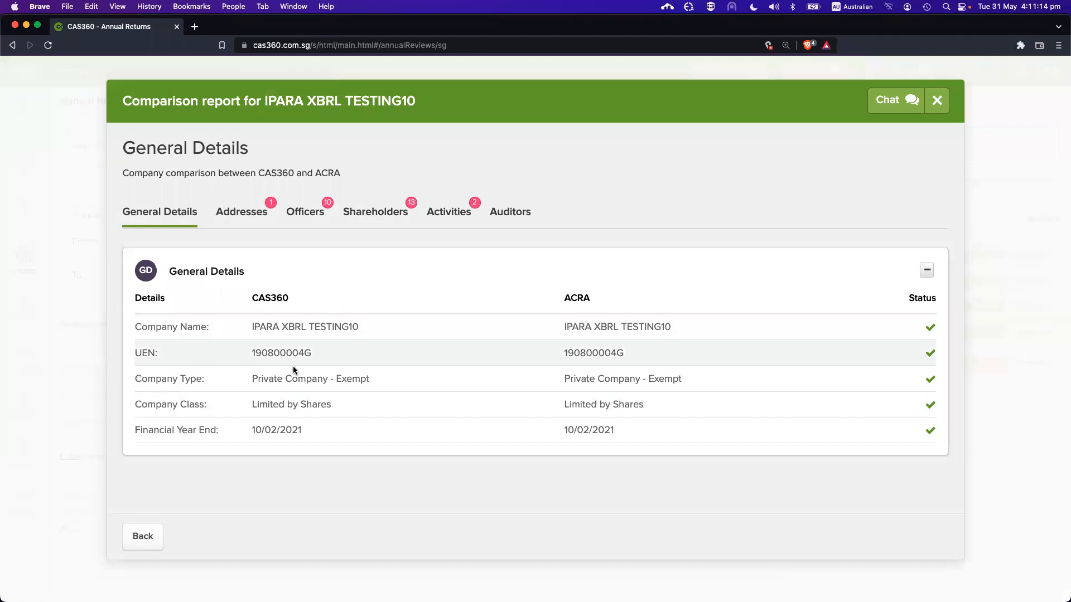
{"action": "double_click", "coordinate": [262, 298]}
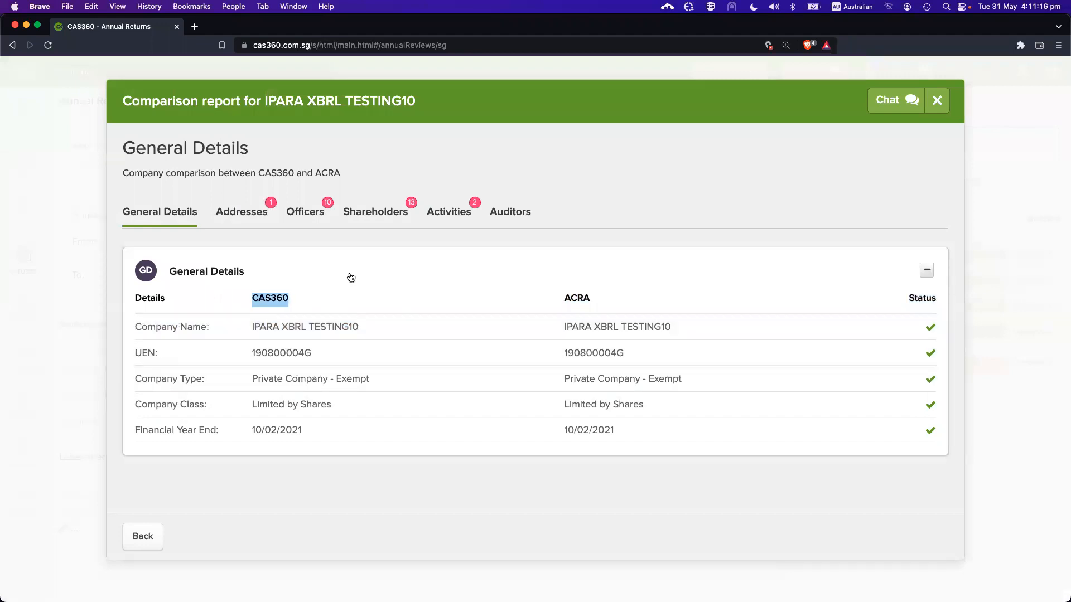
{"action": "left_click_drag", "start_coordinate": [560, 303], "coordinate": [592, 303]}
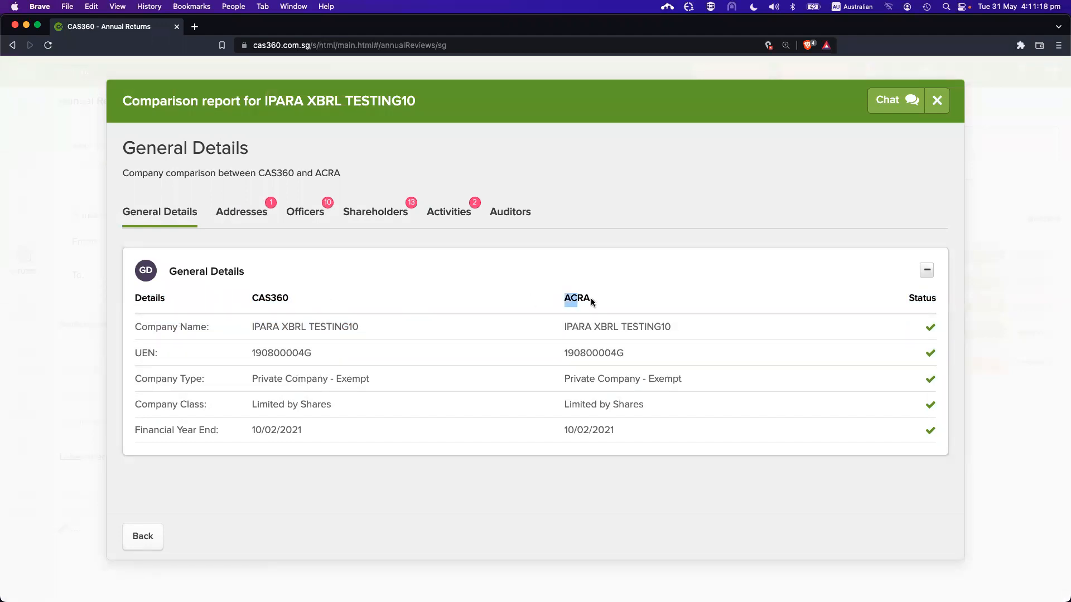
{"action": "left_click", "coordinate": [625, 227]}
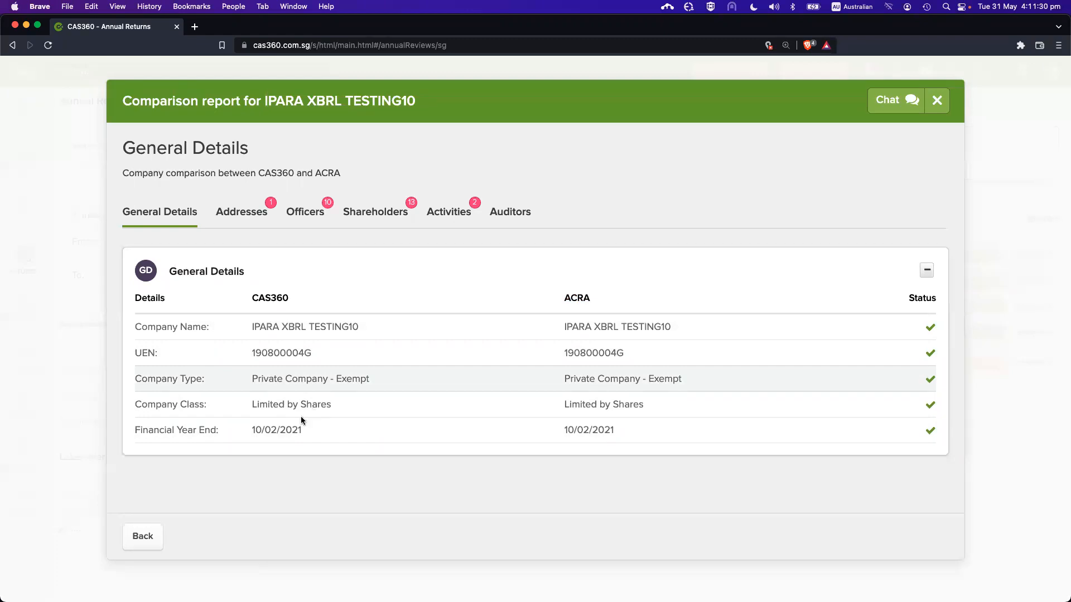
{"action": "left_click", "coordinate": [250, 216]}
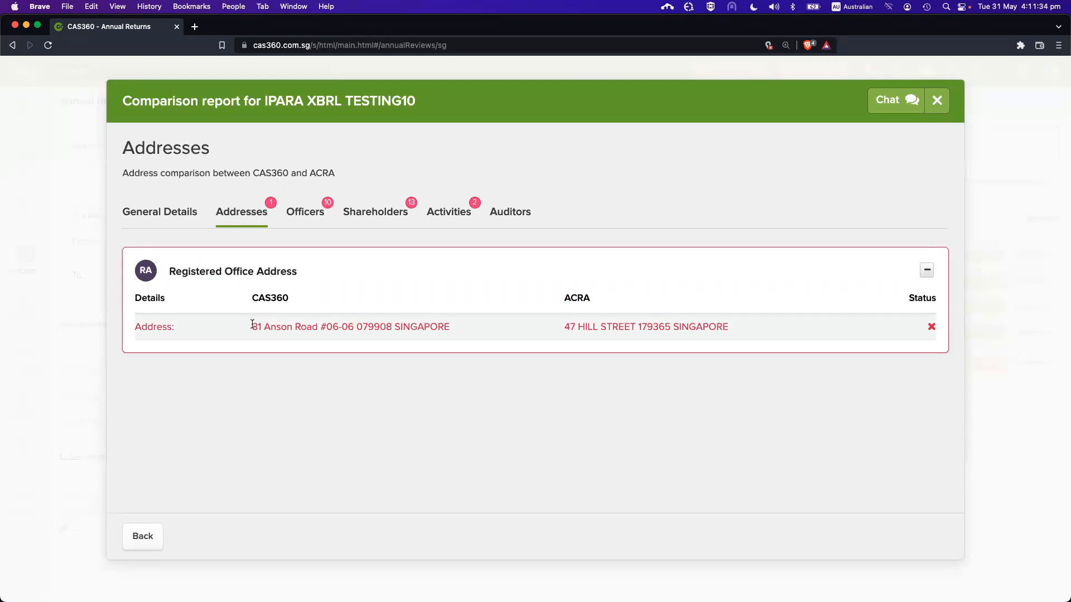
{"action": "left_click_drag", "start_coordinate": [251, 328], "coordinate": [799, 358]}
{"action": "left_click", "coordinate": [659, 341]}
{"action": "left_click", "coordinate": [304, 225]}
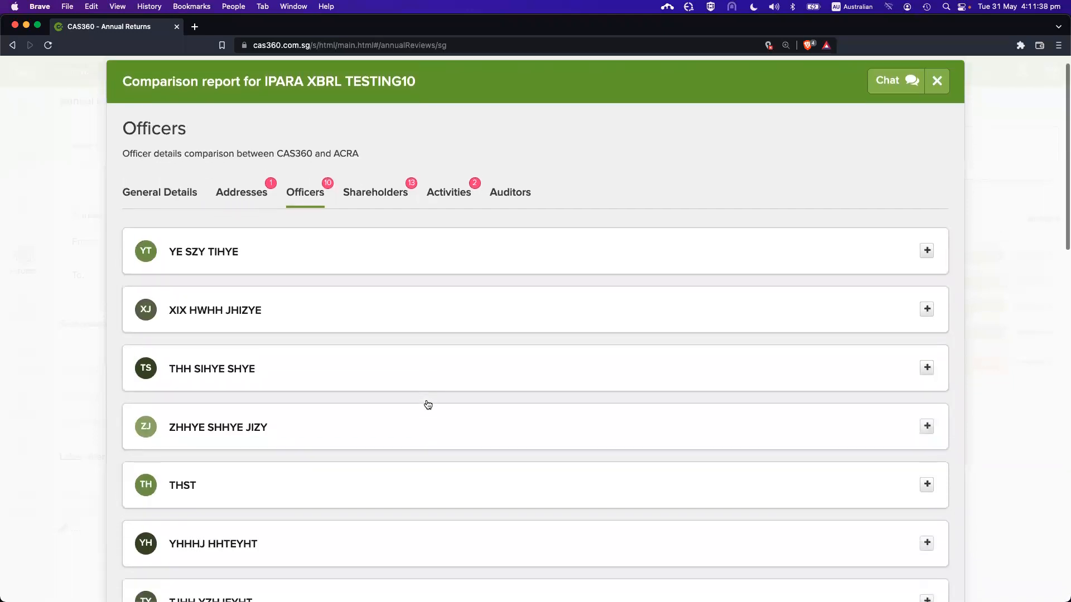
{"action": "scroll", "coordinate": [414, 392], "scroll_direction": "down", "scroll_amount": 20}
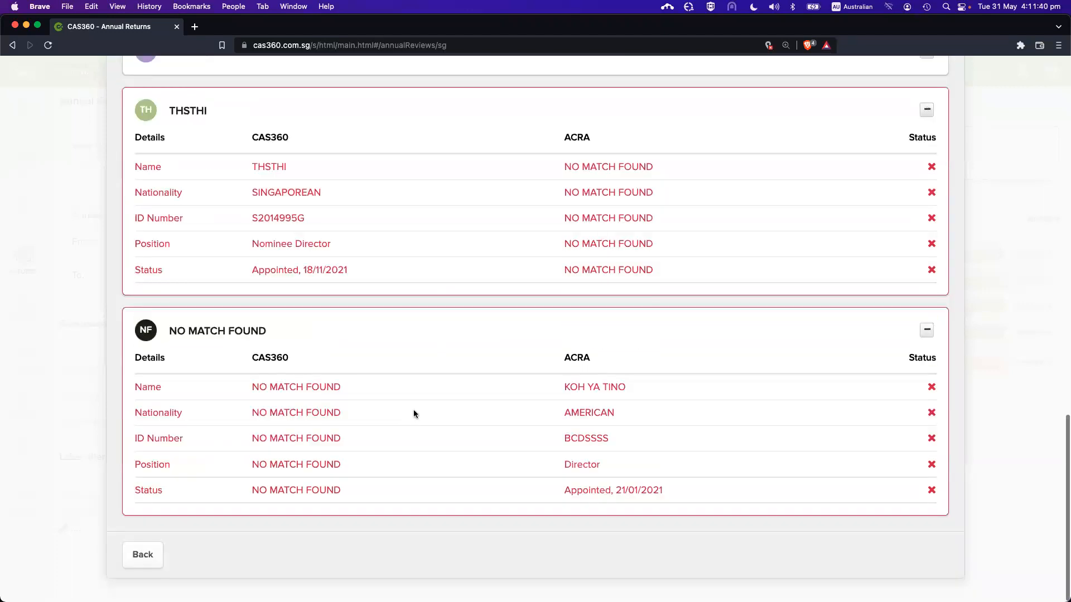
{"action": "scroll", "coordinate": [413, 410], "scroll_direction": "up", "scroll_amount": 20}
{"action": "left_click", "coordinate": [268, 288]}
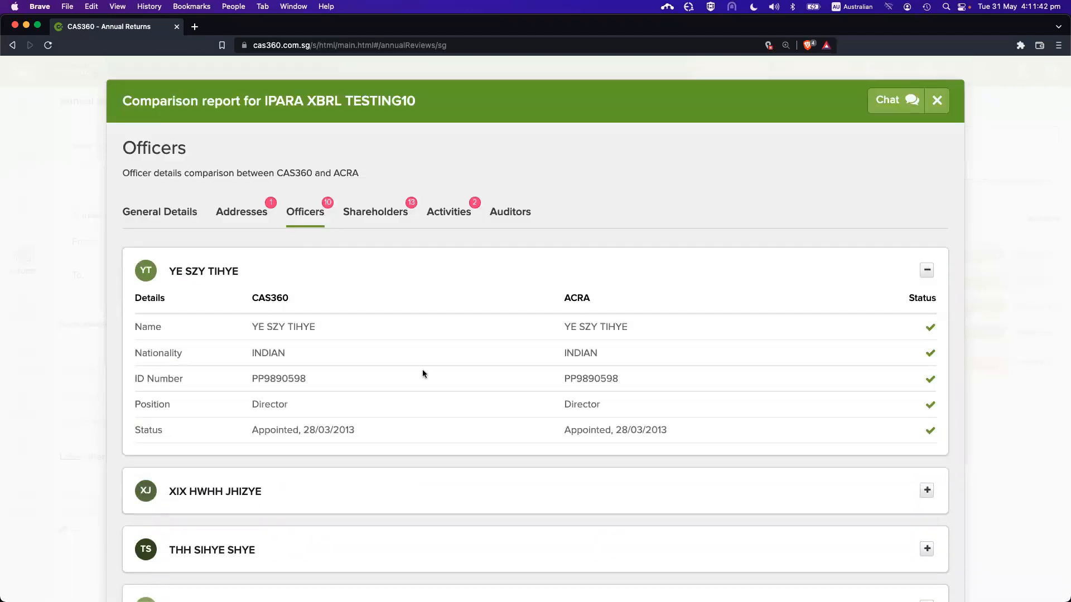
{"action": "scroll", "coordinate": [423, 379], "scroll_direction": "down", "scroll_amount": 1}
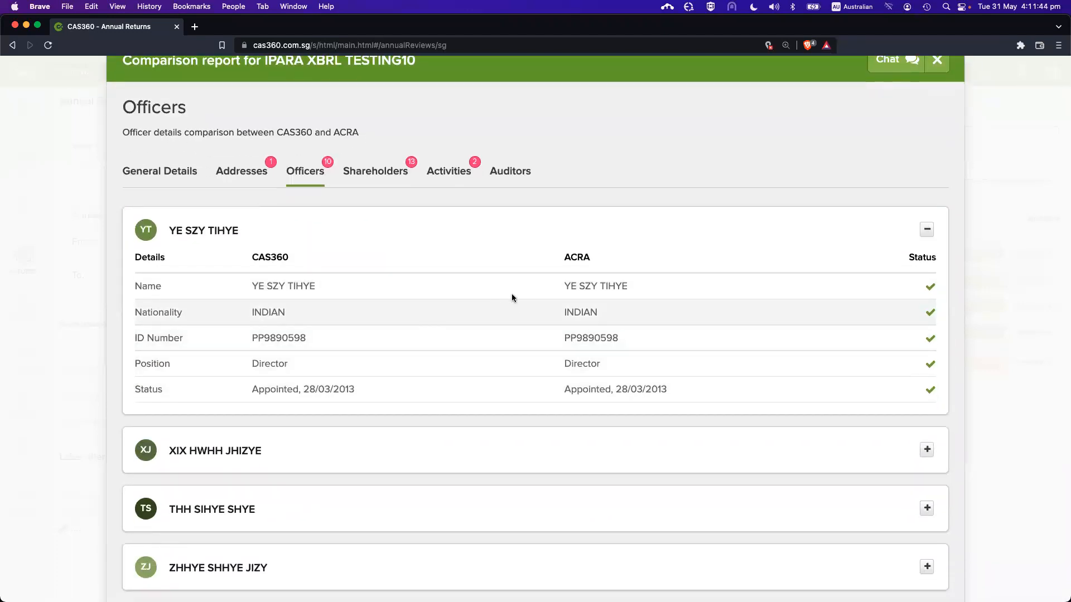
{"action": "scroll", "coordinate": [440, 369], "scroll_direction": "down", "scroll_amount": 16}
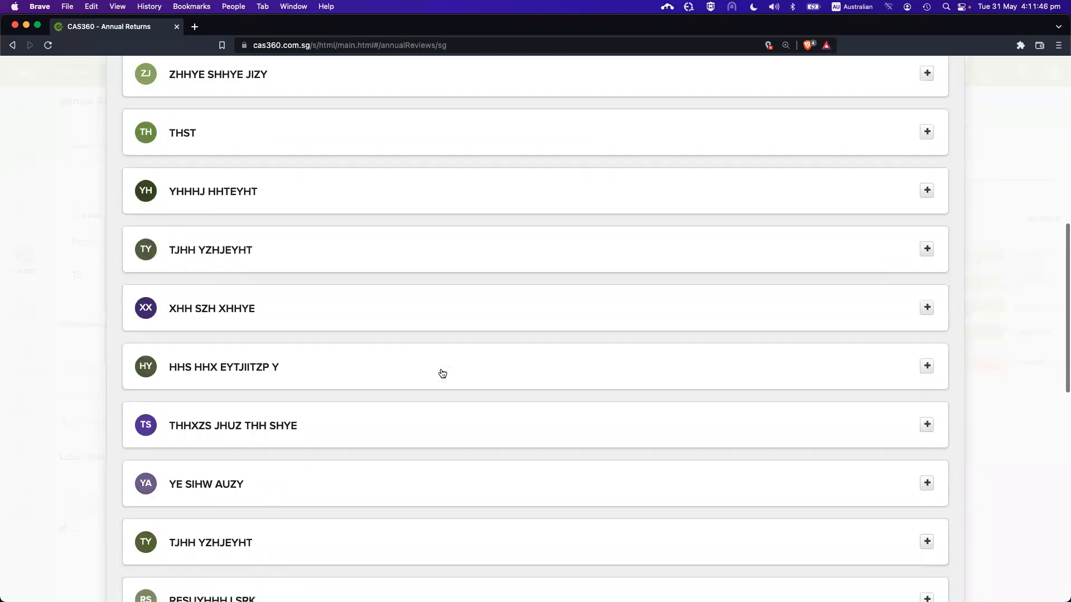
{"action": "scroll", "coordinate": [441, 373], "scroll_direction": "down", "scroll_amount": 12}
{"action": "scroll", "coordinate": [440, 368], "scroll_direction": "up", "scroll_amount": 2}
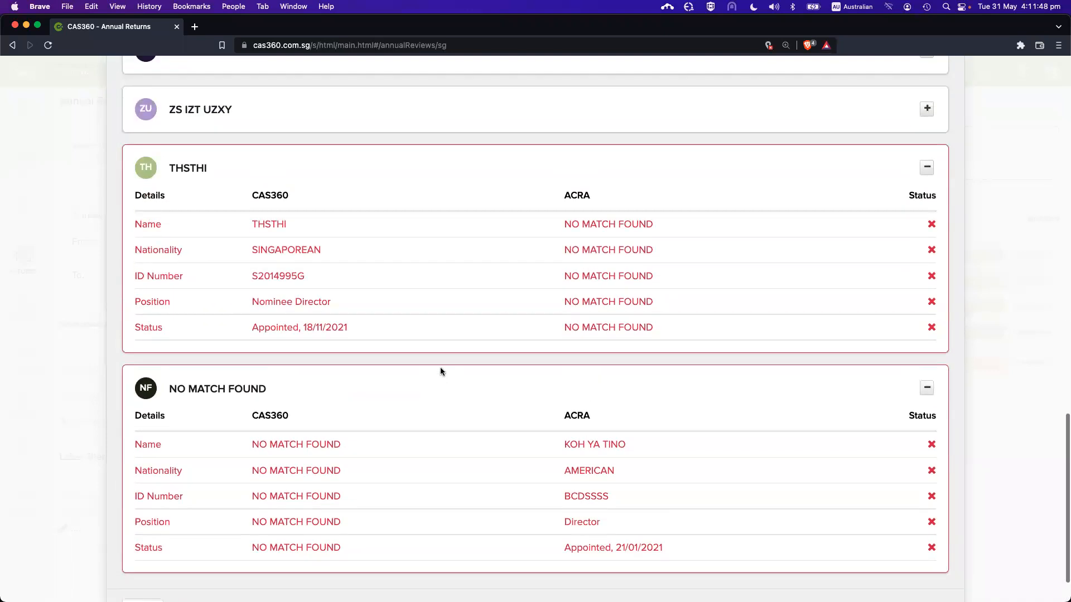
{"action": "scroll", "coordinate": [487, 357], "scroll_direction": "down", "scroll_amount": 1}
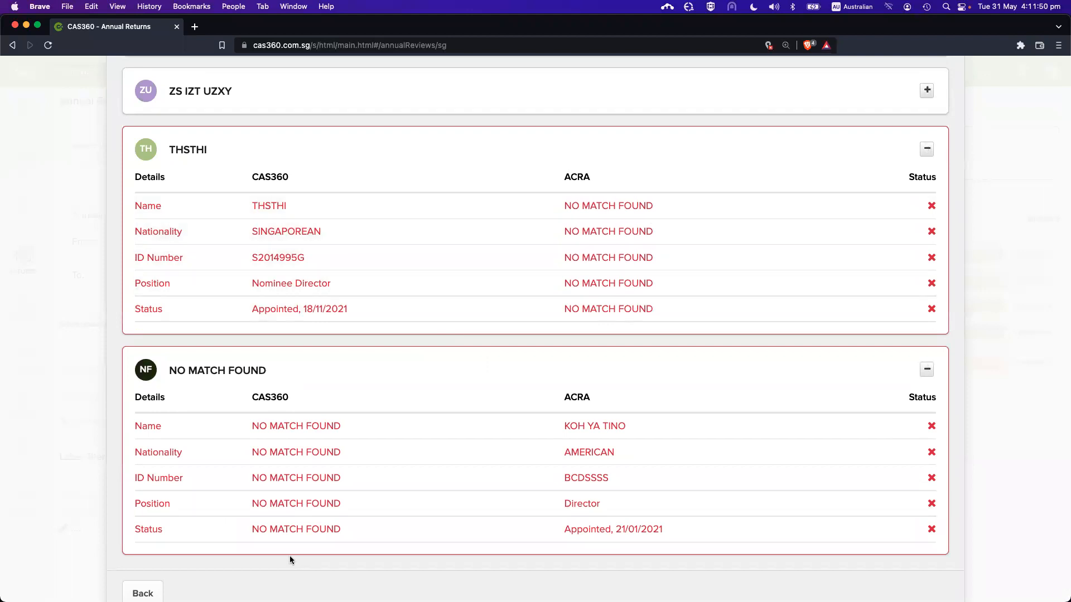
{"action": "scroll", "coordinate": [610, 277], "scroll_direction": "up", "scroll_amount": 1}
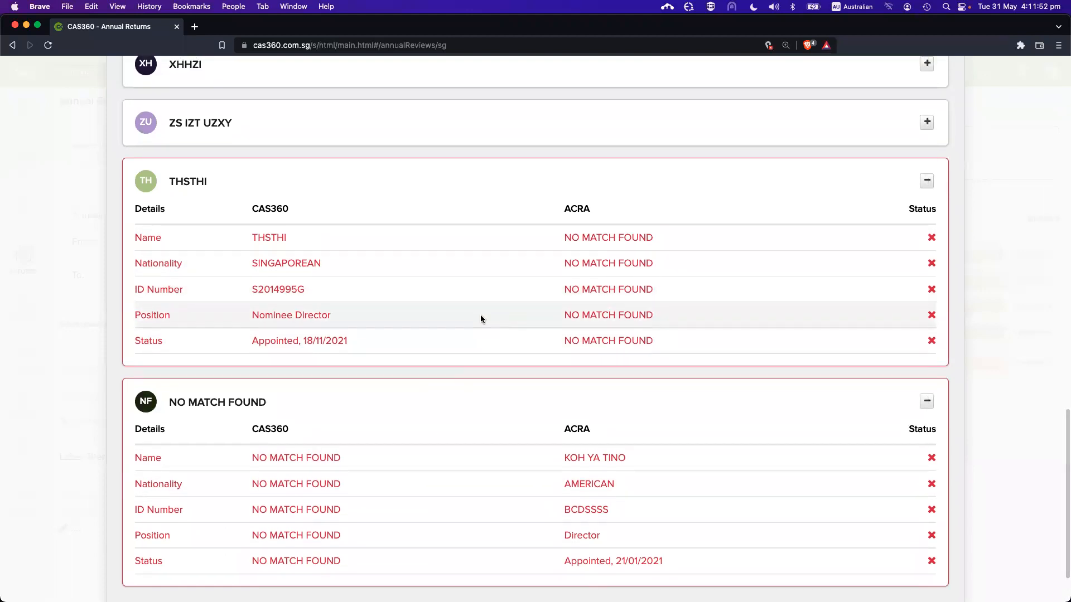
{"action": "scroll", "coordinate": [481, 327], "scroll_direction": "up", "scroll_amount": 2}
{"action": "left_click_drag", "start_coordinate": [251, 266], "coordinate": [338, 373]}
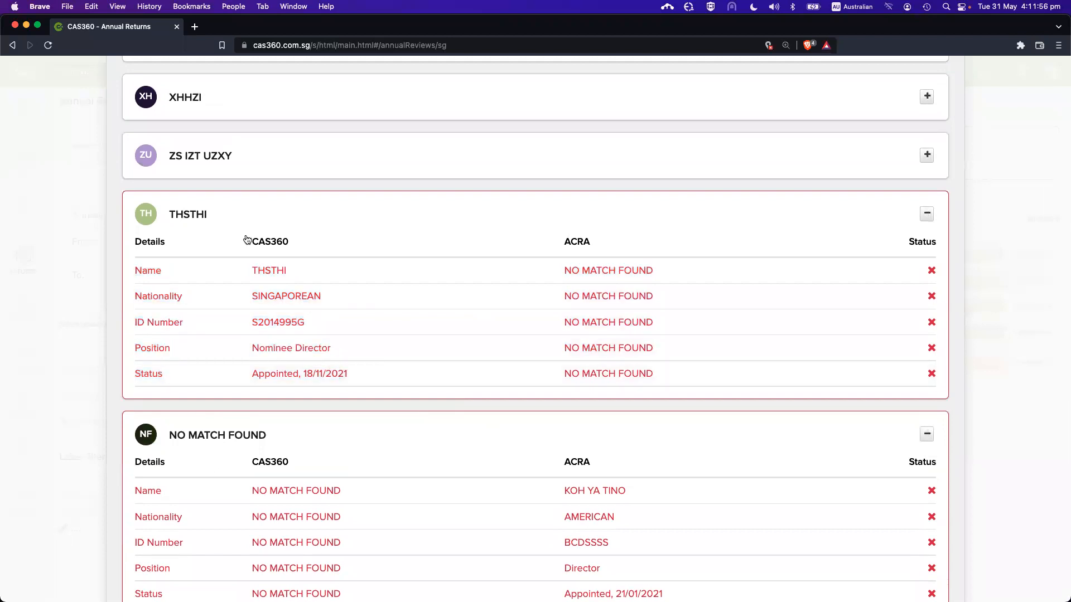
{"action": "left_click", "coordinate": [280, 238]}
{"action": "left_click", "coordinate": [296, 271]}
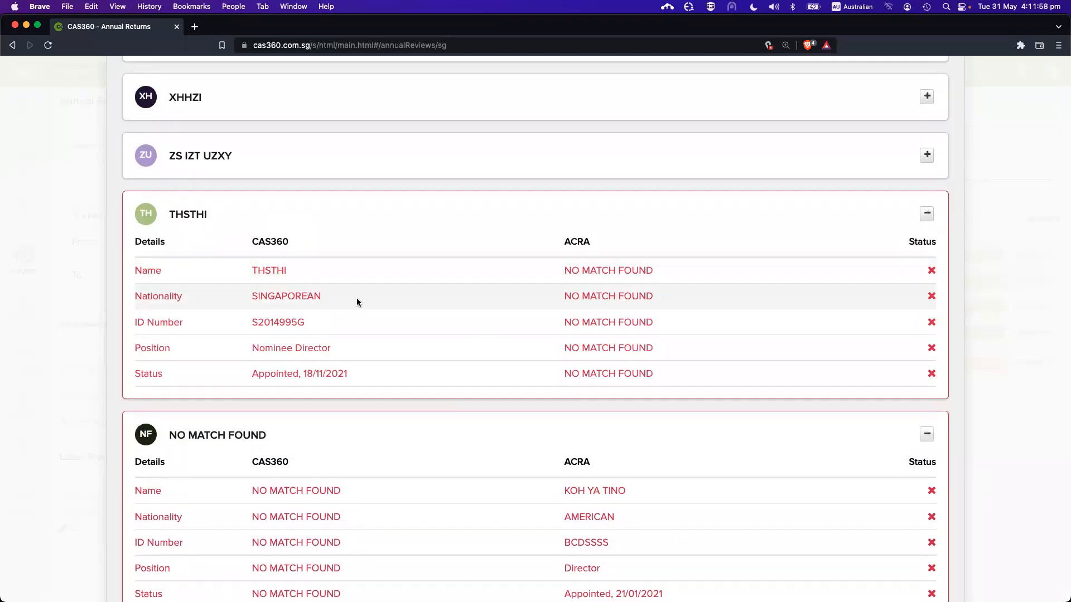
{"action": "left_click_drag", "start_coordinate": [558, 244], "coordinate": [603, 244]}
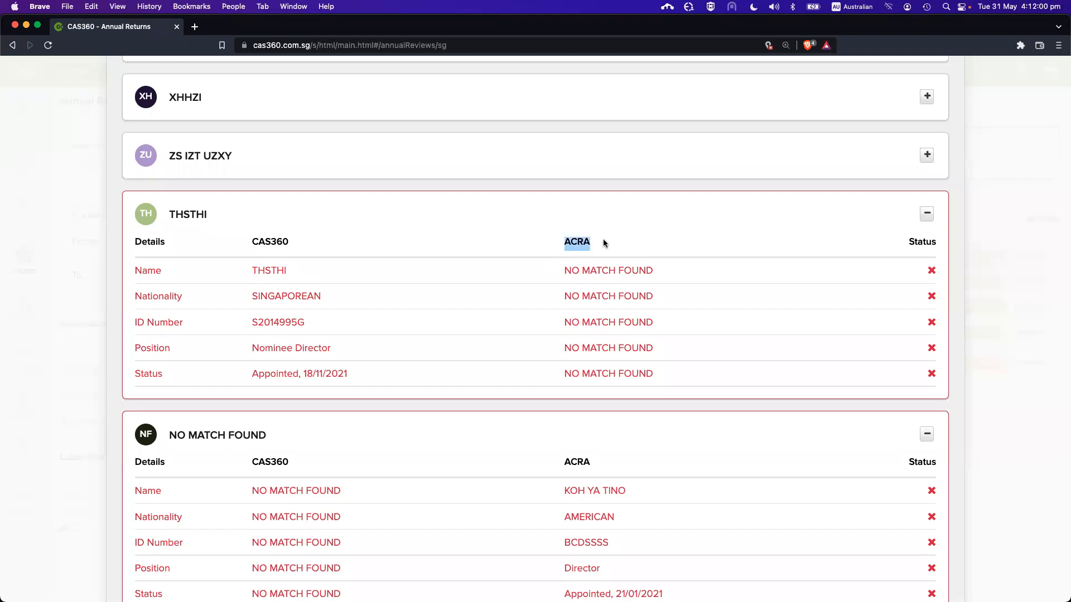
{"action": "left_click", "coordinate": [600, 245]}
{"action": "scroll", "coordinate": [617, 346], "scroll_direction": "down", "scroll_amount": 3}
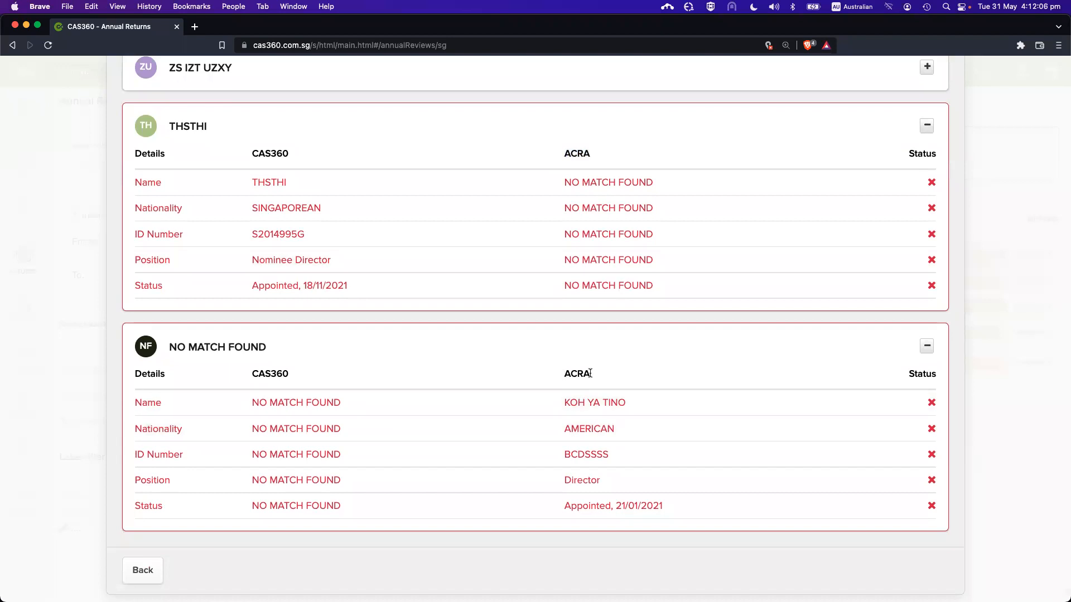
{"action": "double_click", "coordinate": [597, 373]}
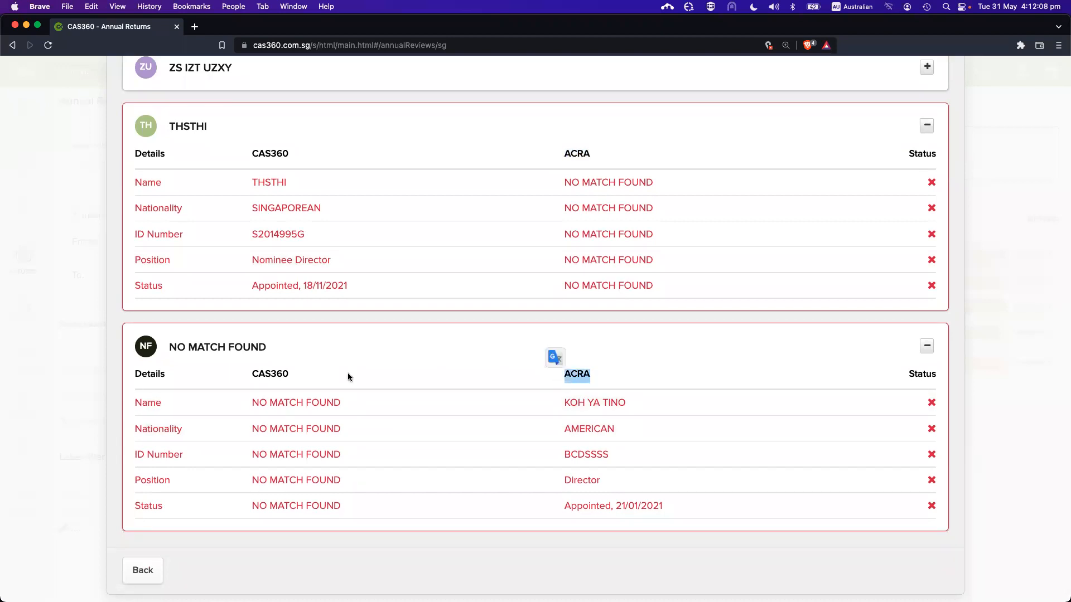
{"action": "right_click", "coordinate": [307, 379]}
{"action": "left_click", "coordinate": [393, 337]}
{"action": "left_click", "coordinate": [463, 350]}
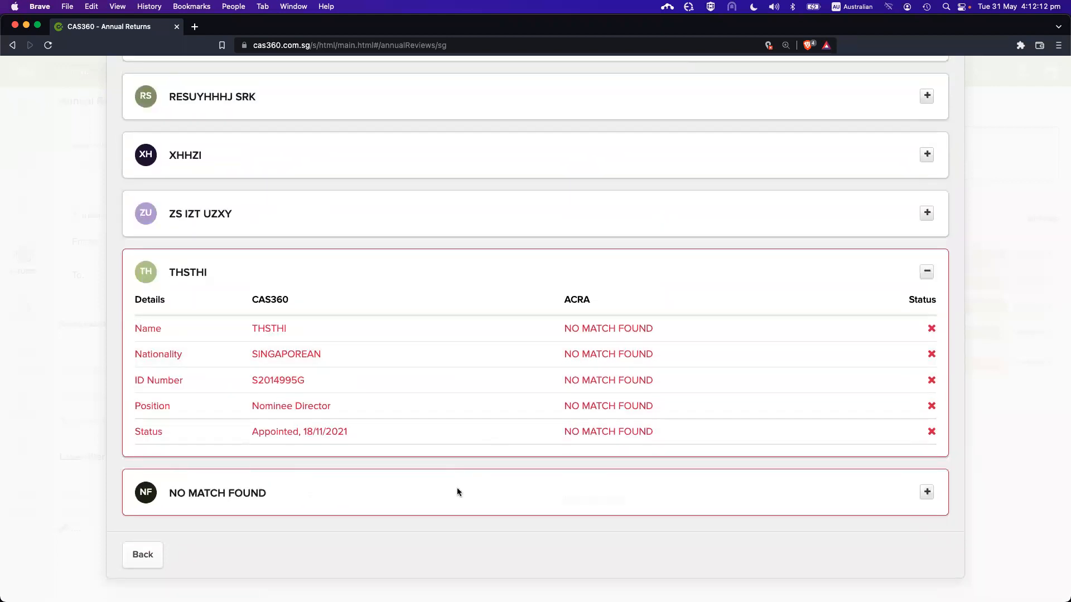
{"action": "left_click", "coordinate": [457, 488]}
{"action": "scroll", "coordinate": [475, 447], "scroll_direction": "down", "scroll_amount": 2}
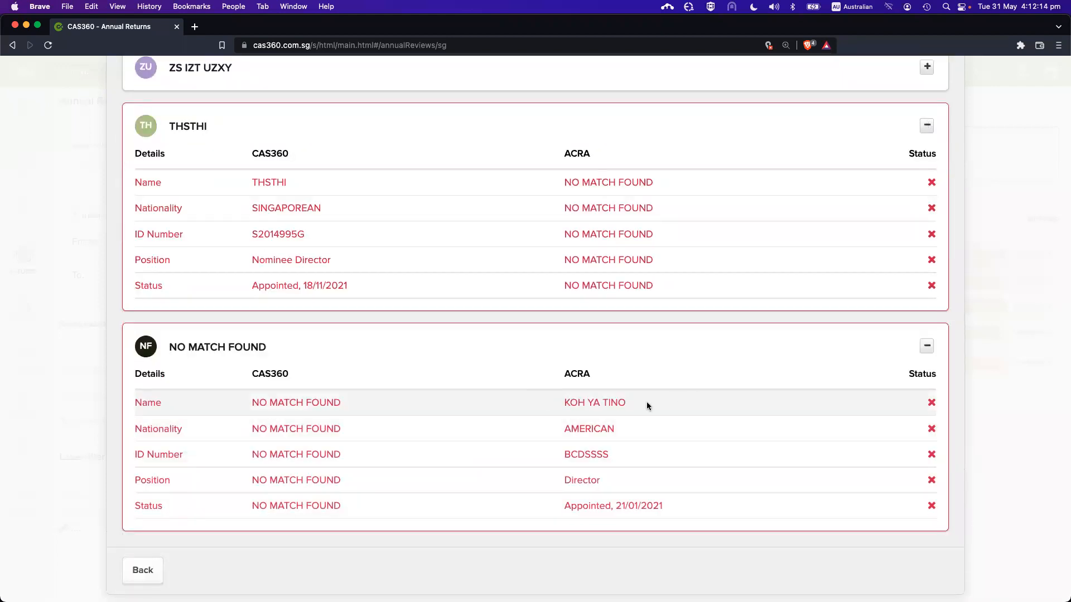
{"action": "scroll", "coordinate": [586, 370], "scroll_direction": "up", "scroll_amount": 2}
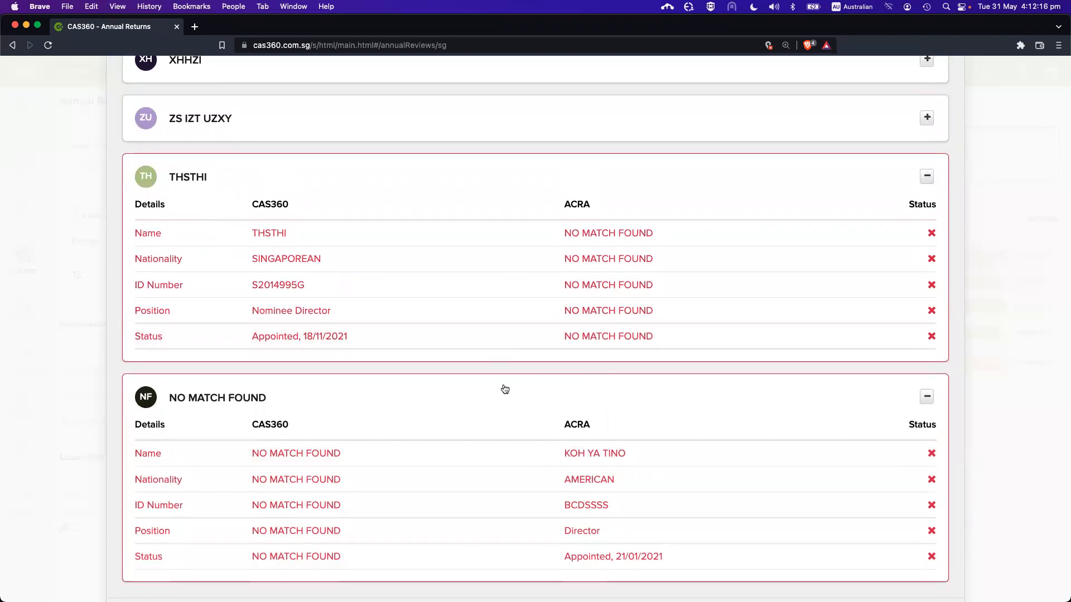
{"action": "scroll", "coordinate": [510, 465], "scroll_direction": "down", "scroll_amount": 3}
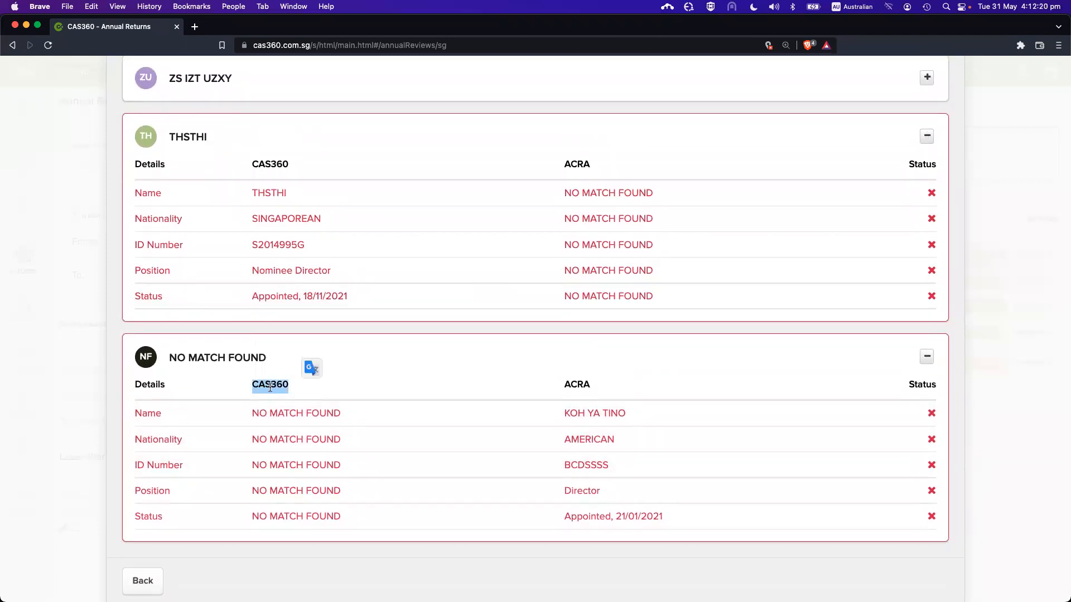
{"action": "left_click", "coordinate": [323, 381]}
{"action": "scroll", "coordinate": [356, 385], "scroll_direction": "up", "scroll_amount": 4}
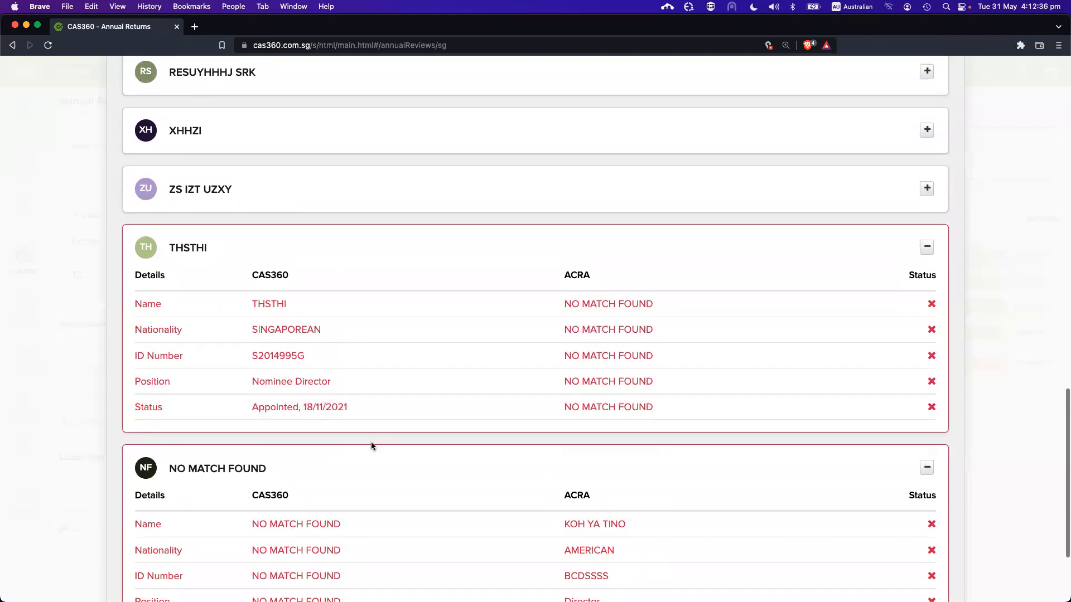
{"action": "scroll", "coordinate": [376, 434], "scroll_direction": "down", "scroll_amount": 2}
{"action": "scroll", "coordinate": [371, 413], "scroll_direction": "up", "scroll_amount": 3}
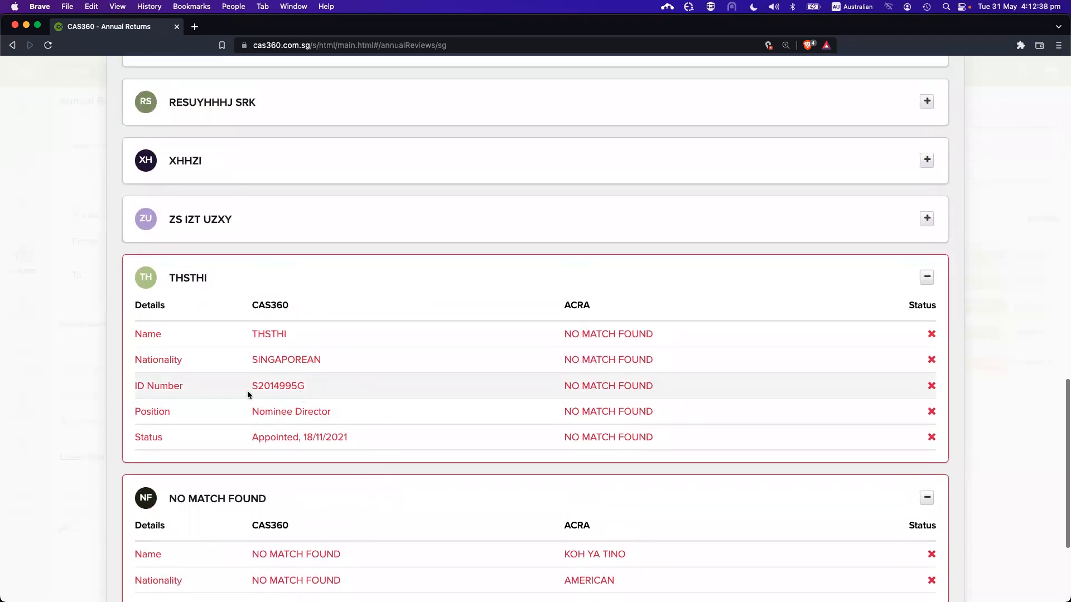
{"action": "scroll", "coordinate": [446, 435], "scroll_direction": "down", "scroll_amount": 2}
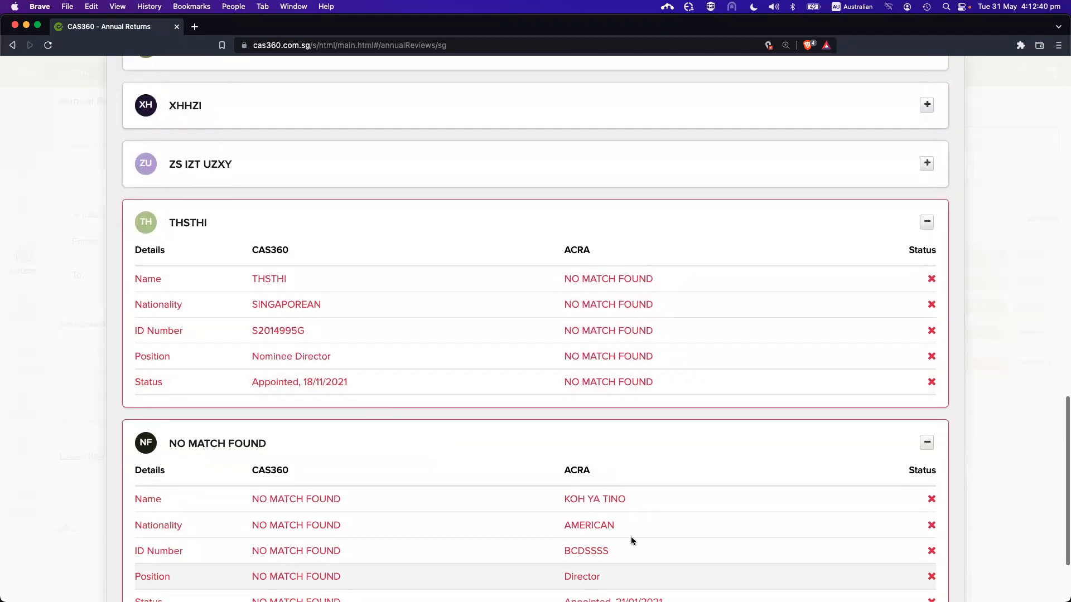
{"action": "scroll", "coordinate": [585, 502], "scroll_direction": "down", "scroll_amount": 1}
{"action": "scroll", "coordinate": [548, 463], "scroll_direction": "down", "scroll_amount": 1}
{"action": "scroll", "coordinate": [313, 255], "scroll_direction": "up", "scroll_amount": 4}
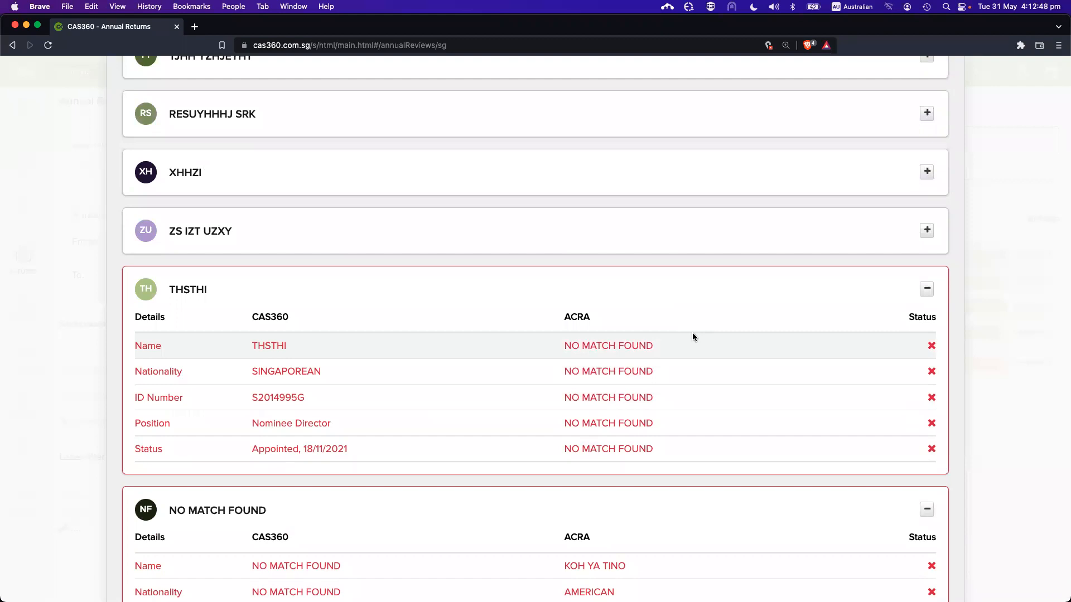
{"action": "scroll", "coordinate": [692, 335], "scroll_direction": "up", "scroll_amount": 10}
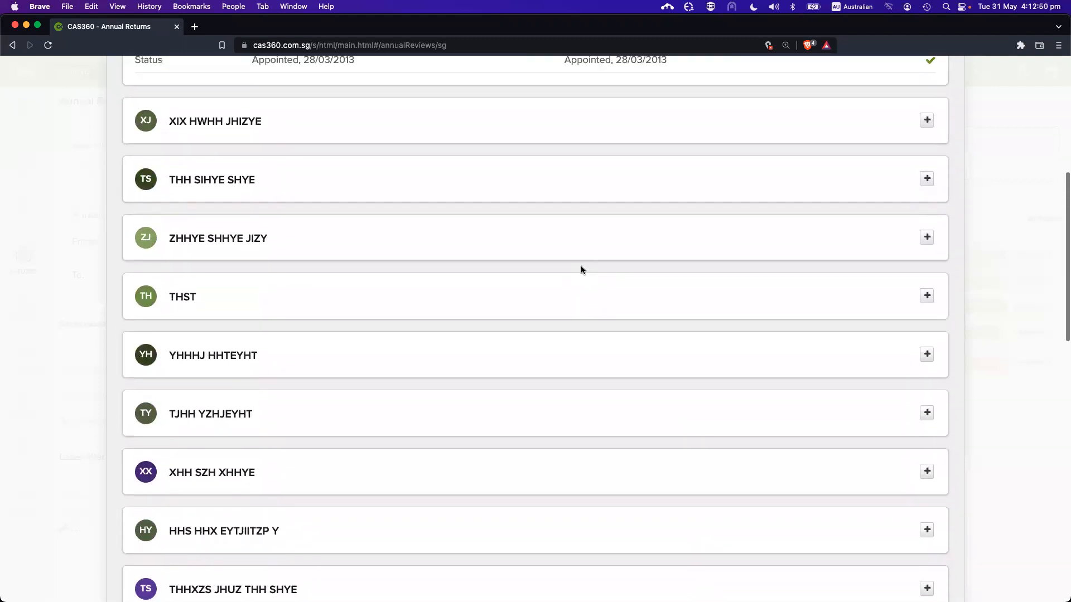
{"action": "scroll", "coordinate": [581, 268], "scroll_direction": "up", "scroll_amount": 8}
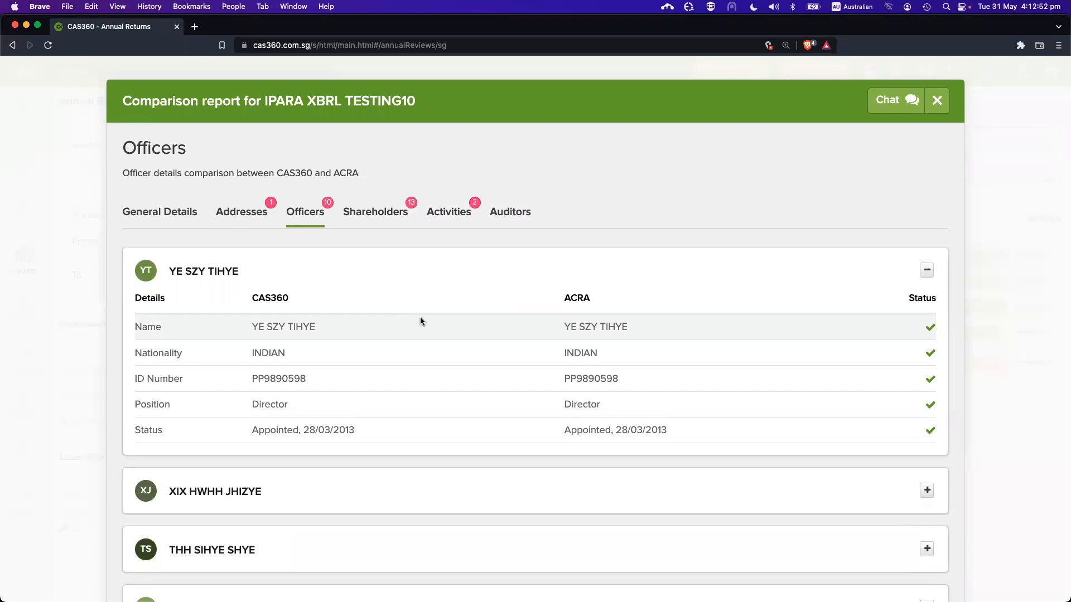
{"action": "left_click_drag", "start_coordinate": [253, 324], "coordinate": [430, 333]}
{"action": "left_click", "coordinate": [430, 333]}
{"action": "double_click", "coordinate": [263, 380]}
{"action": "left_click", "coordinate": [305, 380]}
Open the Shareholders comparison and scroll down to the second shareholder's shares-issued value
{"action": "left_click", "coordinate": [380, 215]}
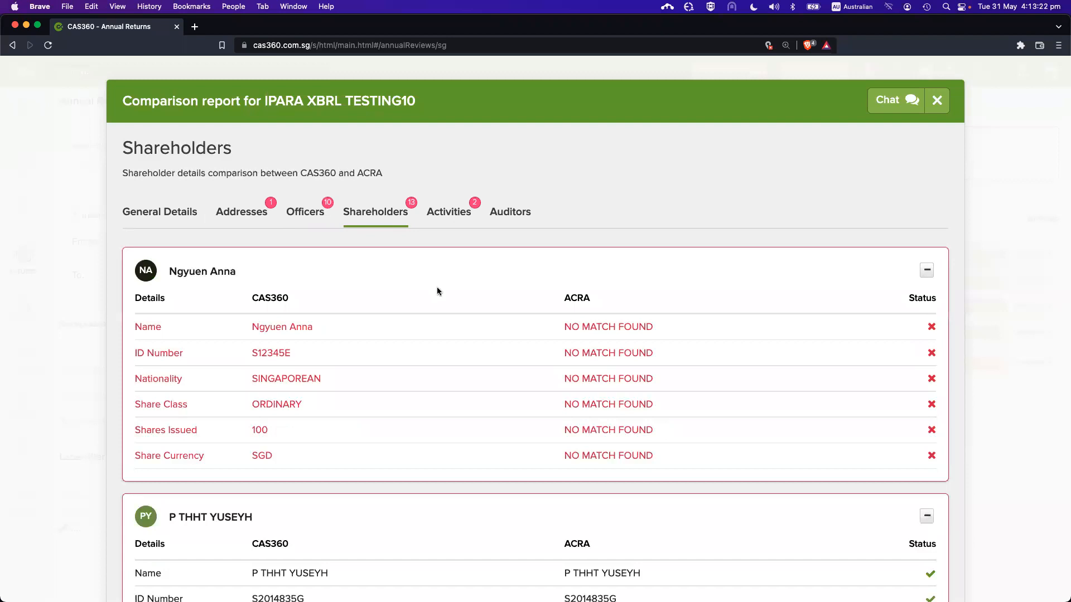
{"action": "scroll", "coordinate": [490, 422], "scroll_direction": "down", "scroll_amount": 2}
{"action": "scroll", "coordinate": [493, 427], "scroll_direction": "down", "scroll_amount": 2}
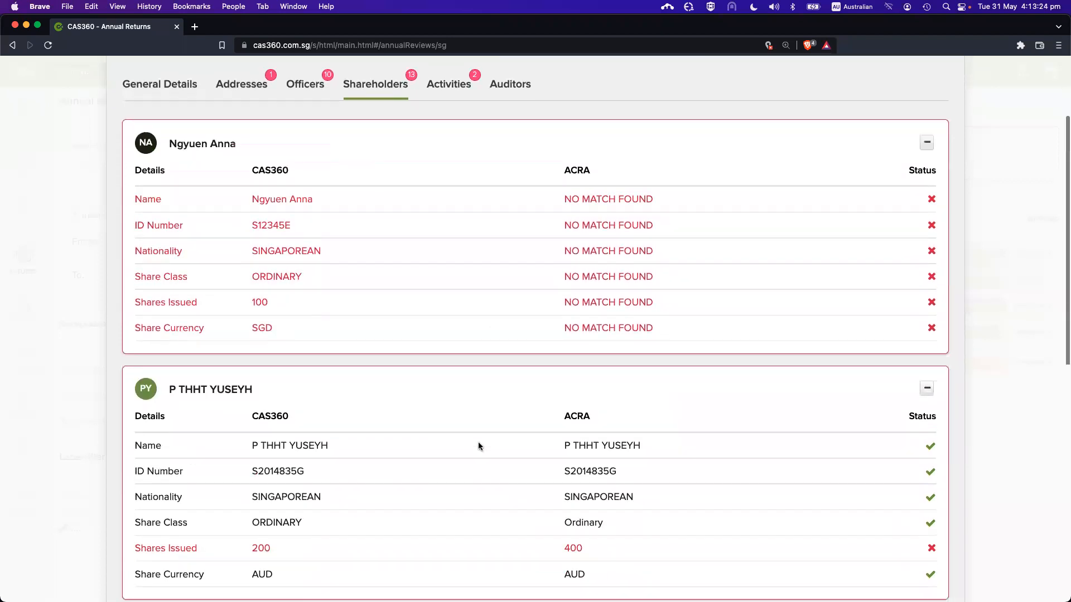
{"action": "scroll", "coordinate": [463, 456], "scroll_direction": "down", "scroll_amount": 1}
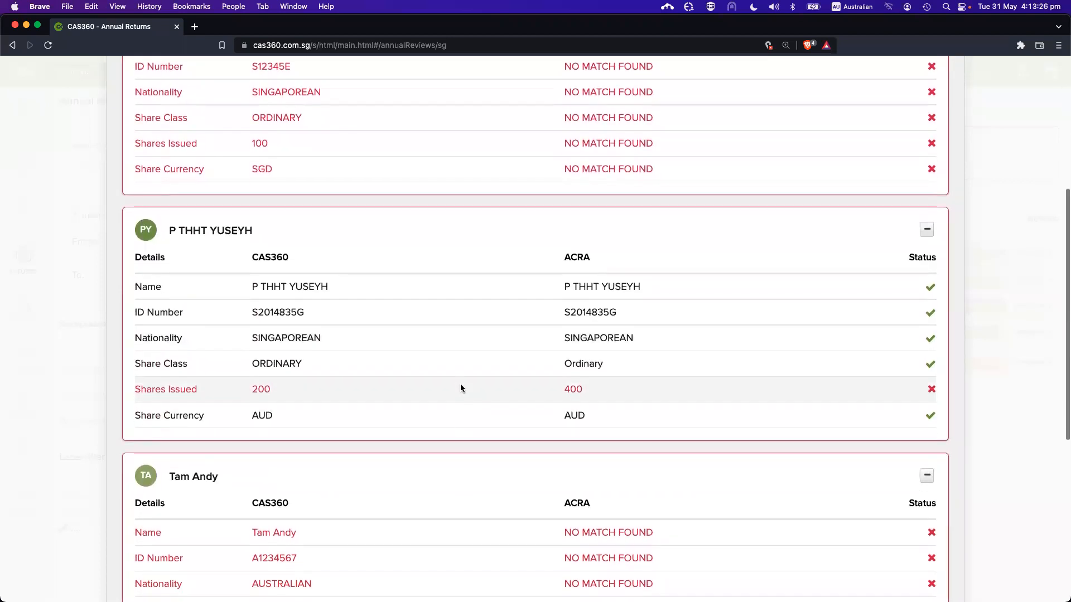
{"action": "left_click_drag", "start_coordinate": [251, 383], "coordinate": [325, 382]}
{"action": "left_click", "coordinate": [325, 382]}
Highlight the 200 shares-issued value against ACRA's 400, then return to the top
{"action": "scroll", "coordinate": [315, 390], "scroll_direction": "down", "scroll_amount": 1}
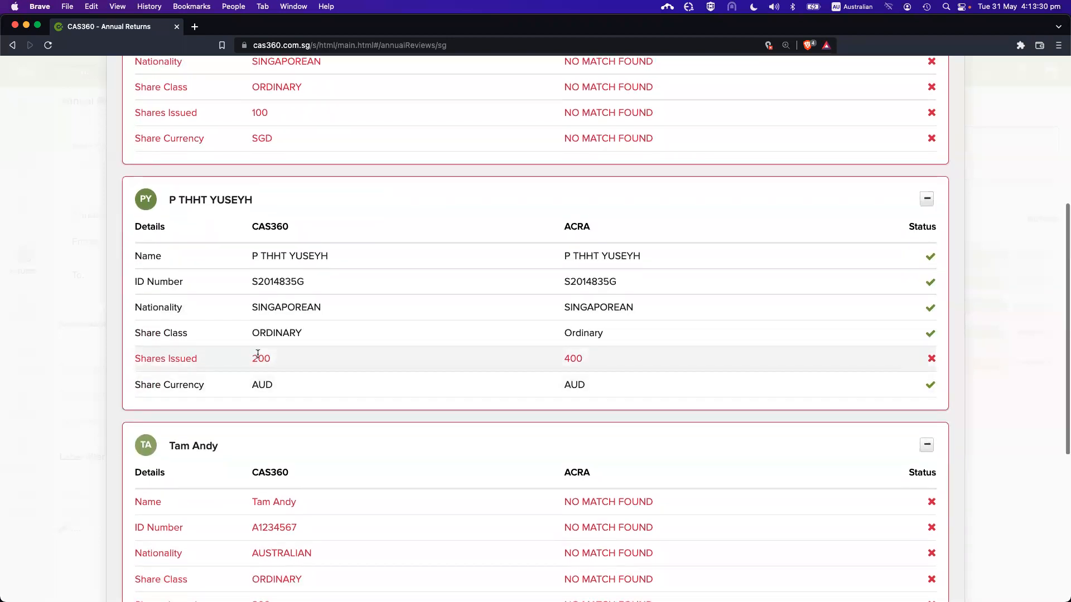
{"action": "scroll", "coordinate": [497, 348], "scroll_direction": "up", "scroll_amount": 1}
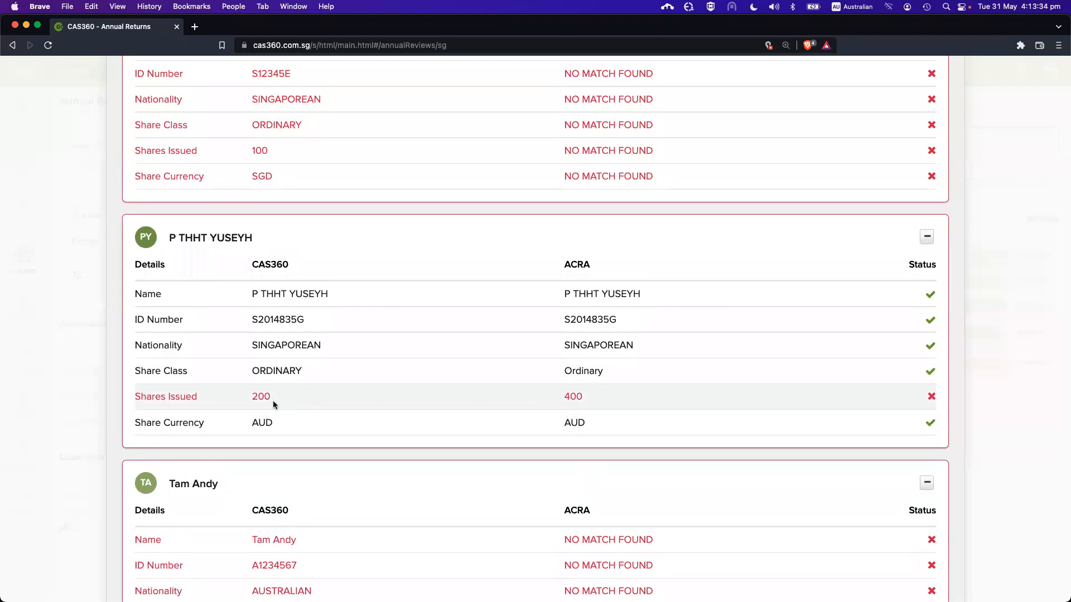
{"action": "left_click_drag", "start_coordinate": [276, 396], "coordinate": [253, 395]}
{"action": "scroll", "coordinate": [323, 399], "scroll_direction": "down", "scroll_amount": 2}
{"action": "left_click", "coordinate": [318, 356]}
{"action": "scroll", "coordinate": [318, 357], "scroll_direction": "up", "scroll_amount": 5}
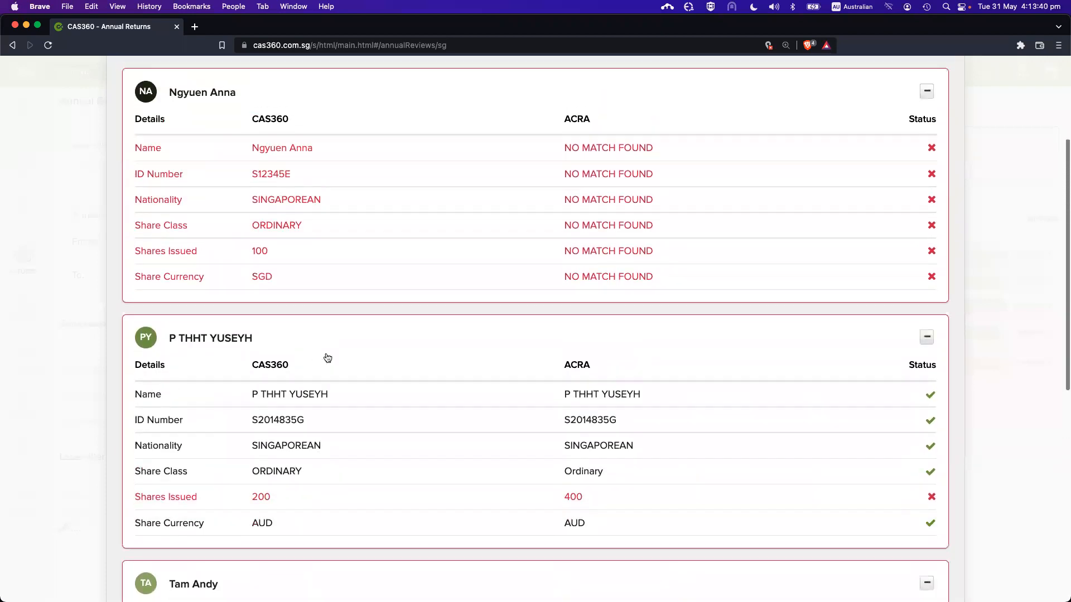
{"action": "scroll", "coordinate": [335, 340], "scroll_direction": "up", "scroll_amount": 4}
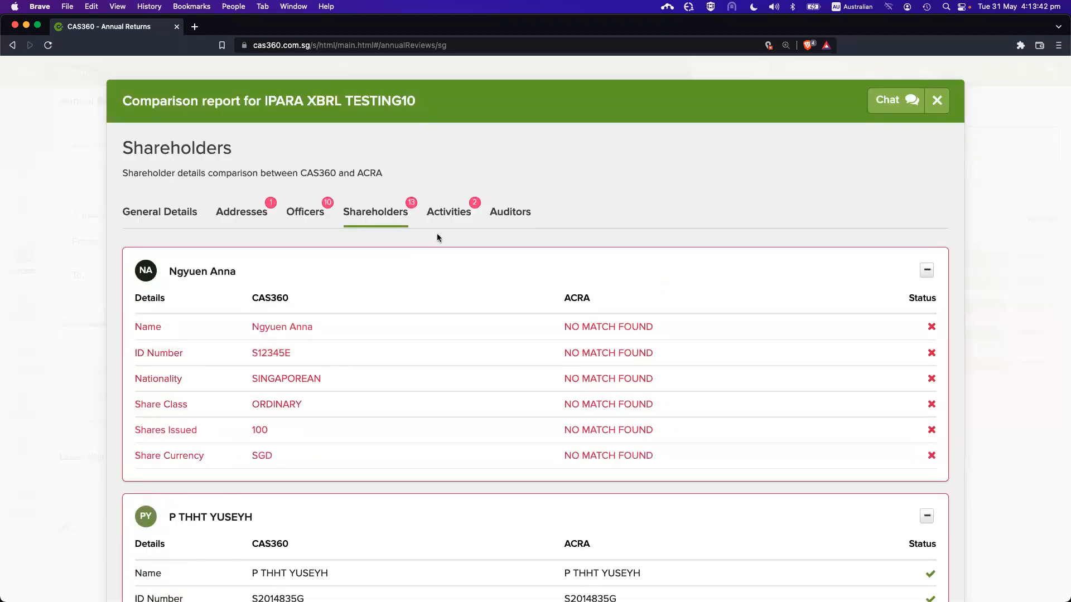
Compare activities, expanding the solar modules and Wholesale of adults' clothing entries
{"action": "left_click", "coordinate": [440, 218]}
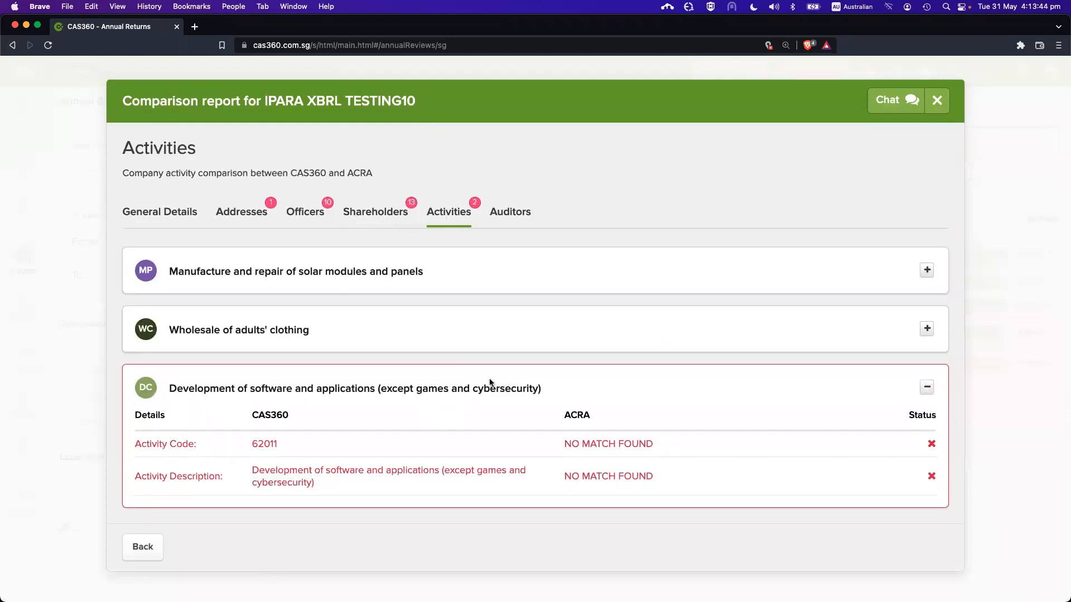
{"action": "left_click", "coordinate": [420, 272]}
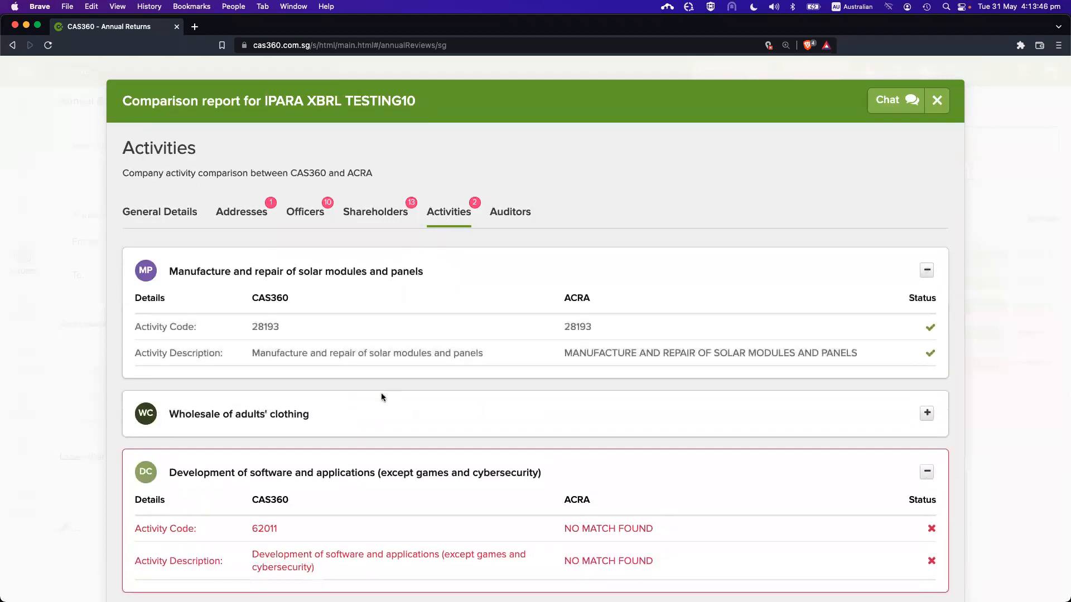
{"action": "left_click", "coordinate": [390, 422]}
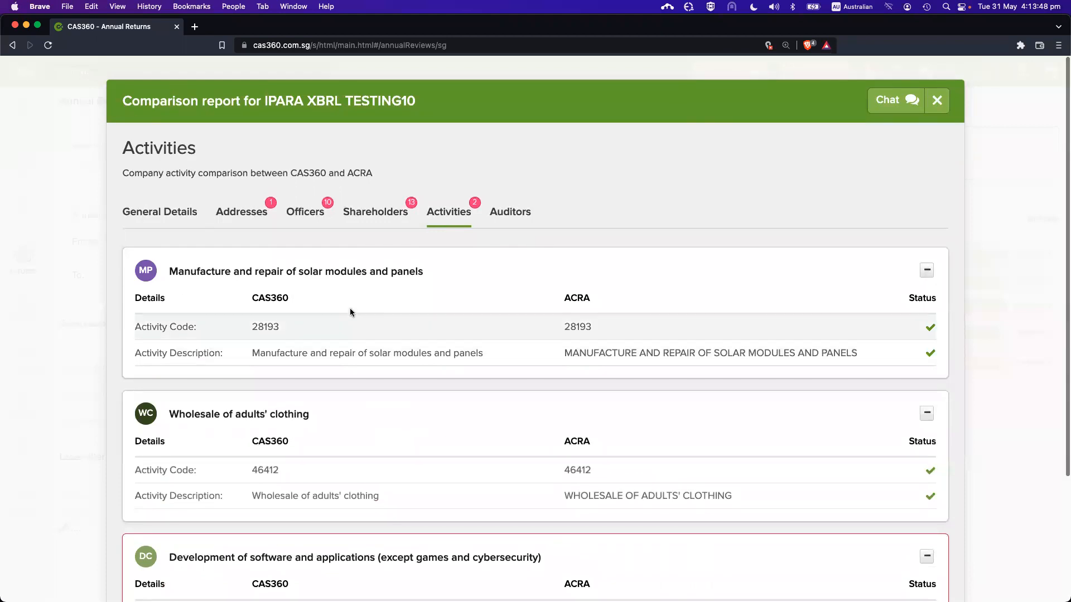
{"action": "scroll", "coordinate": [448, 305], "scroll_direction": "down", "scroll_amount": 3}
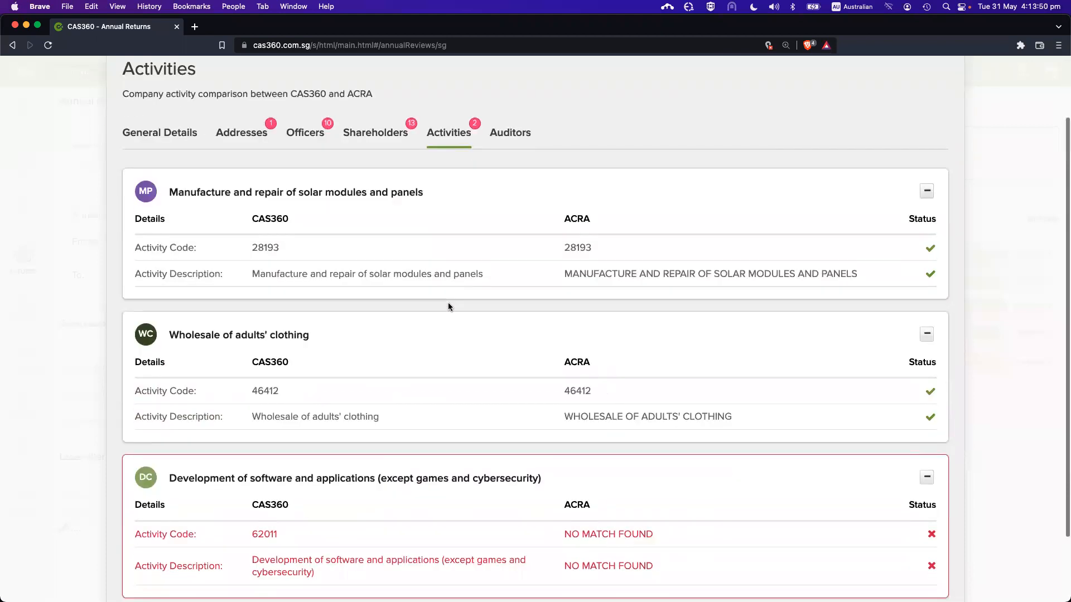
{"action": "scroll", "coordinate": [448, 308], "scroll_direction": "up", "scroll_amount": 3}
Check the ERNST & YOUNG LLP auditor comparison and close the report
{"action": "left_click", "coordinate": [512, 212]}
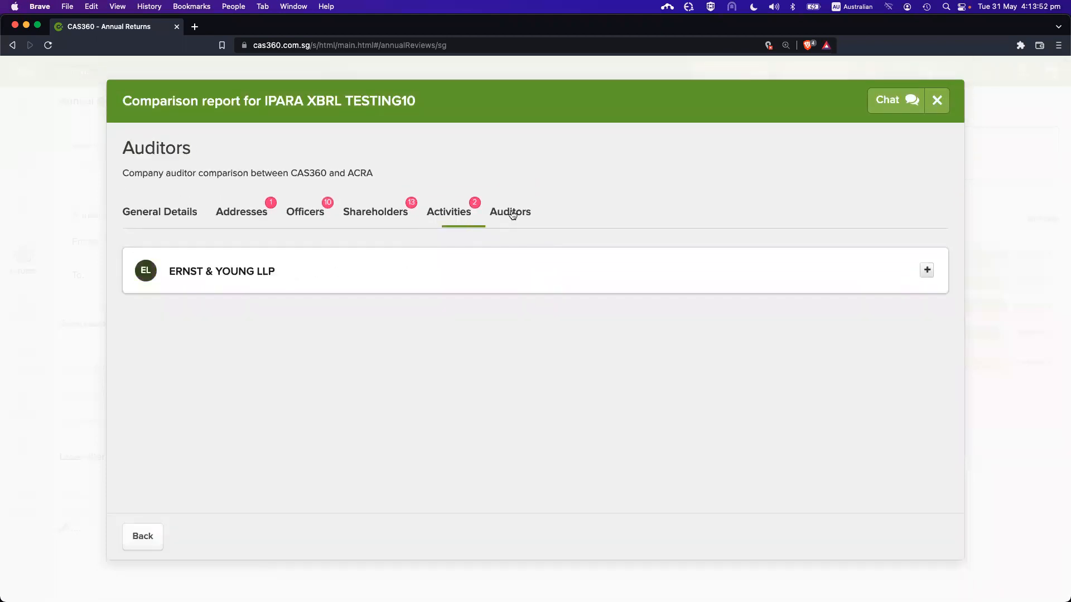
{"action": "left_click", "coordinate": [459, 283]}
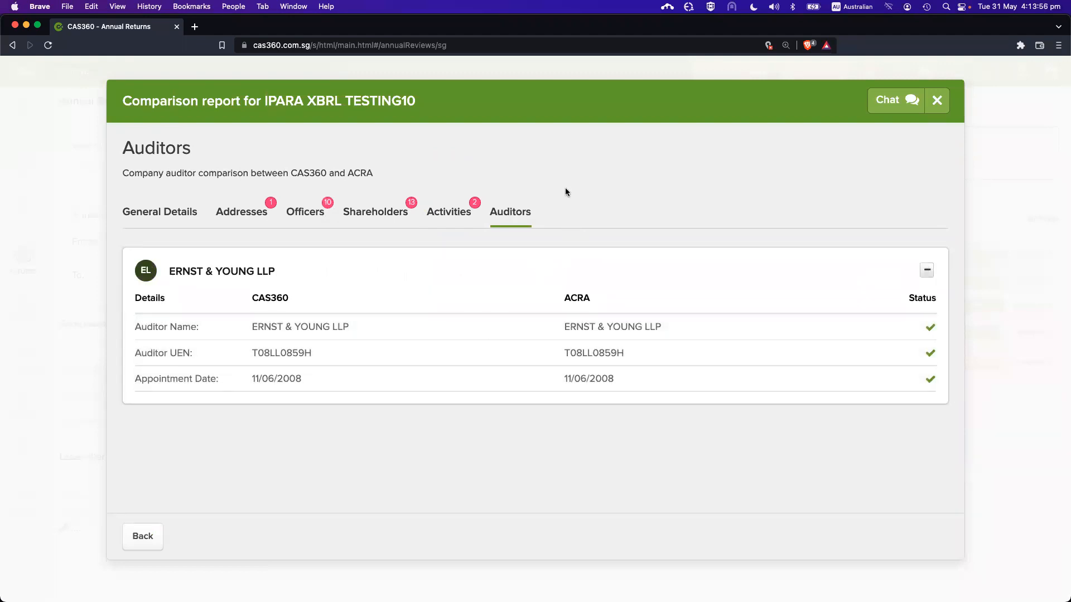
{"action": "key", "text": "Escape"}
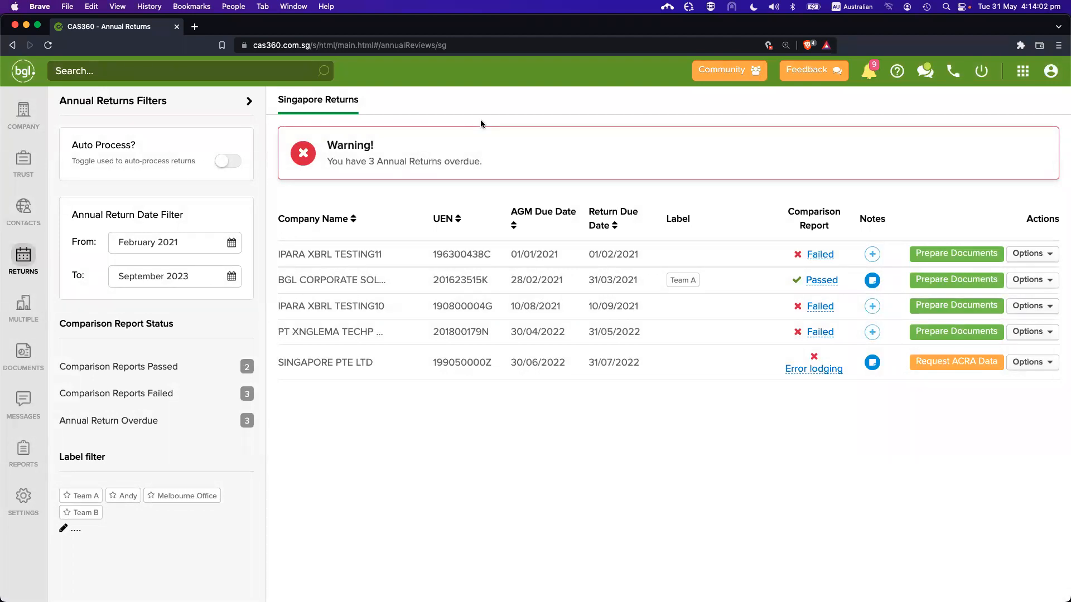
Glance at the officer comparison for IPARA XBRL TESTING10 and close the report
{"action": "left_click", "coordinate": [818, 308]}
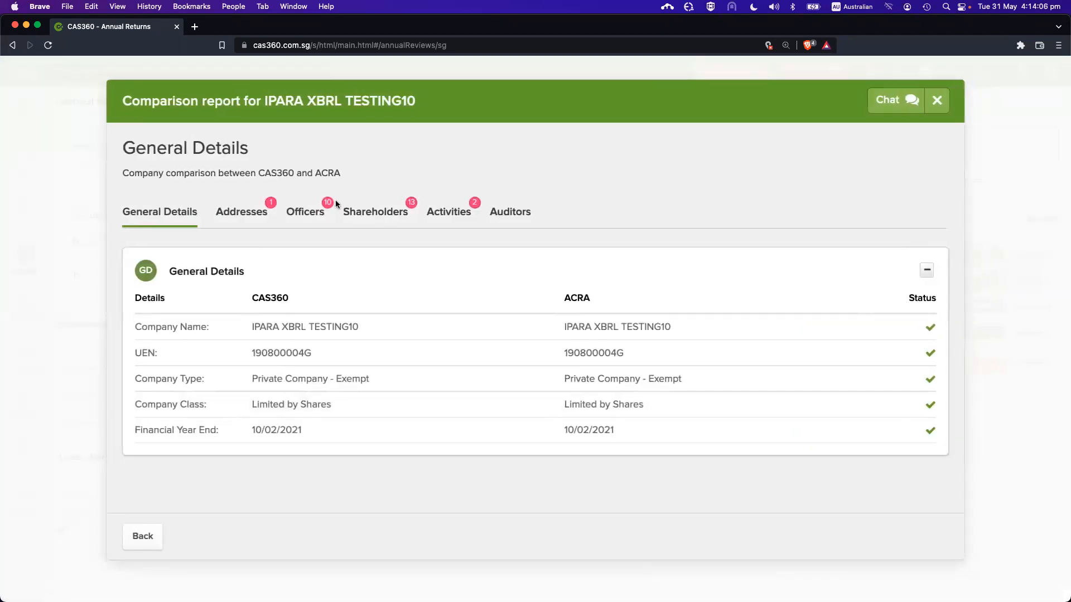
{"action": "left_click", "coordinate": [307, 211]}
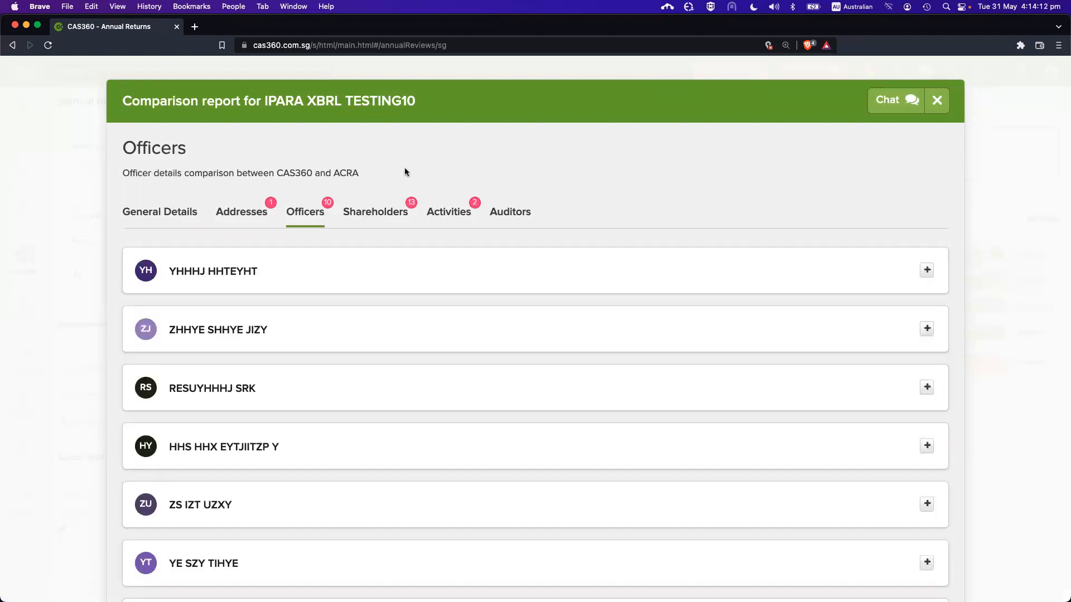
{"action": "key", "text": "Escape"}
Bring up the IPARA XBRL TESTING10 health check summary of 26 mismatches
{"action": "left_click", "coordinate": [821, 307]}
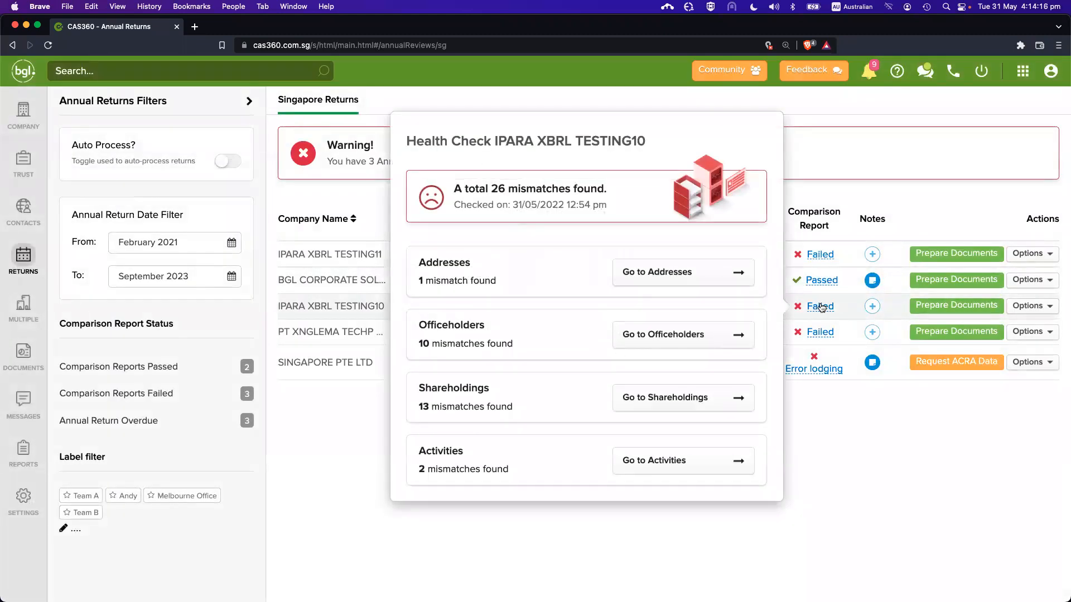
{"action": "left_click", "coordinate": [821, 307]}
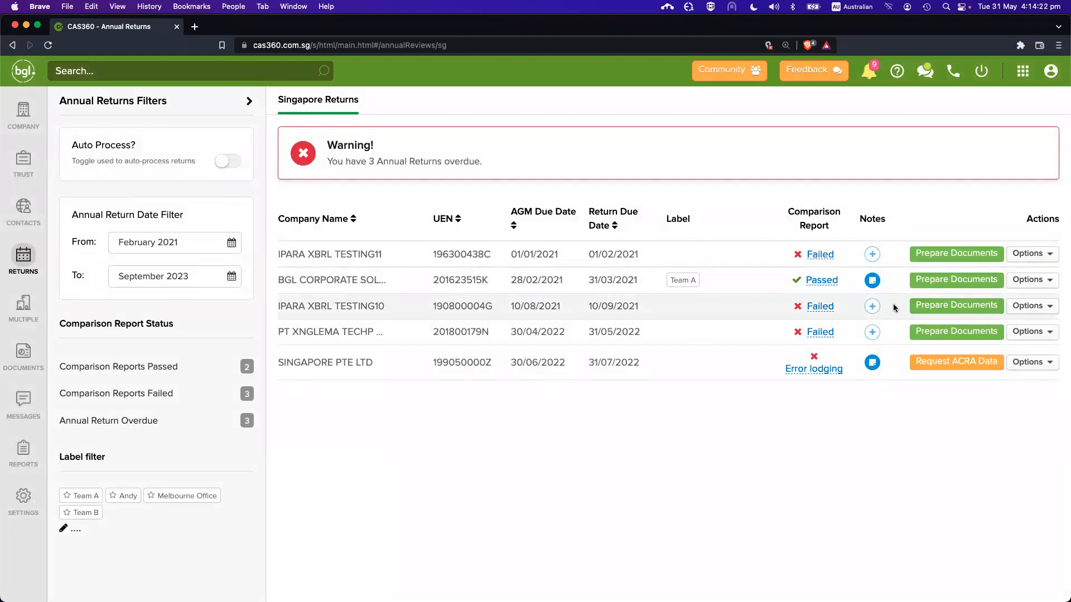
{"action": "left_click", "coordinate": [824, 308]}
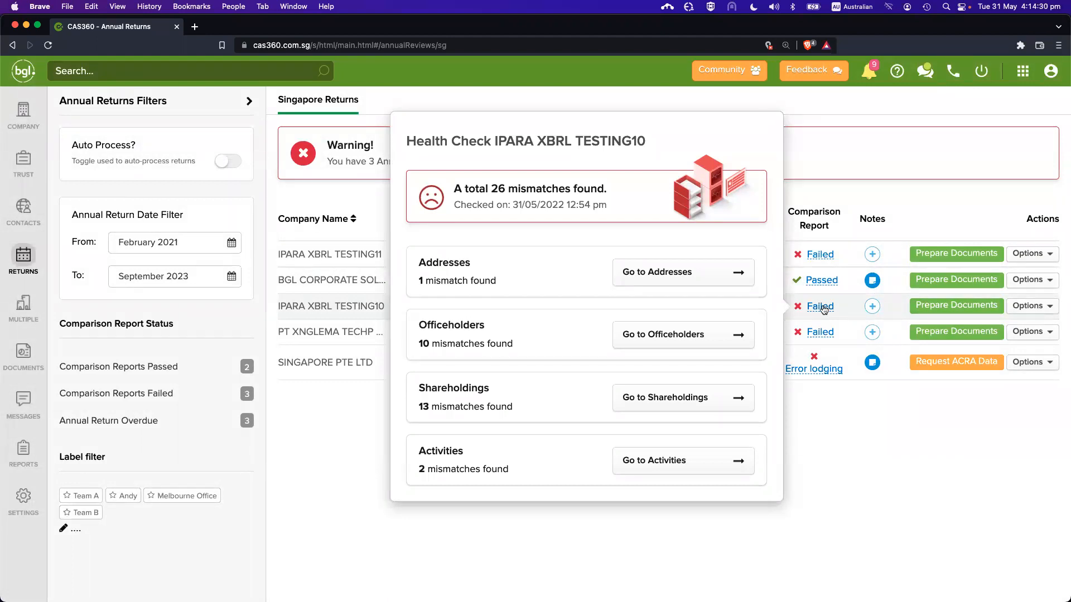
Compare the registered office address against ACRA, then reopen the IPARA XBRL TESTING10 health check
{"action": "left_click", "coordinate": [819, 306]}
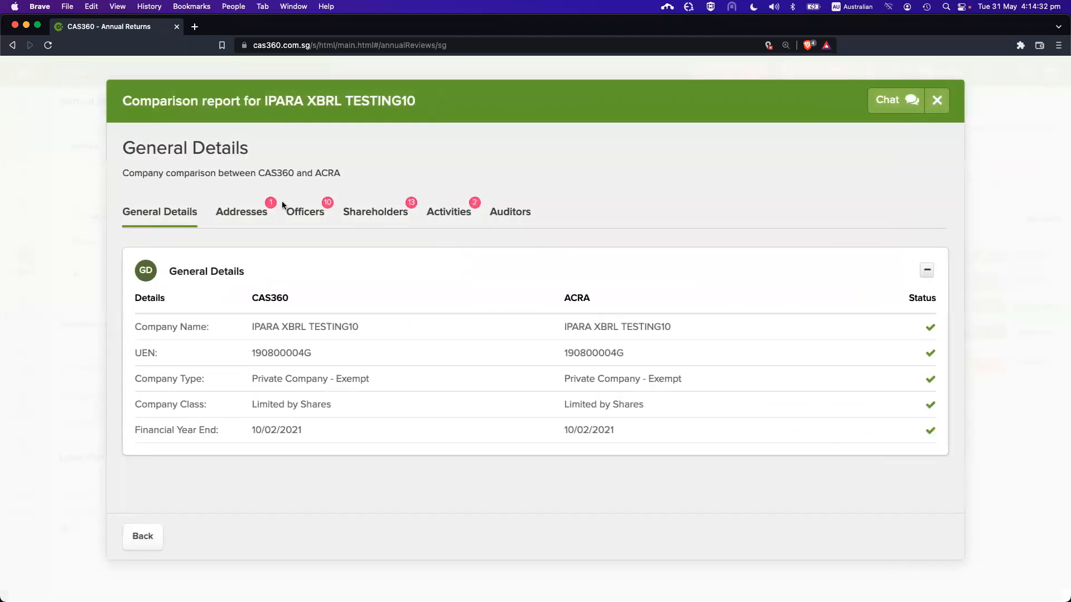
{"action": "left_click", "coordinate": [254, 209]}
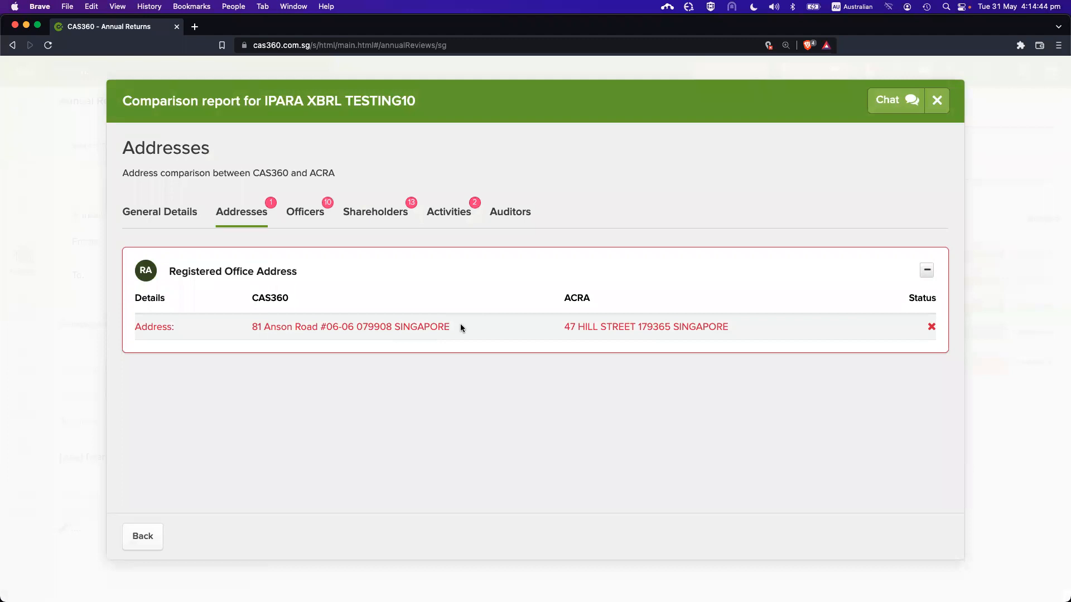
{"action": "left_click", "coordinate": [937, 100]}
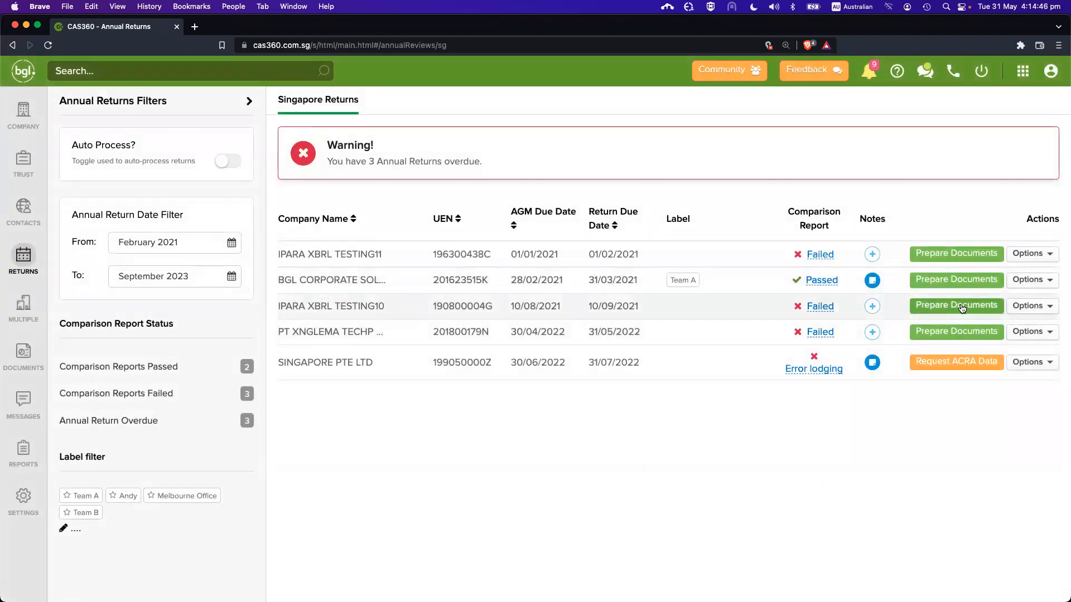
{"action": "left_click", "coordinate": [820, 306]}
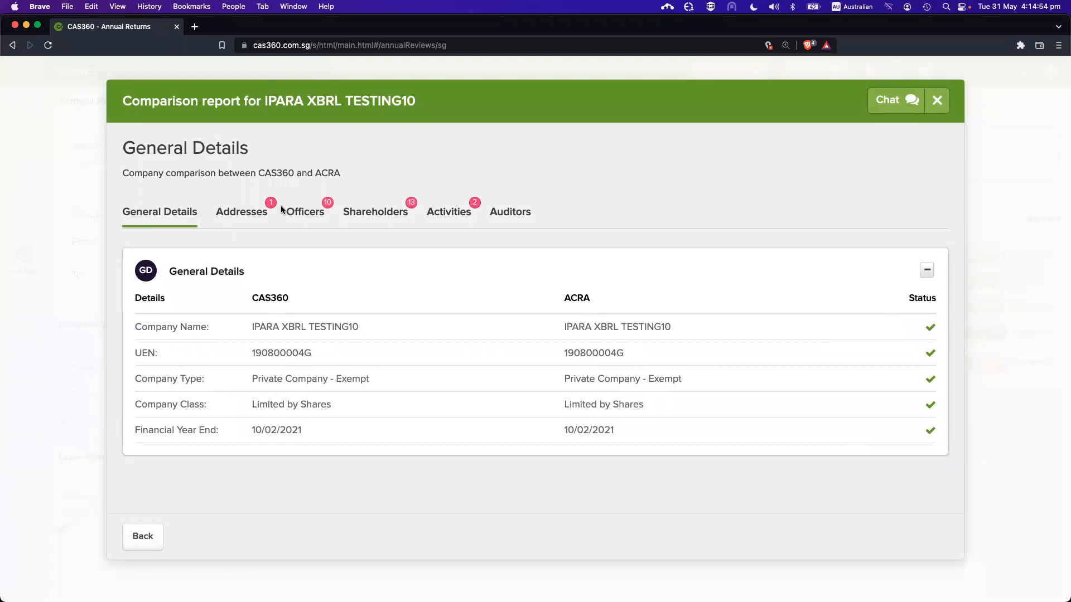
{"action": "left_click", "coordinate": [254, 215]}
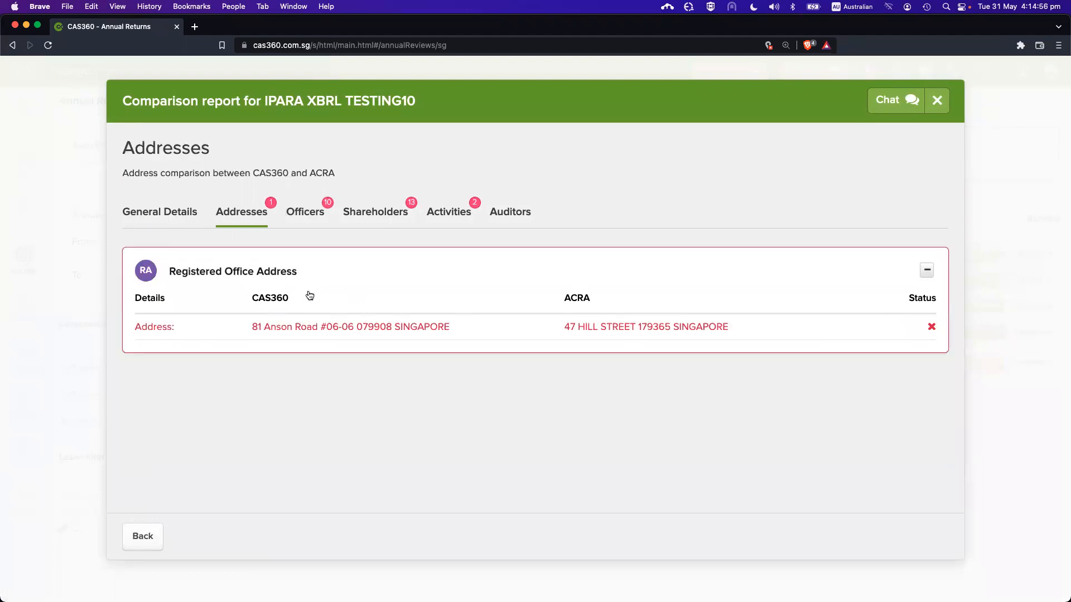
{"action": "key", "text": "Escape"}
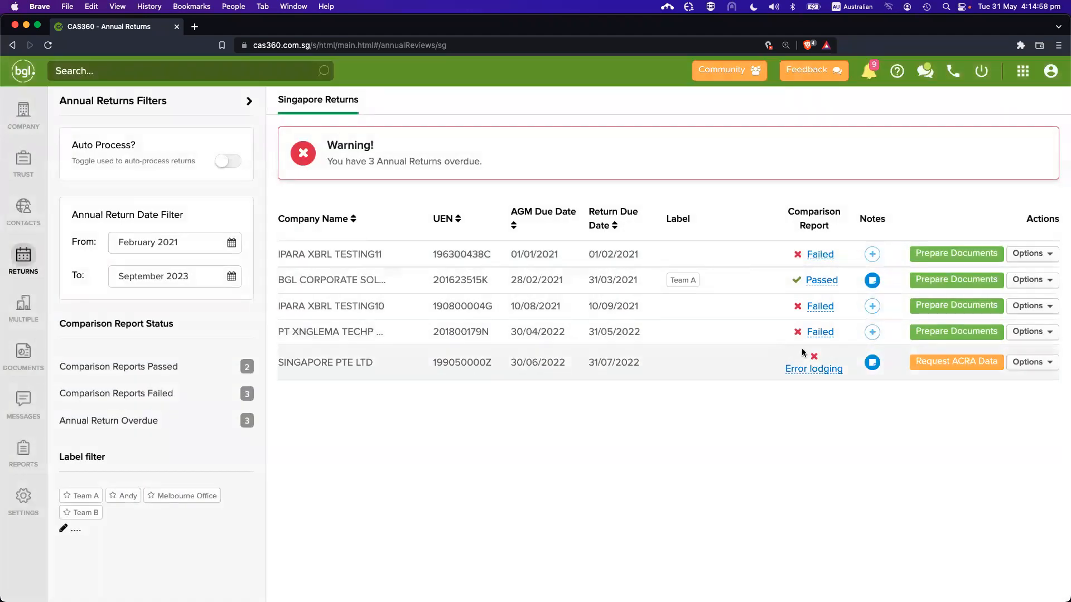
{"action": "left_click", "coordinate": [822, 307]}
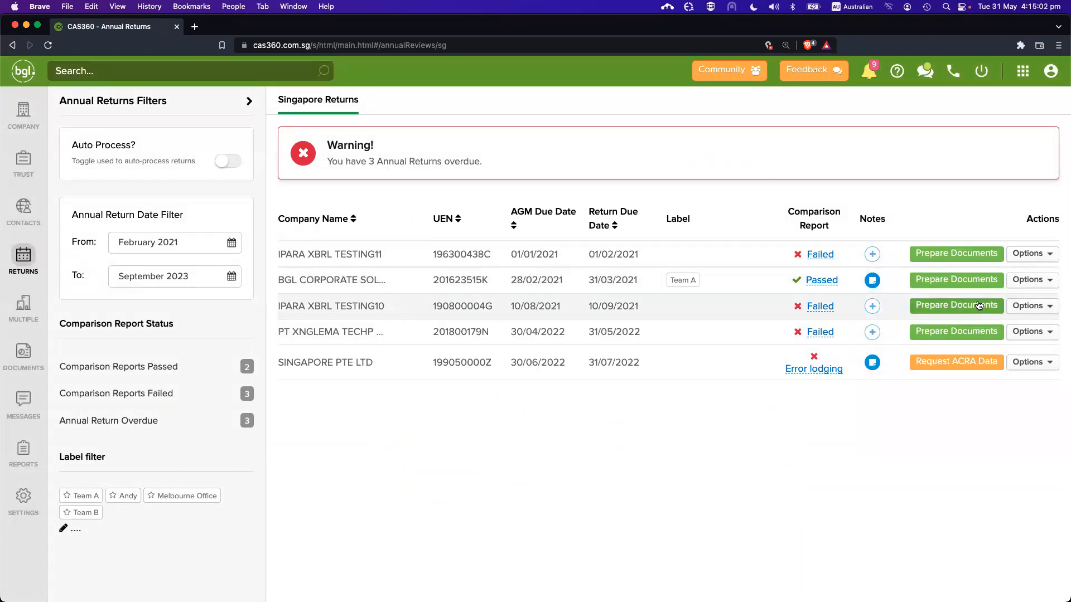
Inspect the first officer's details in the ACRA officer comparison, then close the report
{"action": "left_click", "coordinate": [819, 307]}
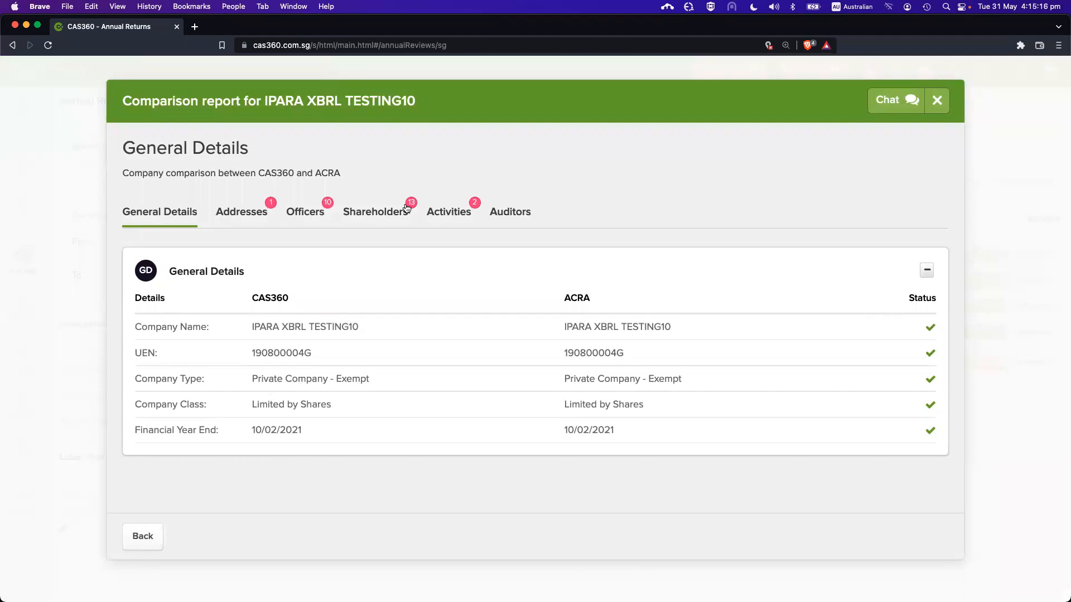
{"action": "key", "text": "Escape"}
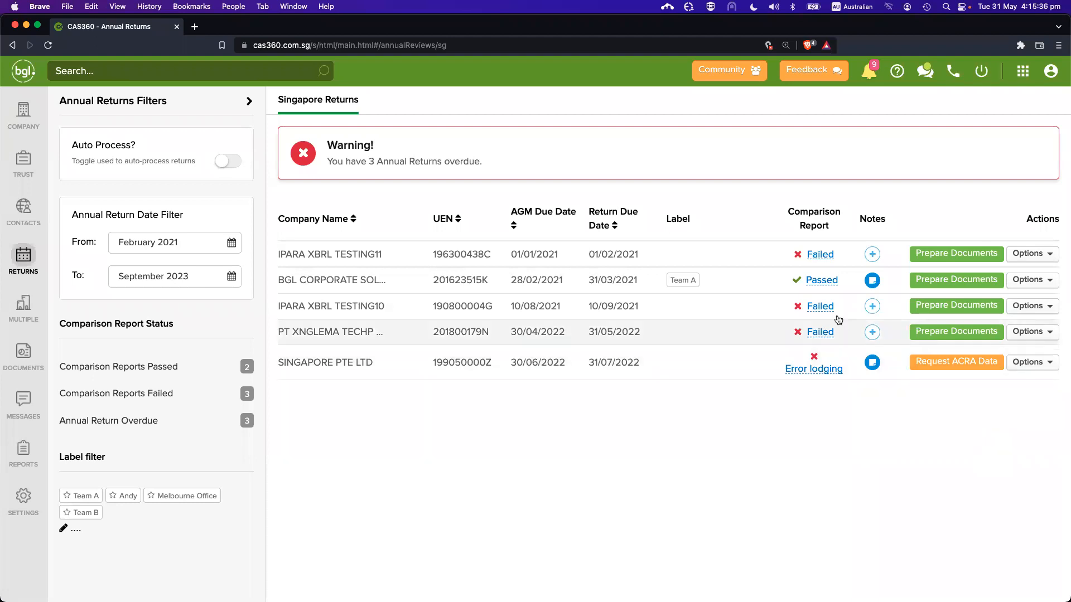
{"action": "left_click", "coordinate": [819, 307]}
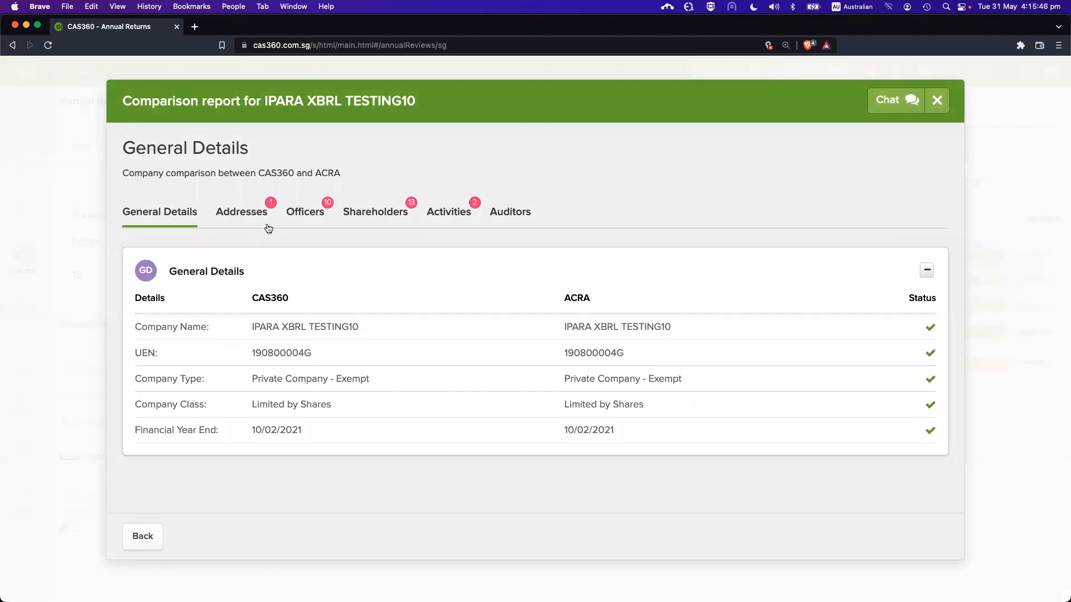
{"action": "left_click", "coordinate": [294, 217]}
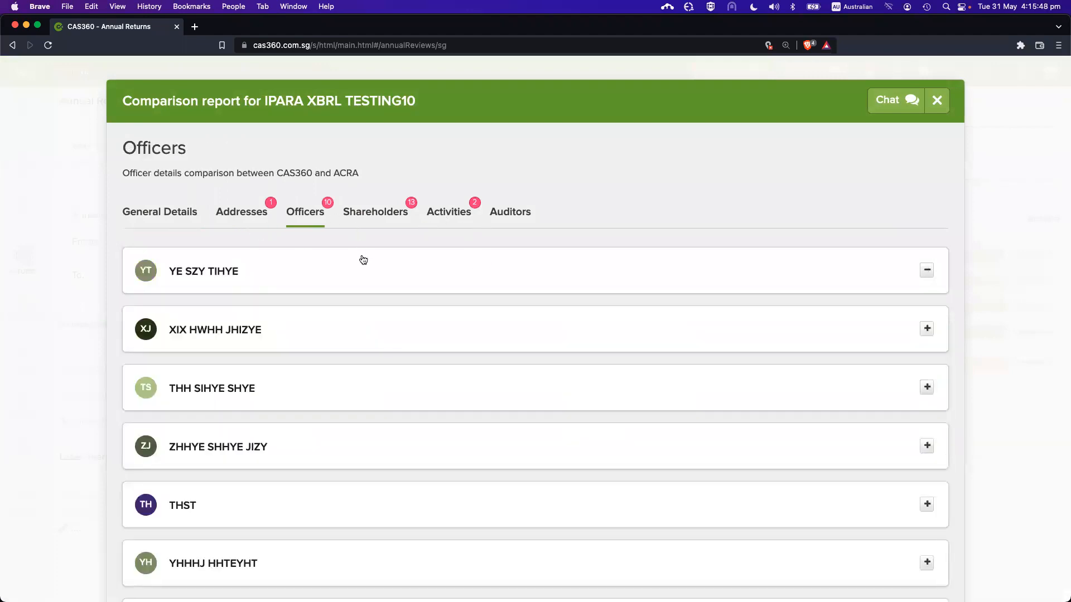
{"action": "left_click", "coordinate": [361, 261]}
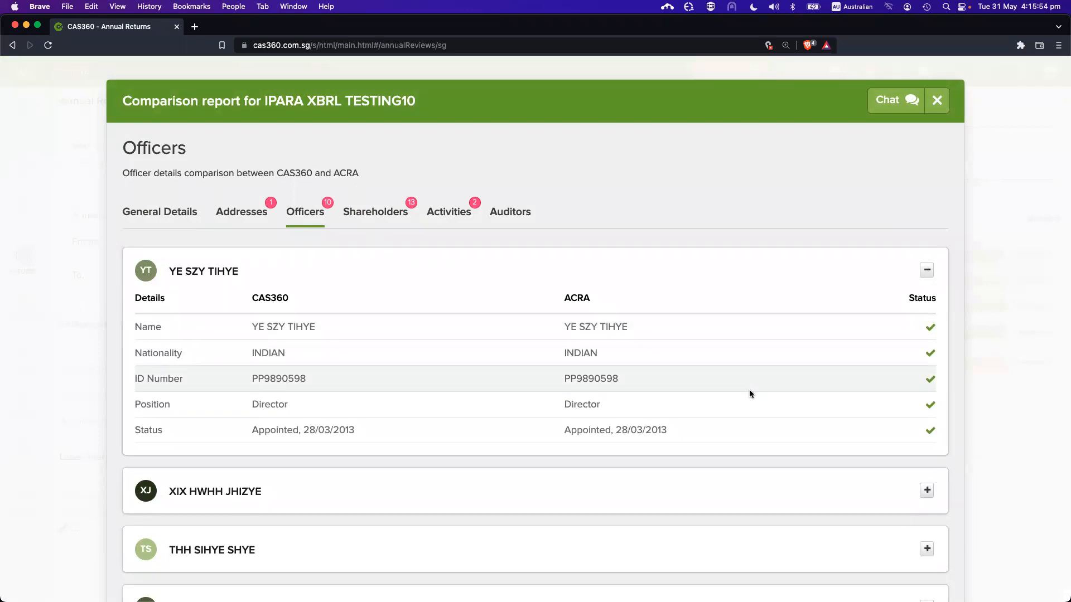
{"action": "scroll", "coordinate": [749, 390], "scroll_direction": "down", "scroll_amount": 3}
{"action": "key", "text": "Escape"}
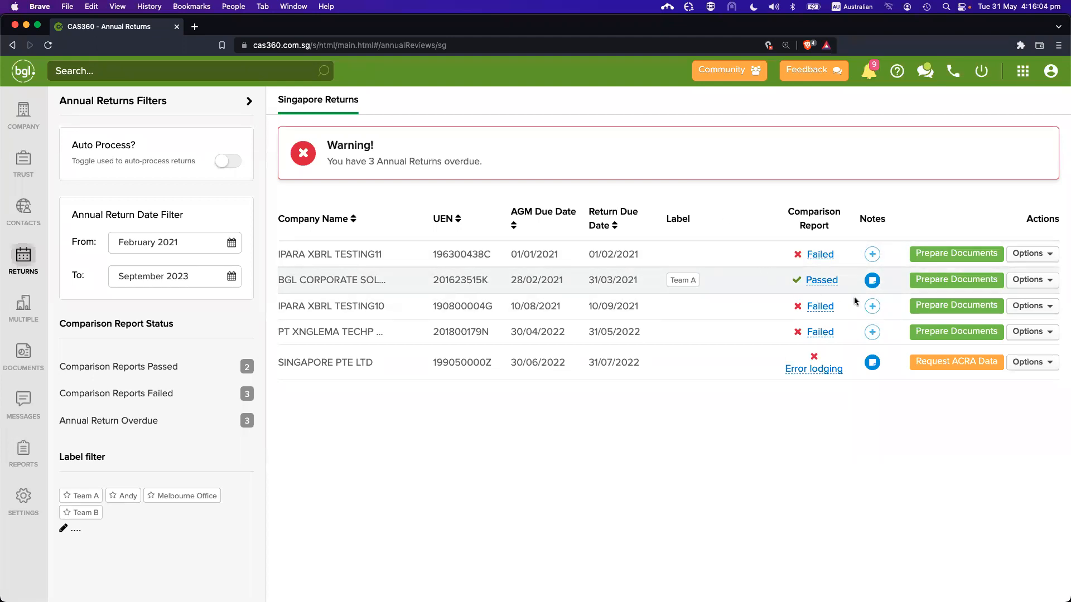
{"action": "left_click", "coordinate": [956, 306]}
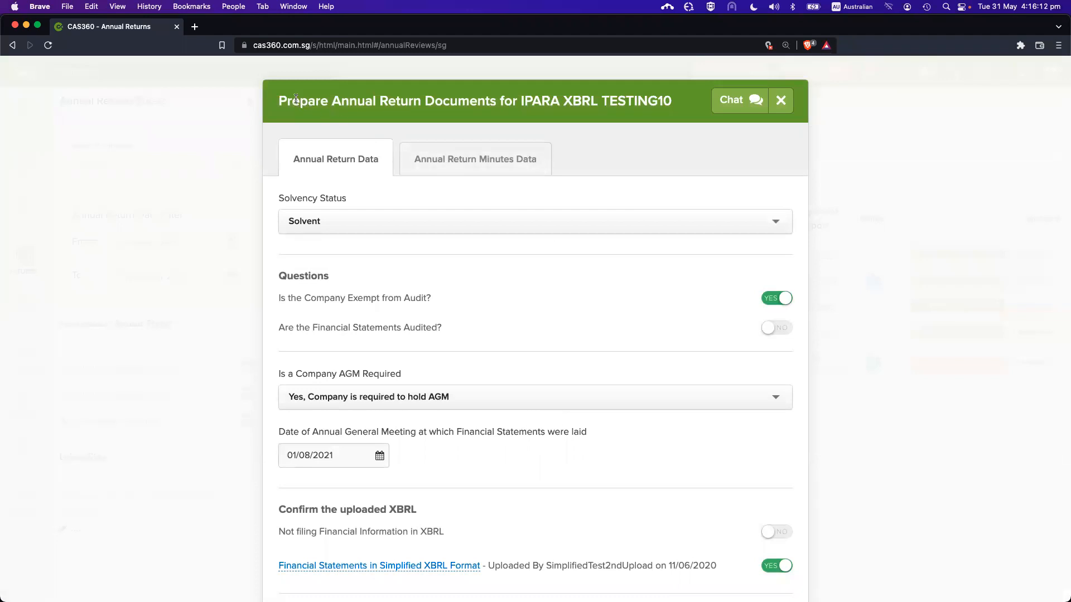
{"action": "scroll", "coordinate": [629, 327], "scroll_direction": "down", "scroll_amount": 4}
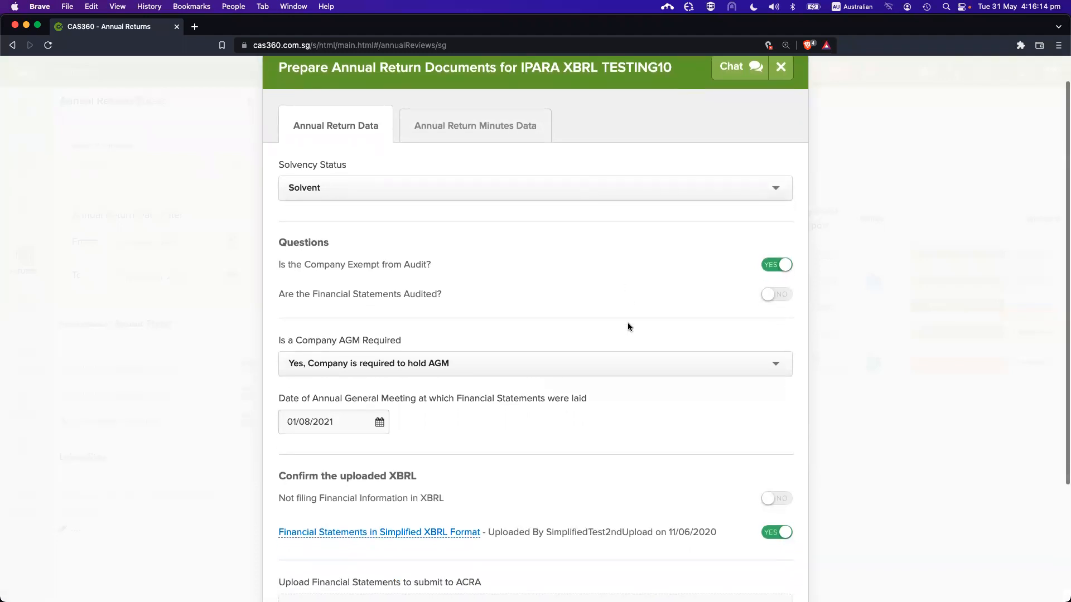
{"action": "scroll", "coordinate": [629, 327], "scroll_direction": "down", "scroll_amount": 2}
{"action": "scroll", "coordinate": [629, 325], "scroll_direction": "up", "scroll_amount": 5}
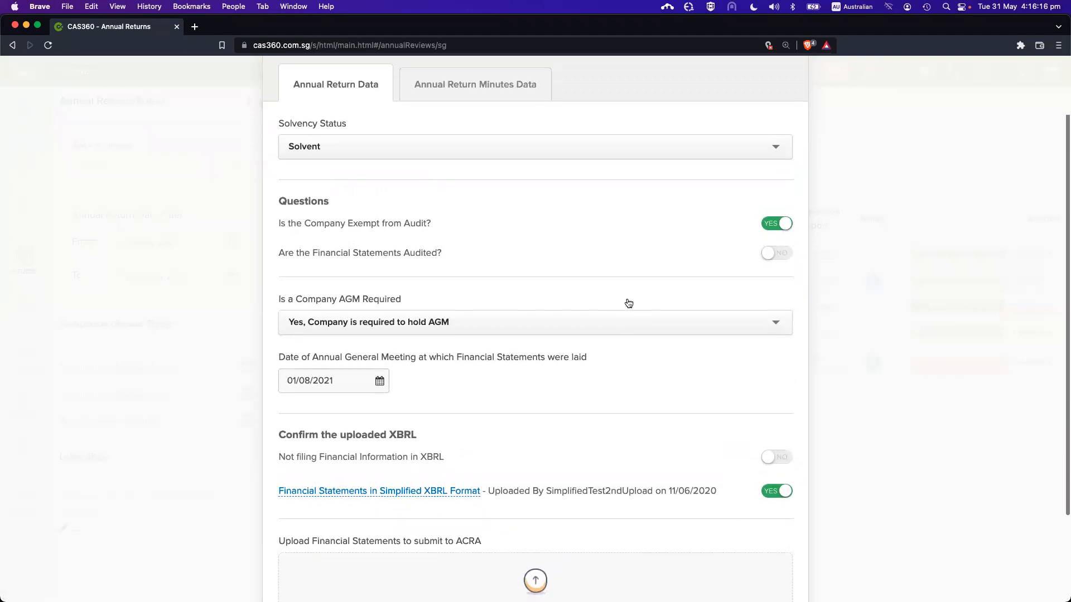
{"action": "scroll", "coordinate": [485, 438], "scroll_direction": "down", "scroll_amount": 2}
{"action": "scroll", "coordinate": [547, 426], "scroll_direction": "up", "scroll_amount": 2}
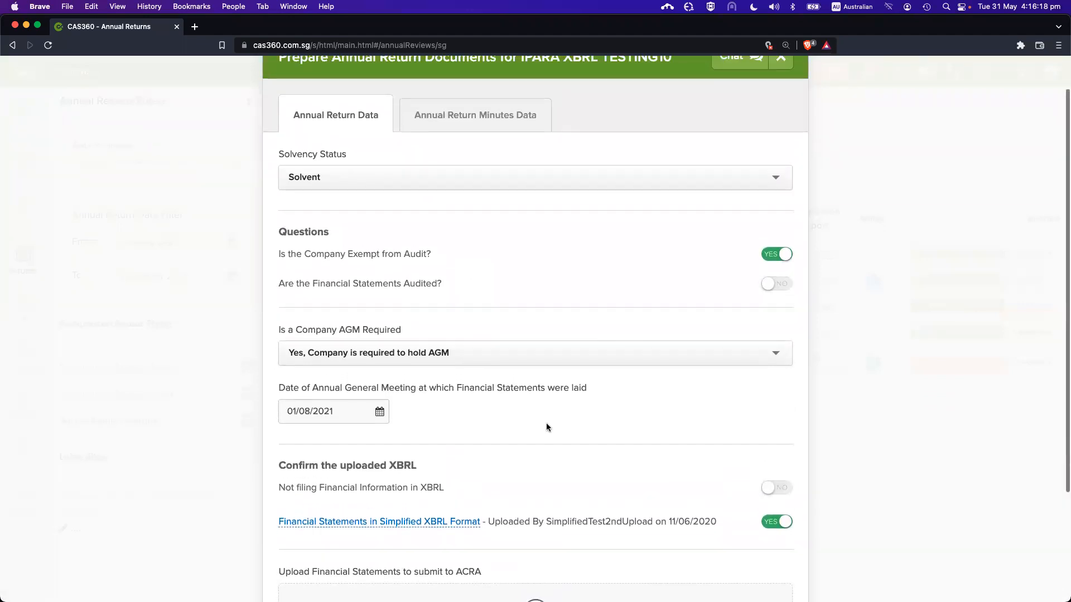
{"action": "scroll", "coordinate": [537, 285], "scroll_direction": "up", "scroll_amount": 1}
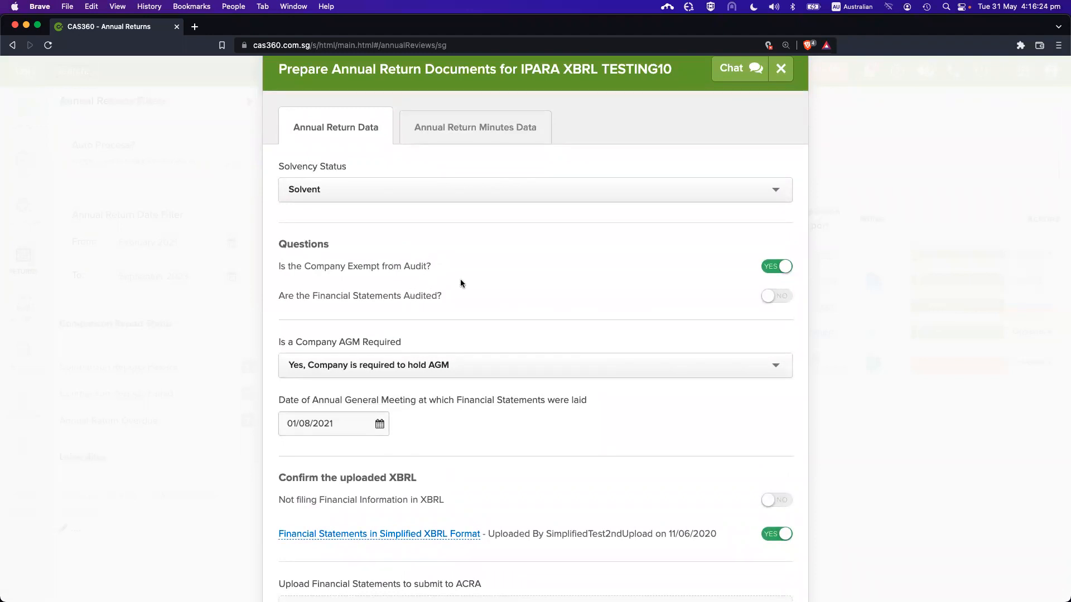
{"action": "left_click_drag", "start_coordinate": [296, 245], "coordinate": [438, 297]}
{"action": "left_click", "coordinate": [424, 300]}
{"action": "left_click_drag", "start_coordinate": [316, 266], "coordinate": [416, 266]}
{"action": "left_click", "coordinate": [414, 265]}
{"action": "key", "text": "Escape"}
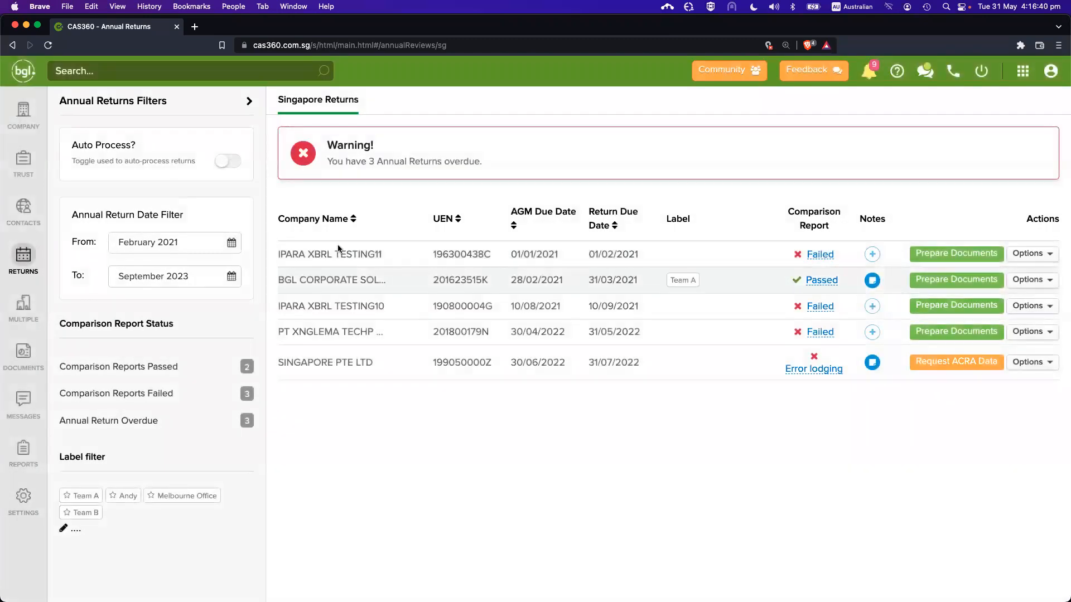
Set IPARA XBRL TESTING10's company type to Public Company and save
{"action": "left_click", "coordinate": [22, 113]}
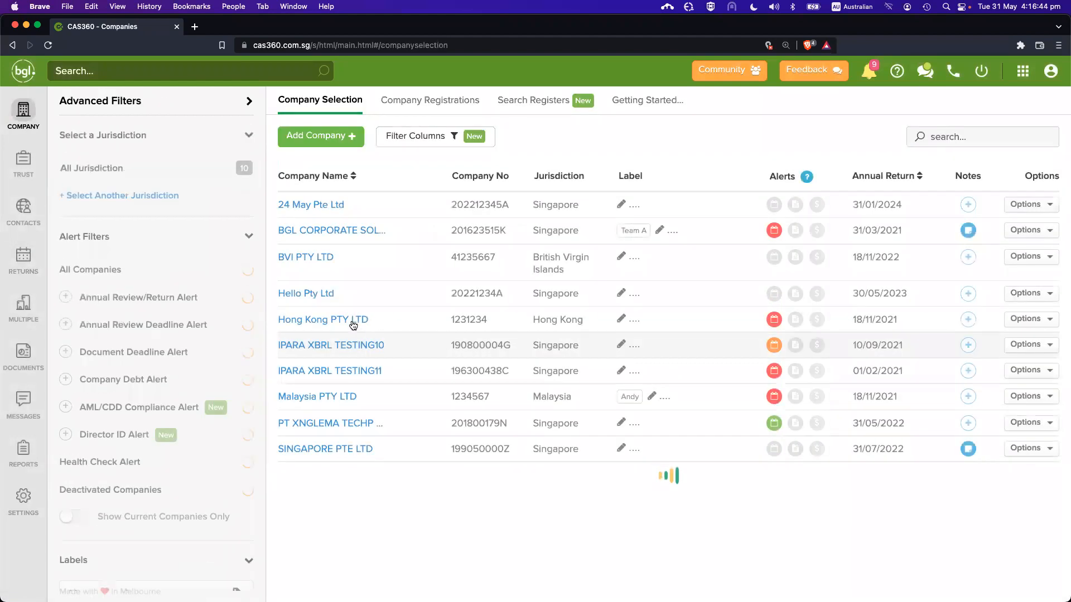
{"action": "left_click", "coordinate": [363, 347]}
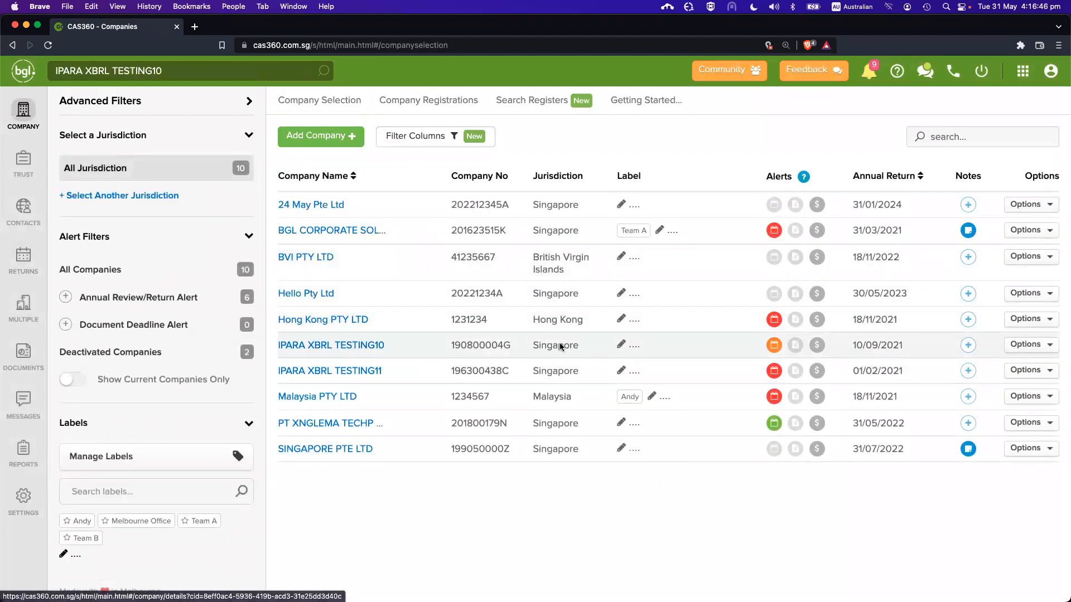
{"action": "scroll", "coordinate": [608, 418], "scroll_direction": "down", "scroll_amount": 5}
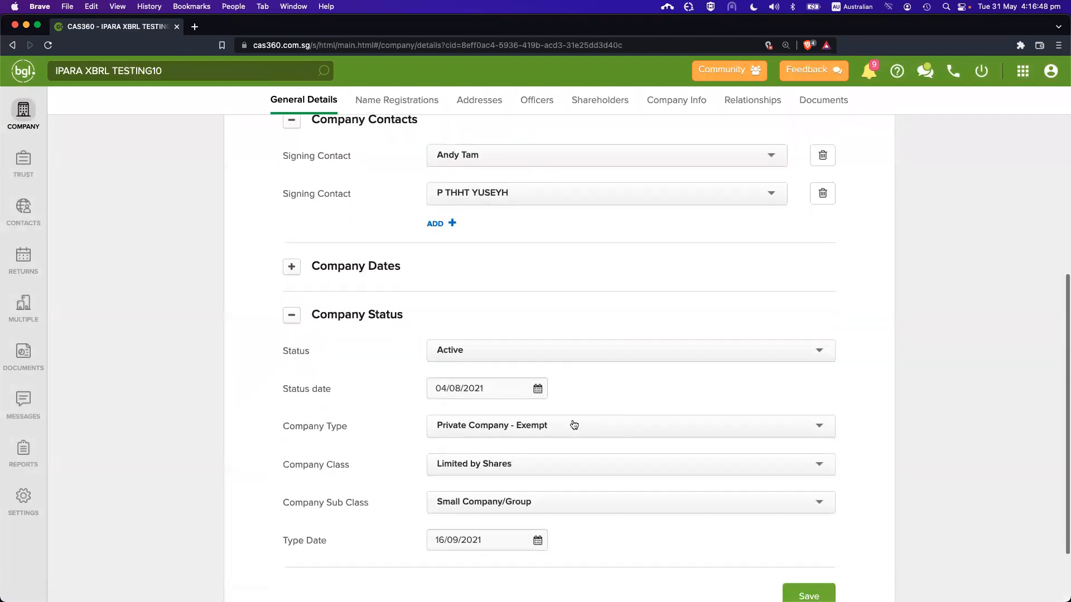
{"action": "left_click", "coordinate": [575, 425]}
{"action": "left_click", "coordinate": [529, 452]}
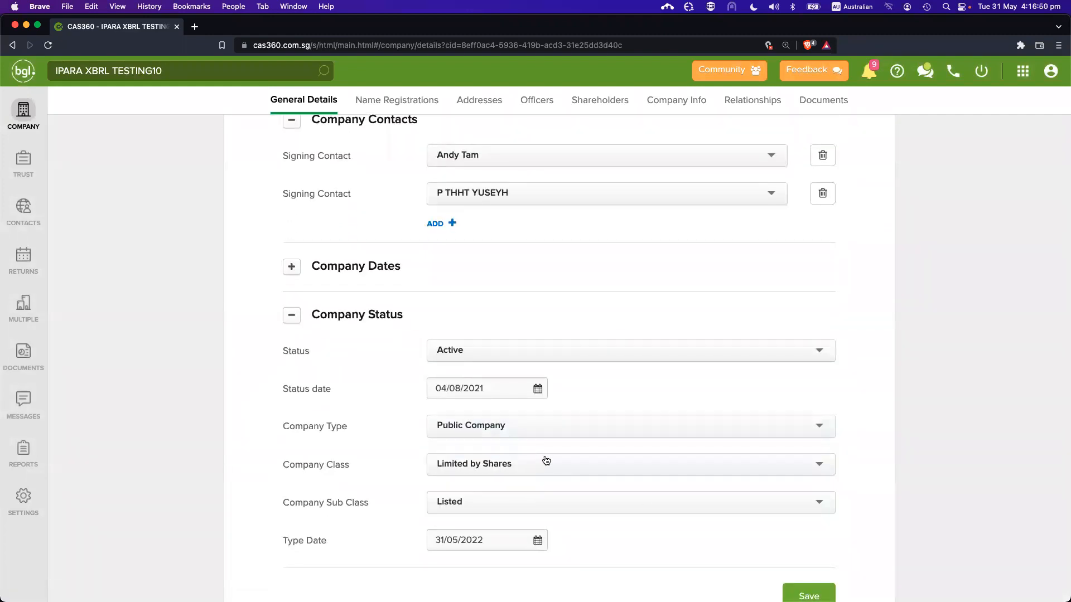
{"action": "scroll", "coordinate": [793, 588], "scroll_direction": "down", "scroll_amount": 1}
{"action": "left_click", "coordinate": [803, 587]}
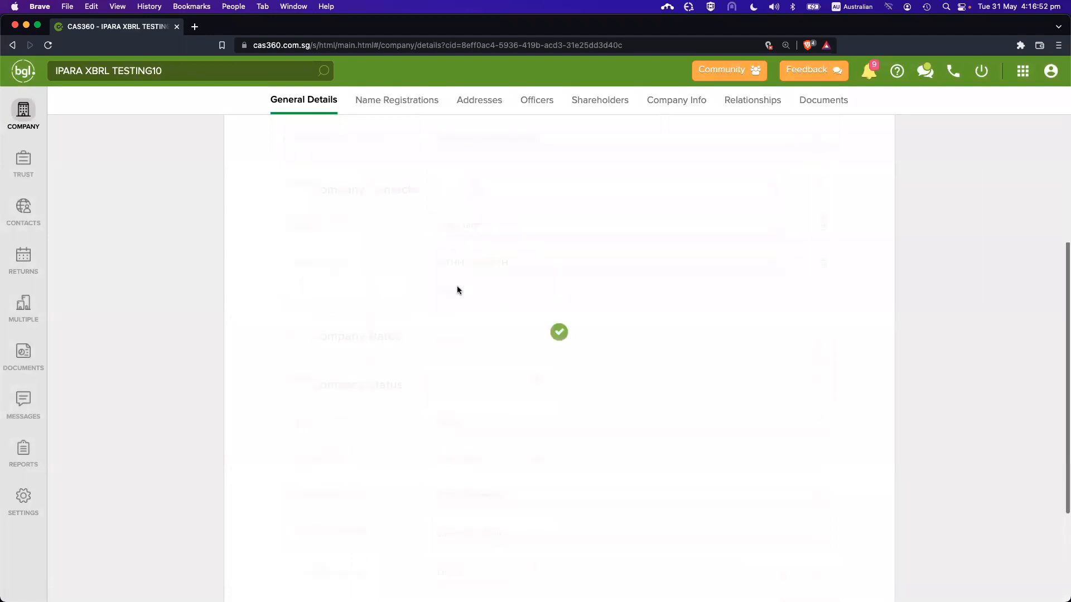
Review the annual return preparation form's new listing questions, then close it
{"action": "left_click", "coordinate": [23, 258]}
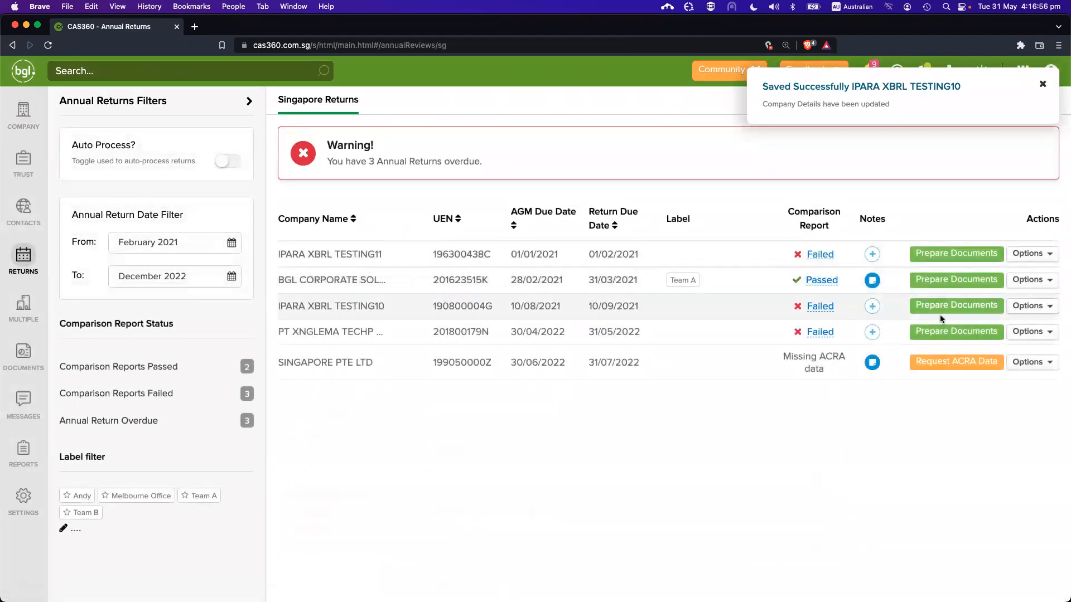
{"action": "left_click", "coordinate": [936, 306]}
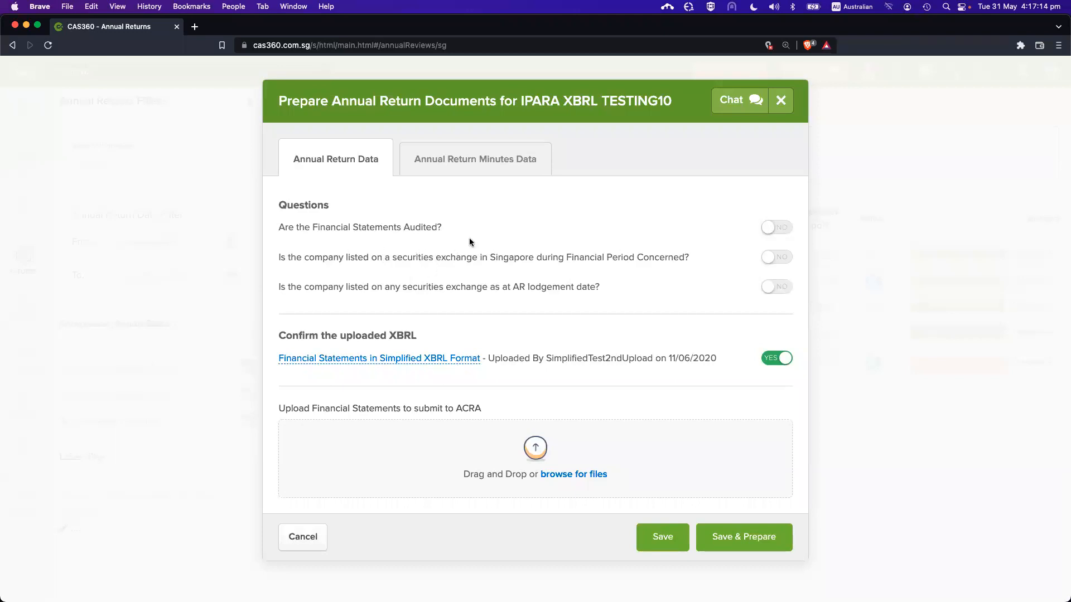
{"action": "key", "text": "Escape"}
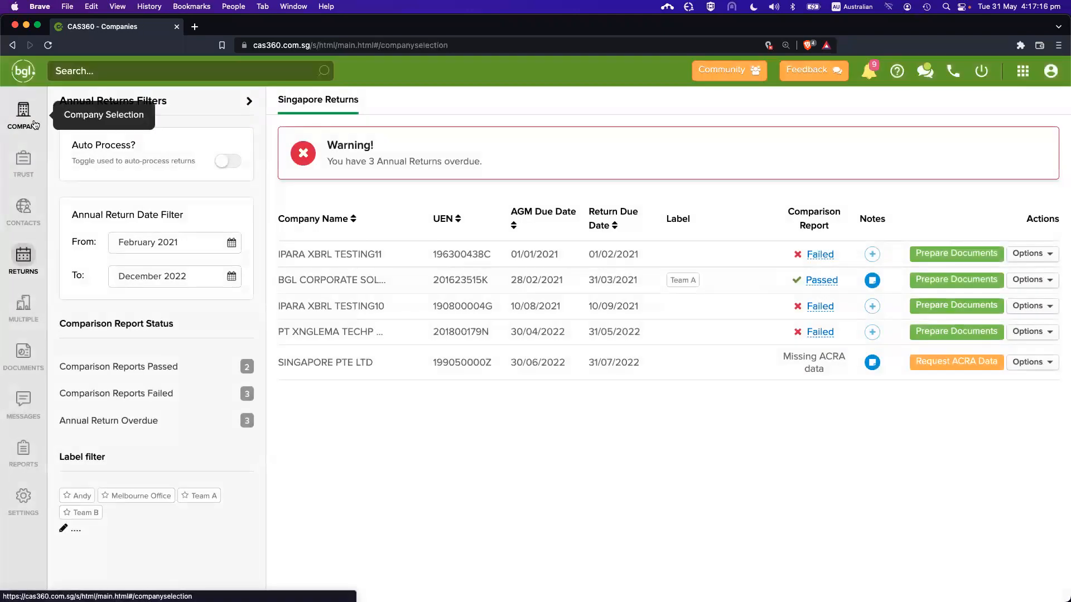
{"action": "left_click", "coordinate": [23, 114]}
{"action": "left_click", "coordinate": [360, 349]}
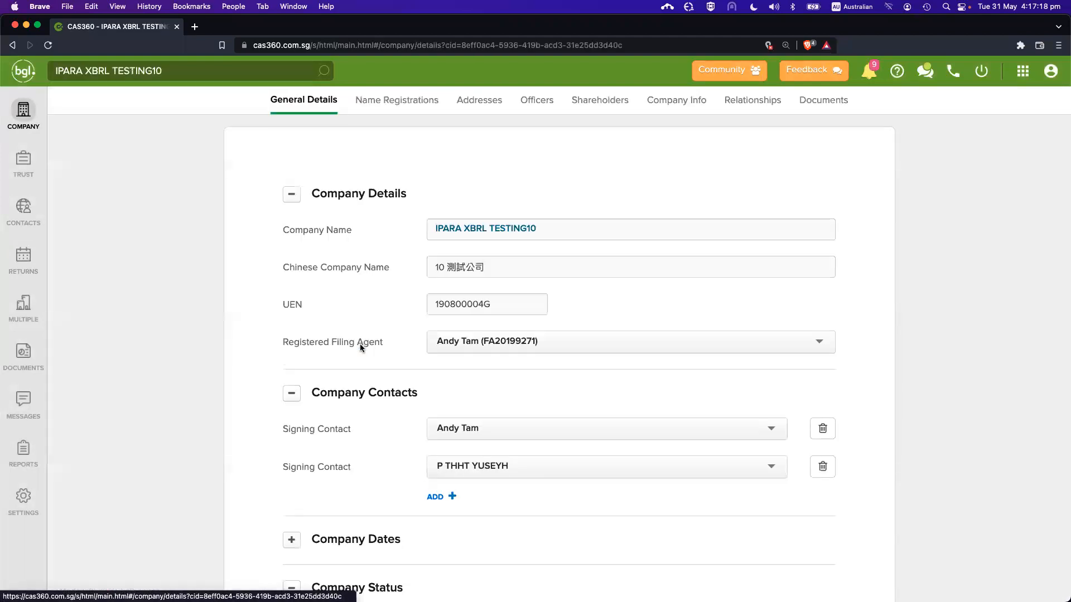
{"action": "scroll", "coordinate": [602, 441], "scroll_direction": "down", "scroll_amount": 5}
{"action": "left_click", "coordinate": [497, 278]}
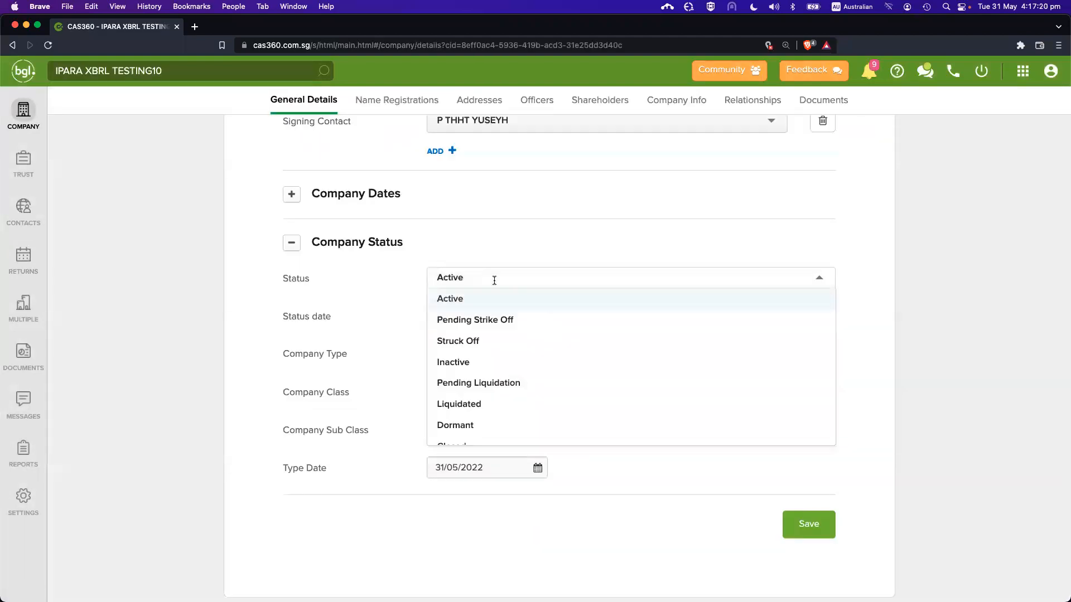
{"action": "left_click", "coordinate": [491, 425]}
{"action": "left_click", "coordinate": [493, 353]}
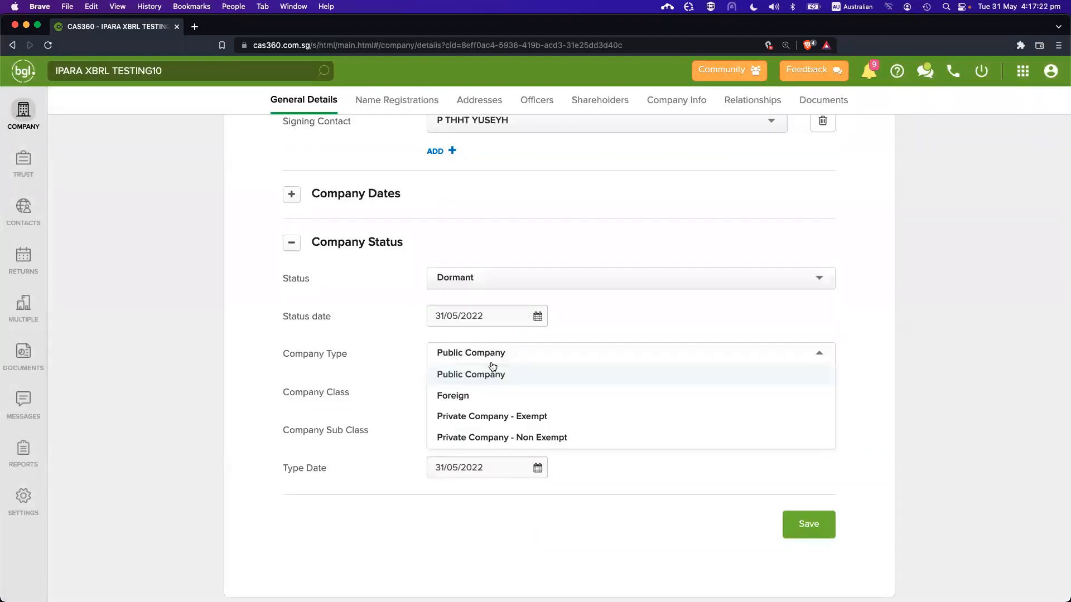
{"action": "left_click", "coordinate": [495, 417]}
{"action": "left_click", "coordinate": [809, 527]}
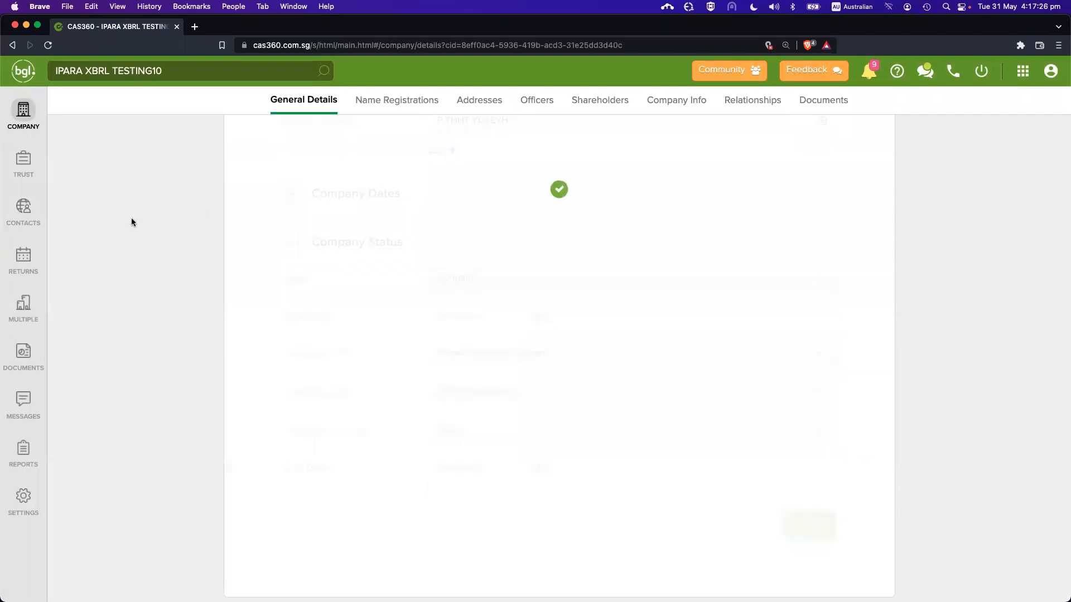
{"action": "left_click", "coordinate": [23, 257]}
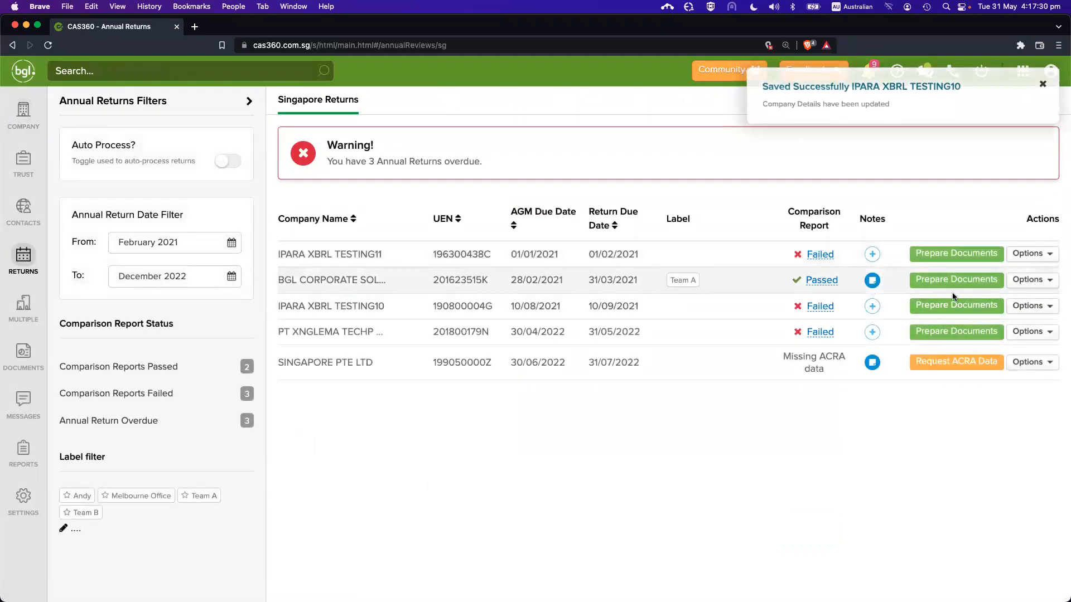
{"action": "left_click", "coordinate": [955, 304]}
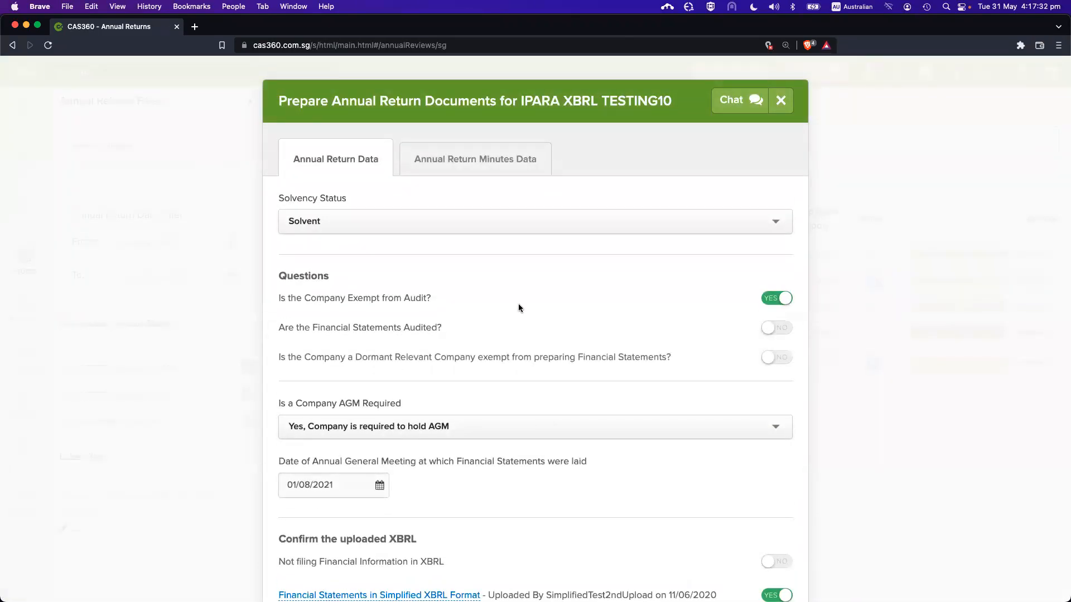
{"action": "left_click_drag", "start_coordinate": [279, 329], "coordinate": [338, 331]}
{"action": "left_click", "coordinate": [390, 333]}
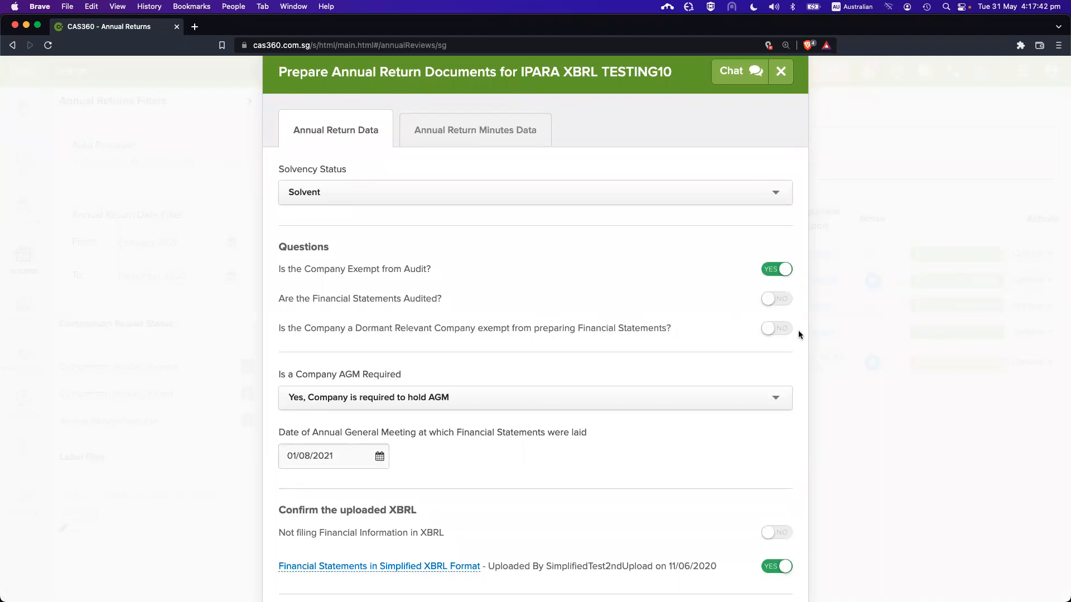
{"action": "left_click", "coordinate": [784, 329]}
{"action": "scroll", "coordinate": [695, 356], "scroll_direction": "down", "scroll_amount": 1}
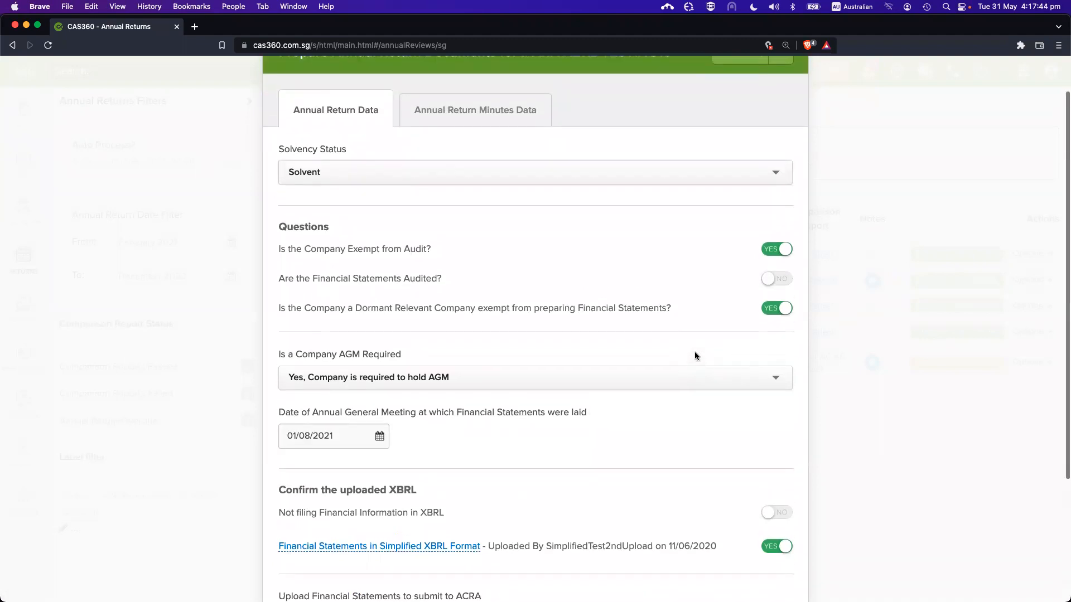
{"action": "left_click", "coordinate": [774, 307]}
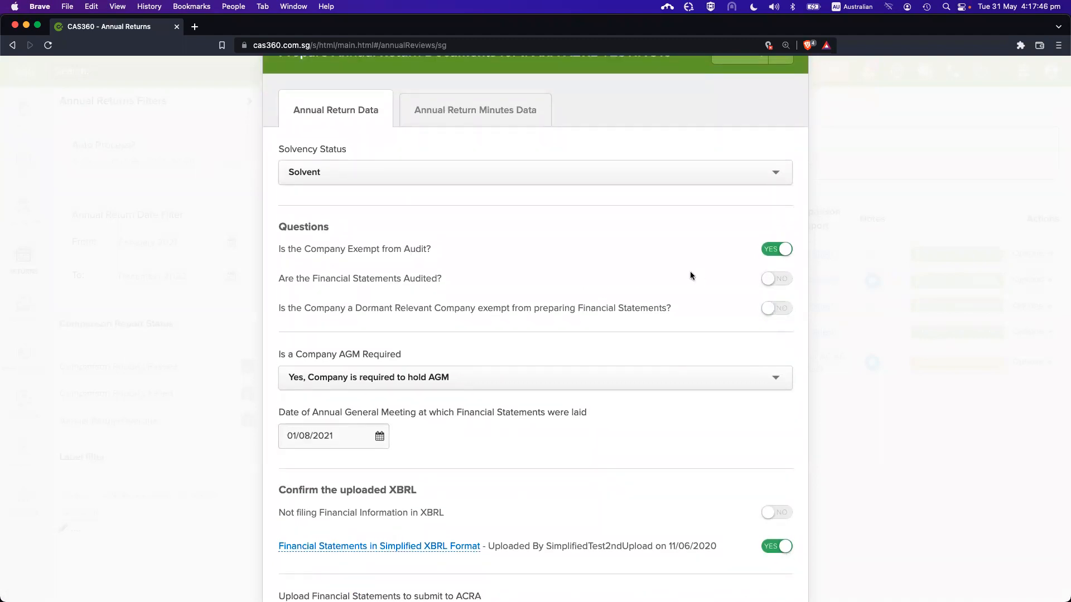
{"action": "key", "text": "Escape"}
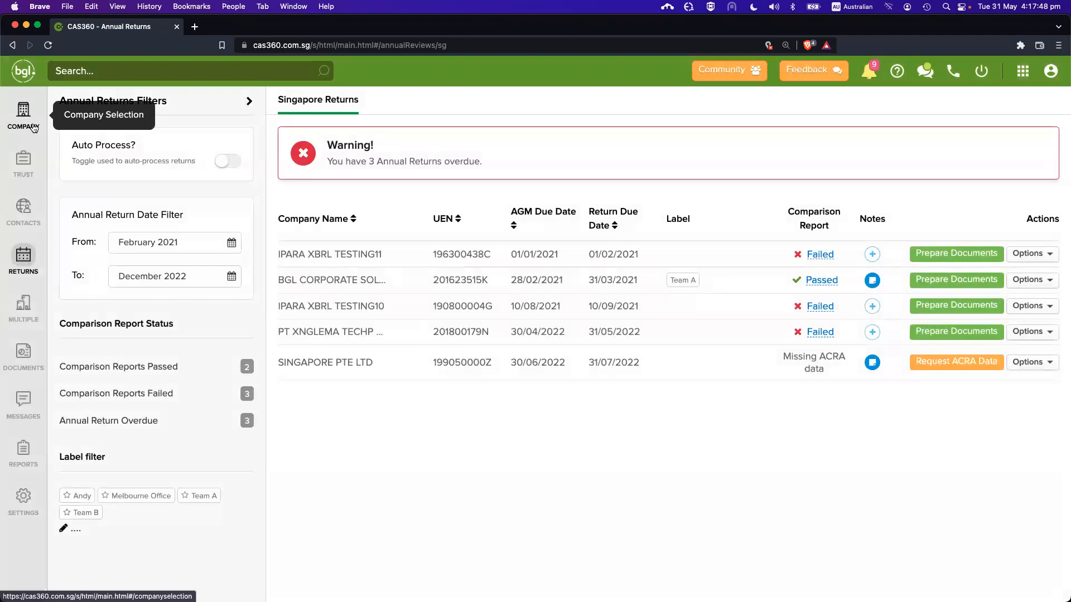
Choose Small Company/Group as IPARA XBRL TESTING10's Company Sub Class and save the details
{"action": "left_click", "coordinate": [34, 128]}
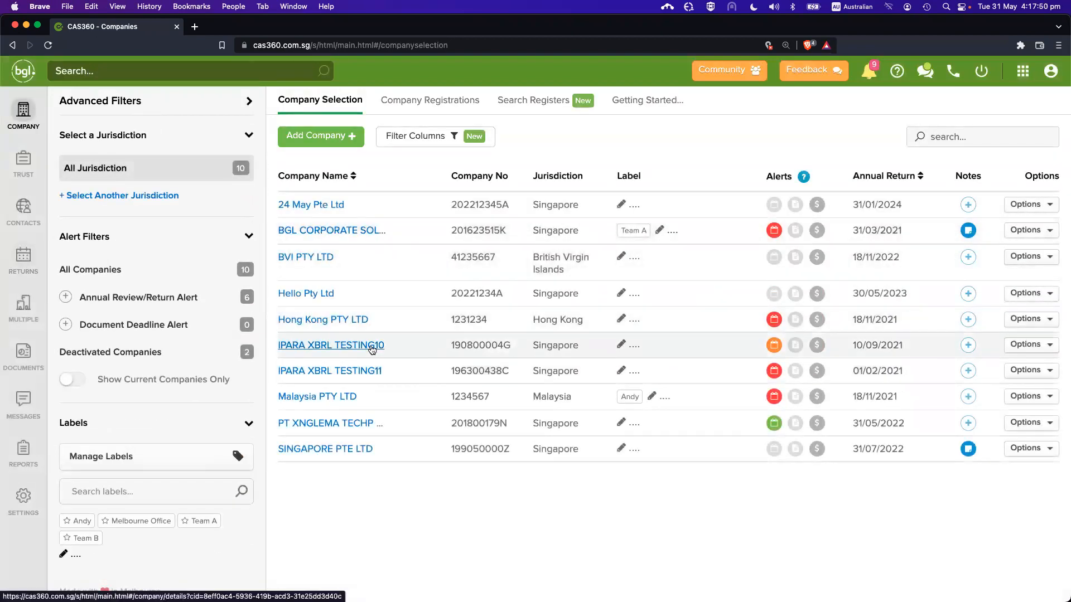
{"action": "left_click", "coordinate": [371, 346]}
{"action": "scroll", "coordinate": [664, 383], "scroll_direction": "down", "scroll_amount": 3}
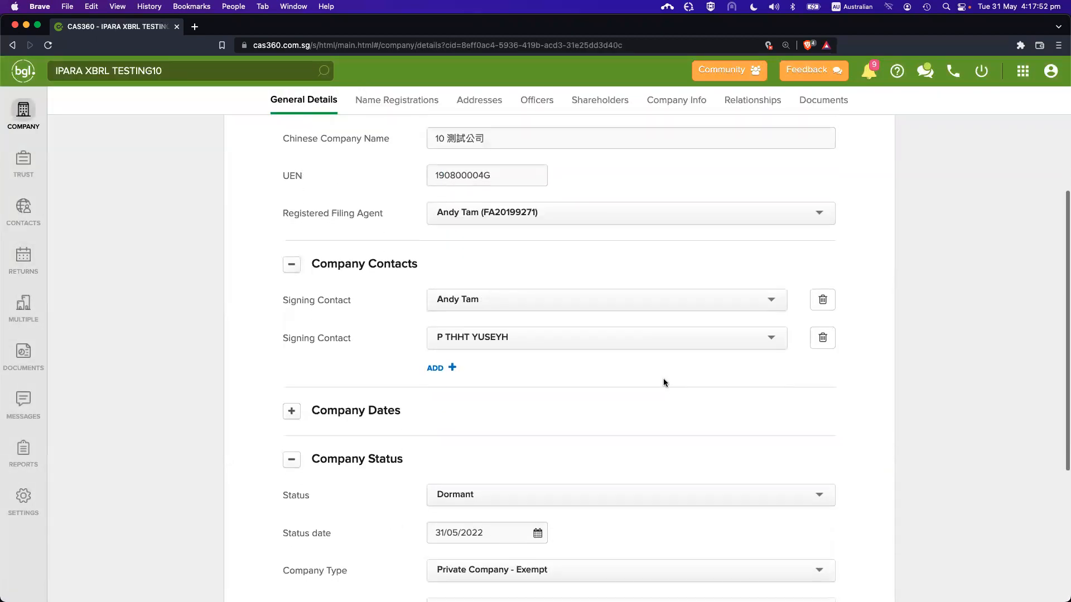
{"action": "scroll", "coordinate": [665, 383], "scroll_direction": "down", "scroll_amount": 5}
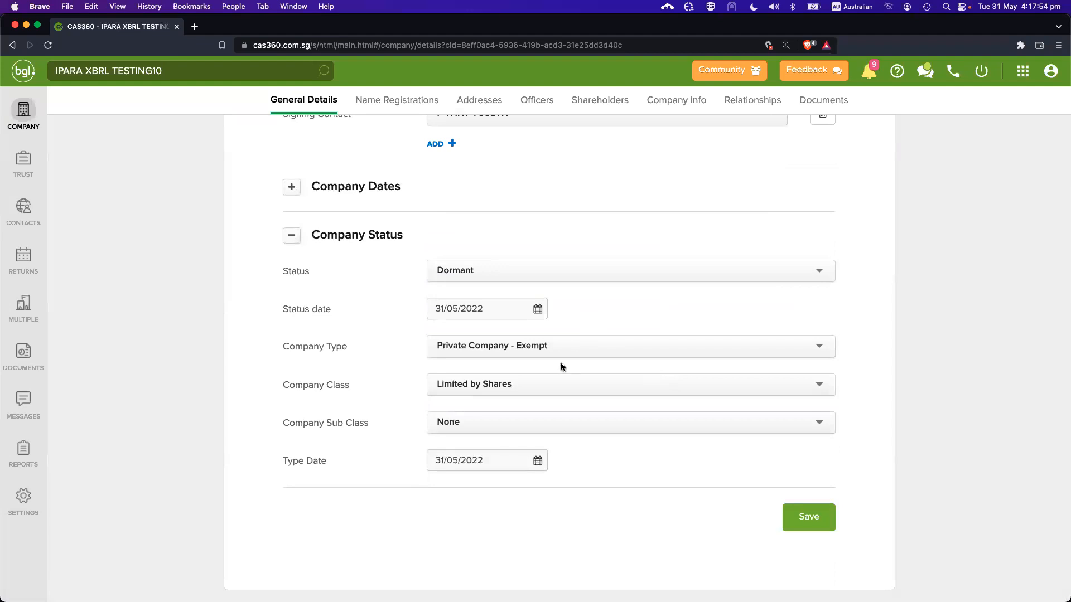
{"action": "left_click", "coordinate": [572, 417]}
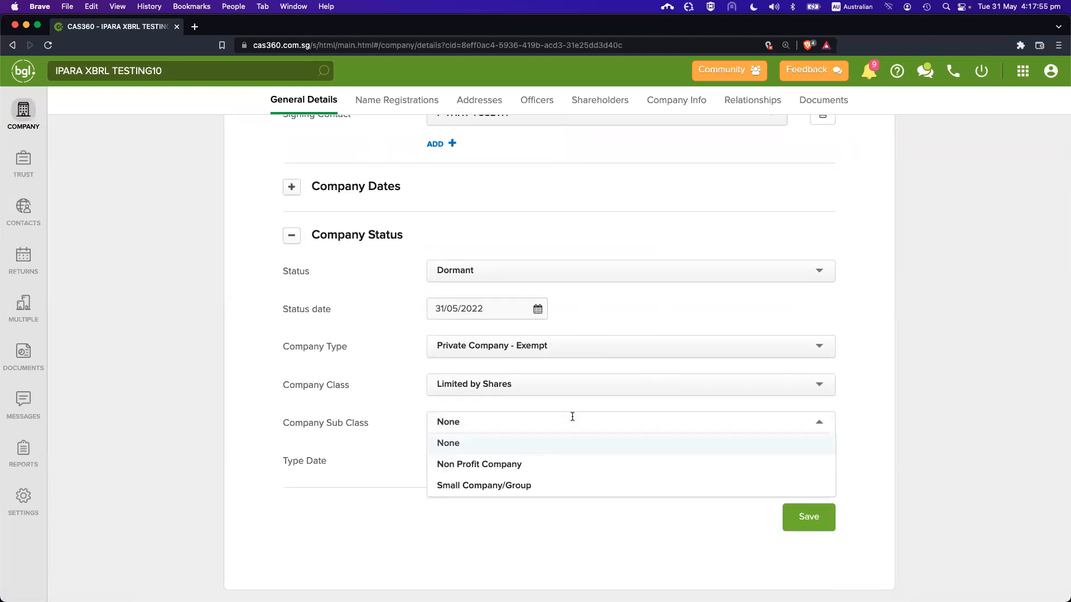
{"action": "left_click", "coordinate": [572, 335]}
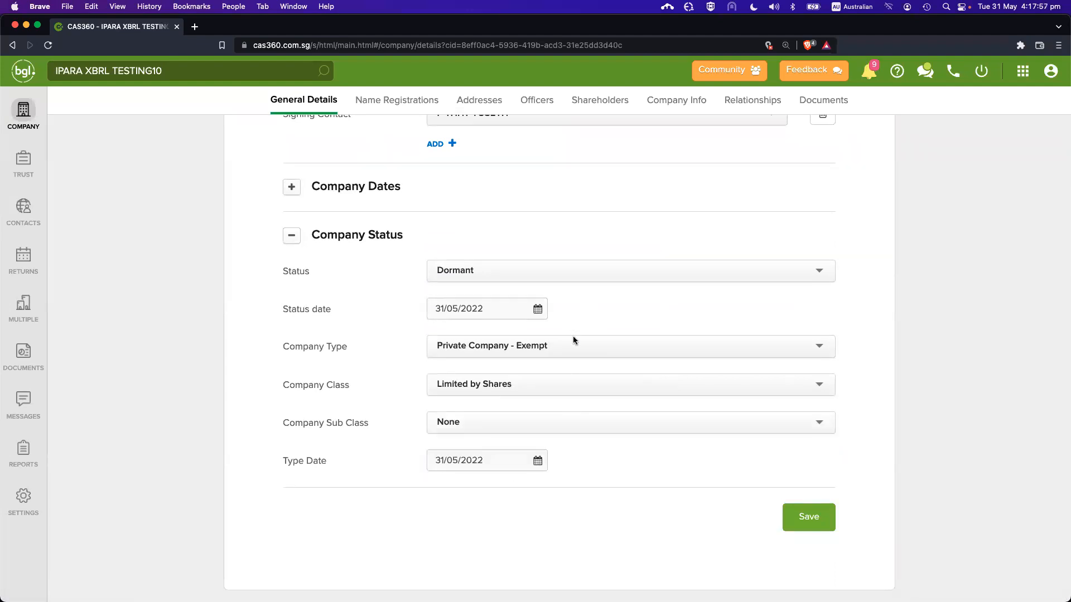
{"action": "left_click", "coordinate": [469, 424]}
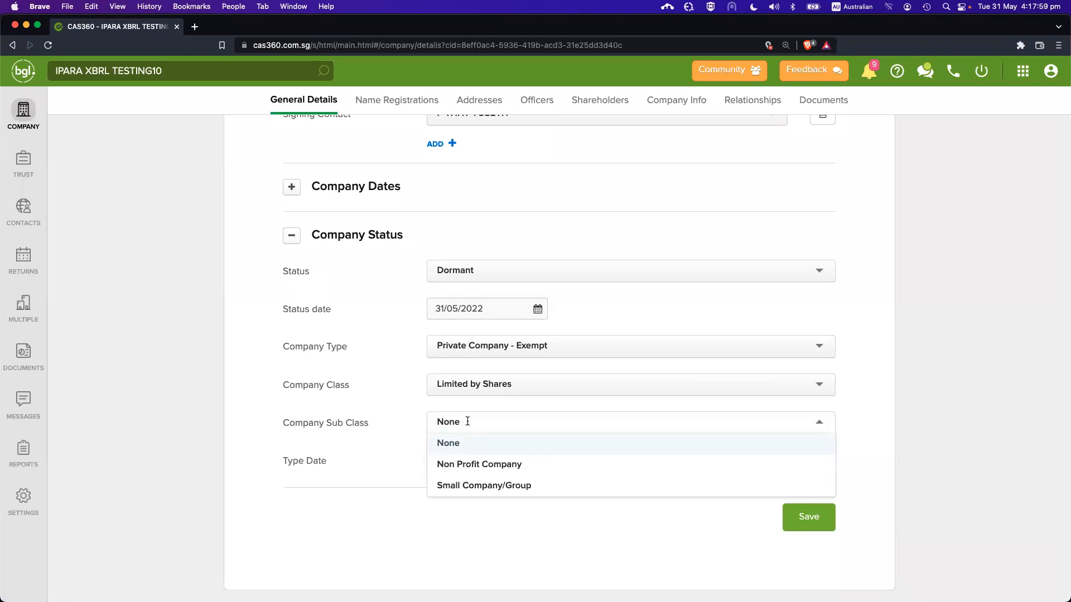
{"action": "left_click", "coordinate": [502, 486]}
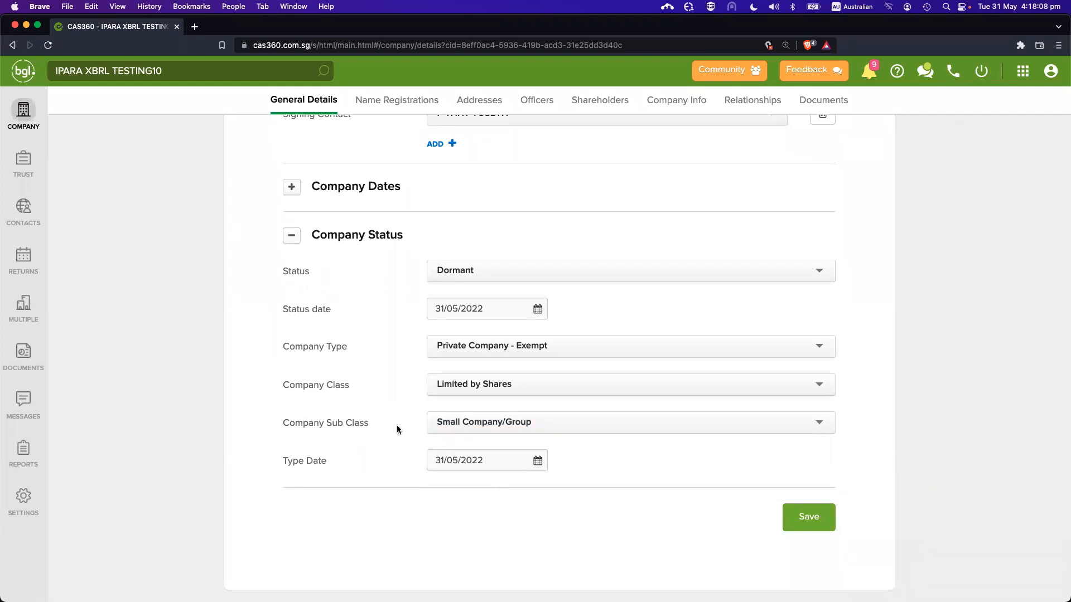
{"action": "left_click_drag", "start_coordinate": [333, 423], "coordinate": [371, 425]}
{"action": "left_click", "coordinate": [373, 423]}
{"action": "left_click", "coordinate": [807, 516]}
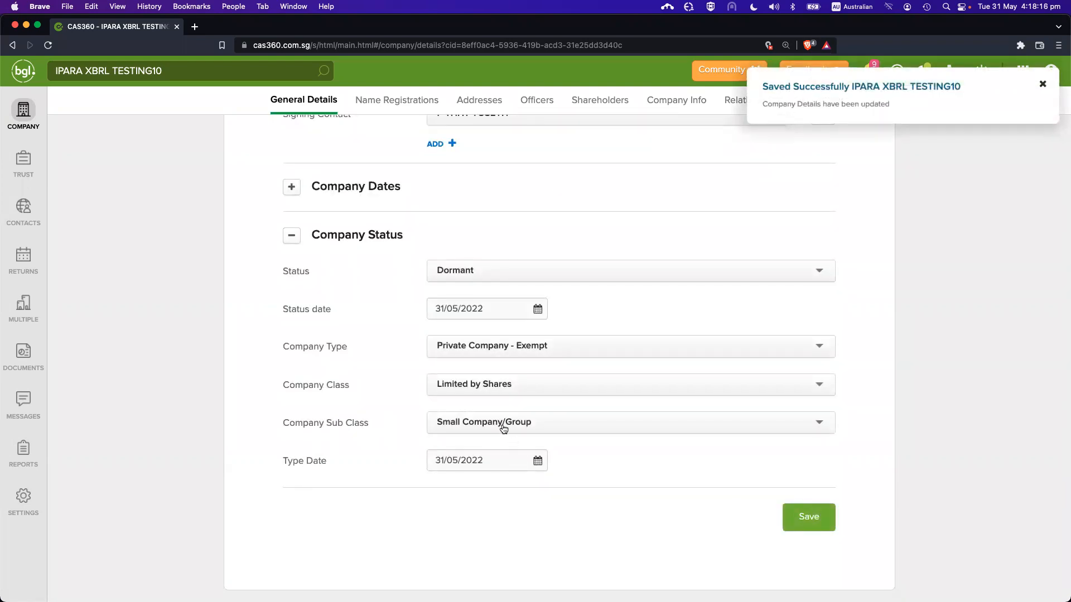
{"action": "scroll", "coordinate": [433, 390], "scroll_direction": "up", "scroll_amount": 1}
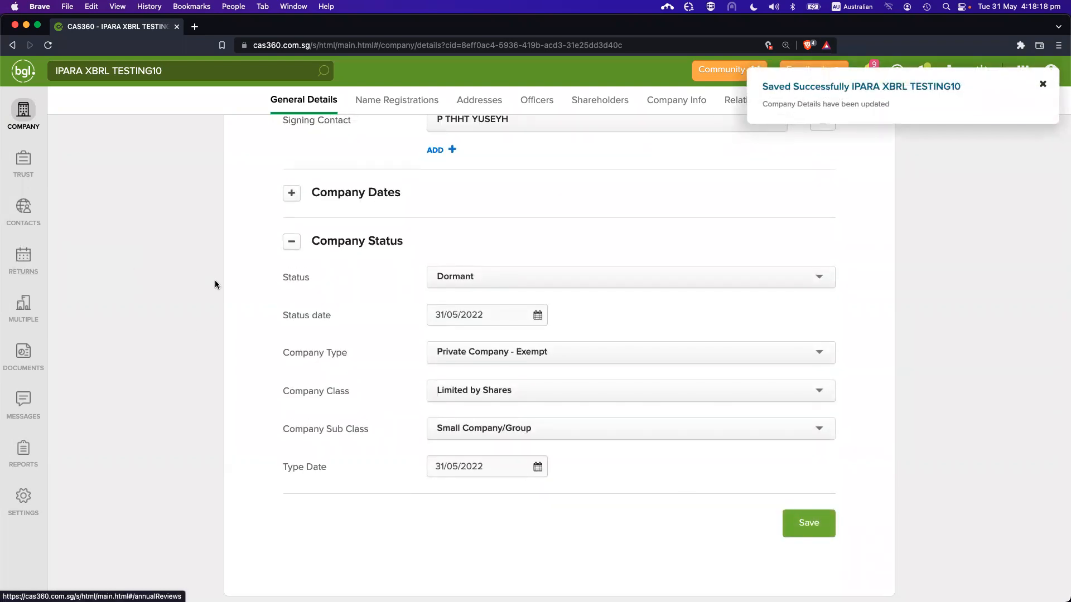
Check the Prepare Documents form for IPARA XBRL TESTING10, then close it
{"action": "left_click", "coordinate": [23, 255]}
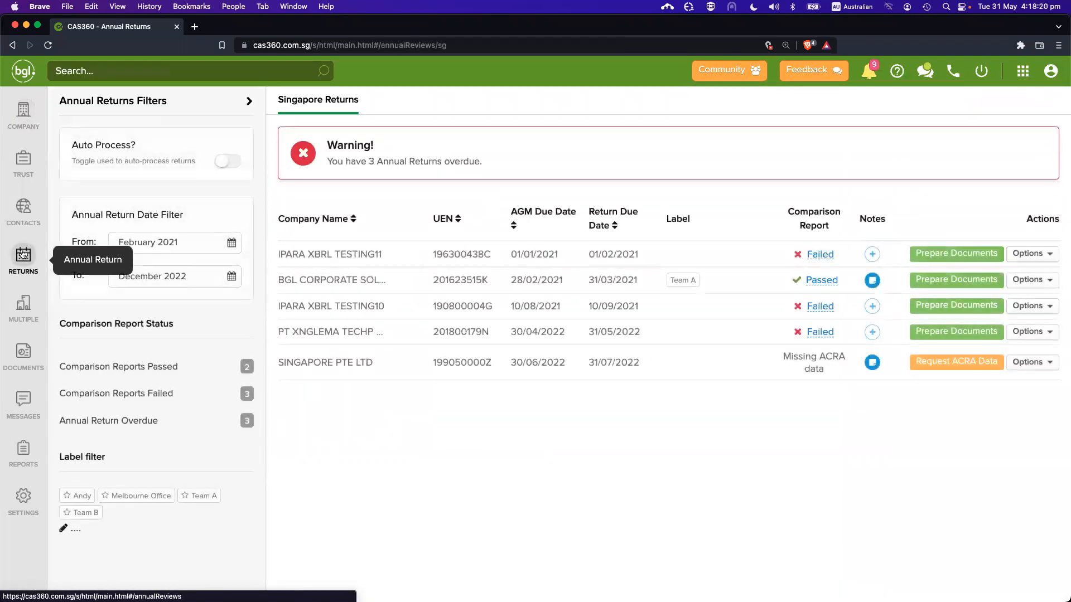
{"action": "left_click", "coordinate": [919, 305]}
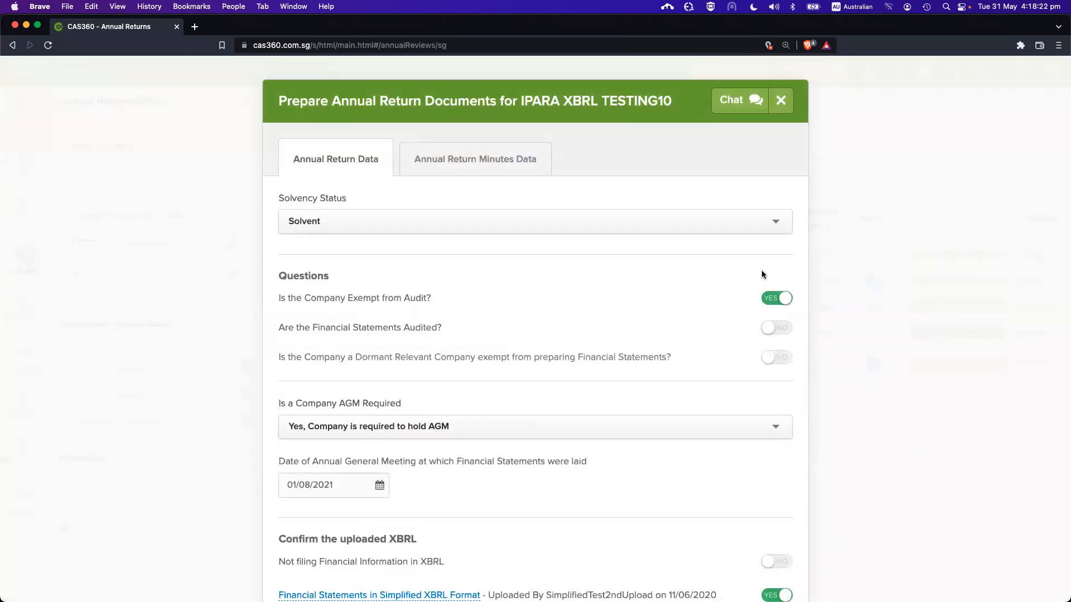
{"action": "key", "text": "Escape"}
Set IPARA XBRL TESTING10's status to Active, save, and return to Annual Returns
{"action": "left_click", "coordinate": [23, 115]}
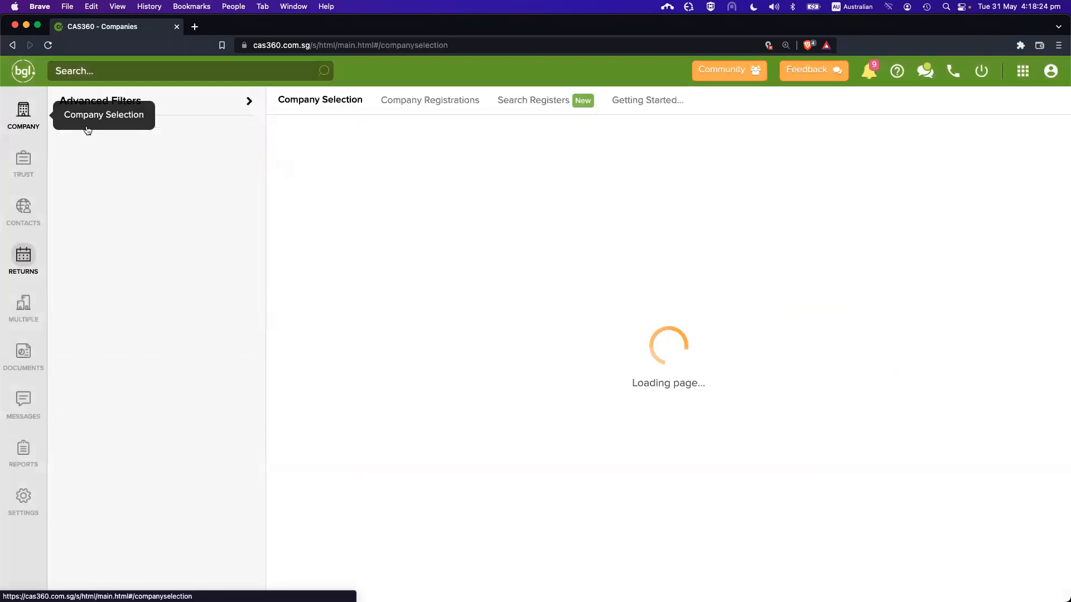
{"action": "left_click", "coordinate": [335, 346]}
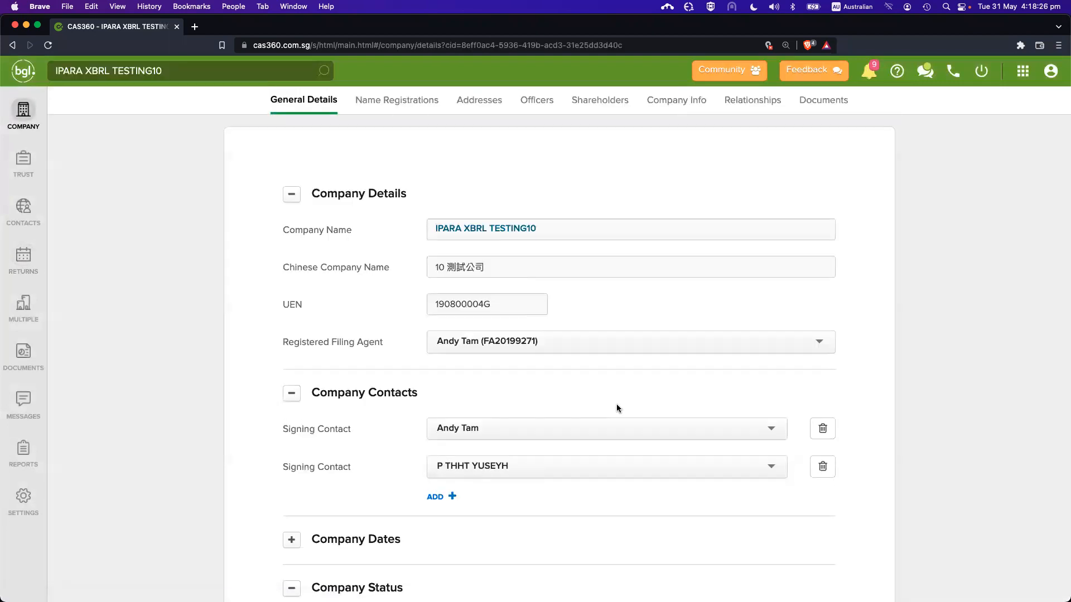
{"action": "scroll", "coordinate": [558, 410], "scroll_direction": "down", "scroll_amount": 3}
{"action": "left_click", "coordinate": [509, 385]}
{"action": "left_click", "coordinate": [491, 408]}
{"action": "scroll", "coordinate": [677, 451], "scroll_direction": "down", "scroll_amount": 3}
{"action": "left_click", "coordinate": [806, 517]}
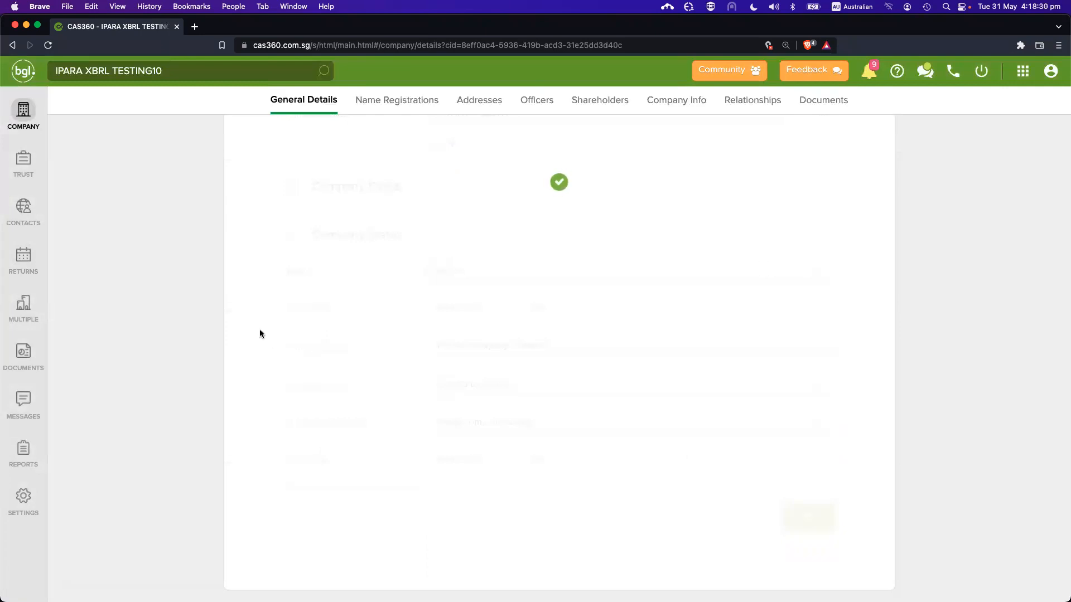
{"action": "left_click", "coordinate": [33, 268]}
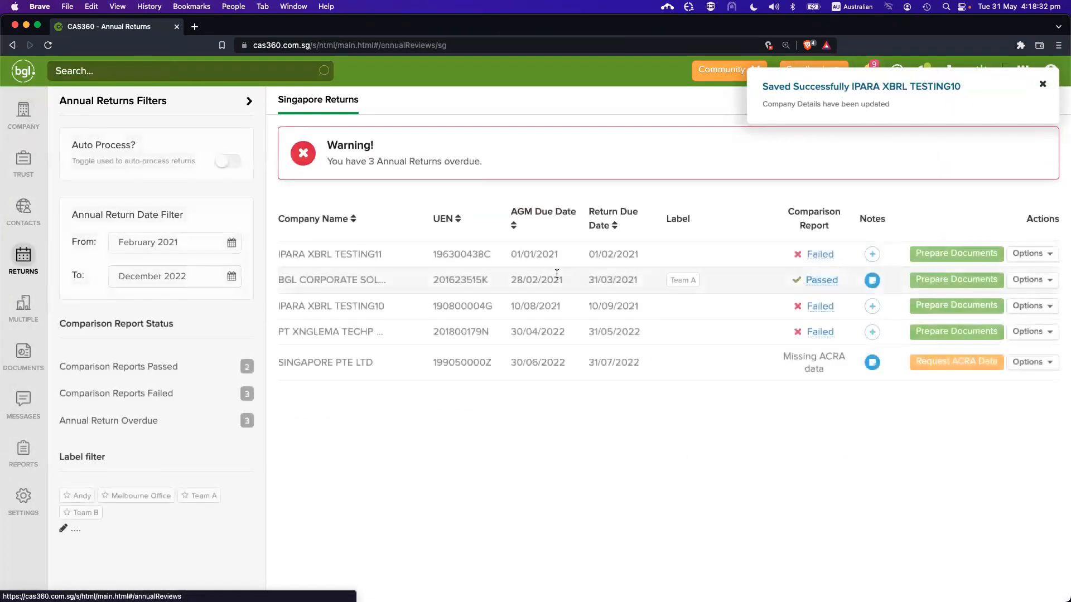
{"action": "left_click", "coordinate": [953, 301]}
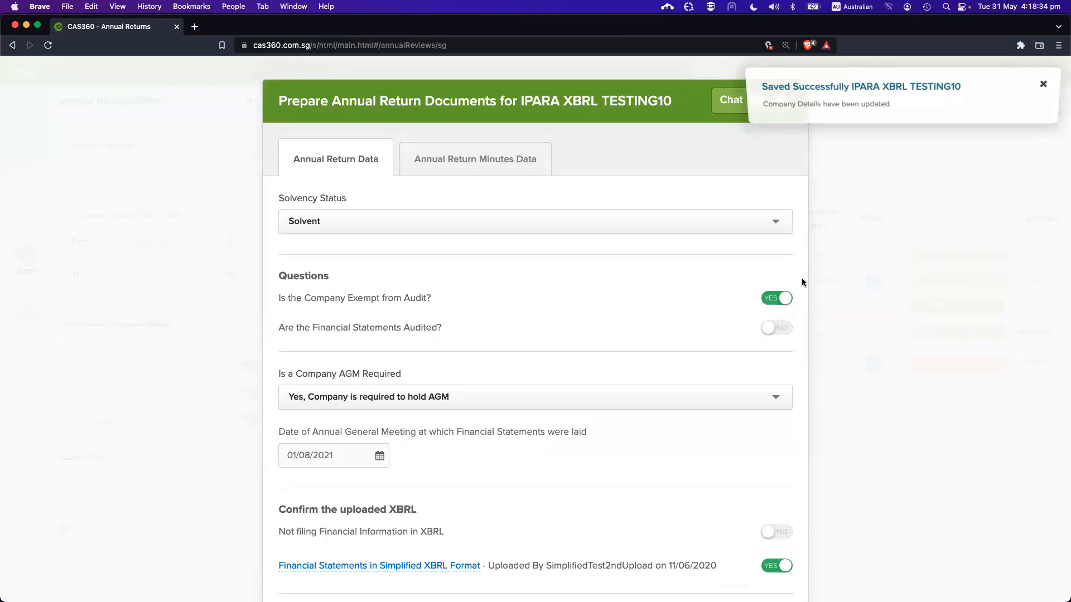
{"action": "scroll", "coordinate": [554, 296], "scroll_direction": "down", "scroll_amount": 3}
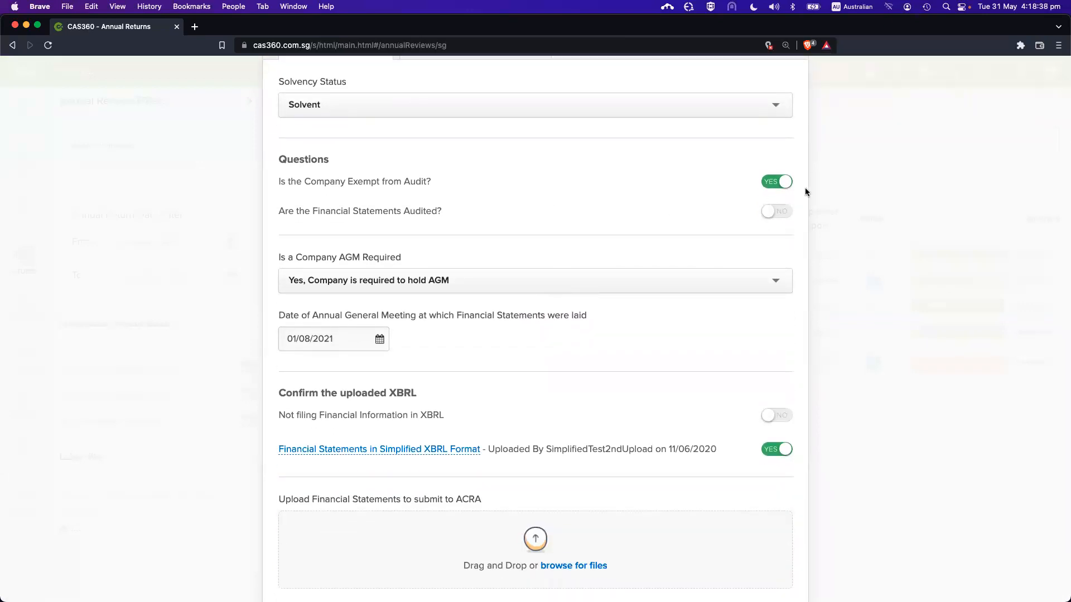
{"action": "scroll", "coordinate": [633, 179], "scroll_direction": "up", "scroll_amount": 1}
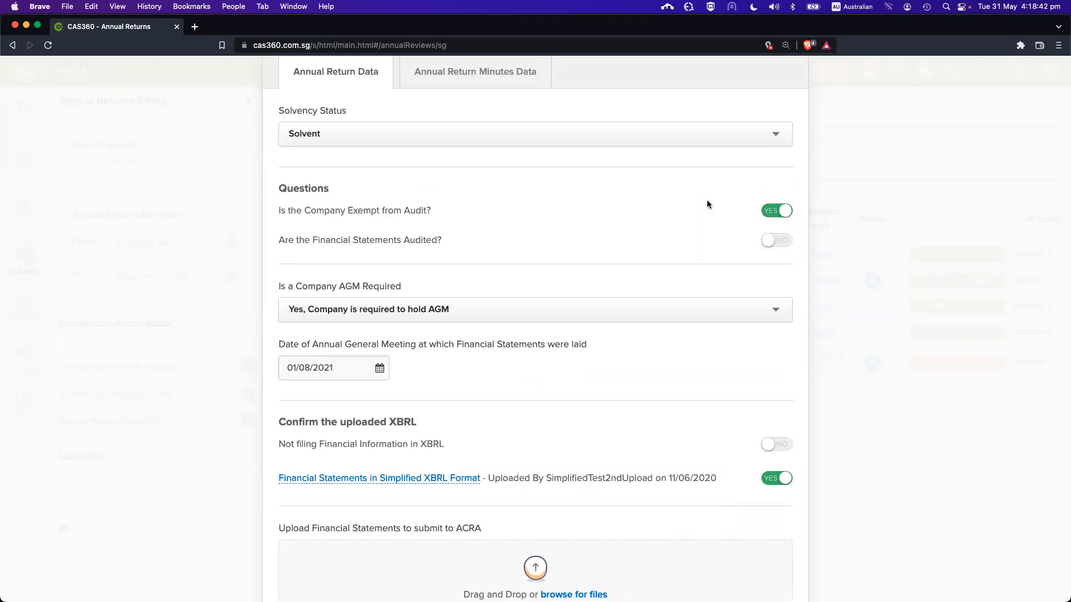
{"action": "left_click_drag", "start_coordinate": [393, 238], "coordinate": [438, 237]}
{"action": "left_click", "coordinate": [437, 236]}
{"action": "left_click", "coordinate": [777, 241]}
{"action": "scroll", "coordinate": [671, 275], "scroll_direction": "down", "scroll_amount": 3}
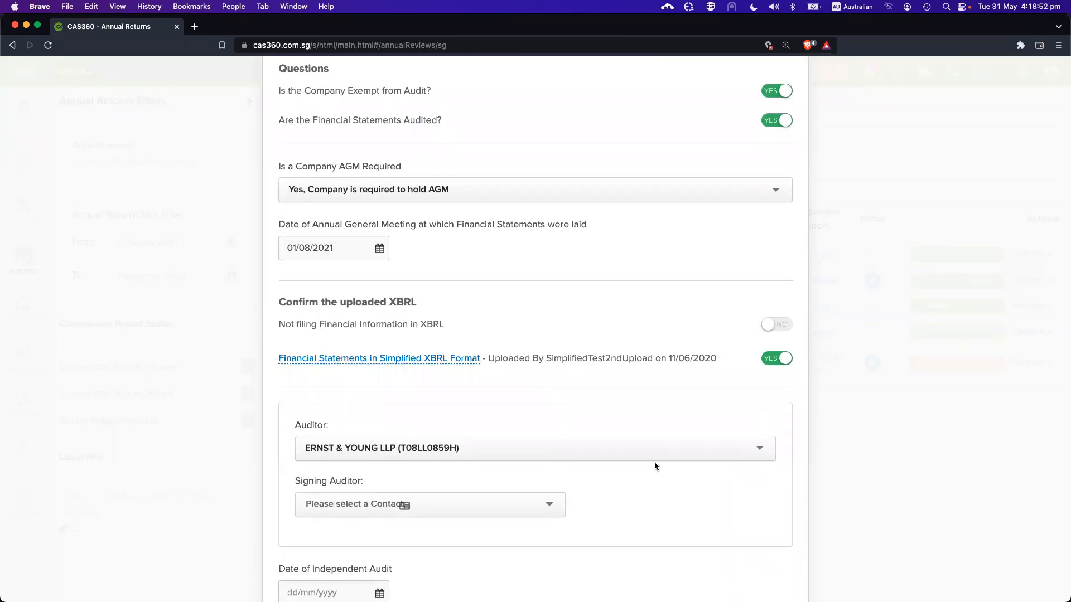
{"action": "scroll", "coordinate": [443, 433], "scroll_direction": "up", "scroll_amount": 1}
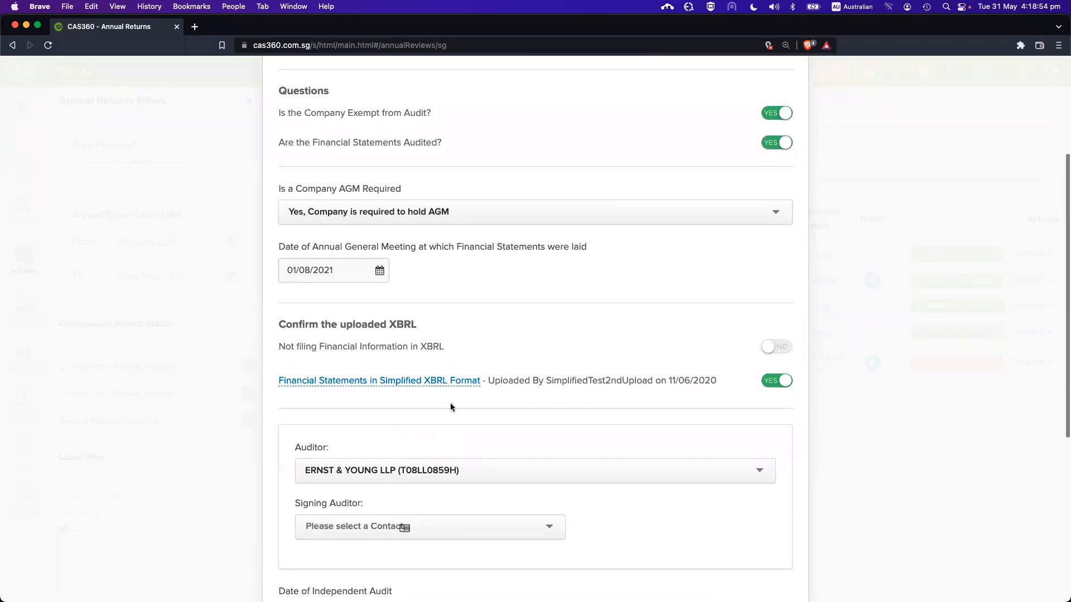
{"action": "left_click_drag", "start_coordinate": [379, 136], "coordinate": [444, 141]}
{"action": "left_click", "coordinate": [450, 138]}
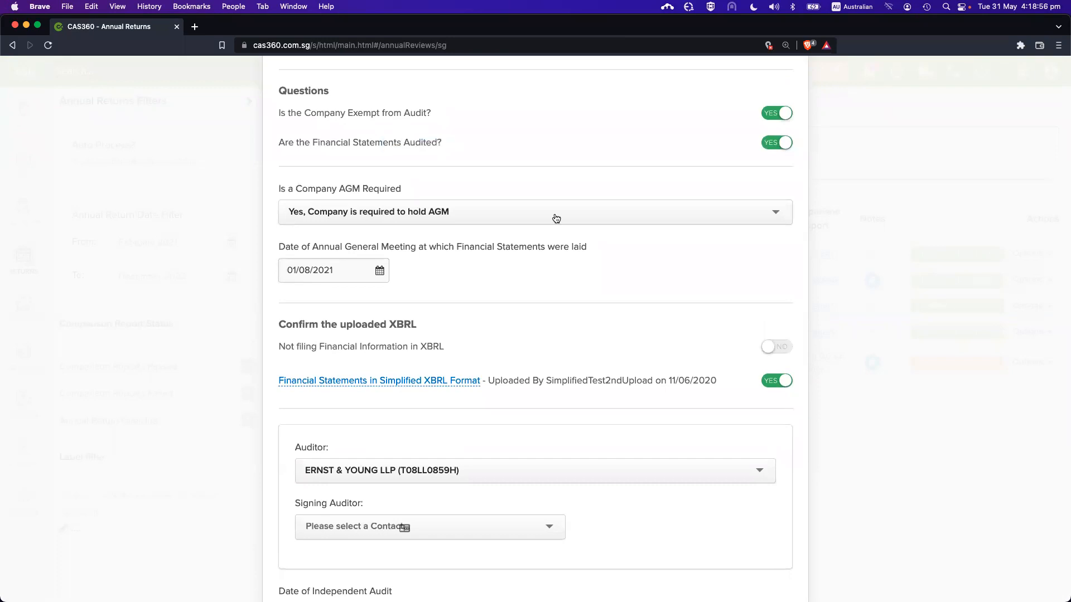
{"action": "scroll", "coordinate": [547, 286], "scroll_direction": "down", "scroll_amount": 3}
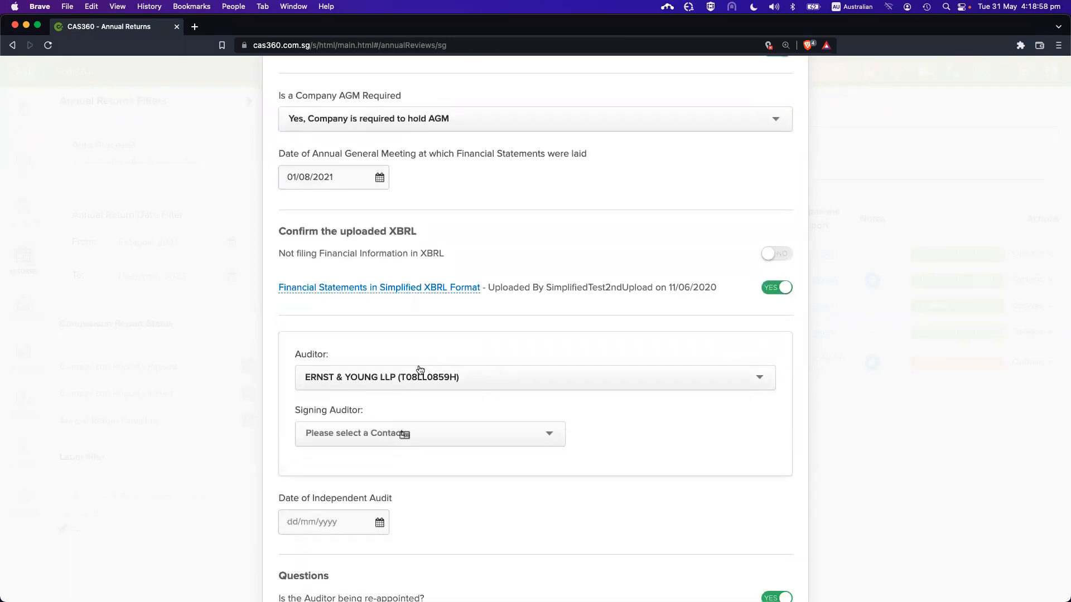
{"action": "left_click", "coordinate": [358, 435]}
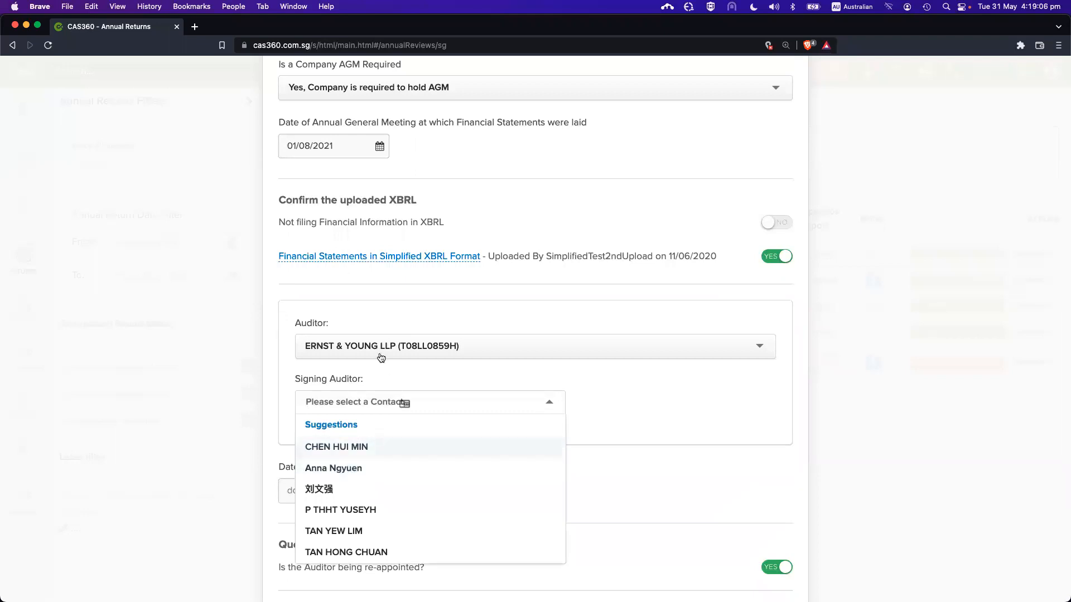
{"action": "scroll", "coordinate": [370, 370], "scroll_direction": "down", "scroll_amount": 1}
{"action": "key", "text": "Escape"}
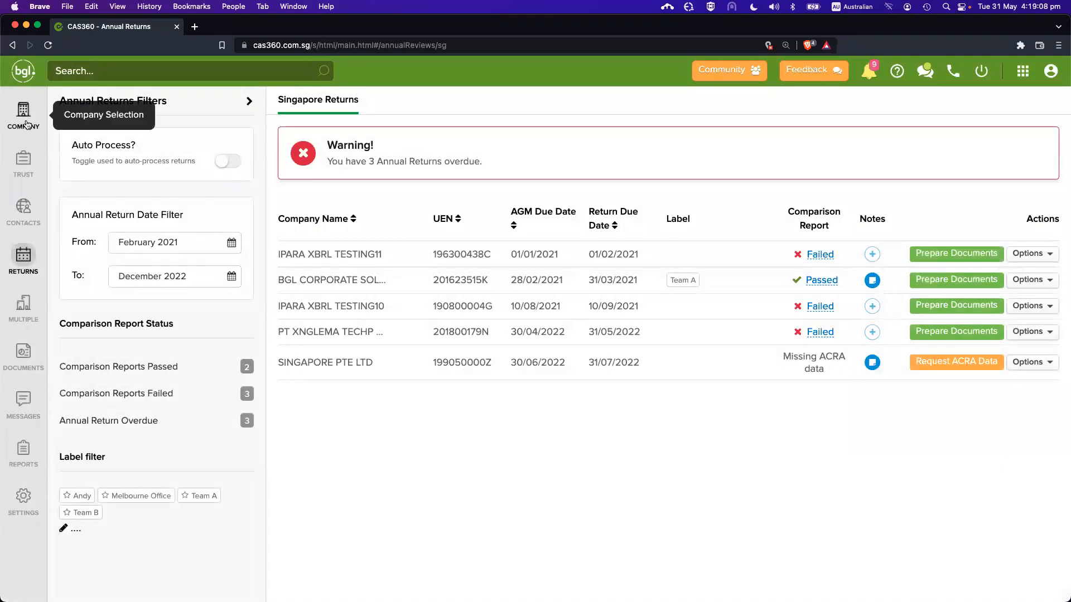
View IPARA XBRL TESTING10's auditor relationships under Company Info
{"action": "left_click", "coordinate": [26, 124]}
{"action": "left_click", "coordinate": [364, 345]}
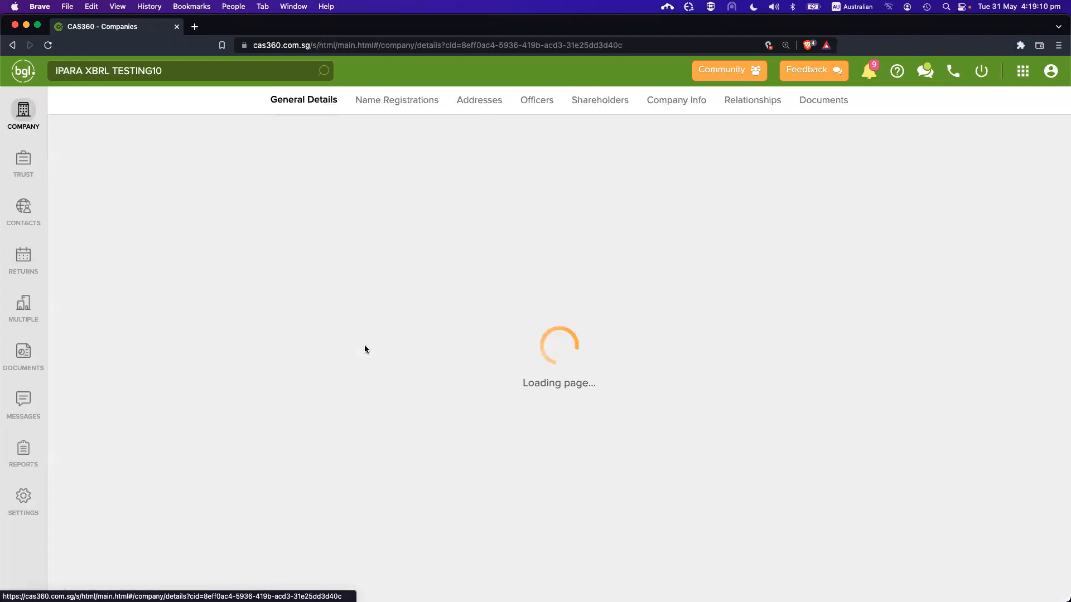
{"action": "left_click", "coordinate": [676, 102]}
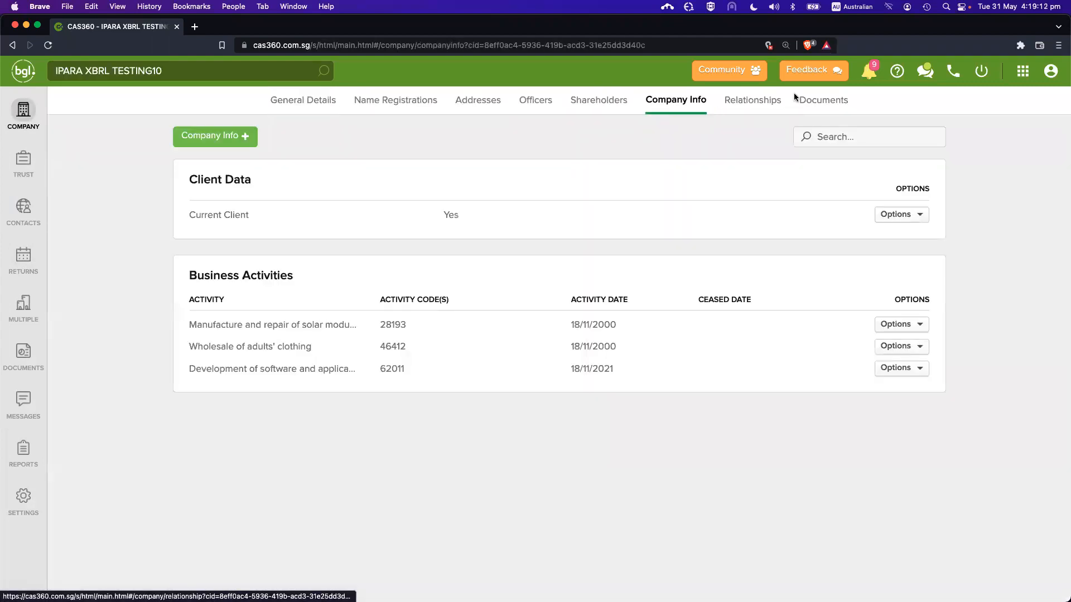
{"action": "left_click", "coordinate": [762, 103]}
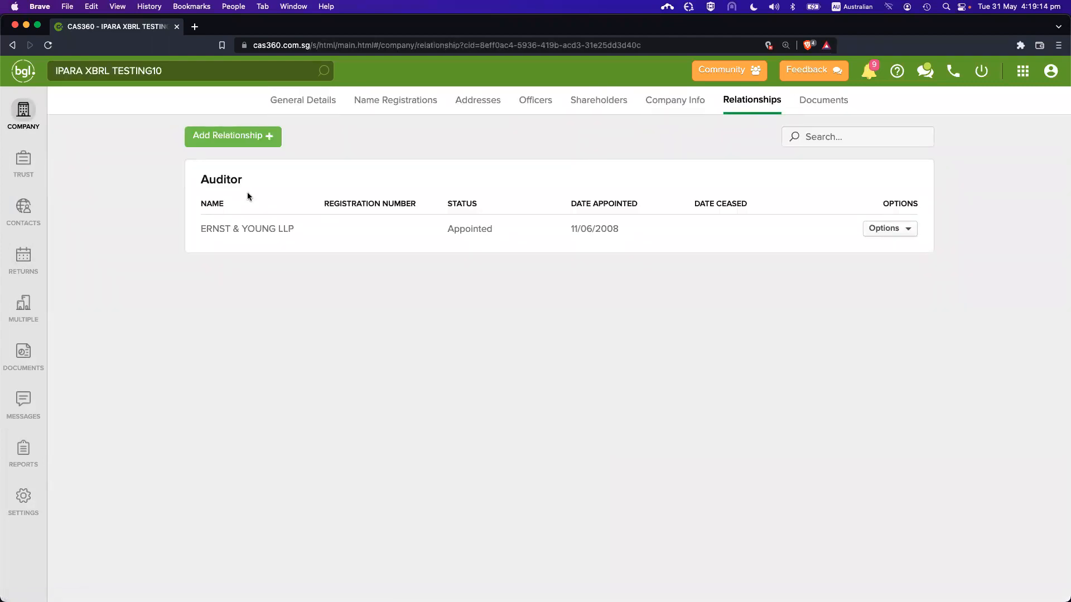
{"action": "left_click_drag", "start_coordinate": [210, 173], "coordinate": [395, 277]}
{"action": "left_click", "coordinate": [393, 262]}
Inspect the auditor's edit form without saving, then go to the annual returns list
{"action": "left_click", "coordinate": [884, 229]}
{"action": "left_click", "coordinate": [866, 247]}
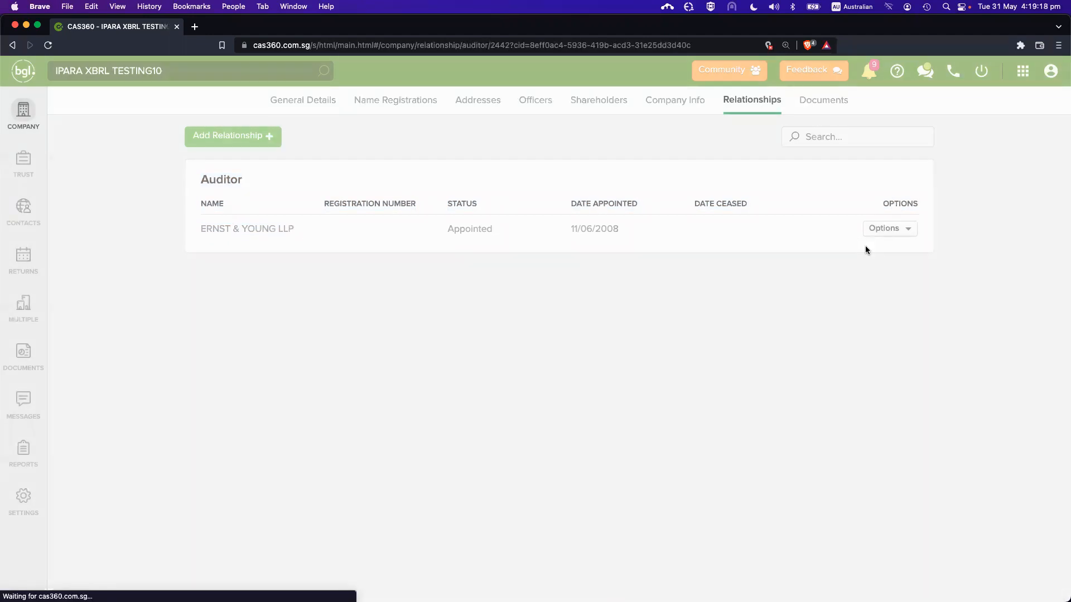
{"action": "left_click_drag", "start_coordinate": [294, 206], "coordinate": [375, 275]}
{"action": "left_click", "coordinate": [371, 256]}
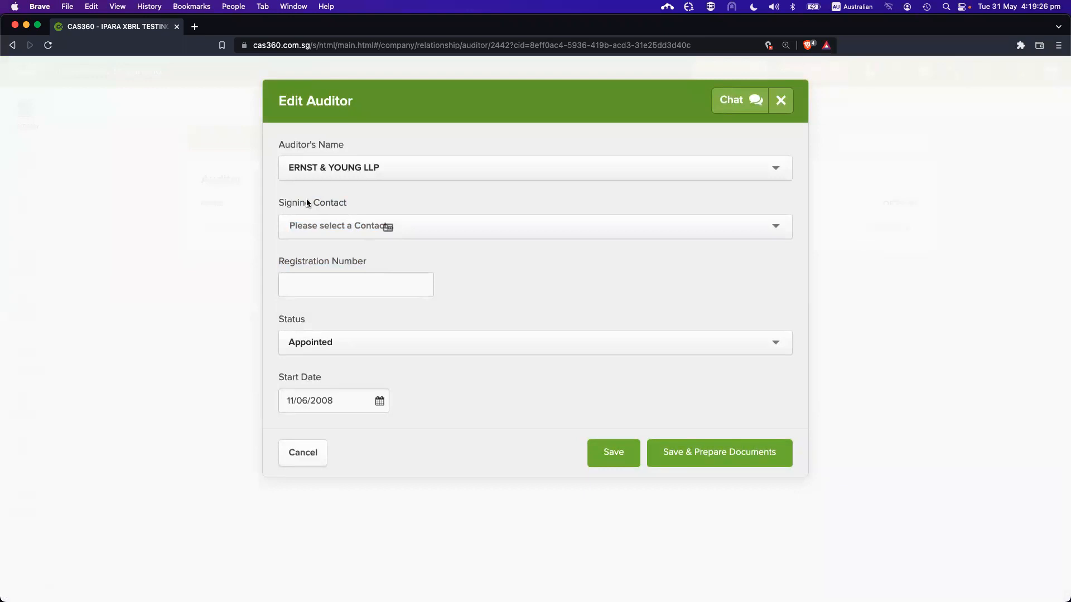
{"action": "key", "text": "Escape"}
{"action": "left_click", "coordinate": [23, 255]}
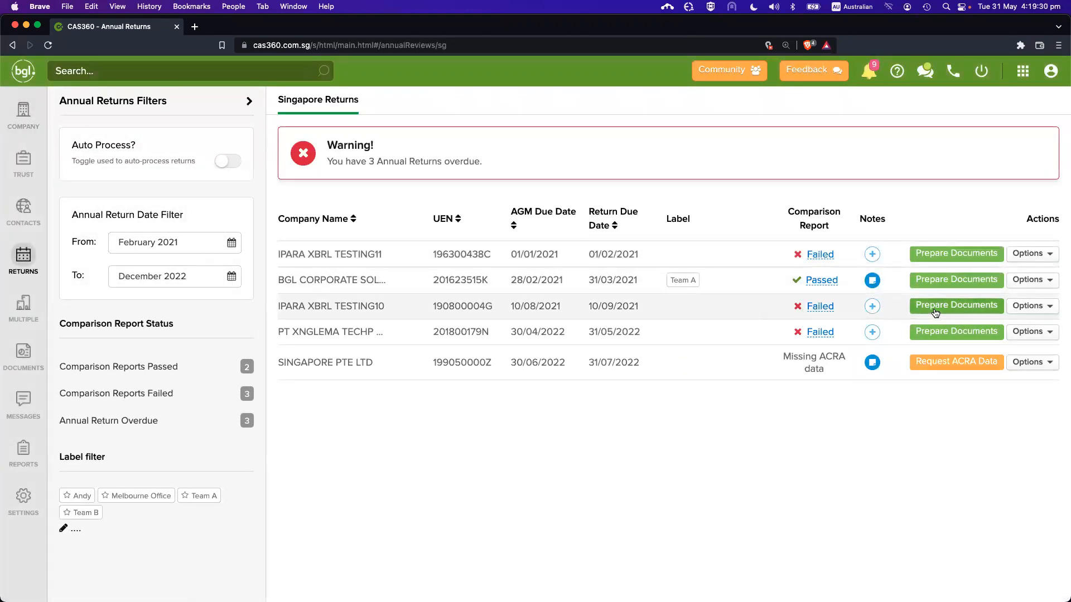
Start IPARA XBRL TESTING10's annual return documents and choose the signing auditor contact
{"action": "left_click", "coordinate": [934, 308]}
{"action": "scroll", "coordinate": [638, 312], "scroll_direction": "down", "scroll_amount": 2}
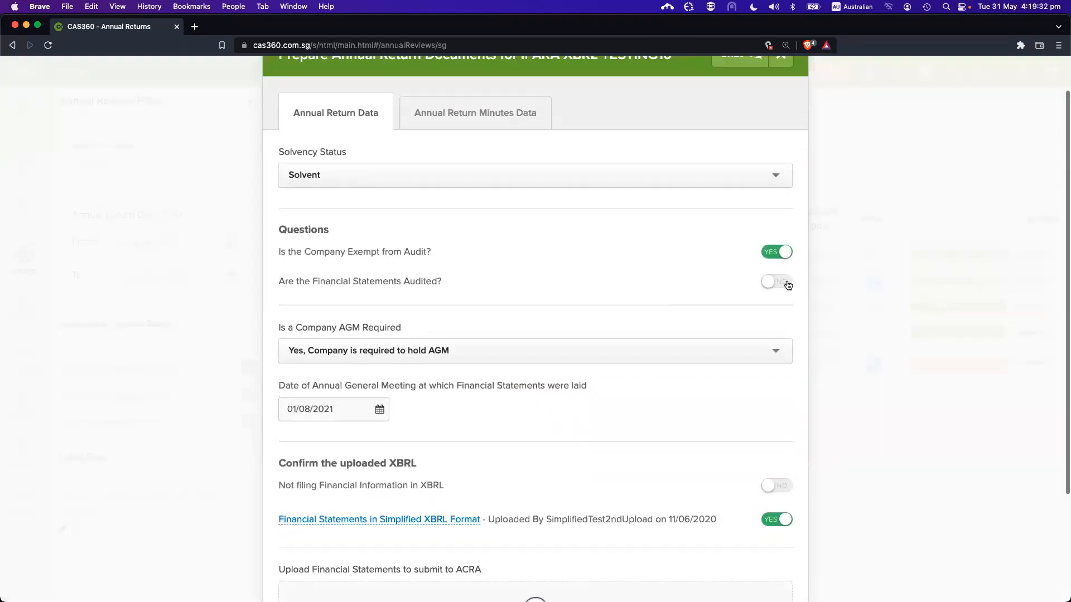
{"action": "scroll", "coordinate": [618, 333], "scroll_direction": "down", "scroll_amount": 10}
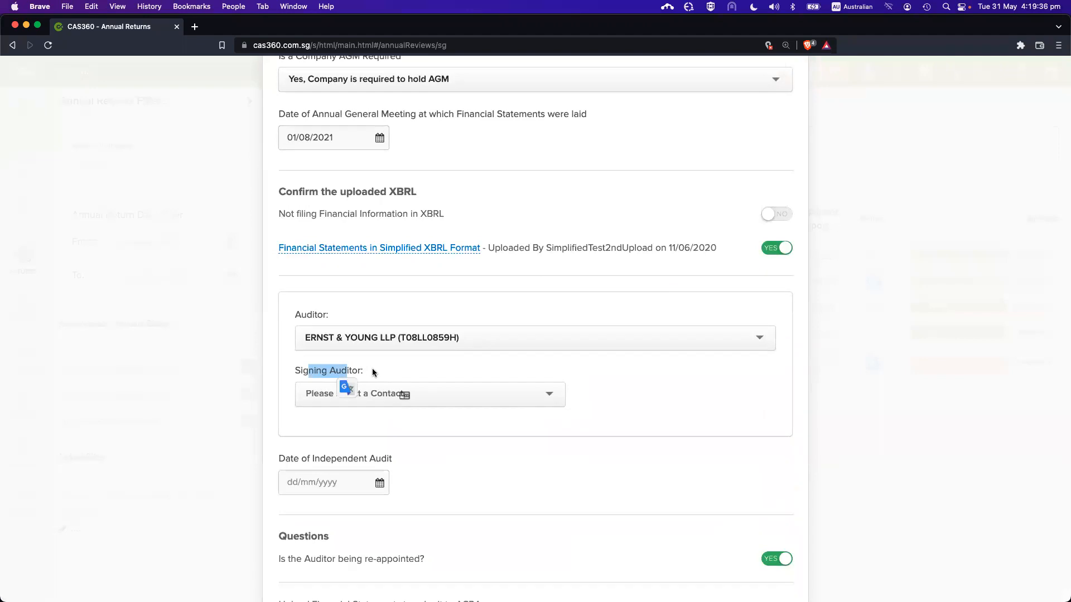
{"action": "left_click", "coordinate": [373, 368]}
{"action": "left_click", "coordinate": [342, 393]}
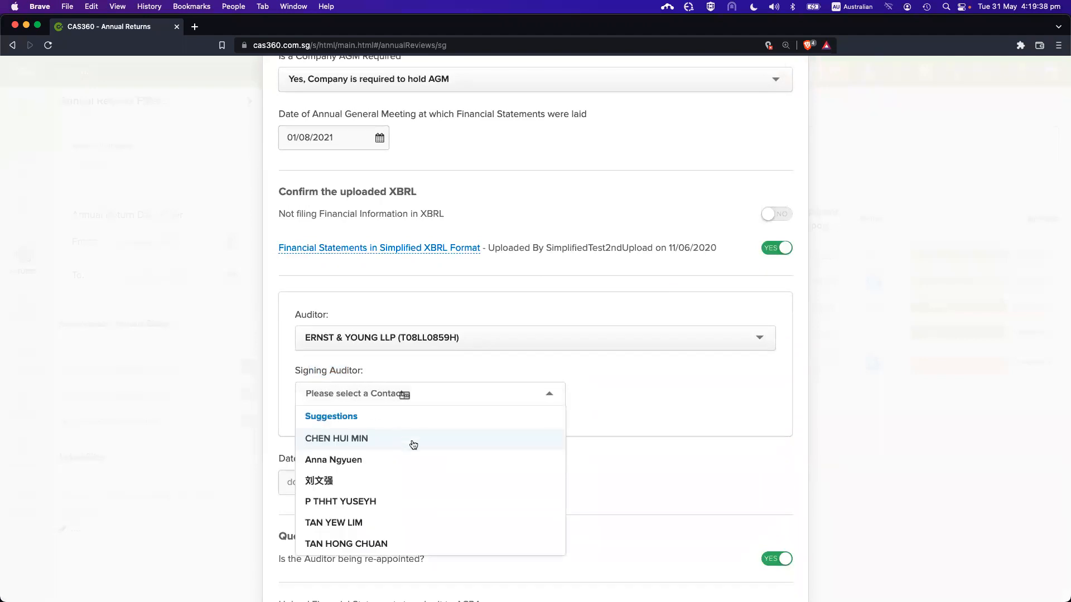
{"action": "left_click", "coordinate": [373, 363]}
{"action": "left_click_drag", "start_coordinate": [314, 370], "coordinate": [387, 370]}
{"action": "left_click", "coordinate": [387, 370]}
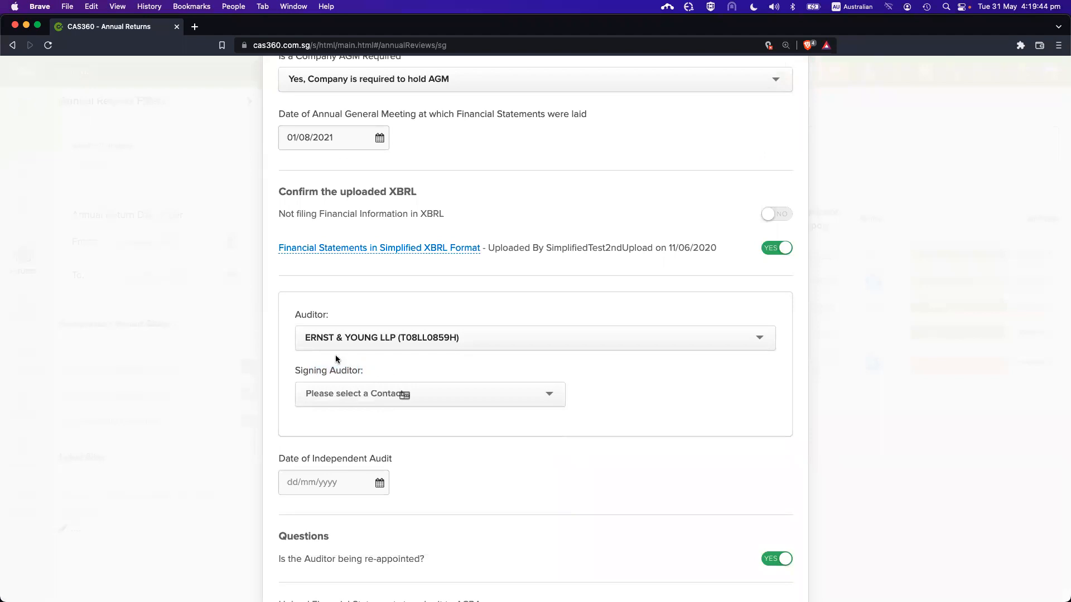
{"action": "left_click", "coordinate": [355, 397]}
{"action": "left_click", "coordinate": [372, 459]}
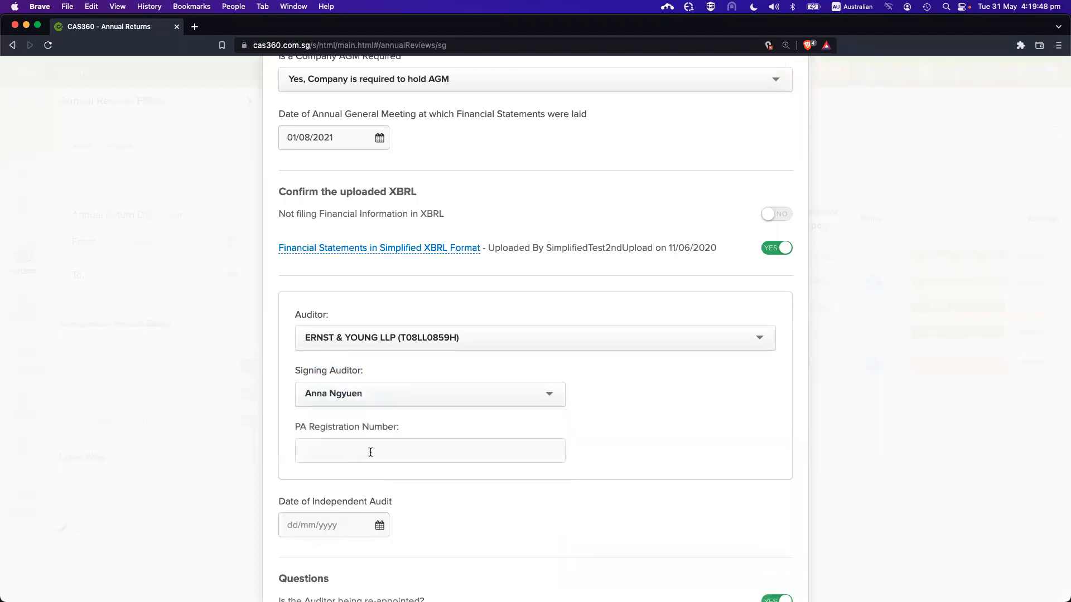
Enter 12345 as the PA Registration Number
{"action": "scroll", "coordinate": [638, 417], "scroll_direction": "down", "scroll_amount": 2}
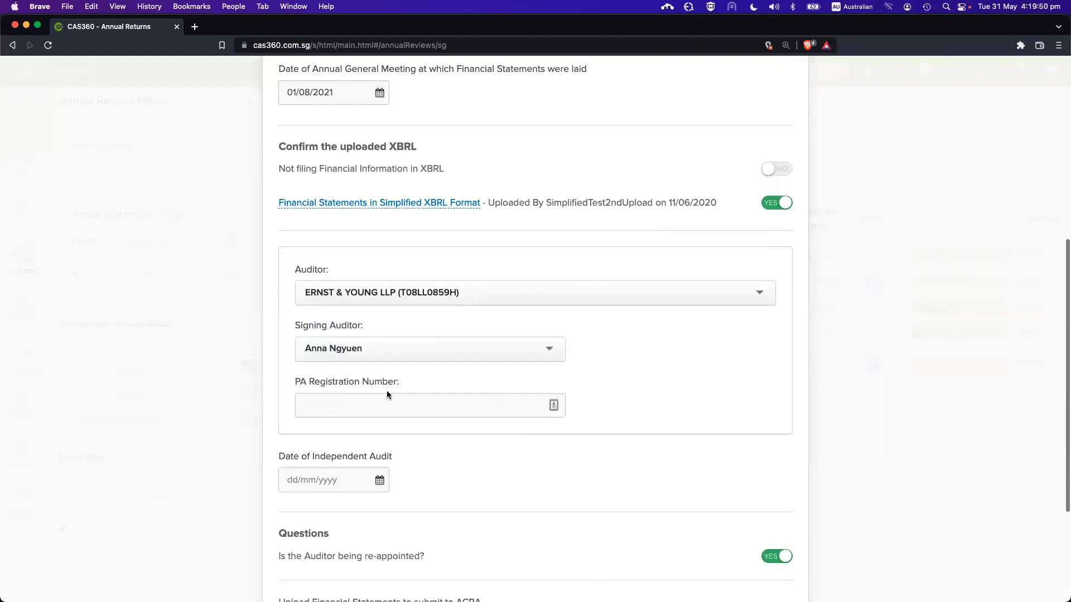
{"action": "left_click_drag", "start_coordinate": [299, 385], "coordinate": [433, 383]}
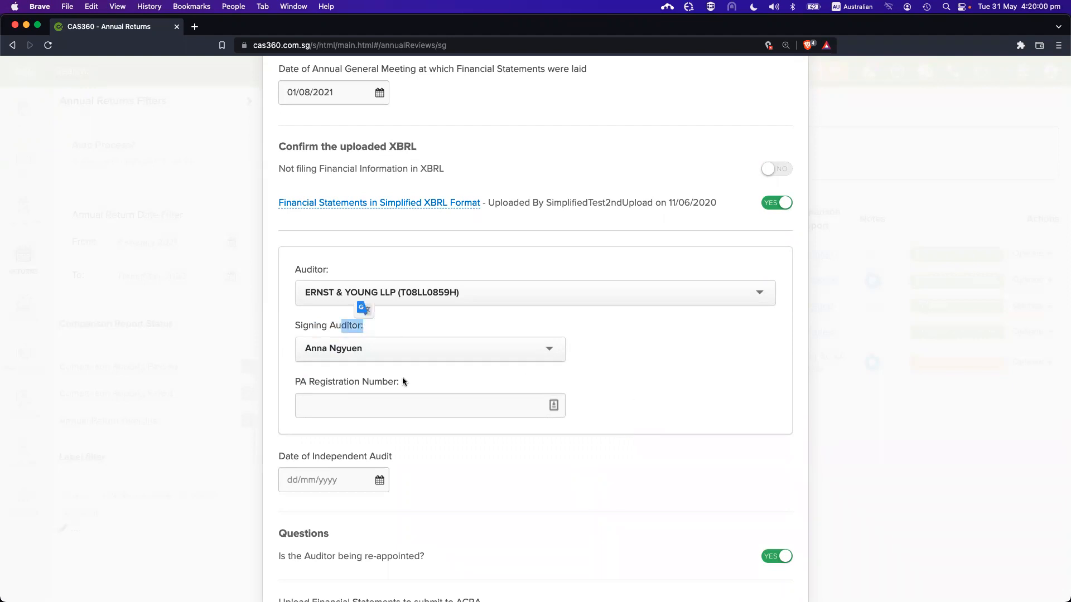
{"action": "left_click", "coordinate": [382, 401]}
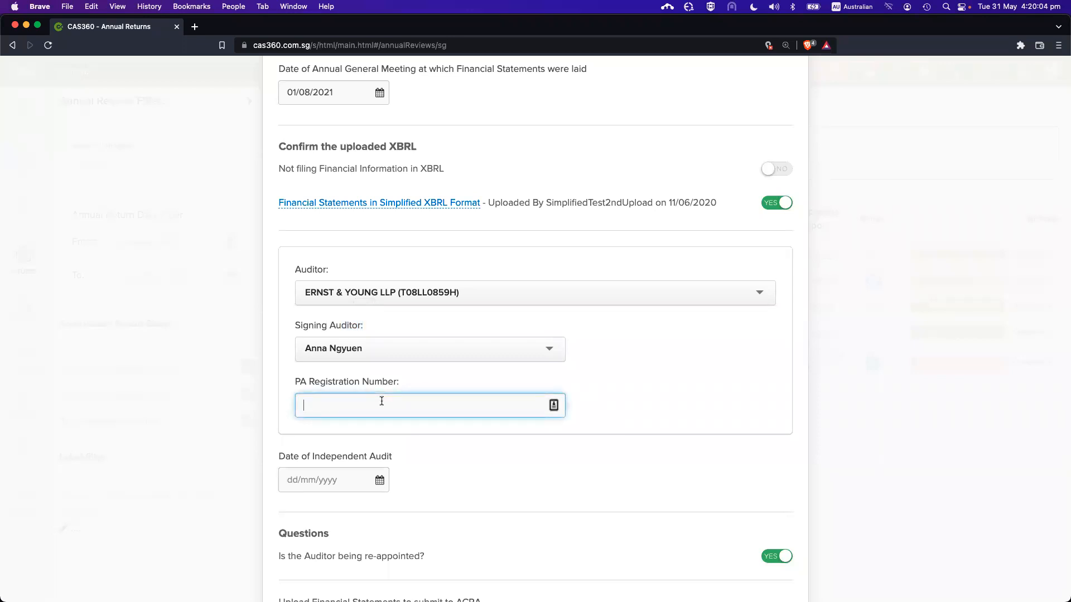
{"action": "type", "text": "1234"}
{"action": "left_click", "coordinate": [616, 409]}
Set the independent audit date to 01/01/2022
{"action": "left_click", "coordinate": [342, 482]}
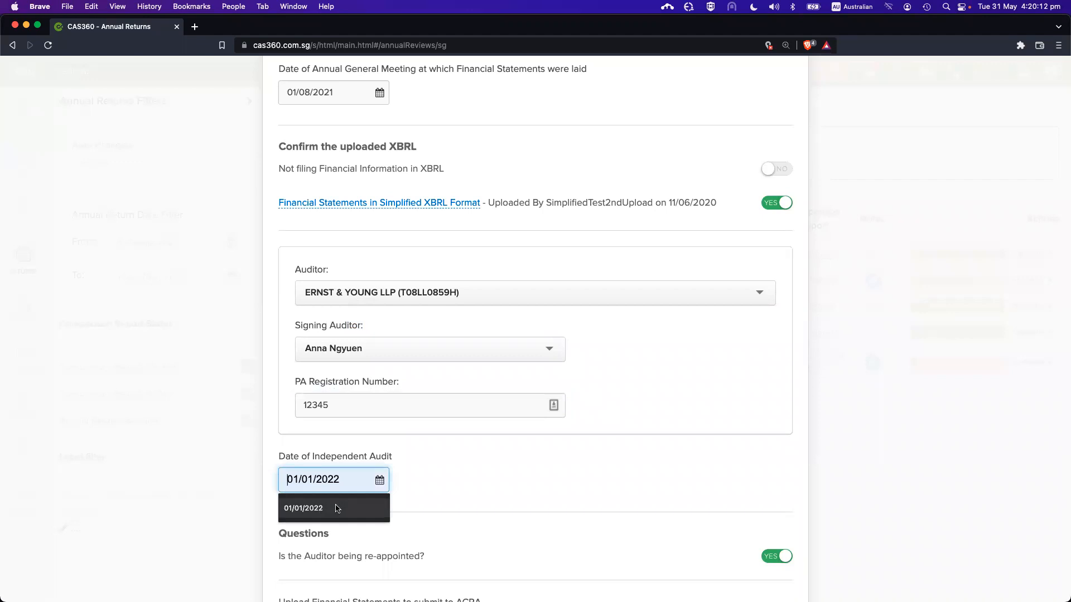
{"action": "left_click", "coordinate": [335, 507]}
{"action": "left_click", "coordinate": [453, 468]}
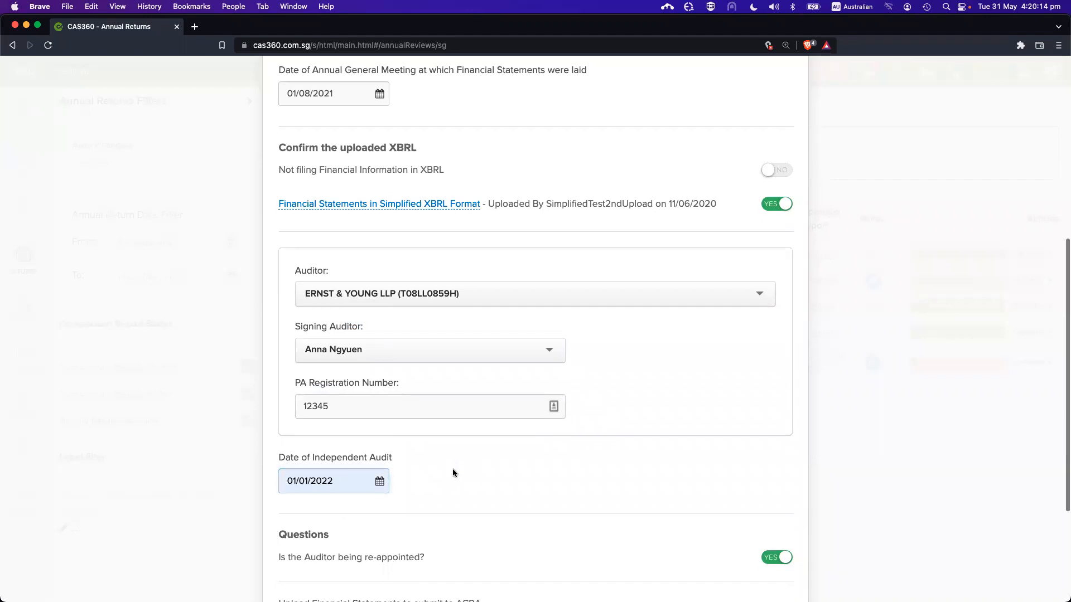
{"action": "scroll", "coordinate": [453, 469], "scroll_direction": "up", "scroll_amount": 2}
{"action": "scroll", "coordinate": [420, 379], "scroll_direction": "down", "scroll_amount": 1}
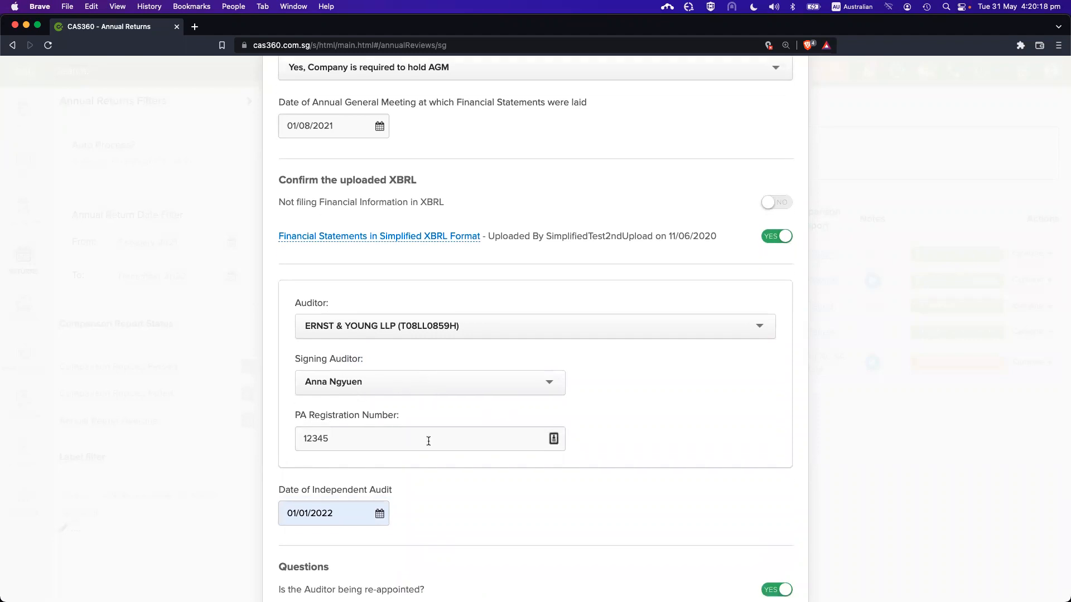
{"action": "scroll", "coordinate": [428, 441], "scroll_direction": "up", "scroll_amount": 5}
{"action": "scroll", "coordinate": [428, 443], "scroll_direction": "down", "scroll_amount": 1}
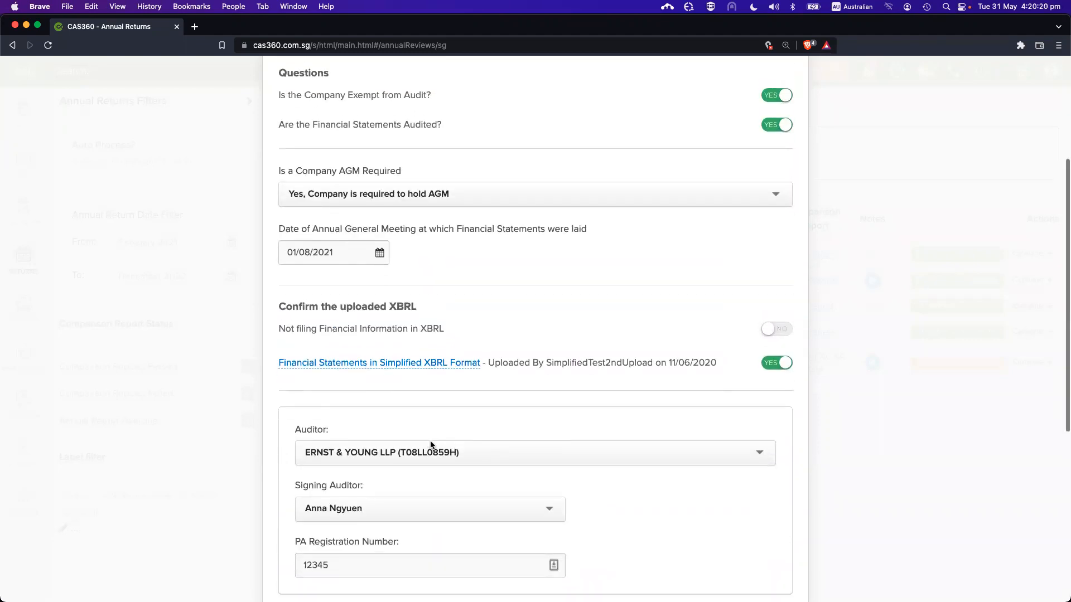
Set 'Are the Financial Statements Audited?' to NO
{"action": "left_click_drag", "start_coordinate": [403, 124], "coordinate": [450, 125]}
{"action": "left_click", "coordinate": [450, 125]}
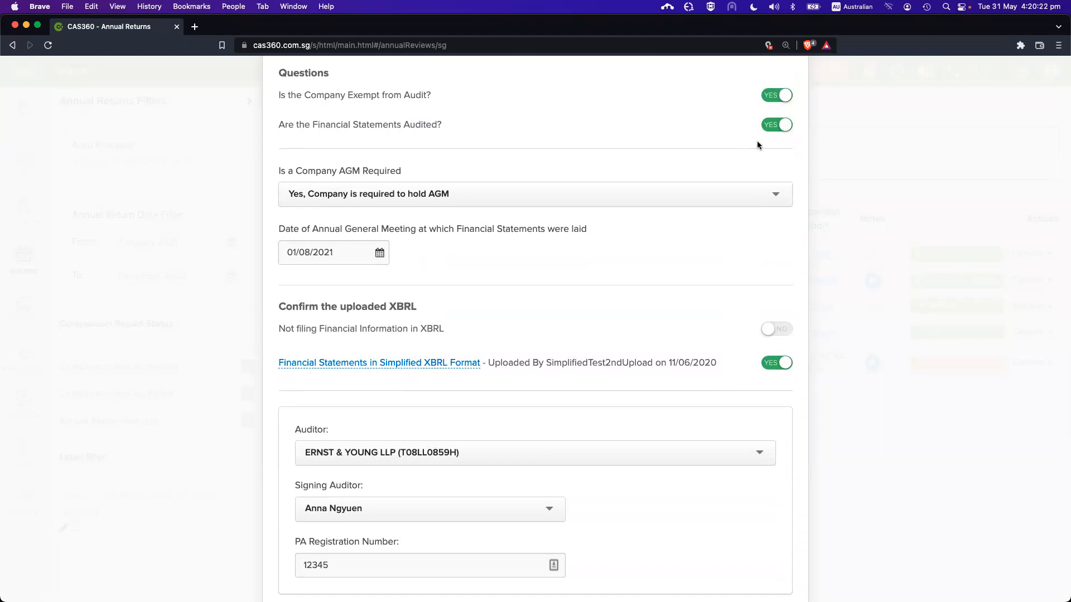
{"action": "left_click", "coordinate": [771, 127]}
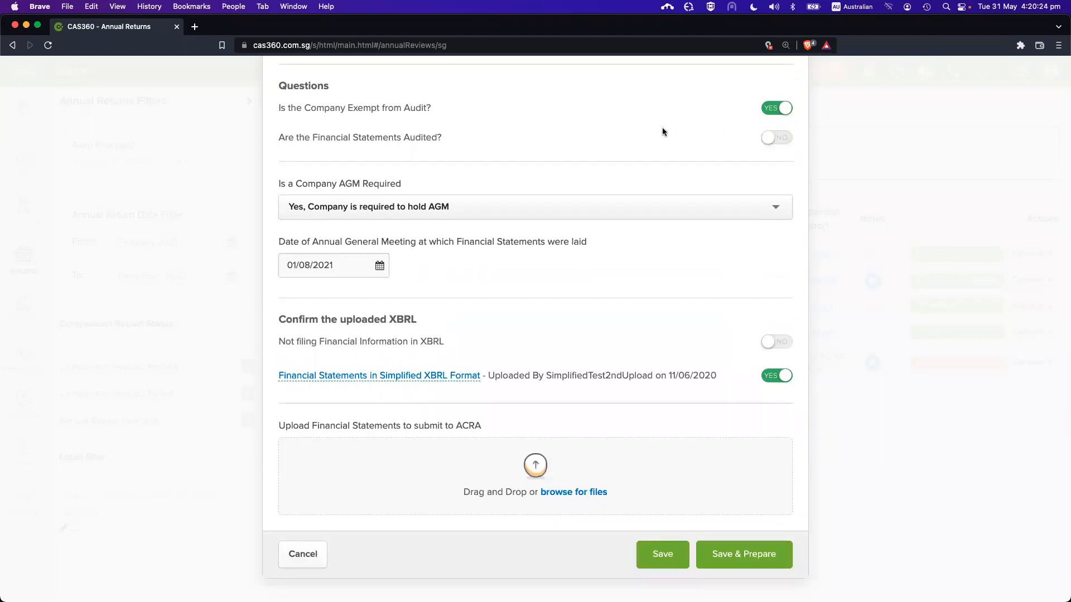
{"action": "scroll", "coordinate": [662, 128], "scroll_direction": "up", "scroll_amount": 3}
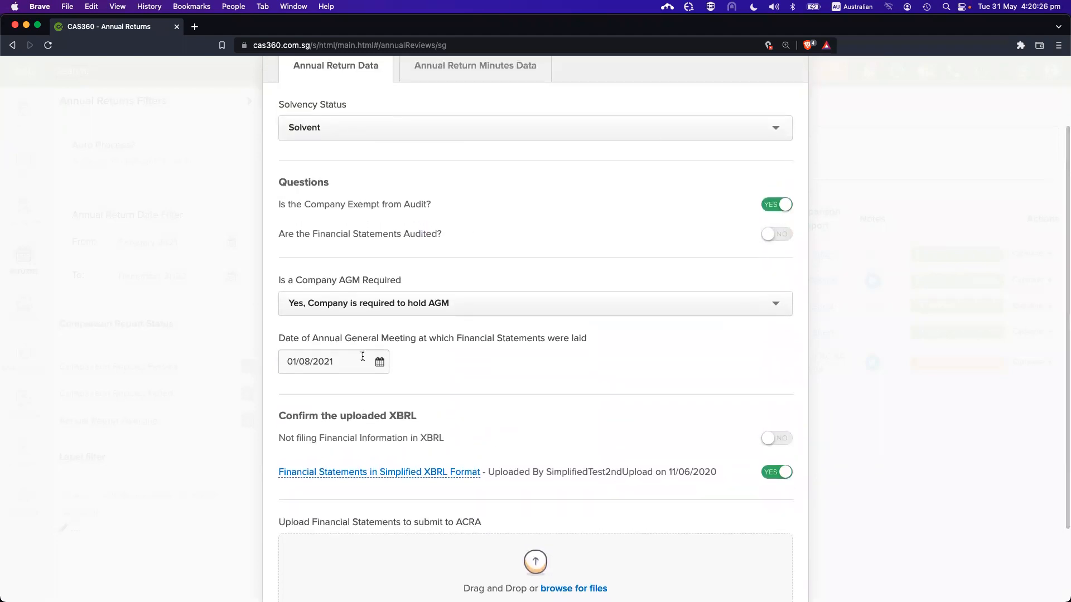
Leave the AGM Required option set to Yes
{"action": "left_click", "coordinate": [362, 356]}
{"action": "scroll", "coordinate": [535, 275], "scroll_direction": "up", "scroll_amount": 2}
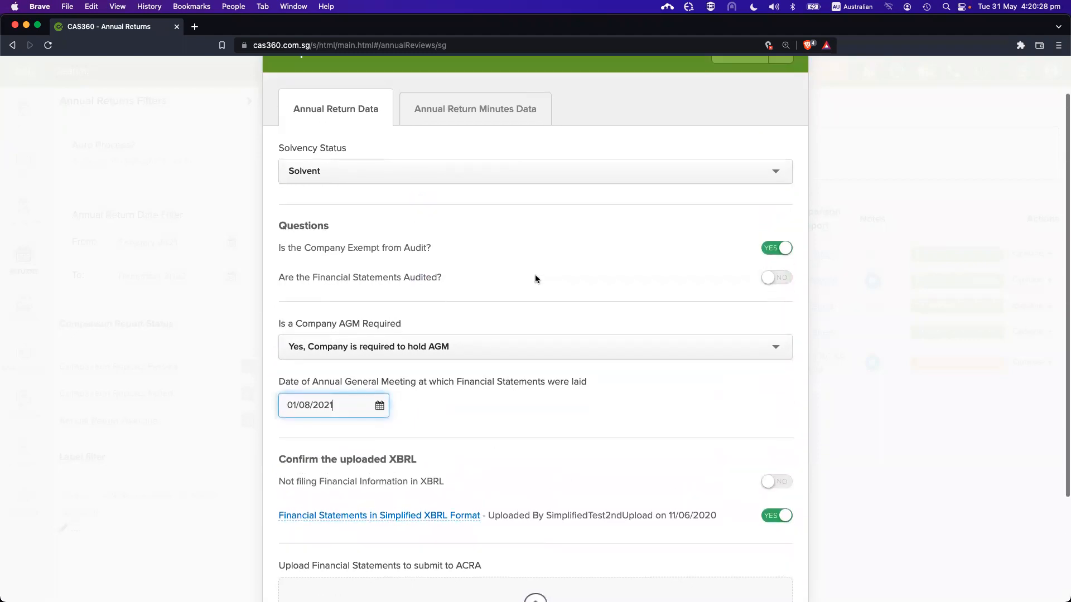
{"action": "left_click", "coordinate": [417, 351]}
{"action": "left_click", "coordinate": [465, 319]}
{"action": "left_click", "coordinate": [449, 340]}
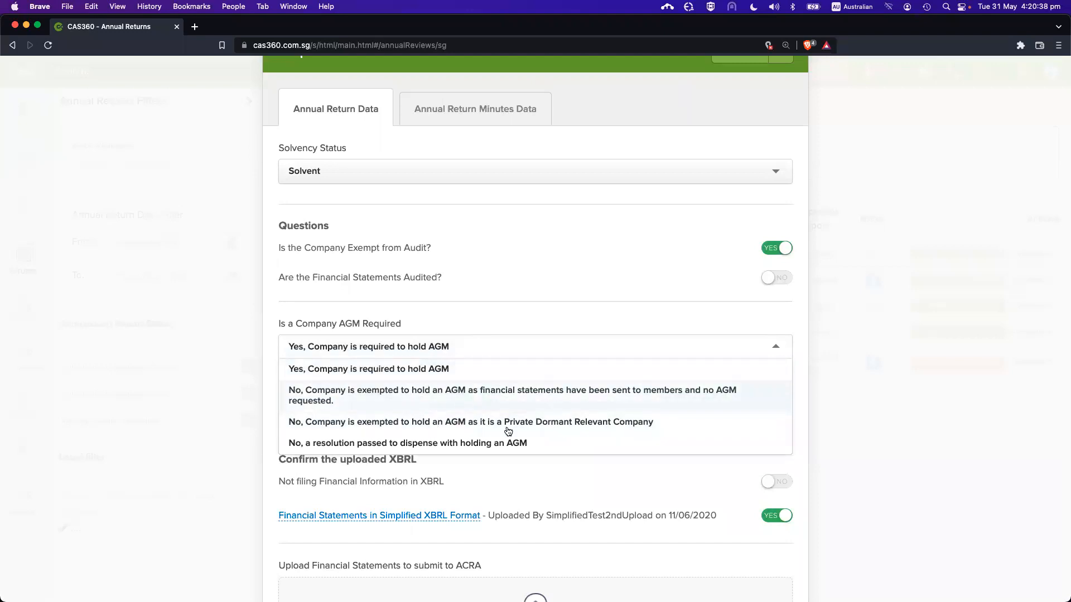
{"action": "left_click", "coordinate": [481, 302]}
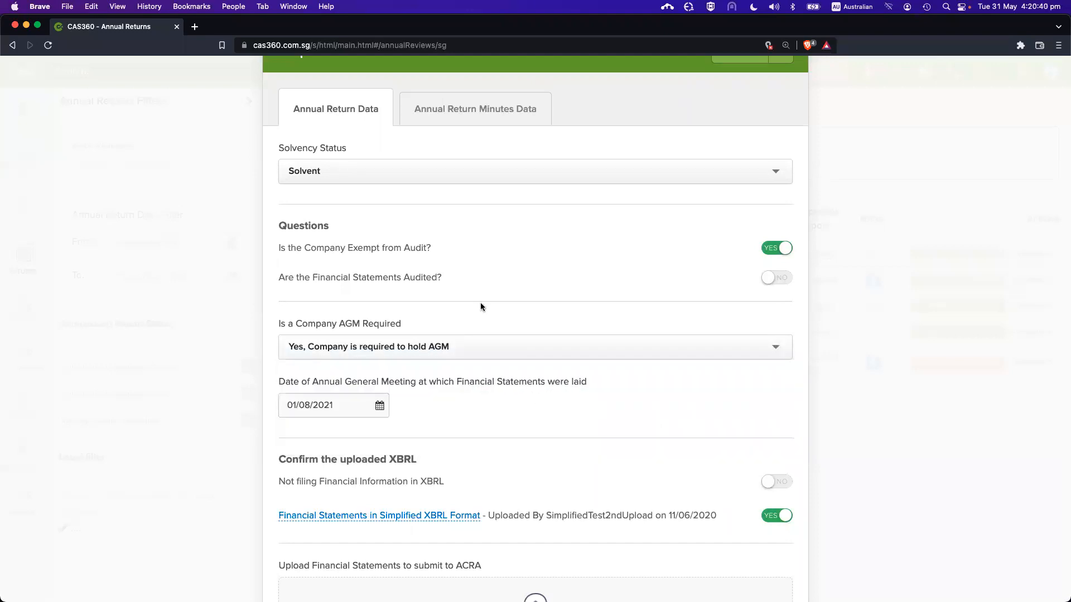
{"action": "scroll", "coordinate": [481, 302], "scroll_direction": "down", "scroll_amount": 2}
{"action": "scroll", "coordinate": [459, 297], "scroll_direction": "down", "scroll_amount": 3}
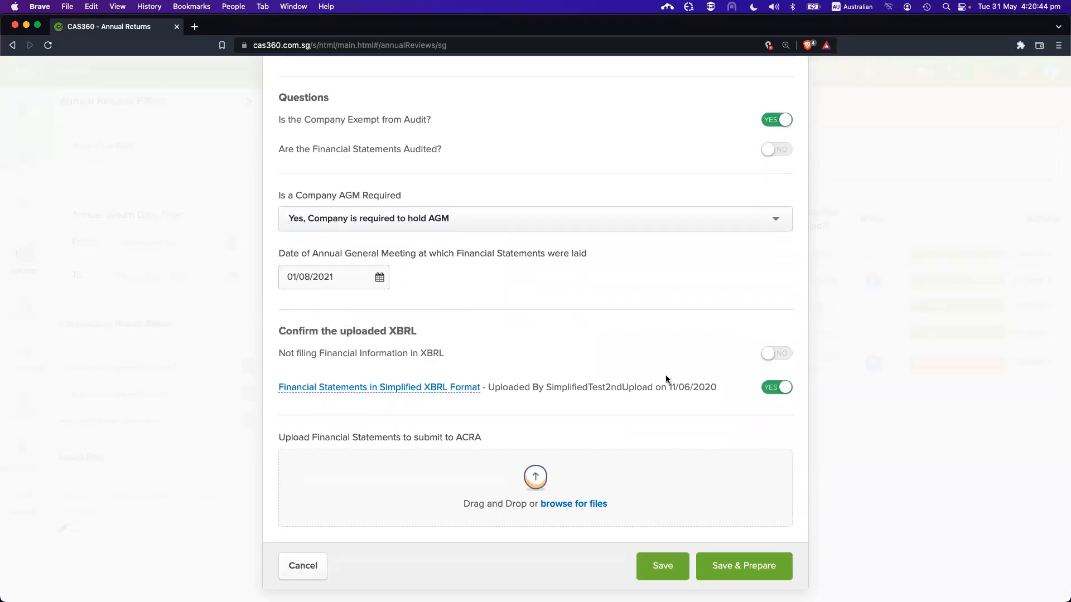
{"action": "left_click_drag", "start_coordinate": [715, 387], "coordinate": [274, 320]}
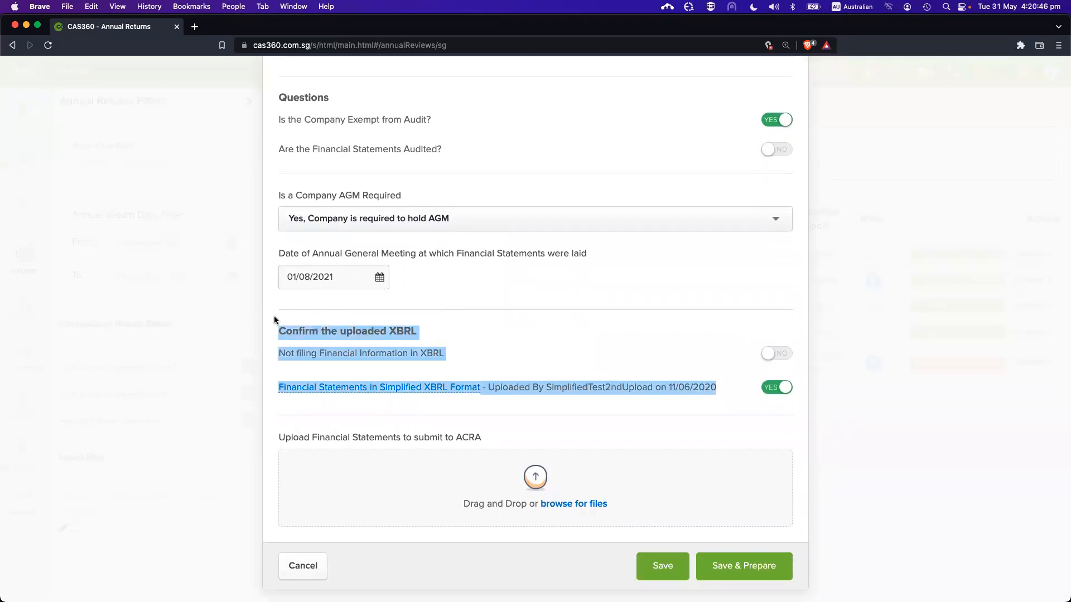
{"action": "left_click", "coordinate": [301, 331]}
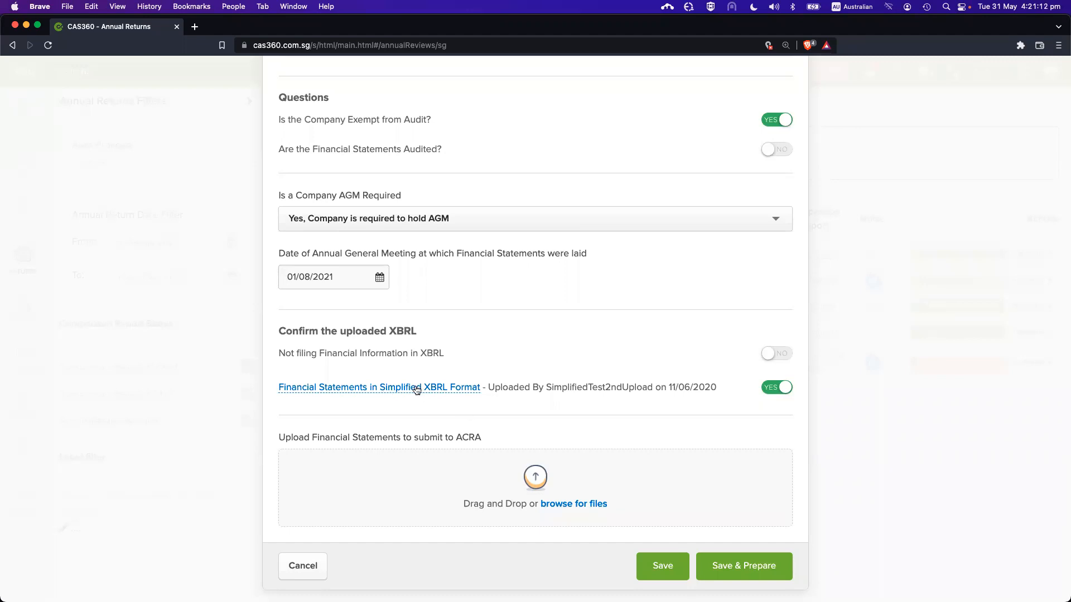
{"action": "scroll", "coordinate": [491, 364], "scroll_direction": "up", "scroll_amount": 1}
{"action": "scroll", "coordinate": [491, 363], "scroll_direction": "down", "scroll_amount": 2}
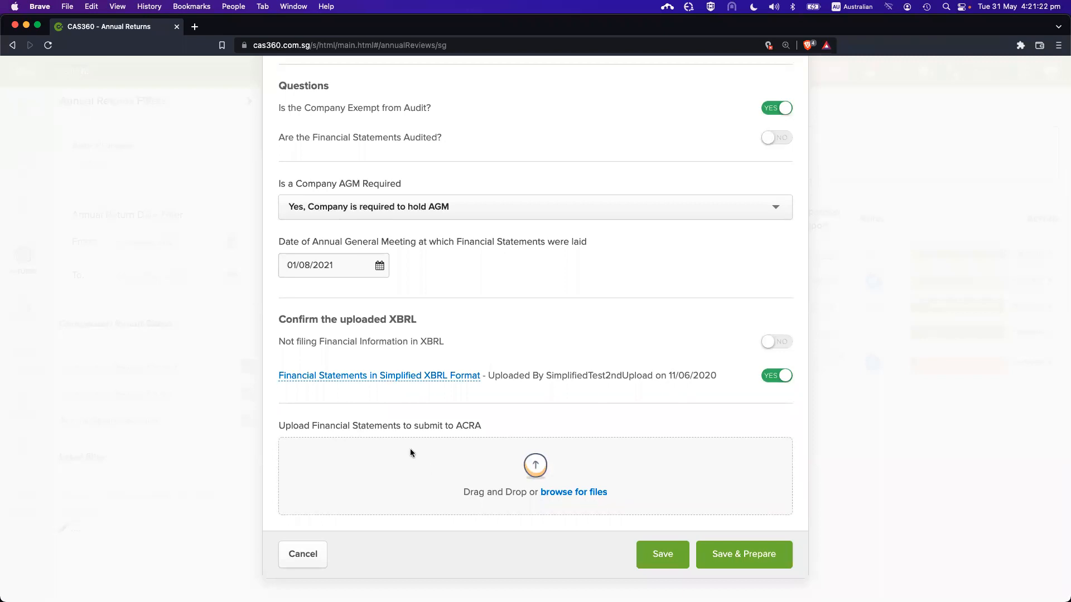
{"action": "left_click_drag", "start_coordinate": [350, 425], "coordinate": [426, 486]}
{"action": "left_click", "coordinate": [442, 470]}
{"action": "scroll", "coordinate": [467, 470], "scroll_direction": "up", "scroll_amount": 3}
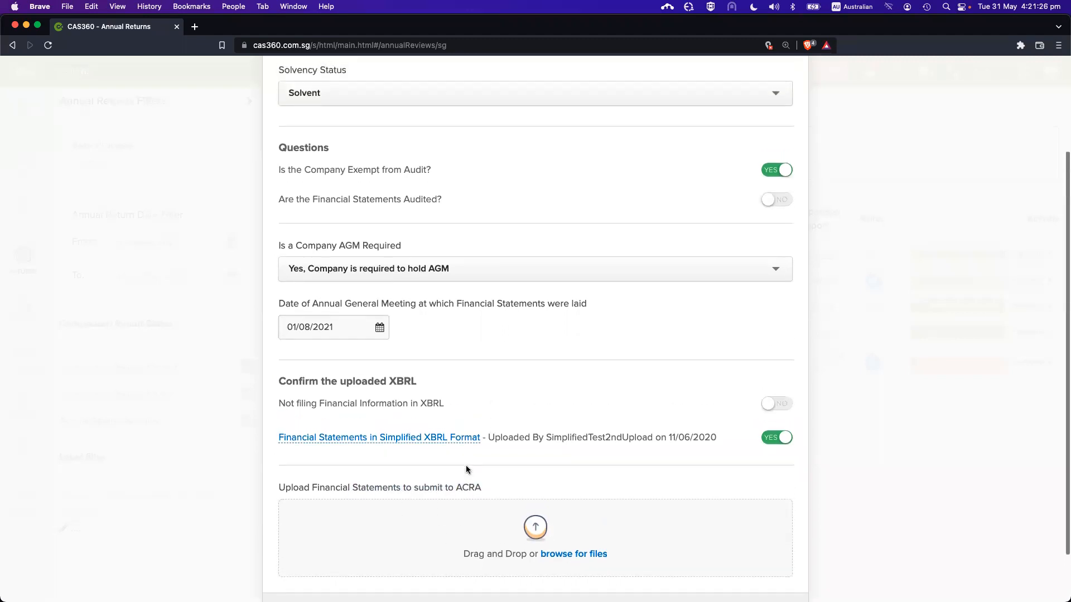
{"action": "scroll", "coordinate": [502, 477], "scroll_direction": "down", "scroll_amount": 2}
{"action": "scroll", "coordinate": [502, 477], "scroll_direction": "down", "scroll_amount": 2}
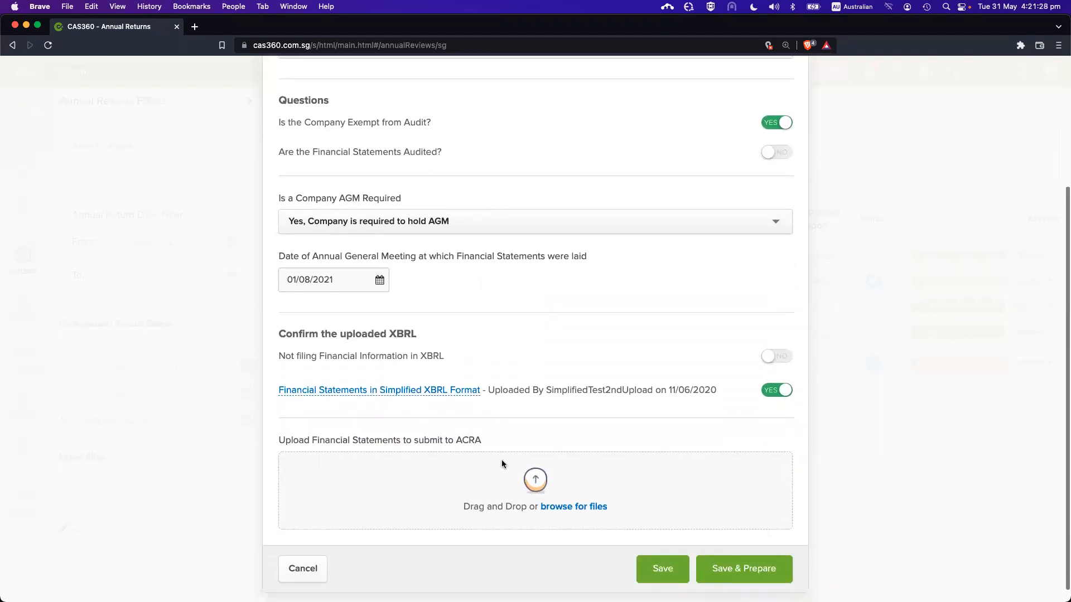
{"action": "scroll", "coordinate": [494, 446], "scroll_direction": "up", "scroll_amount": 4}
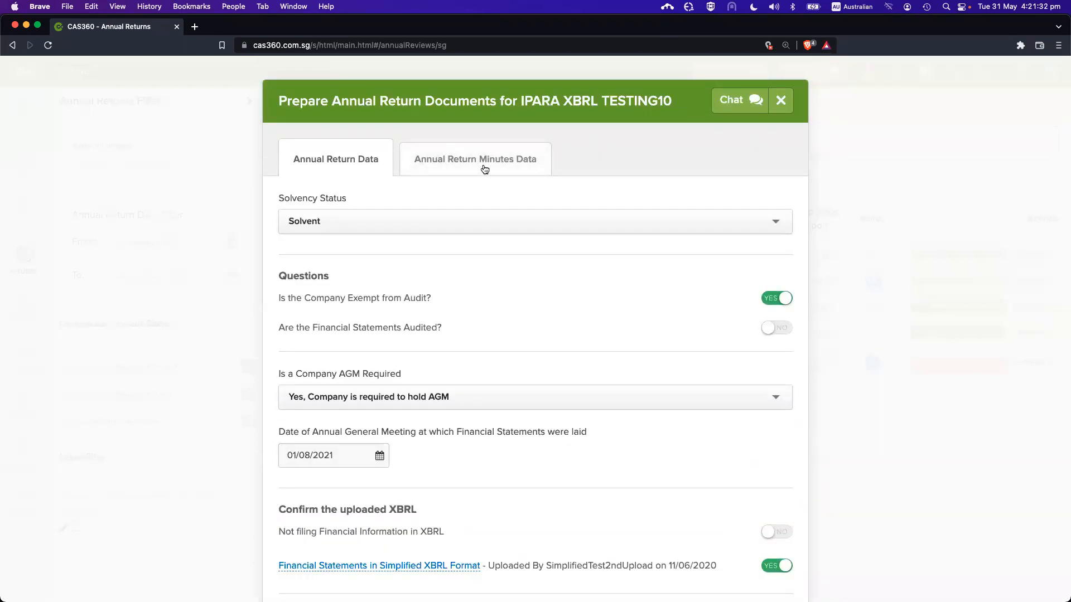
On Annual Return Minutes Data, choose Australian dollar (AUD) as the currency
{"action": "left_click", "coordinate": [516, 162]}
{"action": "scroll", "coordinate": [639, 270], "scroll_direction": "down", "scroll_amount": 1}
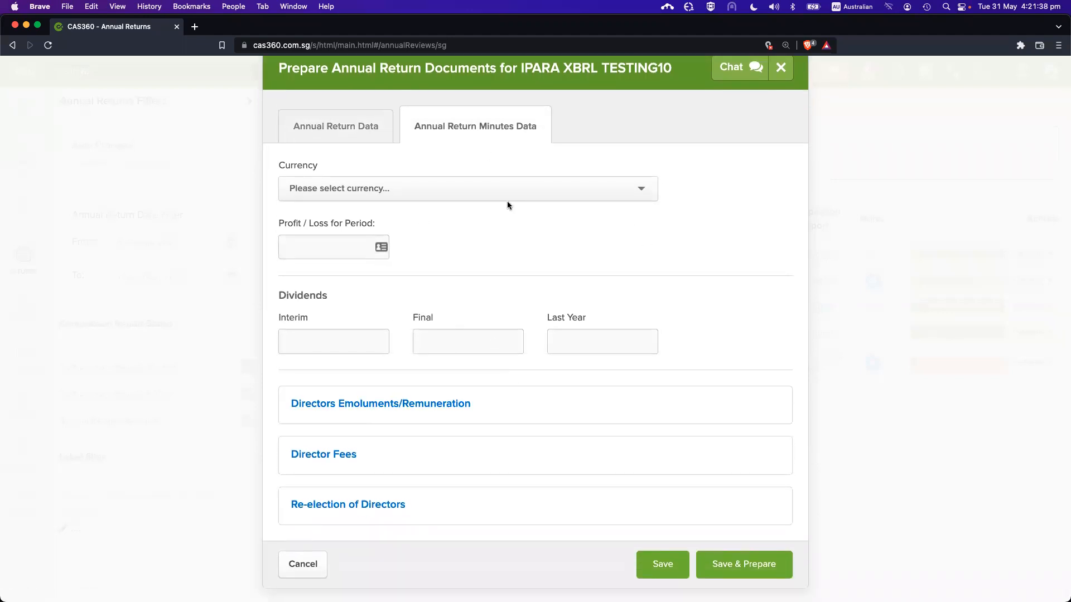
{"action": "left_click", "coordinate": [393, 183]}
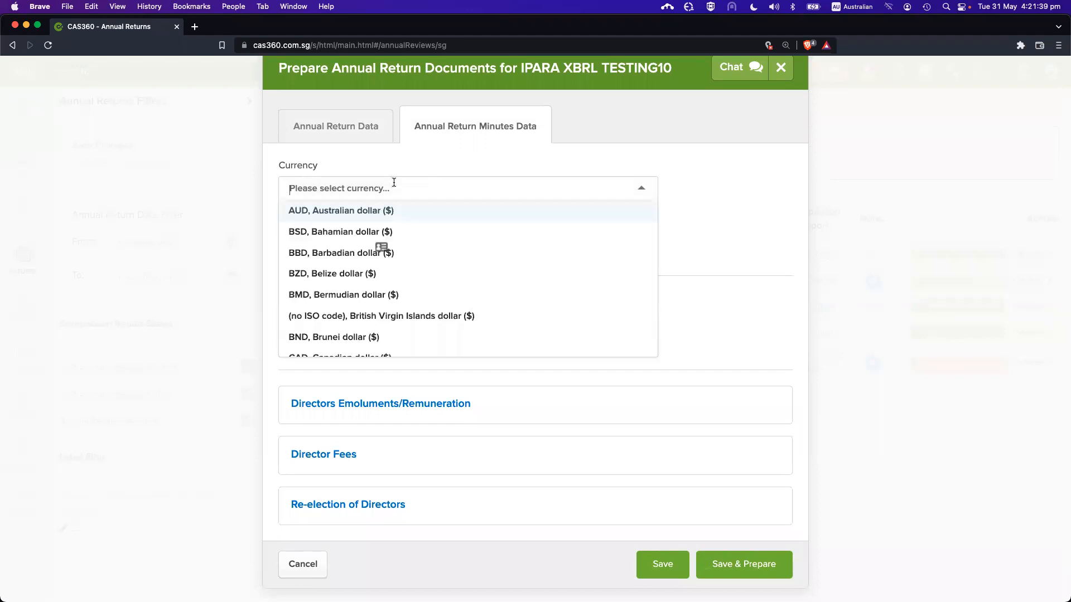
{"action": "left_click", "coordinate": [407, 210]}
Enter the 10000 profit and the 1000, 100 and 400 dividends
{"action": "left_click", "coordinate": [328, 244]}
{"action": "type", "text": "10000"}
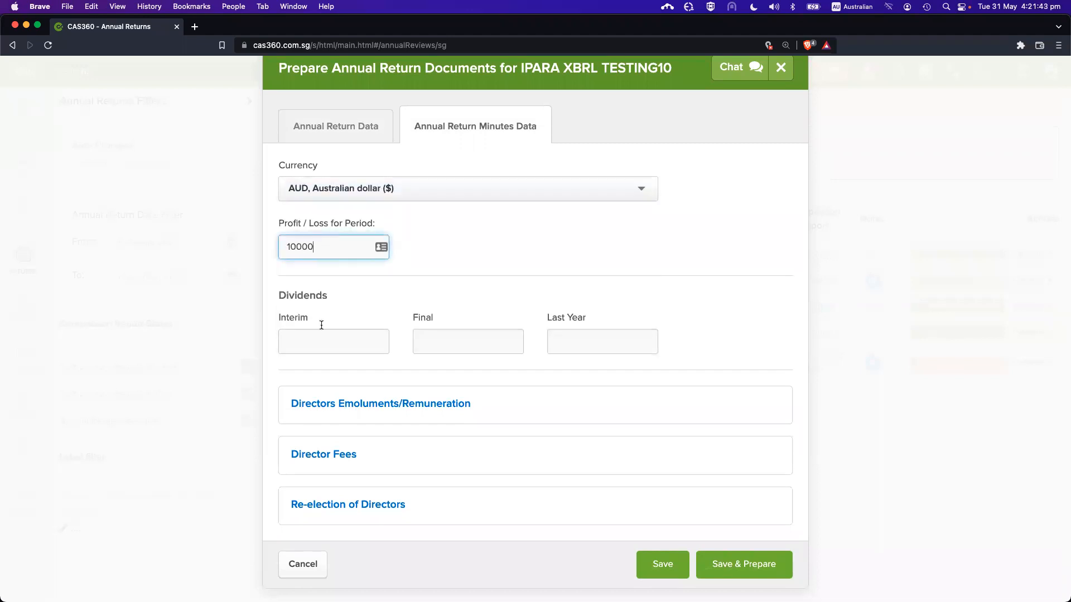
{"action": "left_click", "coordinate": [327, 346]}
{"action": "type", "text": "1000"}
{"action": "key", "text": "Tab"}
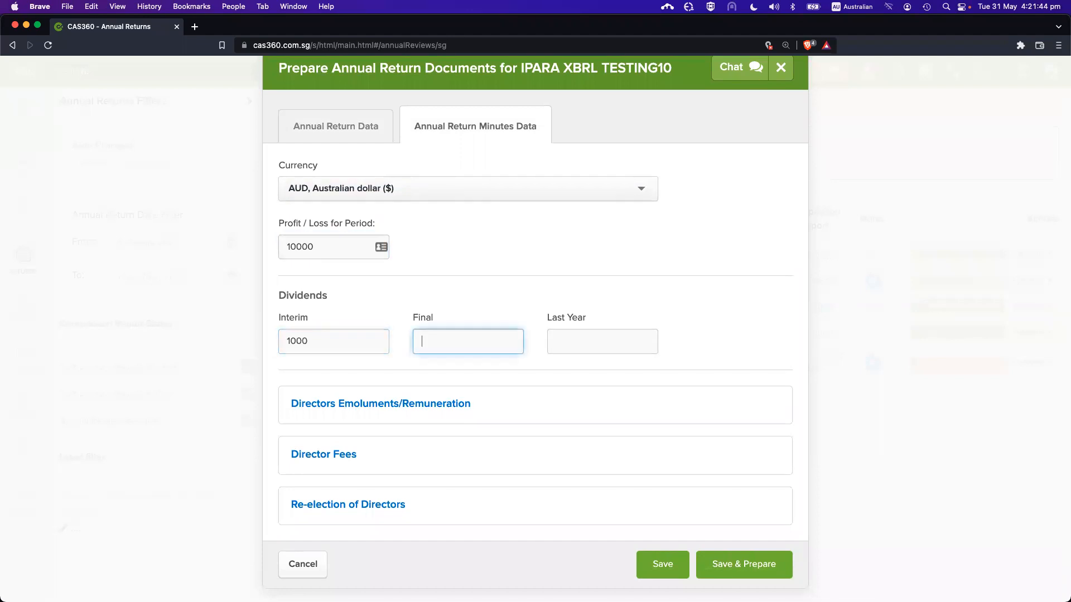
{"action": "key", "text": "Tab"}
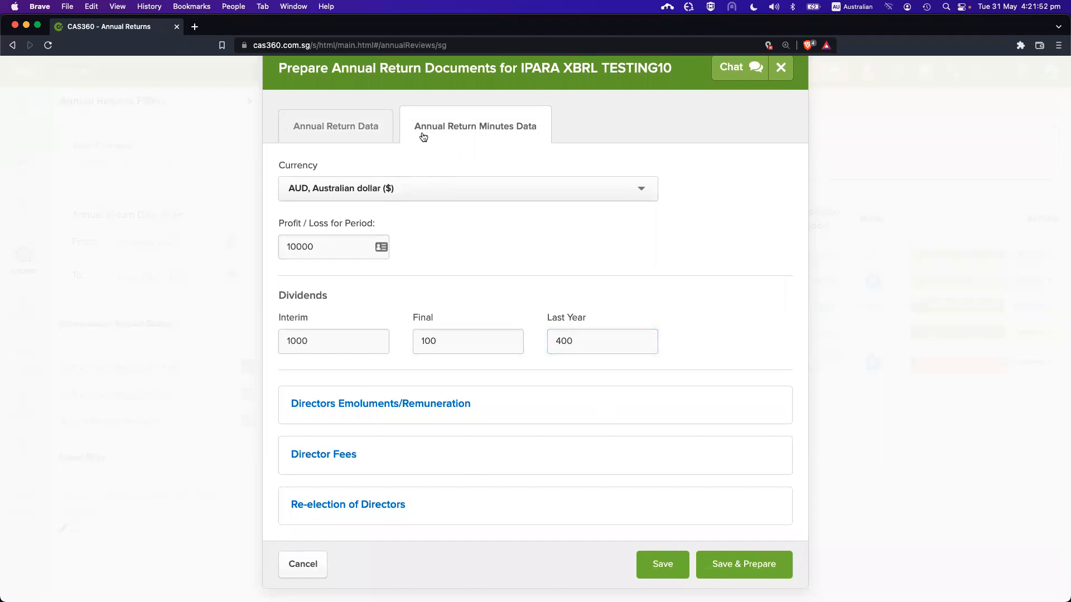
{"action": "left_click_drag", "start_coordinate": [415, 126], "coordinate": [540, 133]}
{"action": "left_click", "coordinate": [573, 151]}
Add a Director Fees row of 100 for a director
{"action": "scroll", "coordinate": [419, 407], "scroll_direction": "down", "scroll_amount": 1}
{"action": "left_click", "coordinate": [347, 444]}
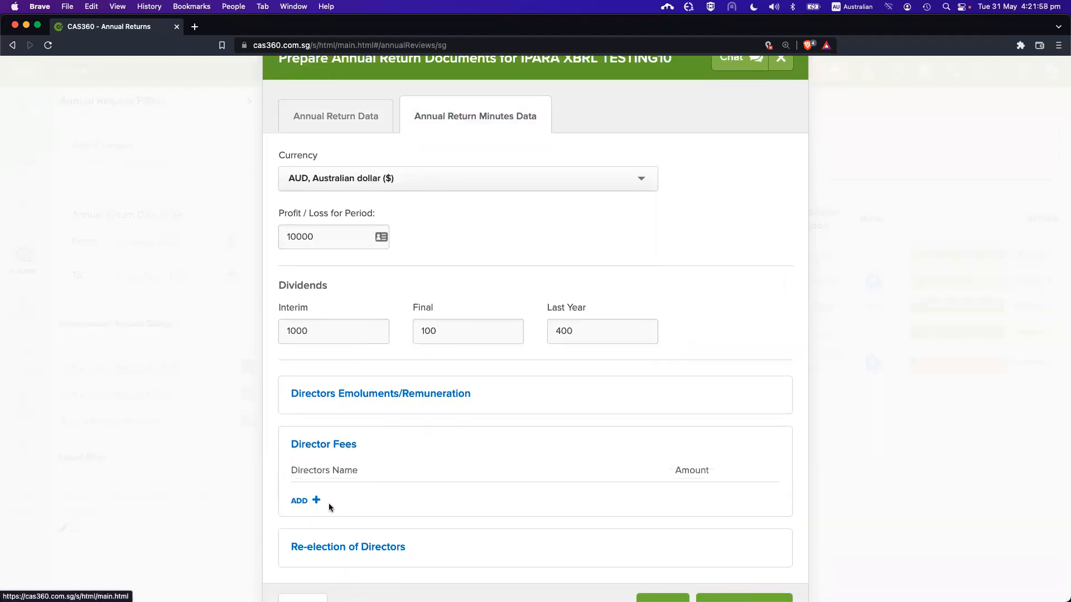
{"action": "left_click", "coordinate": [311, 501]}
{"action": "left_click", "coordinate": [346, 503]}
{"action": "left_click", "coordinate": [350, 522]}
{"action": "left_click", "coordinate": [699, 504]}
{"action": "type", "text": "100"}
Save the minutes data
{"action": "scroll", "coordinate": [718, 500], "scroll_direction": "down", "scroll_amount": 3}
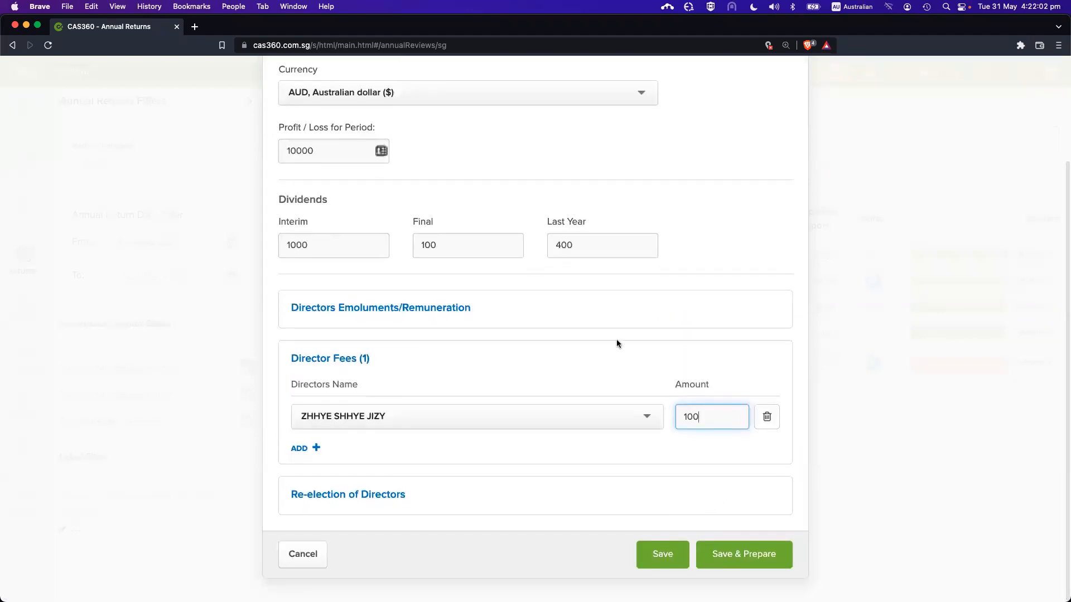
{"action": "scroll", "coordinate": [617, 342], "scroll_direction": "up", "scroll_amount": 3}
{"action": "scroll", "coordinate": [557, 185], "scroll_direction": "down", "scroll_amount": 3}
{"action": "left_click", "coordinate": [668, 552]}
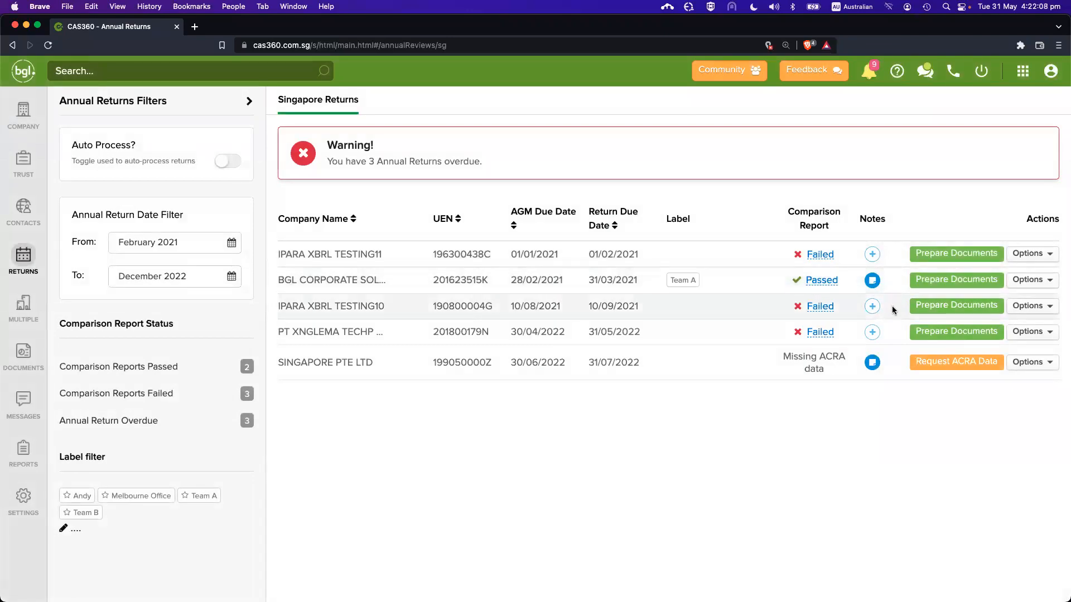
Reopen Prepare Documents for IPARA XBRL TESTING10 and save the annual return data
{"action": "left_click", "coordinate": [828, 281]}
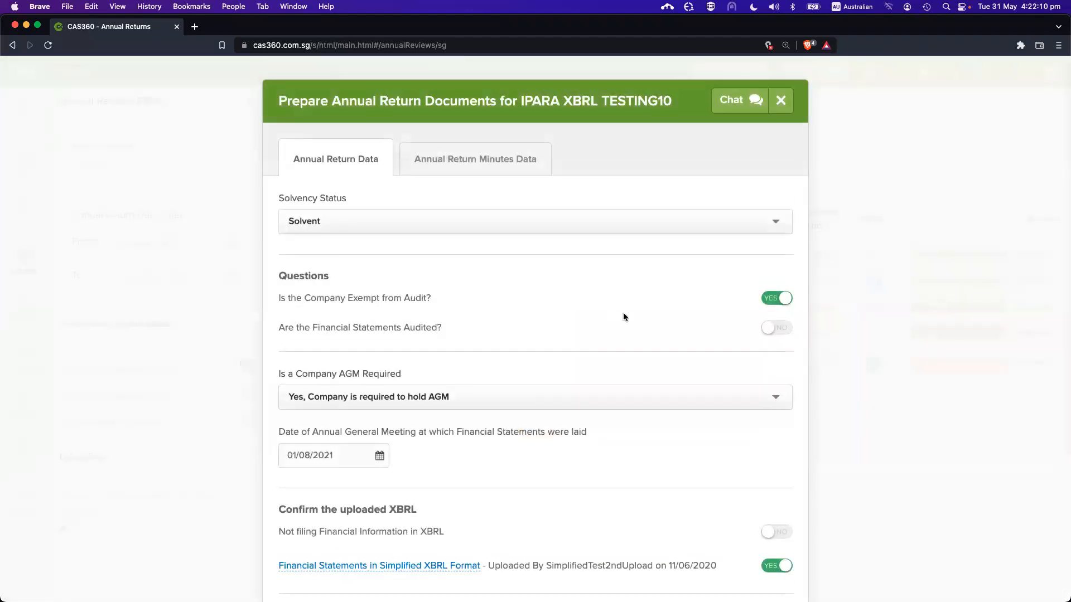
{"action": "scroll", "coordinate": [624, 313], "scroll_direction": "down", "scroll_amount": 5}
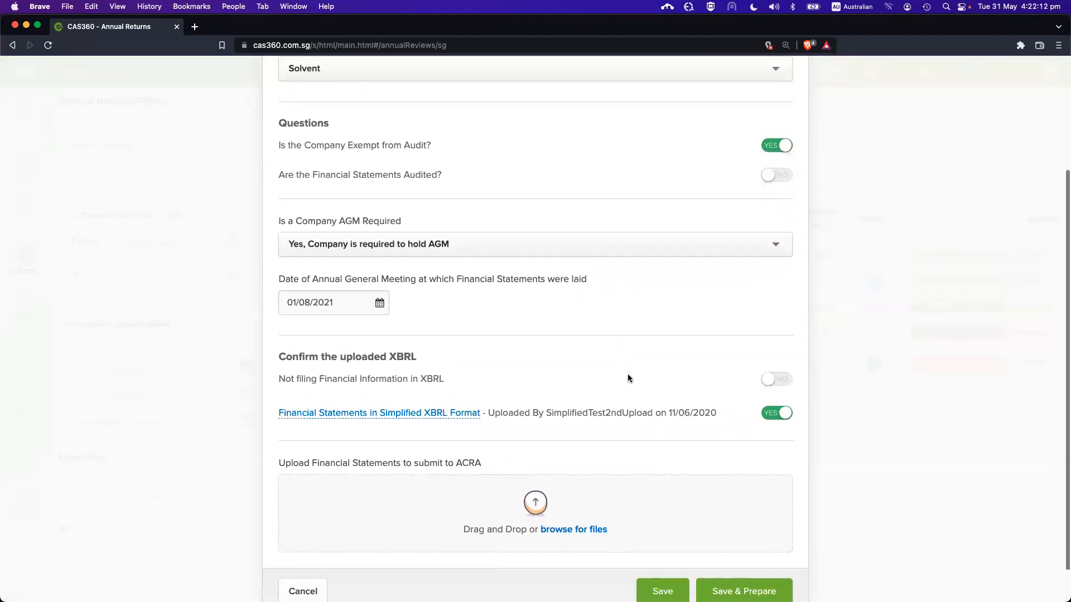
{"action": "scroll", "coordinate": [611, 313], "scroll_direction": "up", "scroll_amount": 5}
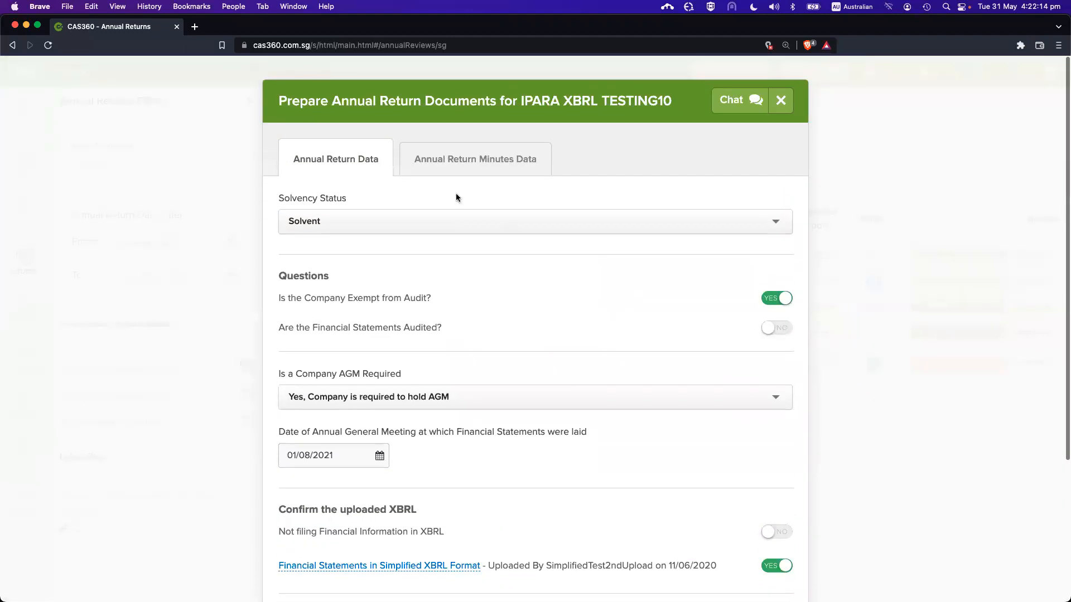
{"action": "scroll", "coordinate": [357, 379], "scroll_direction": "down", "scroll_amount": 2}
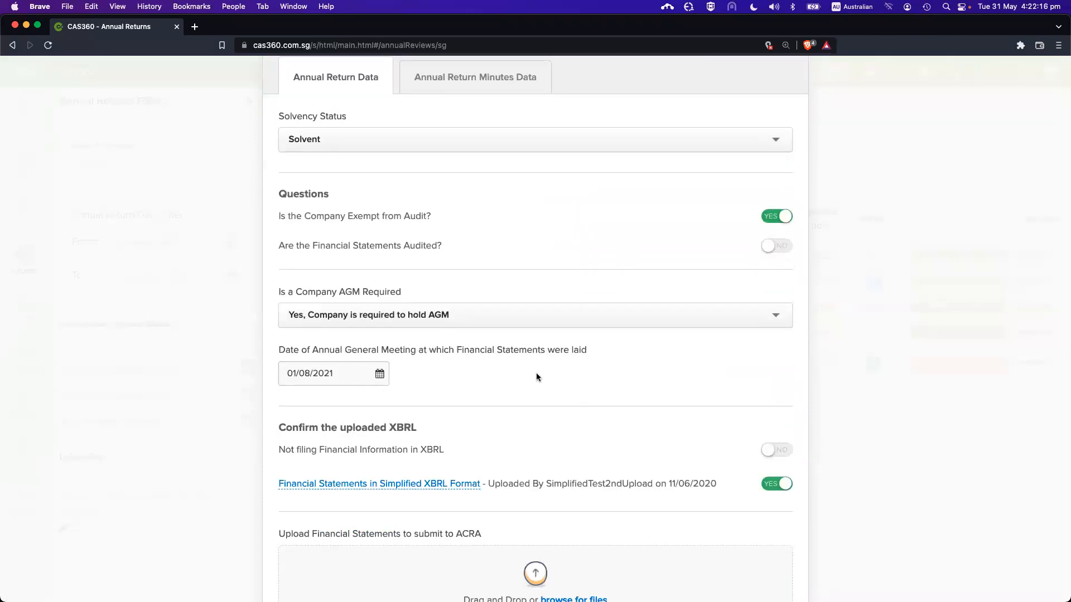
{"action": "scroll", "coordinate": [537, 373], "scroll_direction": "down", "scroll_amount": 3}
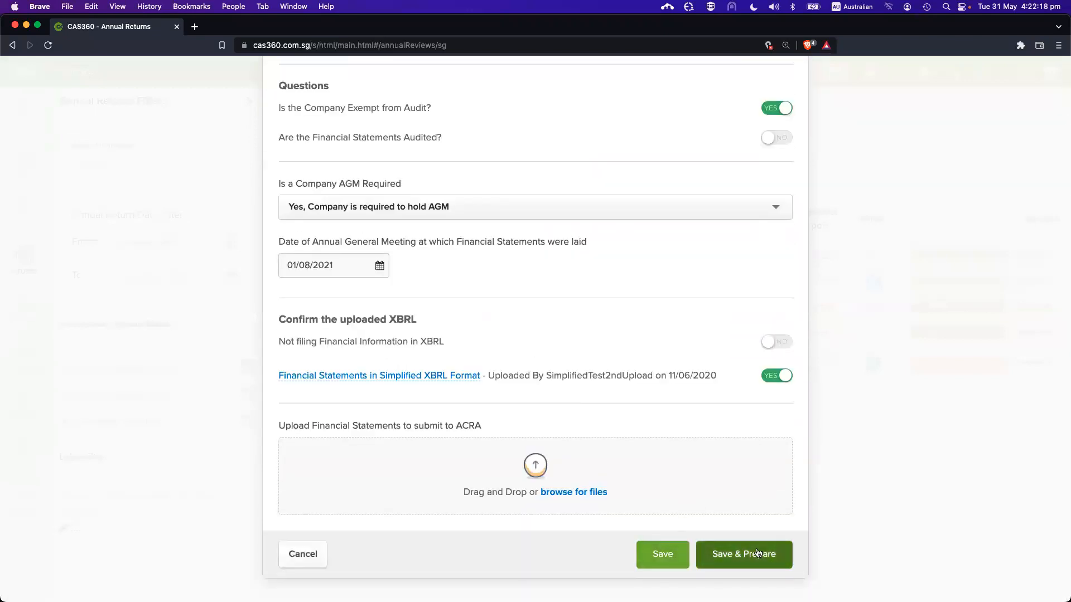
{"action": "scroll", "coordinate": [552, 303], "scroll_direction": "up", "scroll_amount": 5}
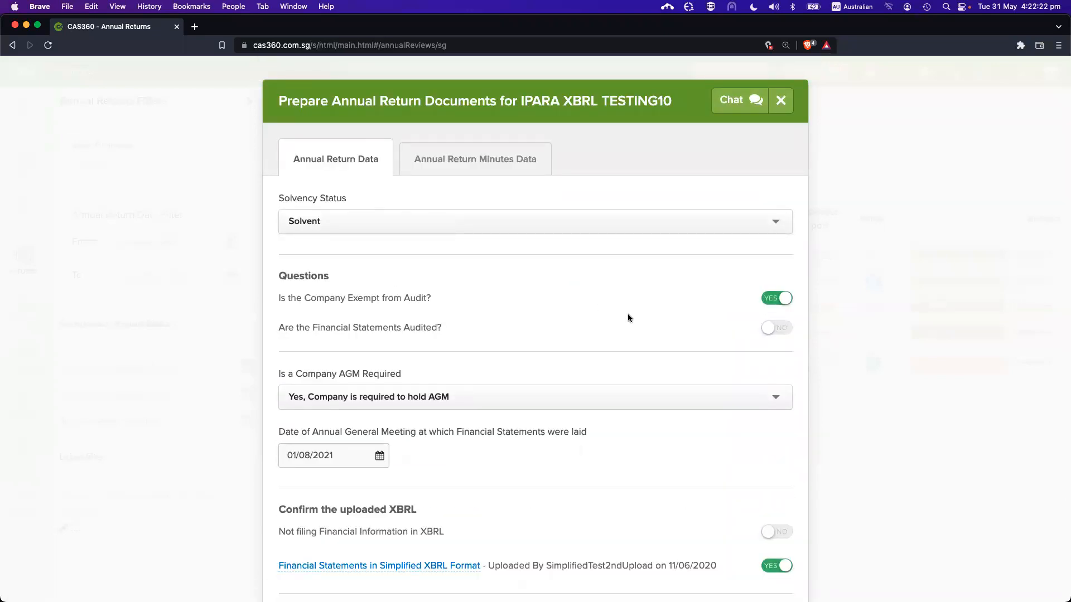
{"action": "scroll", "coordinate": [628, 318], "scroll_direction": "down", "scroll_amount": 5}
{"action": "left_click", "coordinate": [662, 554]}
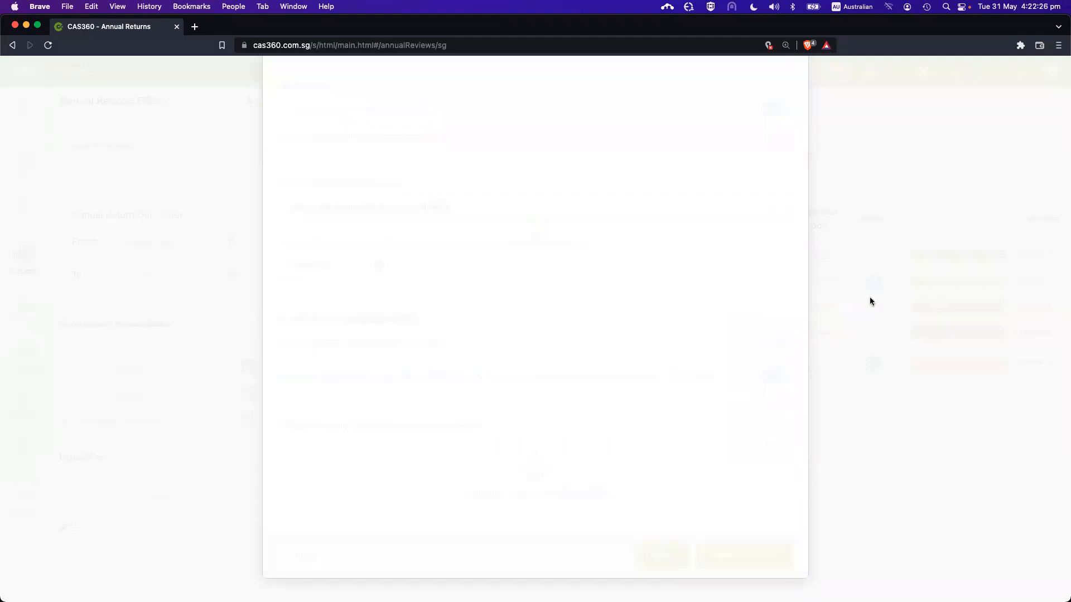
Reopen the preparation form and choose Save & Prepare
{"action": "left_click", "coordinate": [942, 308]}
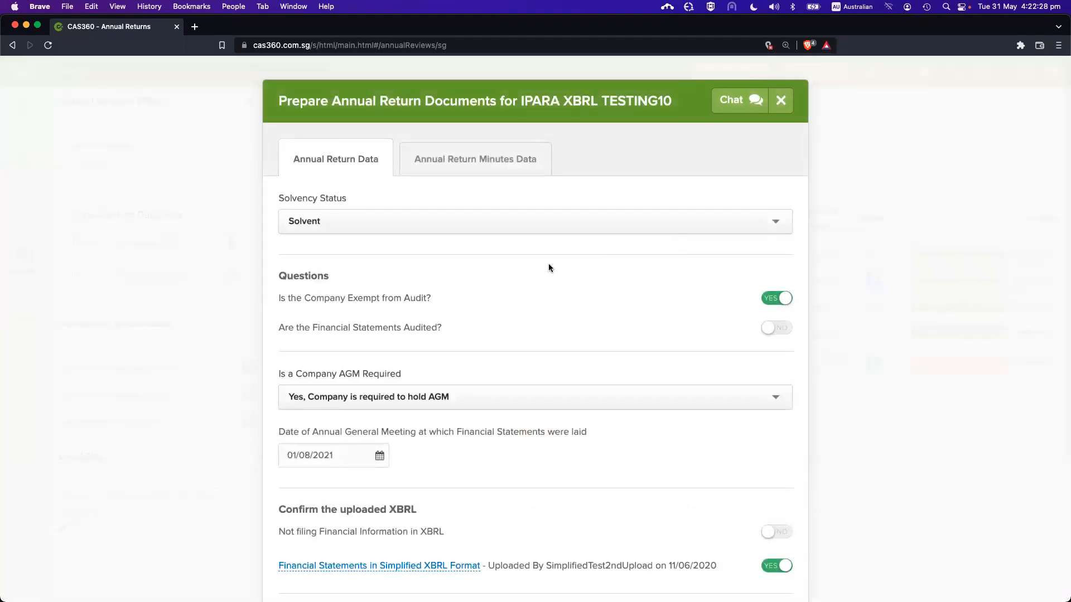
{"action": "scroll", "coordinate": [544, 268], "scroll_direction": "down", "scroll_amount": 5}
{"action": "scroll", "coordinate": [540, 270], "scroll_direction": "up", "scroll_amount": 3}
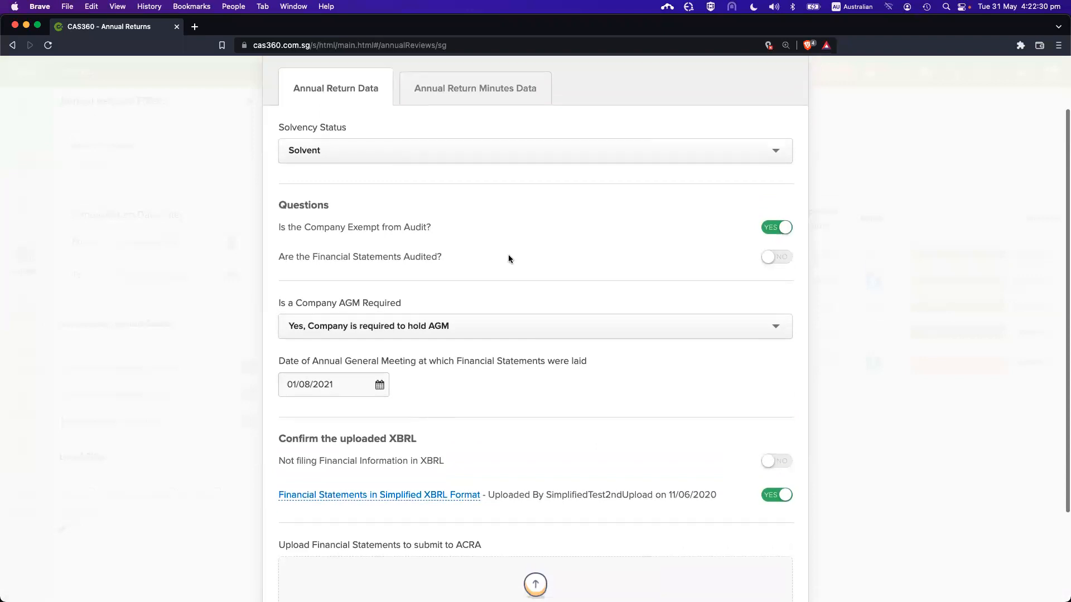
{"action": "scroll", "coordinate": [508, 259], "scroll_direction": "down", "scroll_amount": 4}
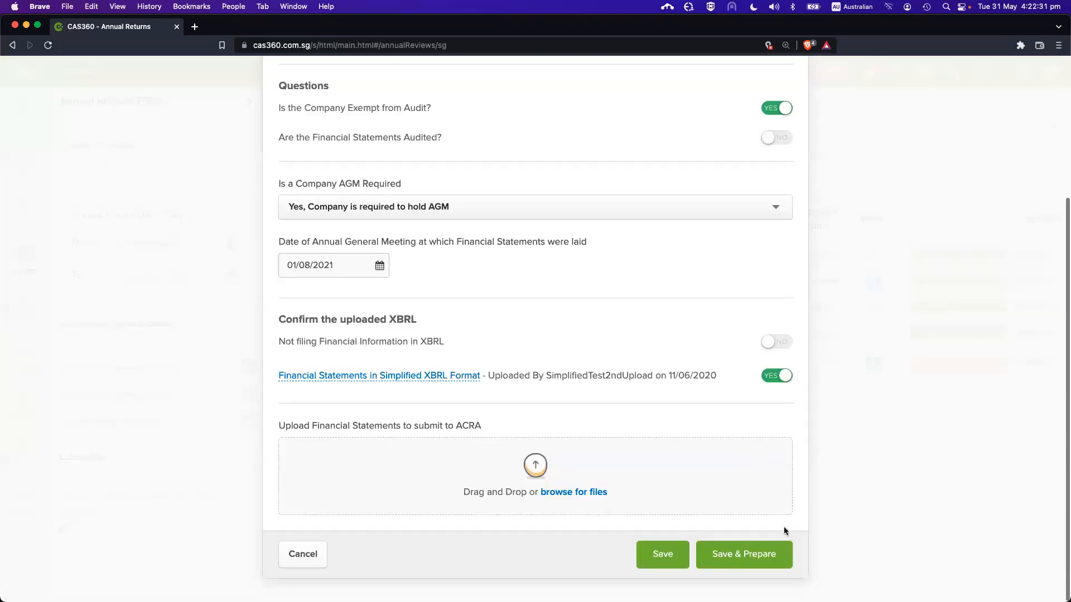
{"action": "left_click", "coordinate": [747, 555]}
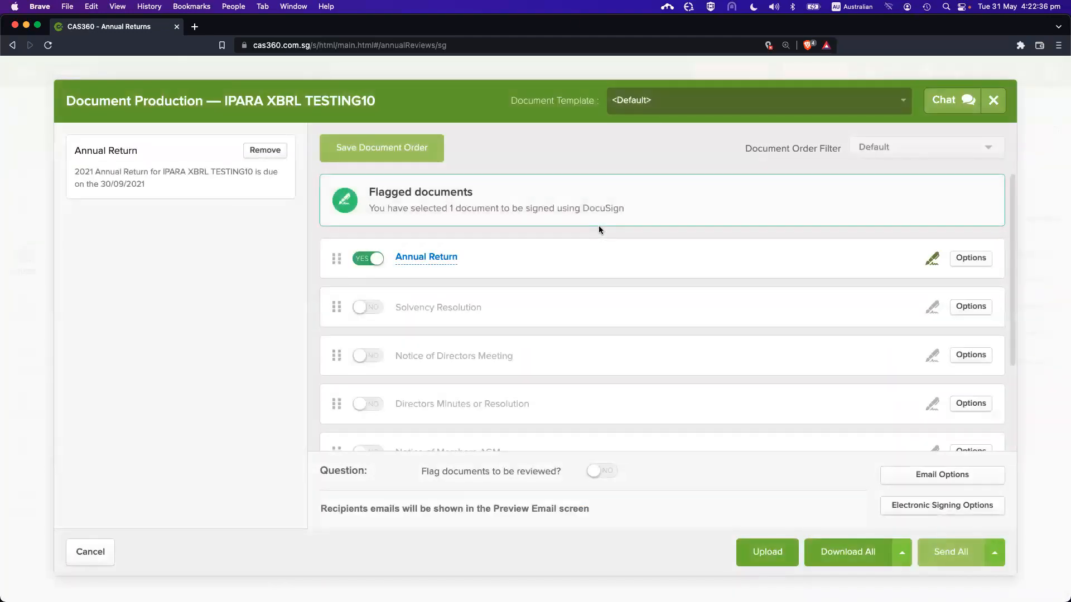
Open the generated Annual Return from Document Production as a PDF
{"action": "scroll", "coordinate": [598, 225], "scroll_direction": "down", "scroll_amount": 5}
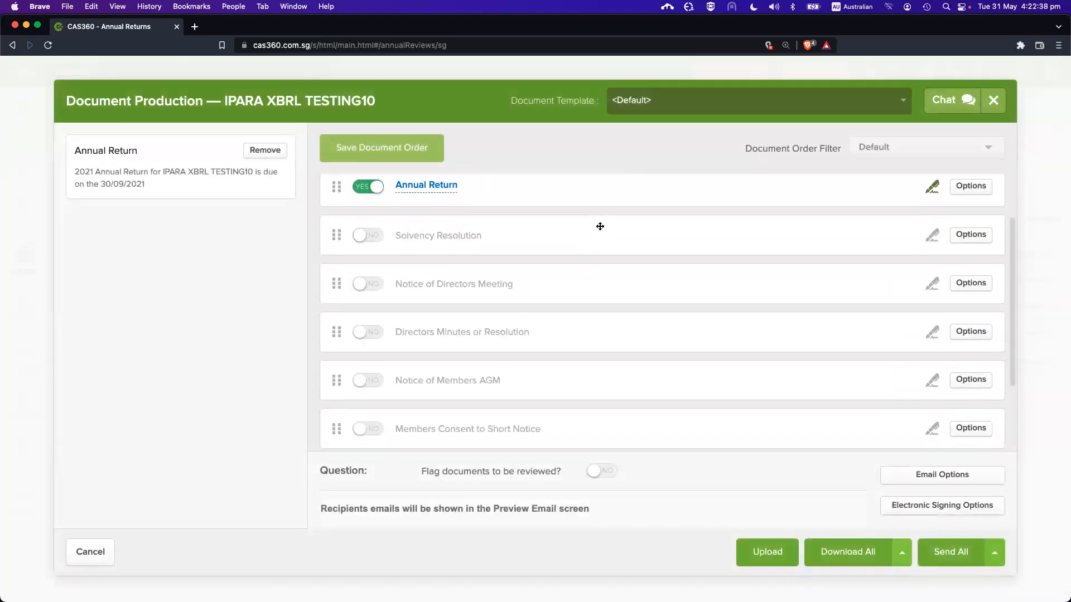
{"action": "scroll", "coordinate": [599, 226], "scroll_direction": "up", "scroll_amount": 5}
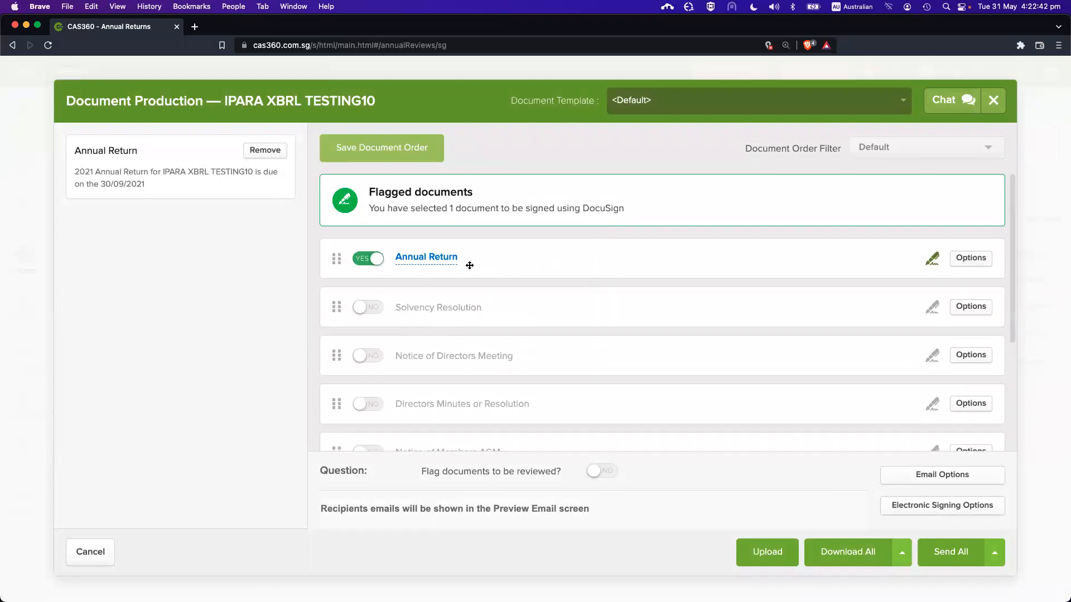
{"action": "left_click", "coordinate": [440, 260]}
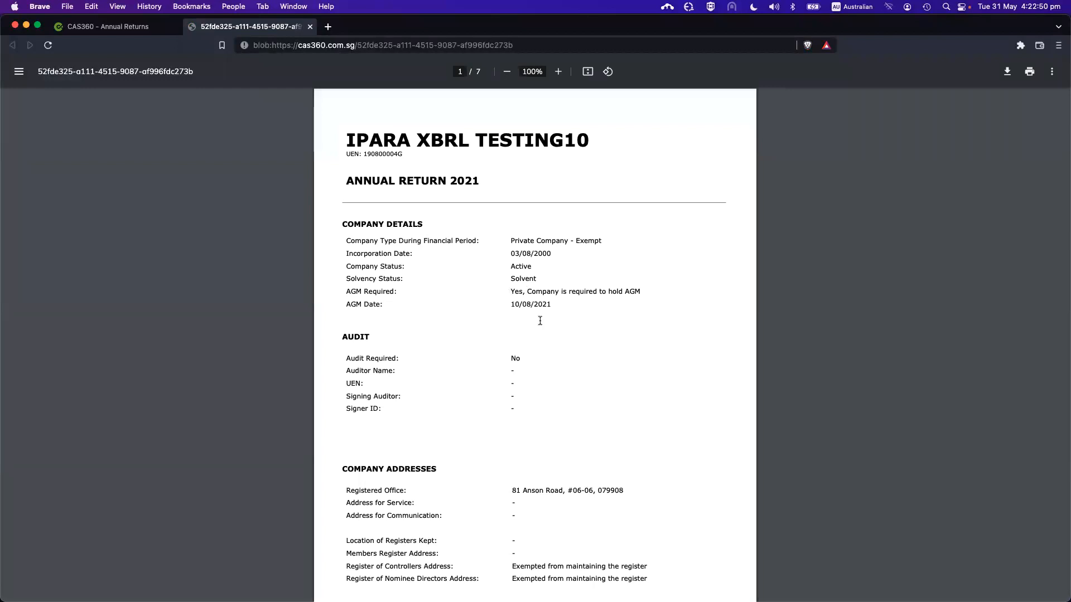
Read the Annual Return PDF through to page 7, then close the tab
{"action": "scroll", "coordinate": [513, 309], "scroll_direction": "down", "scroll_amount": 5}
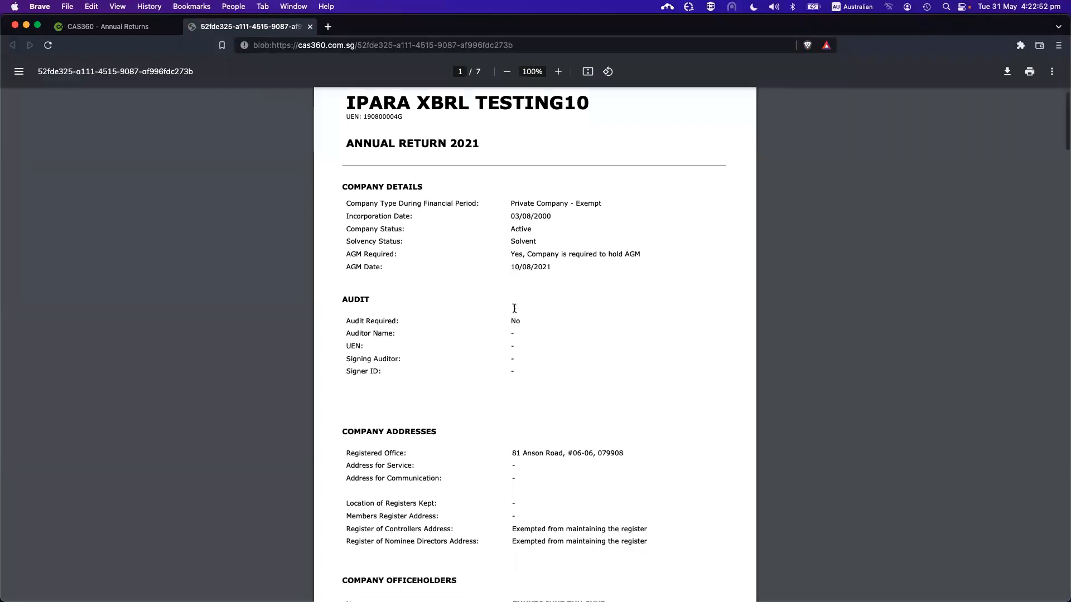
{"action": "scroll", "coordinate": [513, 308], "scroll_direction": "down", "scroll_amount": 20}
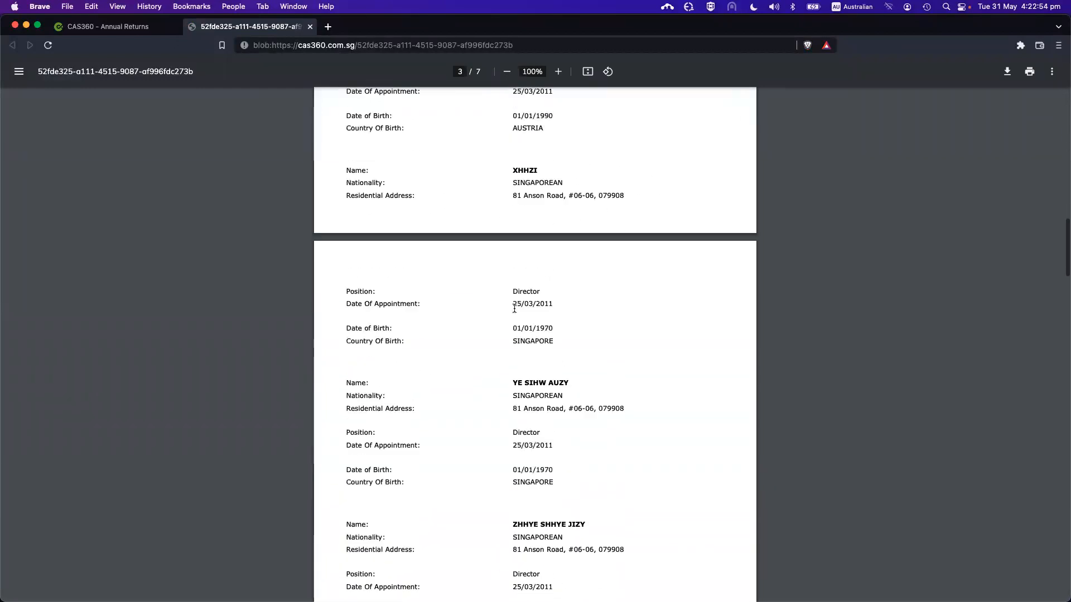
{"action": "scroll", "coordinate": [507, 355], "scroll_direction": "down", "scroll_amount": 20}
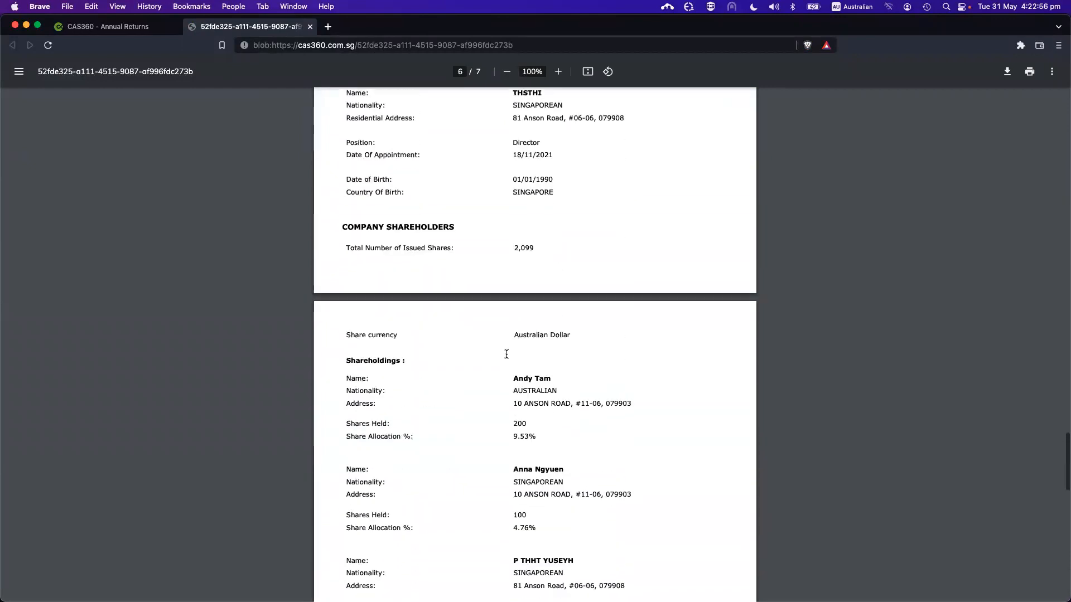
{"action": "scroll", "coordinate": [507, 355], "scroll_direction": "up", "scroll_amount": 2}
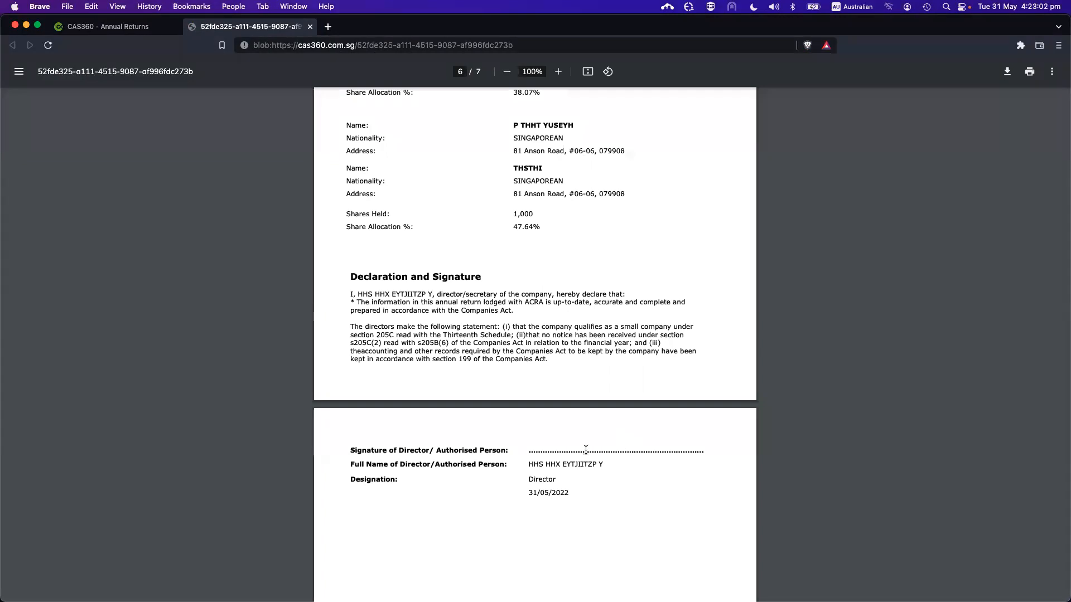
{"action": "scroll", "coordinate": [585, 450], "scroll_direction": "up", "scroll_amount": 1}
{"action": "scroll", "coordinate": [586, 450], "scroll_direction": "up", "scroll_amount": 5}
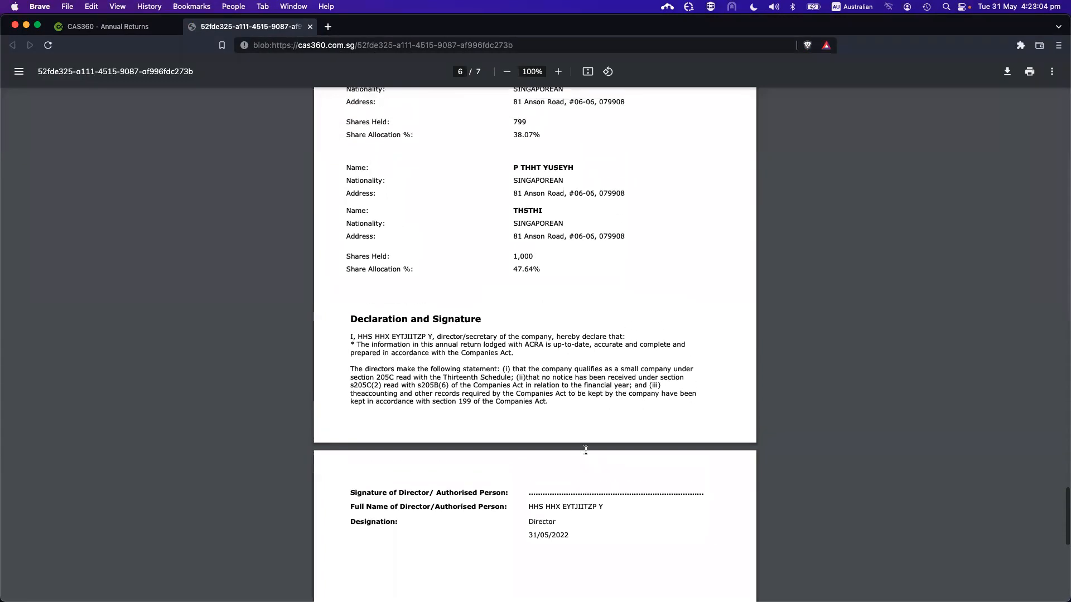
{"action": "scroll", "coordinate": [585, 450], "scroll_direction": "up", "scroll_amount": 20}
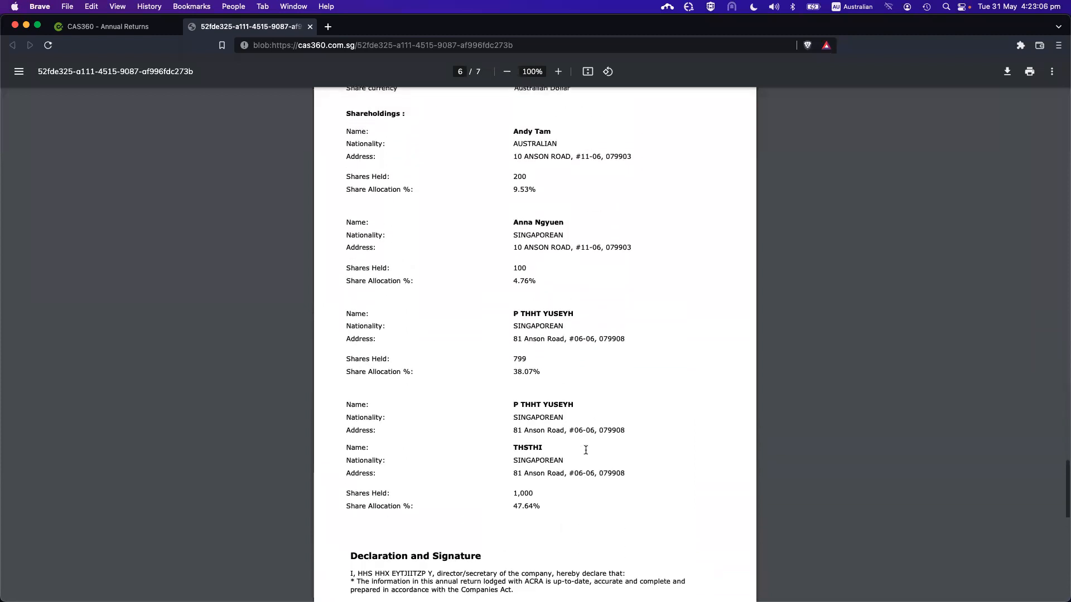
{"action": "scroll", "coordinate": [586, 450], "scroll_direction": "up", "scroll_amount": 20}
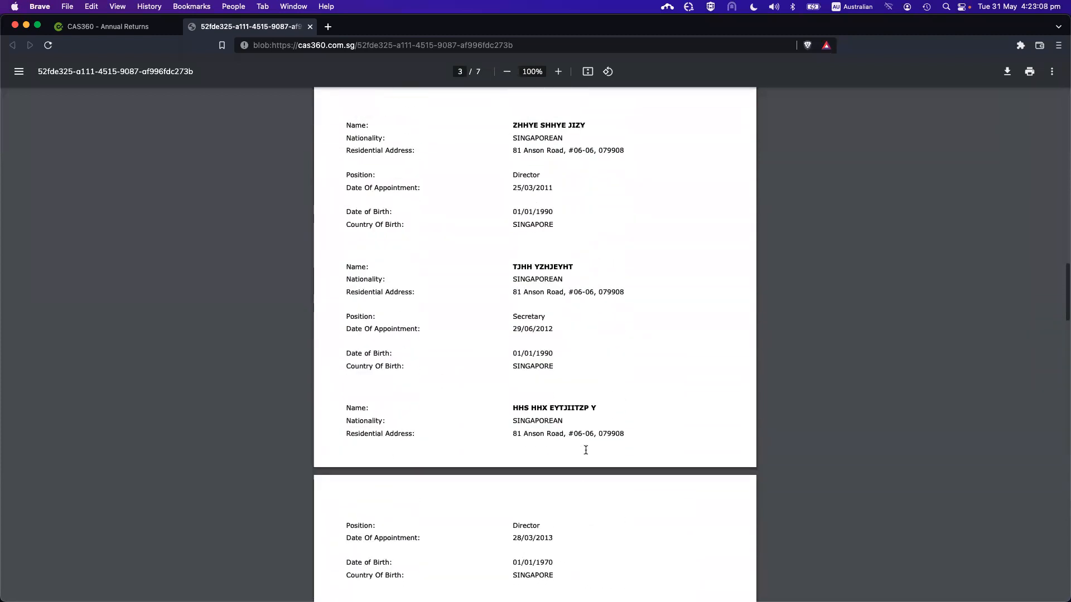
{"action": "scroll", "coordinate": [563, 405], "scroll_direction": "up", "scroll_amount": 15}
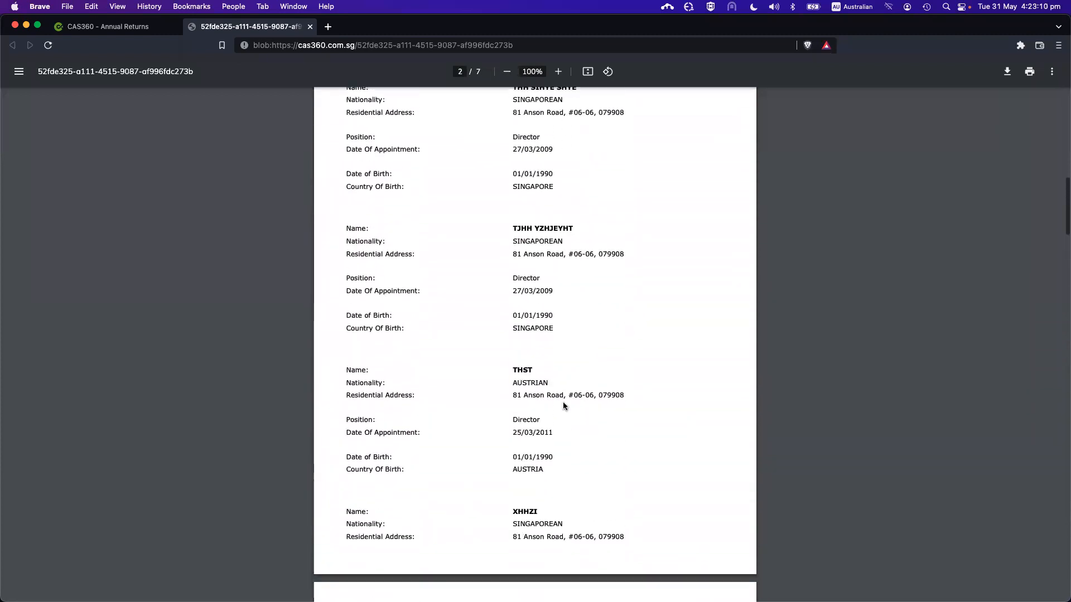
{"action": "scroll", "coordinate": [564, 403], "scroll_direction": "up", "scroll_amount": 5}
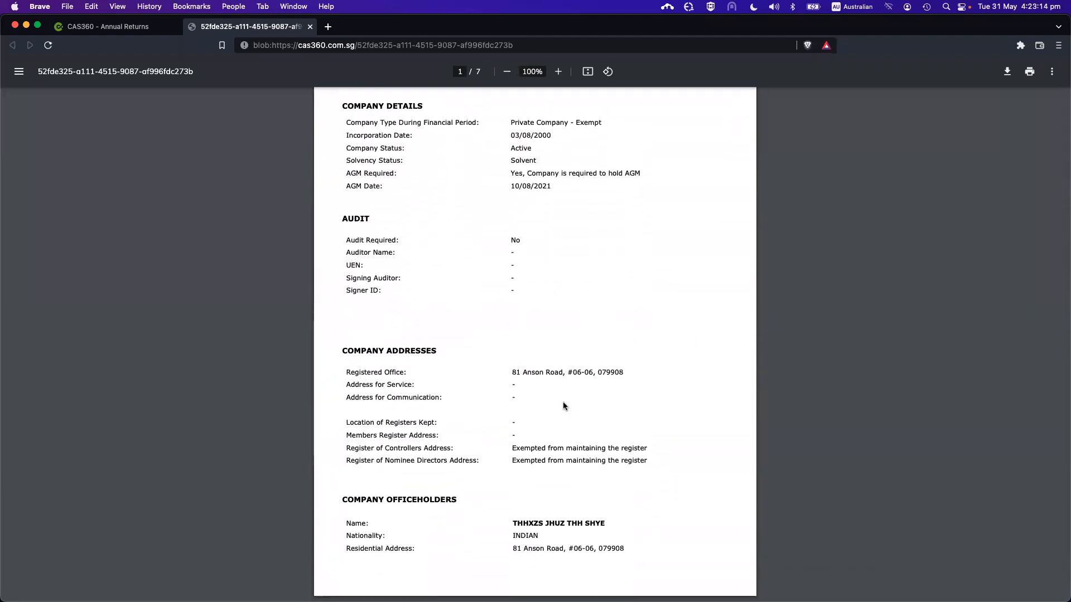
{"action": "scroll", "coordinate": [564, 402], "scroll_direction": "up", "scroll_amount": 3}
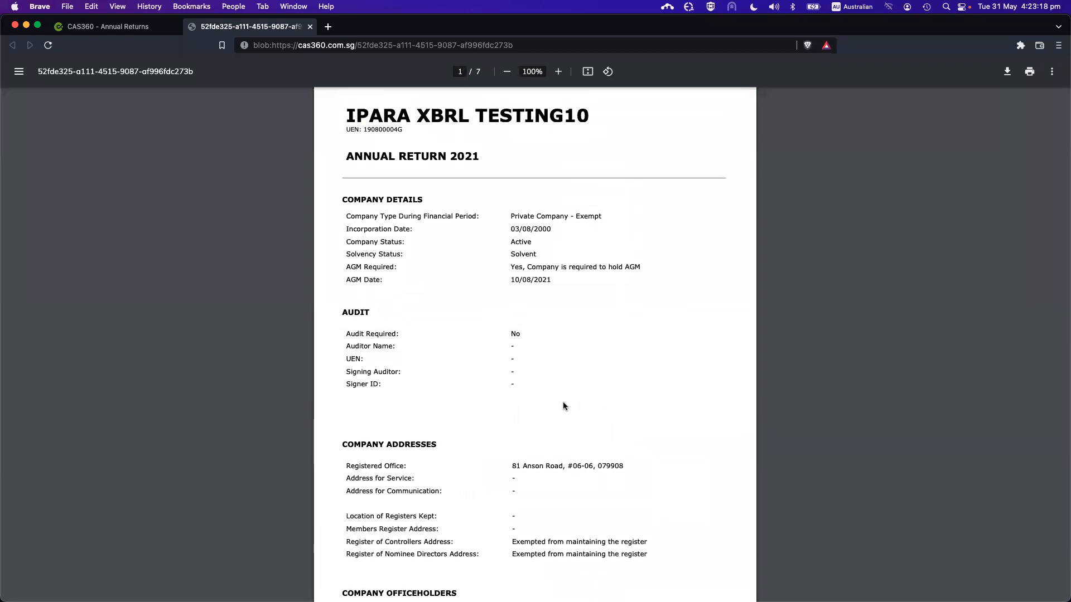
{"action": "scroll", "coordinate": [563, 402], "scroll_direction": "down", "scroll_amount": 1}
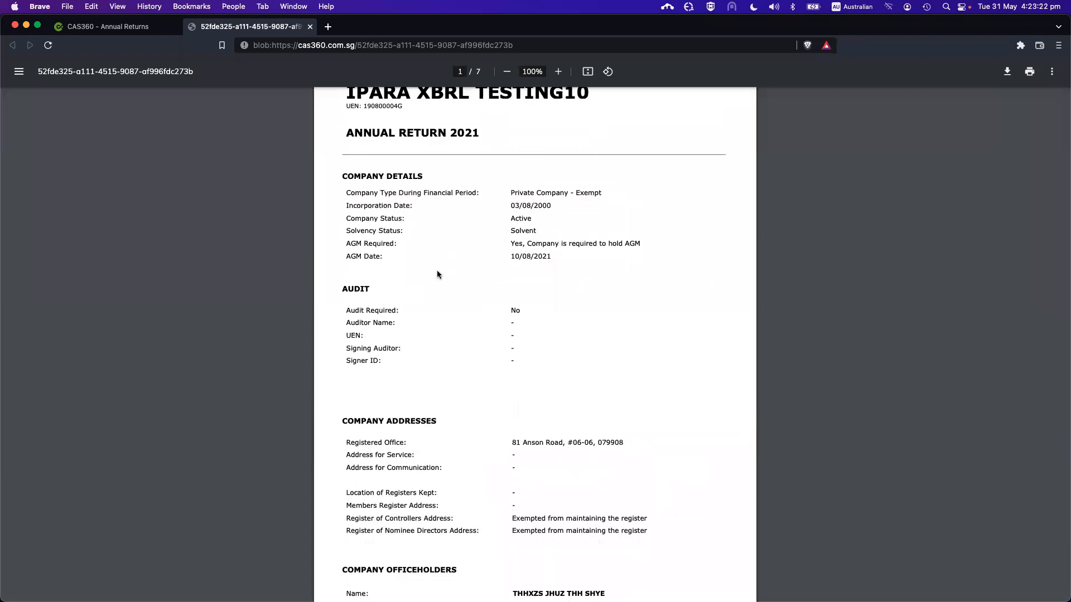
{"action": "scroll", "coordinate": [436, 274], "scroll_direction": "down", "scroll_amount": 1}
{"action": "scroll", "coordinate": [436, 273], "scroll_direction": "down", "scroll_amount": 10}
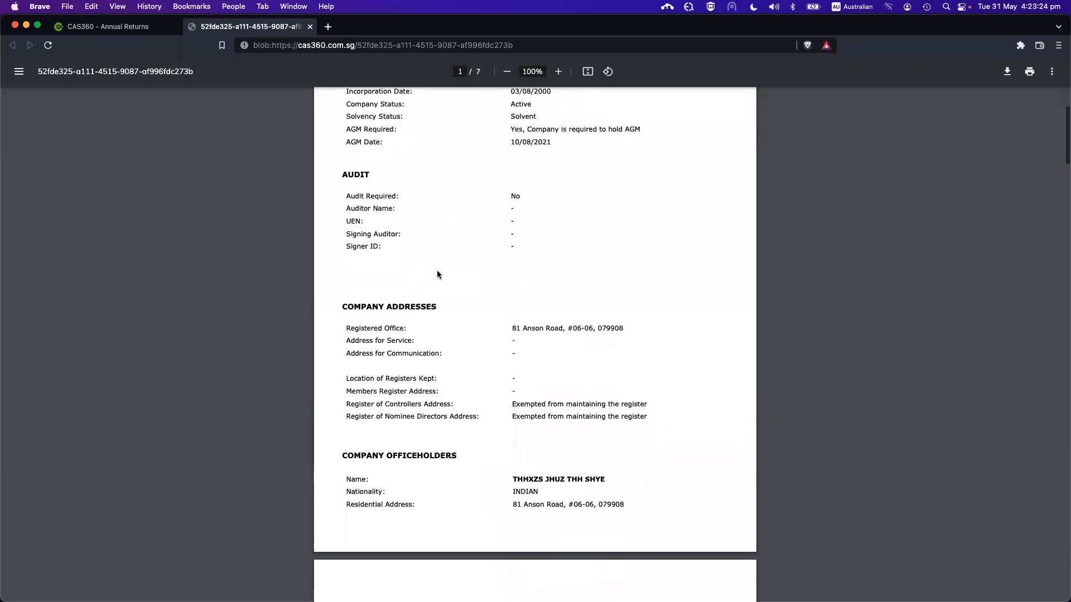
{"action": "scroll", "coordinate": [437, 273], "scroll_direction": "up", "scroll_amount": 3}
{"action": "scroll", "coordinate": [436, 273], "scroll_direction": "down", "scroll_amount": 5}
{"action": "scroll", "coordinate": [437, 273], "scroll_direction": "down", "scroll_amount": 20}
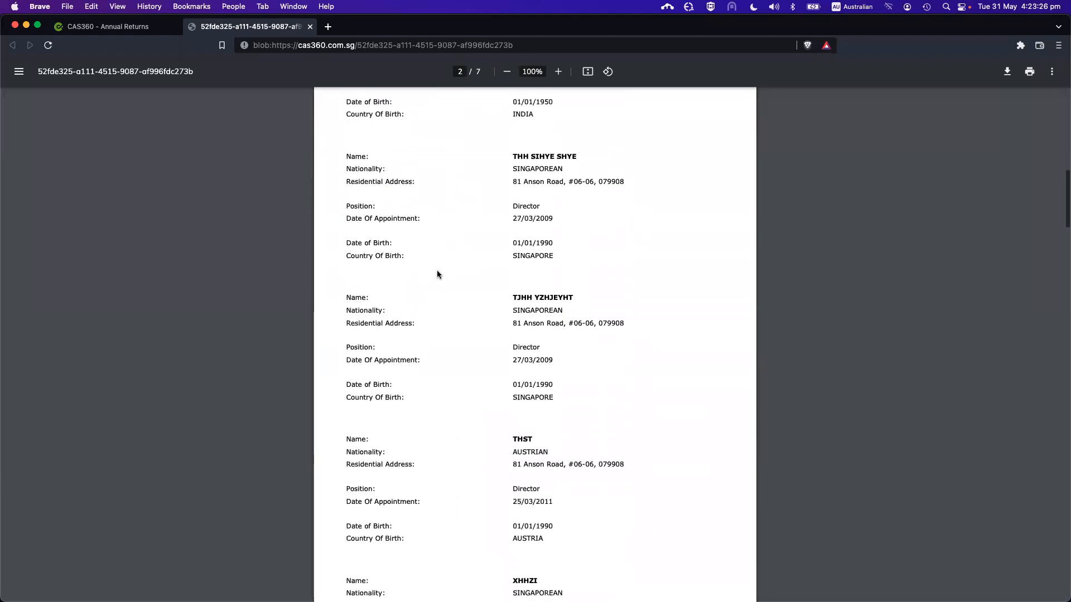
{"action": "scroll", "coordinate": [437, 273], "scroll_direction": "down", "scroll_amount": 20}
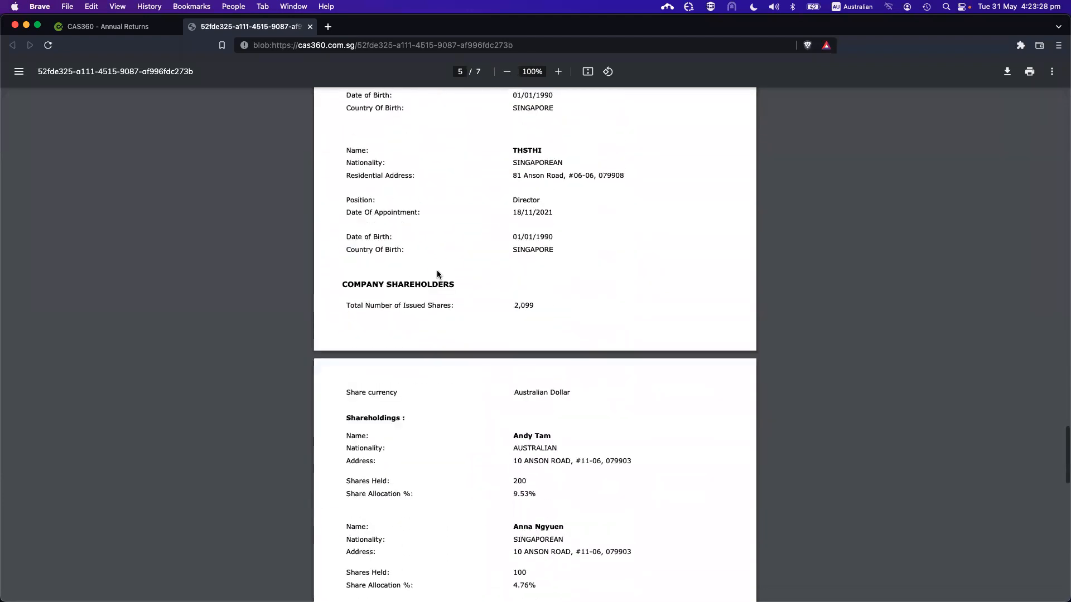
{"action": "scroll", "coordinate": [437, 273], "scroll_direction": "up", "scroll_amount": 2}
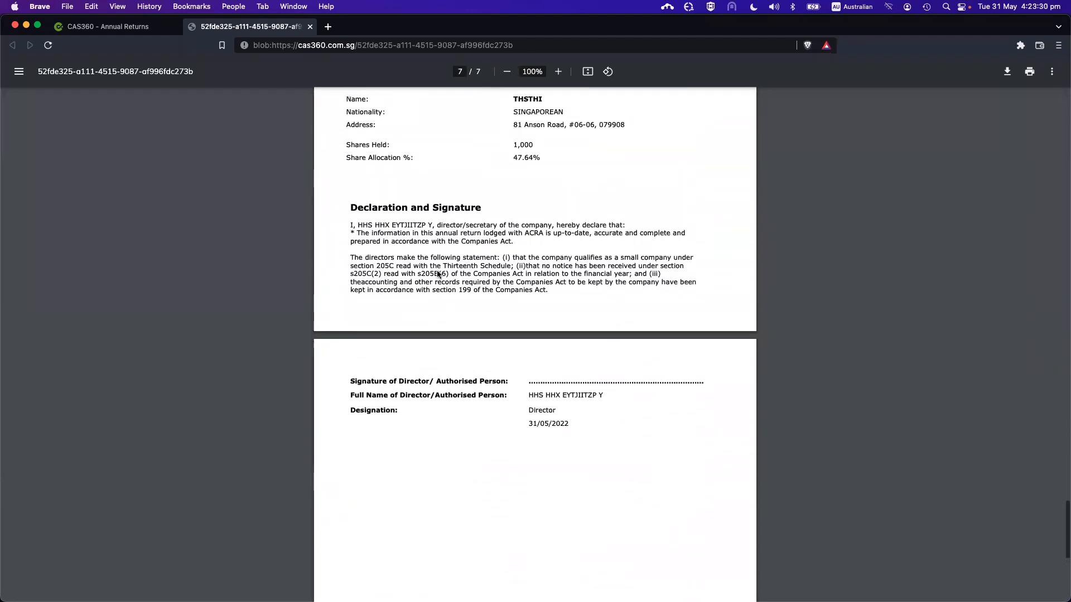
{"action": "left_click", "coordinate": [309, 26]}
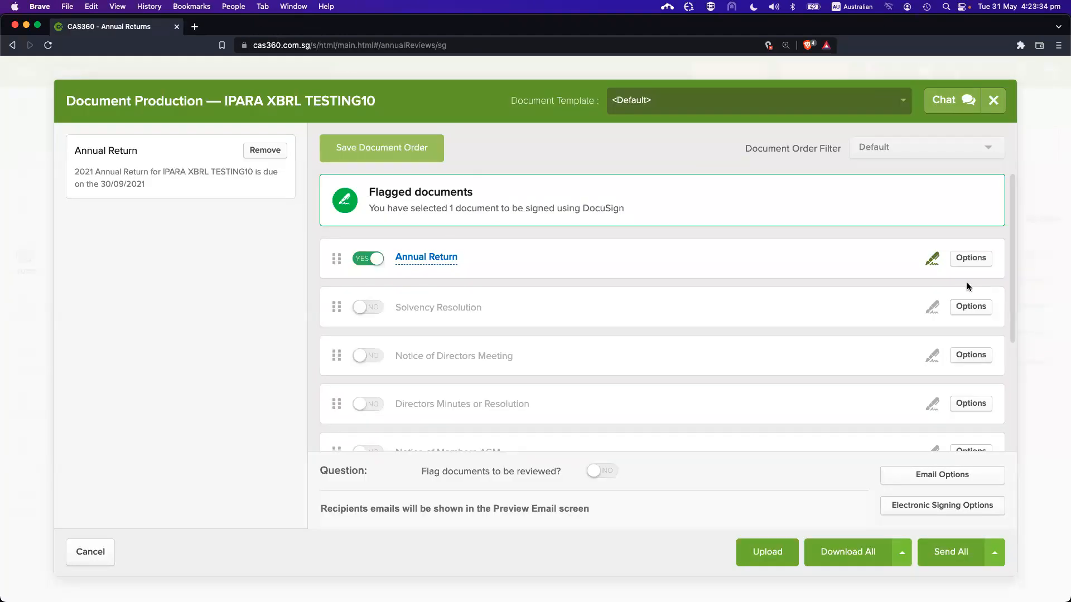
Export the Annual Return to Word and save it as Annual Return.docx
{"action": "left_click", "coordinate": [962, 264]}
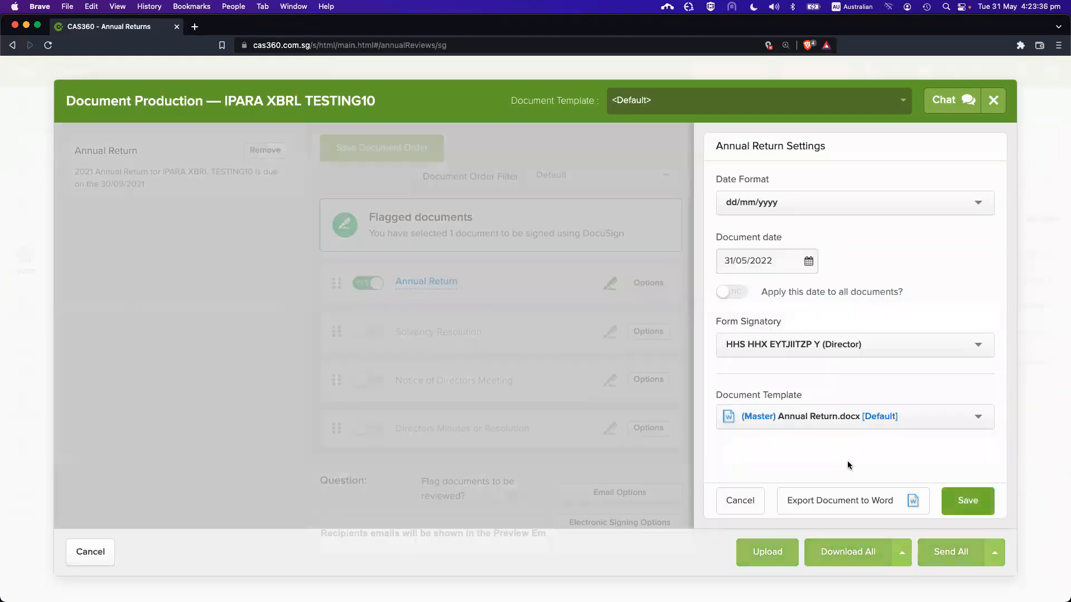
{"action": "left_click", "coordinate": [858, 505]}
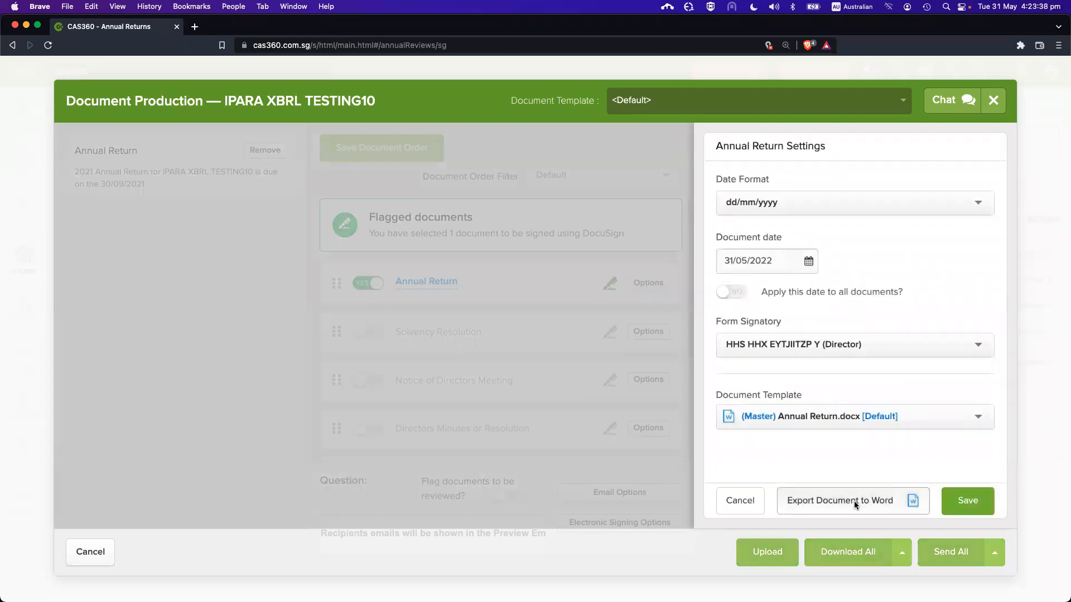
{"action": "left_click", "coordinate": [594, 338]}
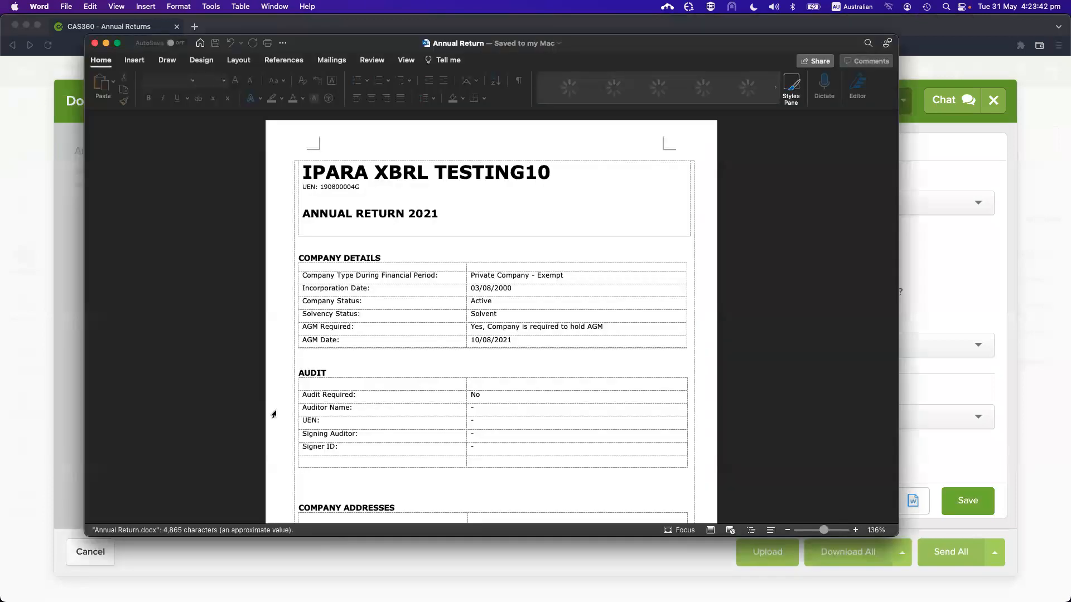
Review the Annual Return's company details and addresses in Word, then quit Word
{"action": "scroll", "coordinate": [522, 389], "scroll_direction": "down", "scroll_amount": 5}
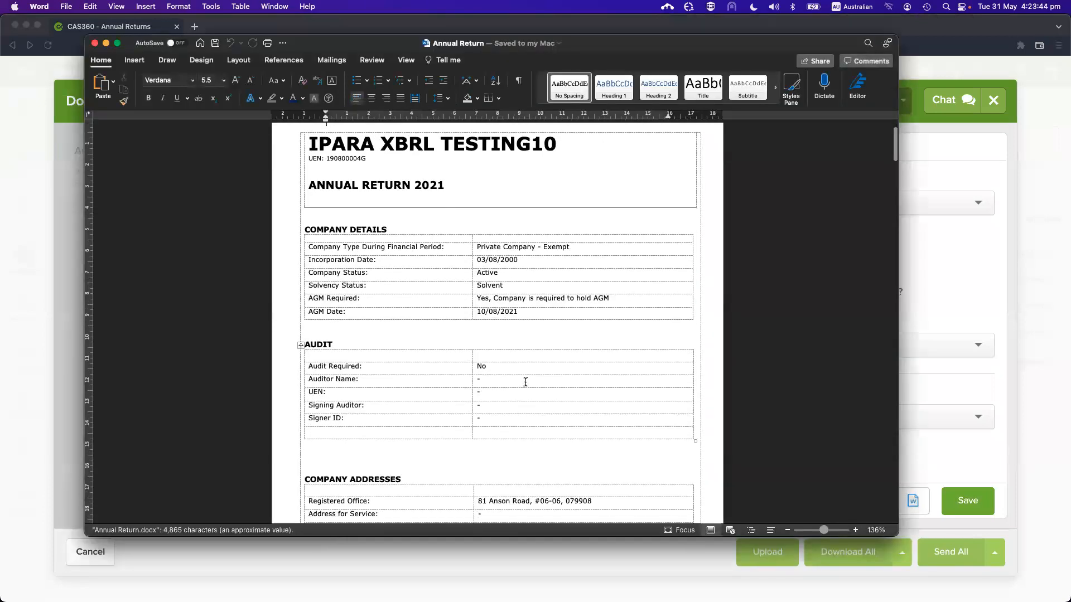
{"action": "scroll", "coordinate": [545, 407], "scroll_direction": "down", "scroll_amount": 2}
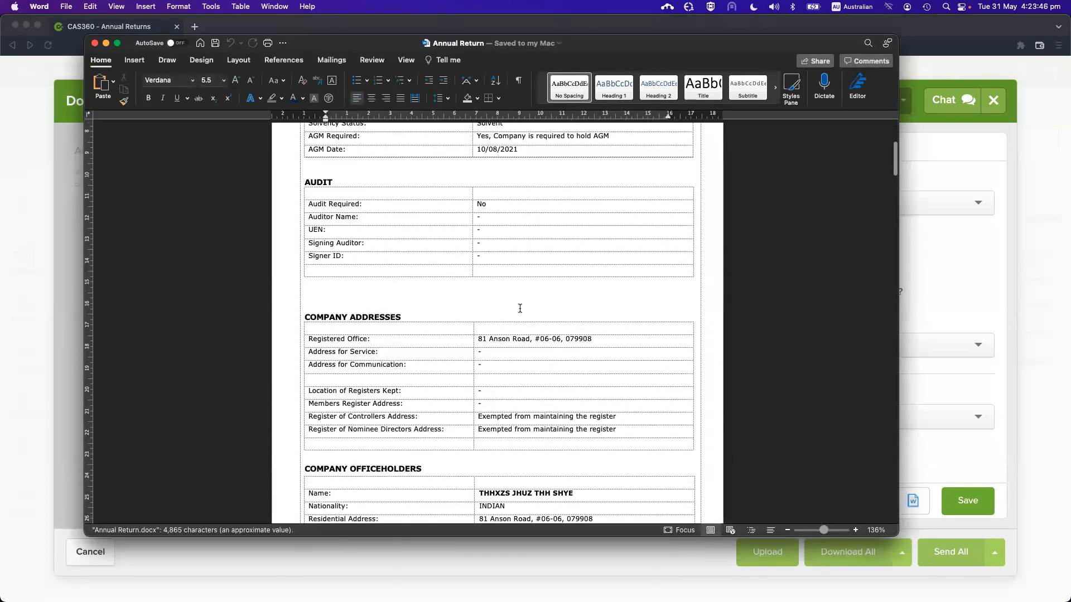
{"action": "key", "text": "super+q"}
Cancel the Annual Return settings and close Document Production
{"action": "left_click", "coordinate": [776, 421]}
{"action": "left_click", "coordinate": [775, 421]}
{"action": "left_click", "coordinate": [740, 502]}
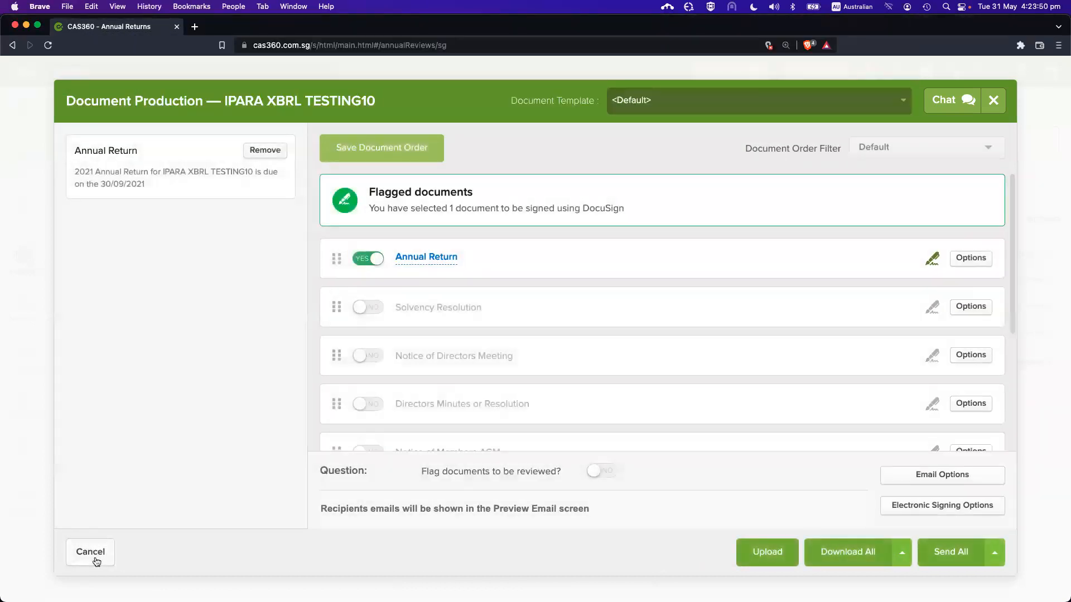
{"action": "left_click", "coordinate": [91, 555]}
Check (Master) Annual Return.docx in Settings > Document Templates, then return to Returns
{"action": "left_click", "coordinate": [23, 495]}
{"action": "left_click", "coordinate": [445, 106]}
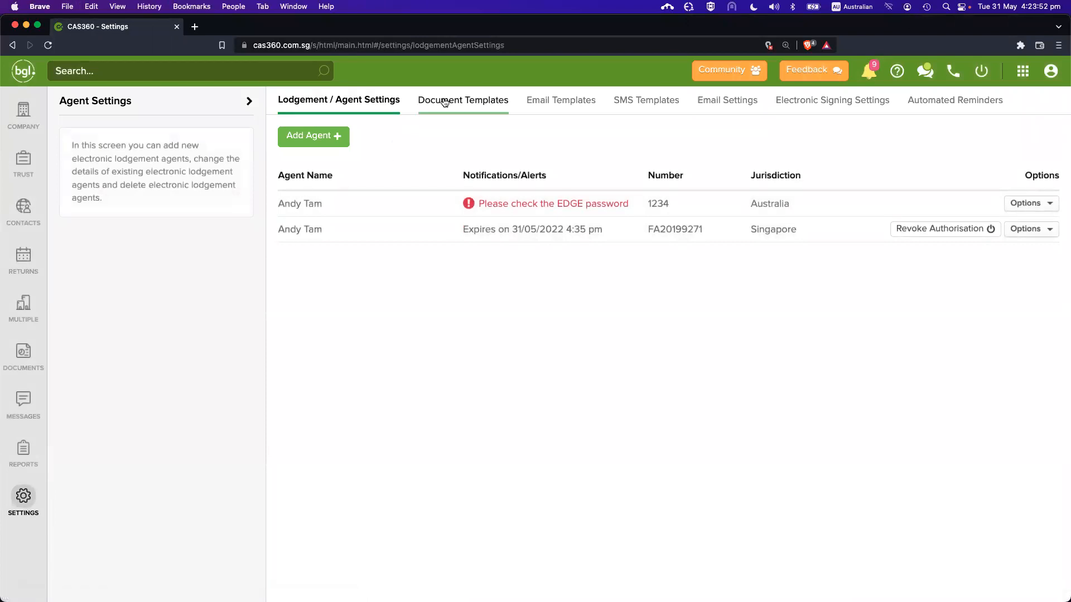
{"action": "left_click", "coordinate": [189, 398]}
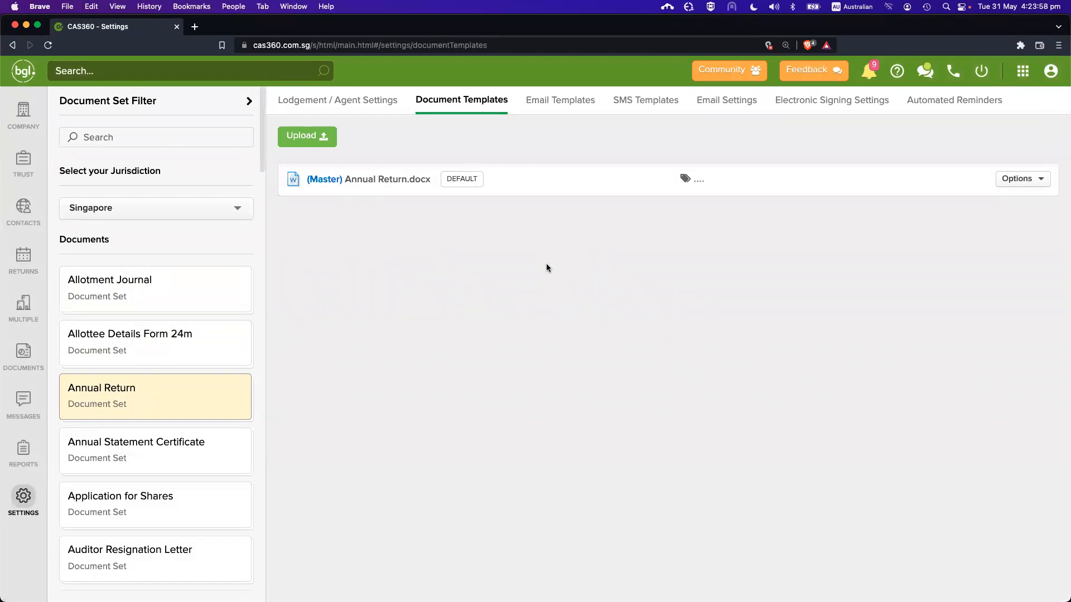
{"action": "left_click_drag", "start_coordinate": [347, 180], "coordinate": [373, 219]}
{"action": "left_click", "coordinate": [29, 265]}
Prepare IPARA XBRL TESTING10's documents again with Save & Prepare
{"action": "left_click", "coordinate": [924, 301]}
{"action": "scroll", "coordinate": [793, 490], "scroll_direction": "down", "scroll_amount": 5}
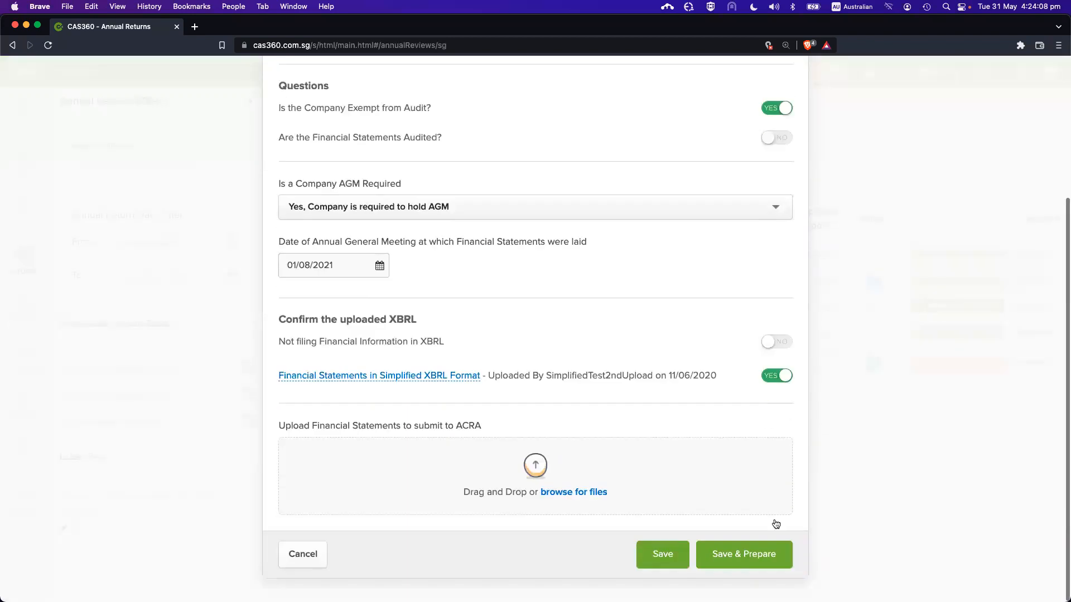
{"action": "left_click", "coordinate": [751, 553]}
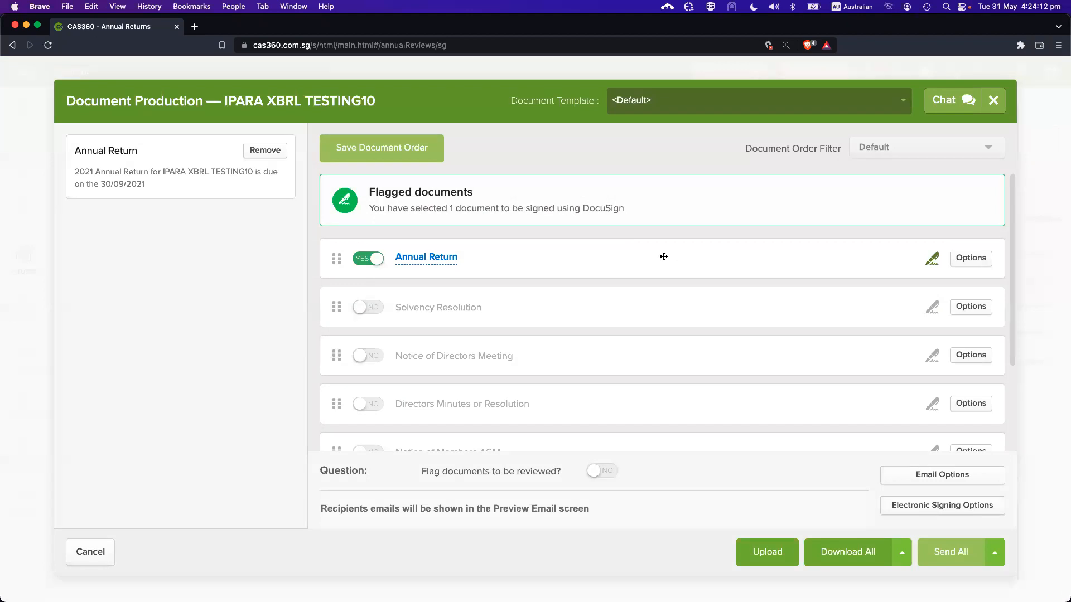
Make a different director the Annual Return's Form Signatory, save, and accept the warning
{"action": "left_click", "coordinate": [972, 258]}
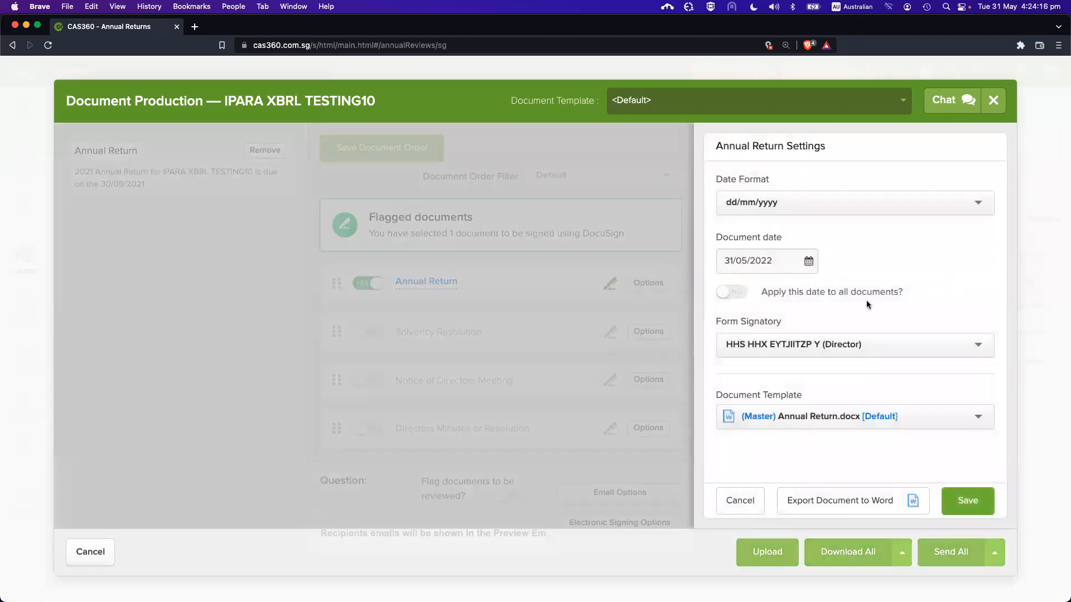
{"action": "left_click", "coordinate": [793, 333]}
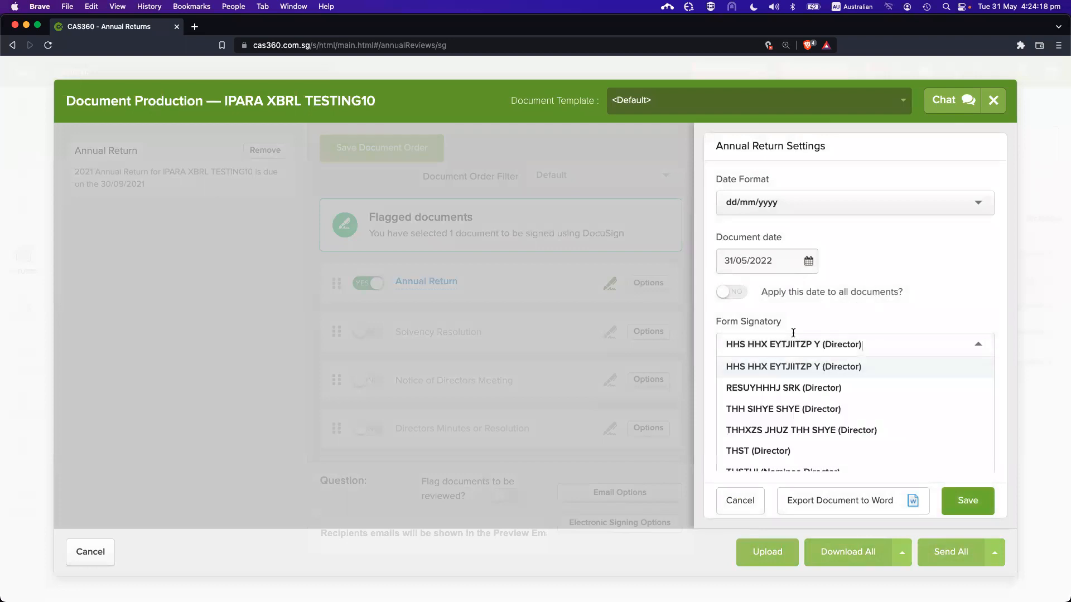
{"action": "left_click_drag", "start_coordinate": [722, 322], "coordinate": [781, 324]}
{"action": "left_click", "coordinate": [780, 326]}
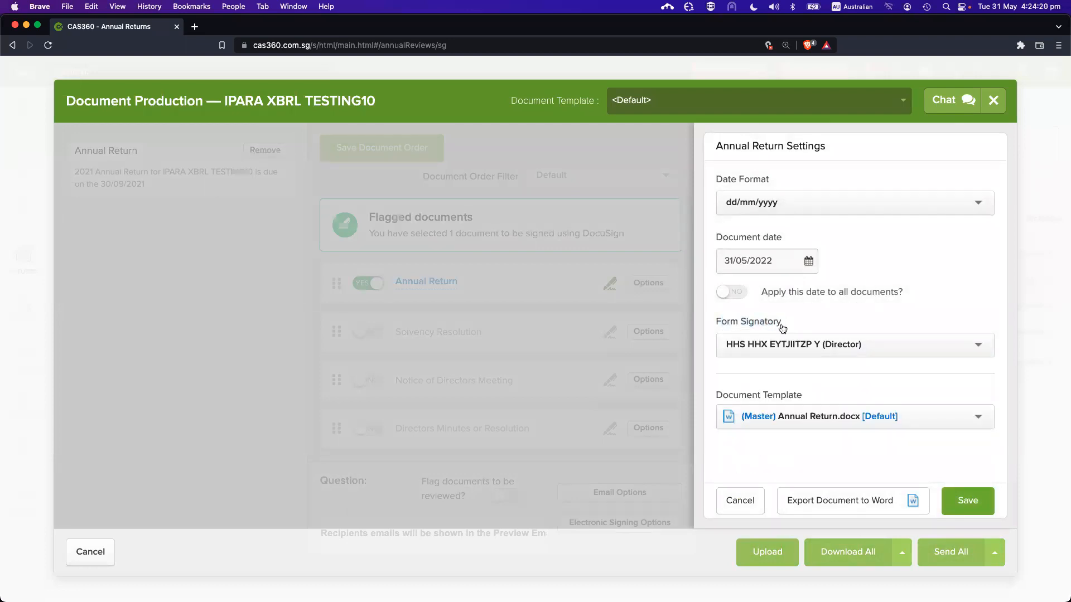
{"action": "left_click", "coordinate": [811, 351]}
{"action": "scroll", "coordinate": [770, 407], "scroll_direction": "down", "scroll_amount": 10}
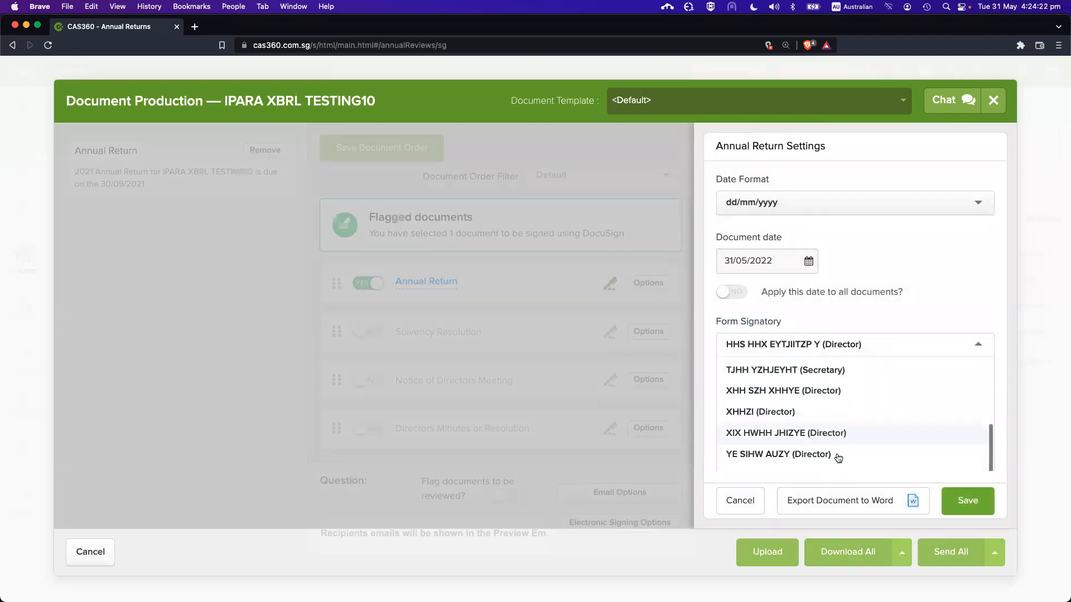
{"action": "scroll", "coordinate": [843, 401], "scroll_direction": "down", "scroll_amount": 2}
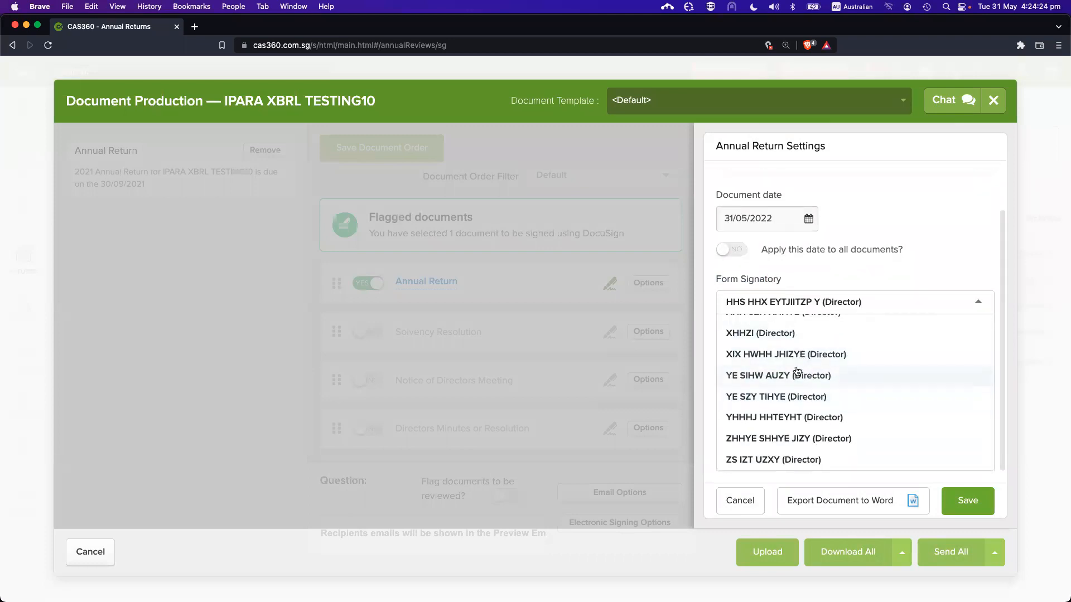
{"action": "left_click", "coordinate": [775, 377]}
{"action": "left_click", "coordinate": [965, 500]}
{"action": "left_click", "coordinate": [840, 370]}
Open the regenerated Annual Return PDF, confirm the new director signs the Declaration, then close it
{"action": "left_click", "coordinate": [433, 323]}
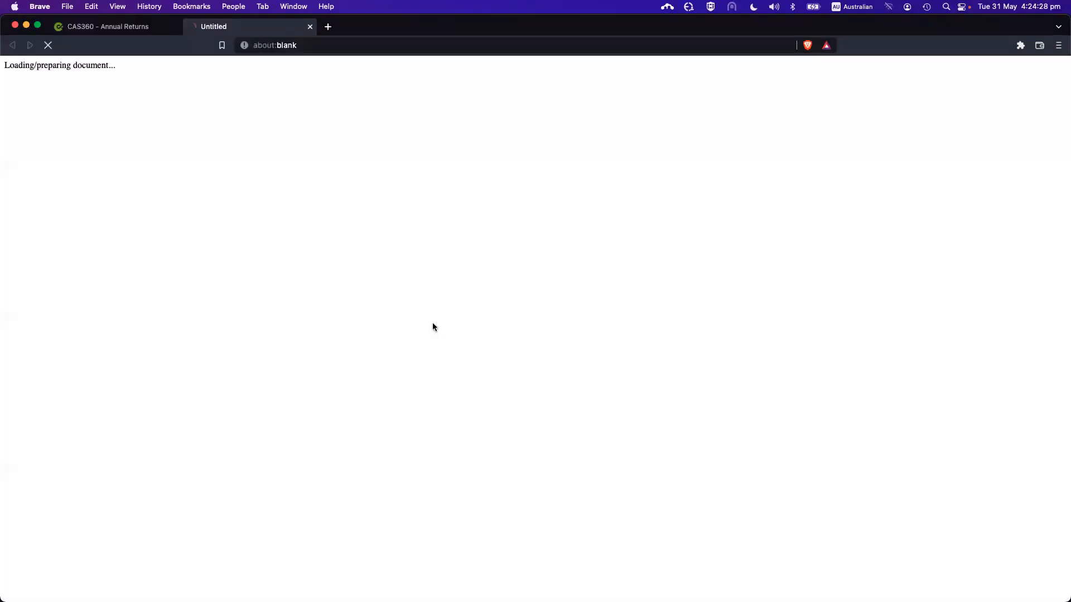
{"action": "scroll", "coordinate": [605, 336], "scroll_direction": "down", "scroll_amount": 20}
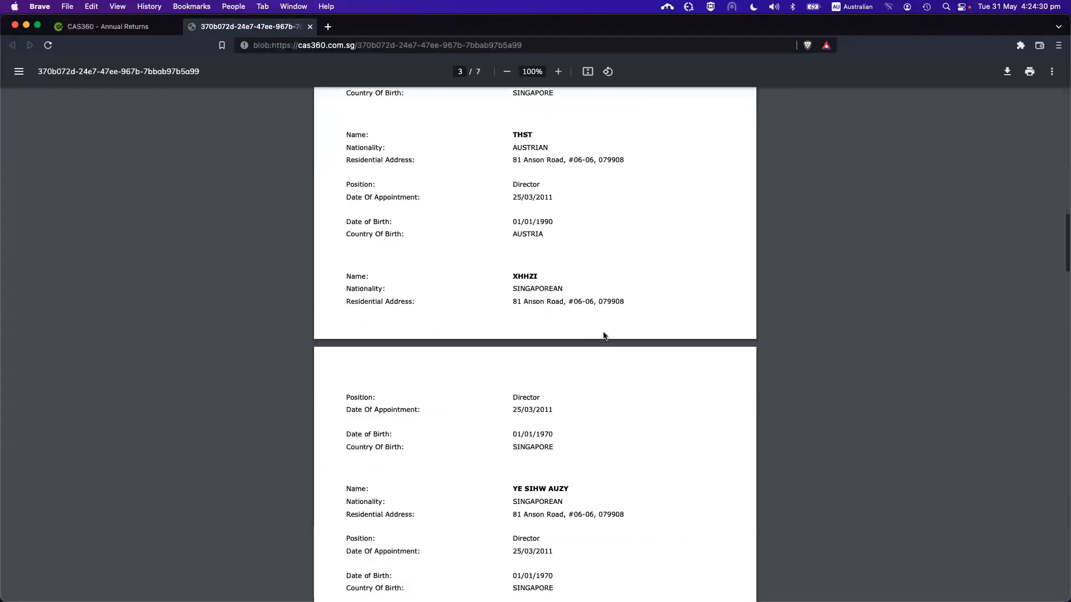
{"action": "scroll", "coordinate": [603, 335], "scroll_direction": "up", "scroll_amount": 3}
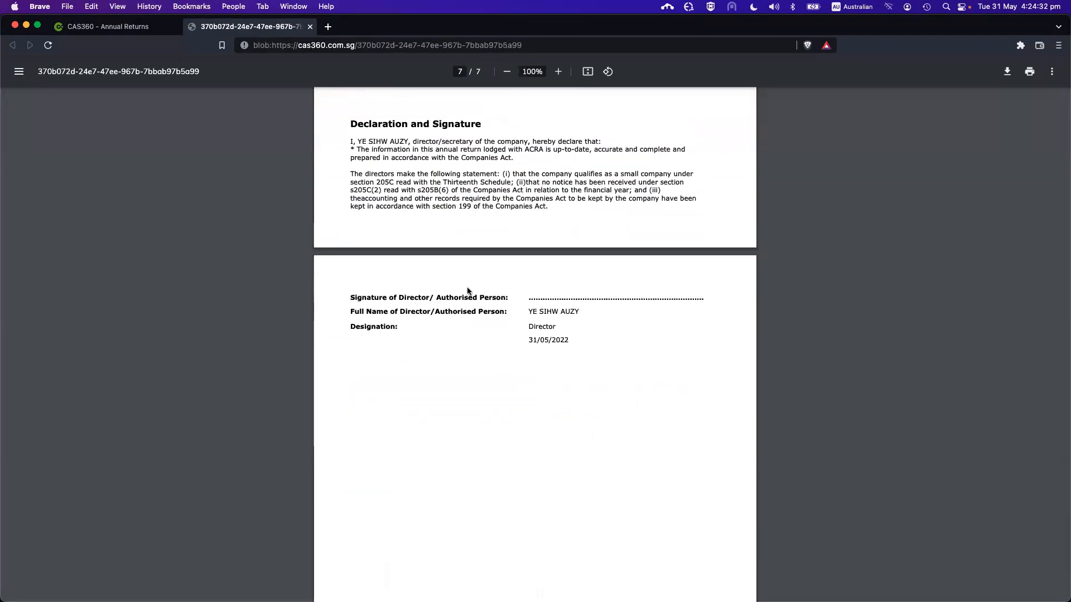
{"action": "scroll", "coordinate": [465, 319], "scroll_direction": "up", "scroll_amount": 1}
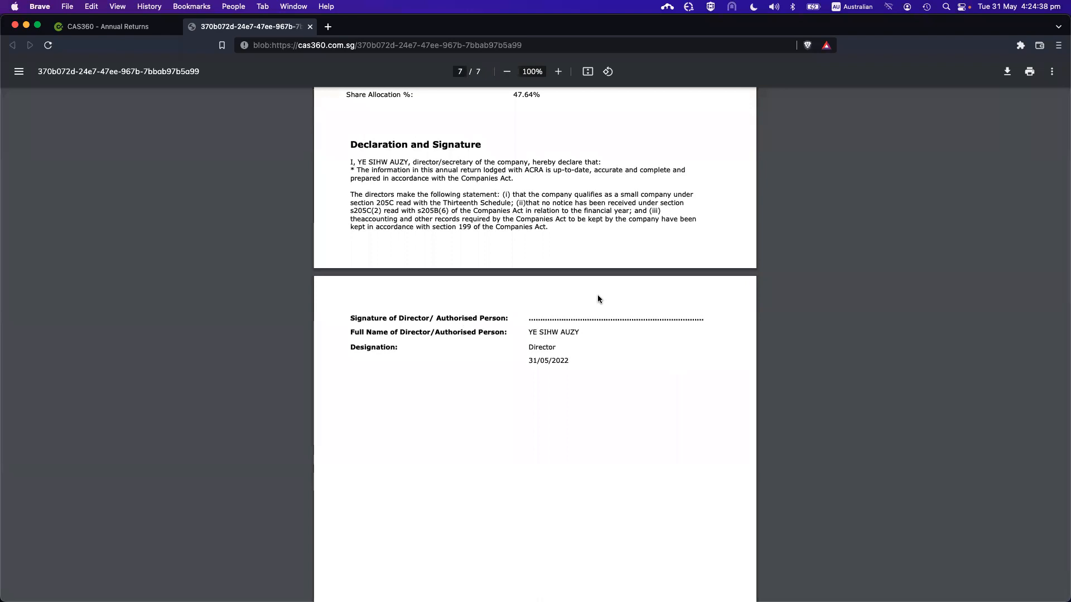
{"action": "left_click", "coordinate": [310, 27]}
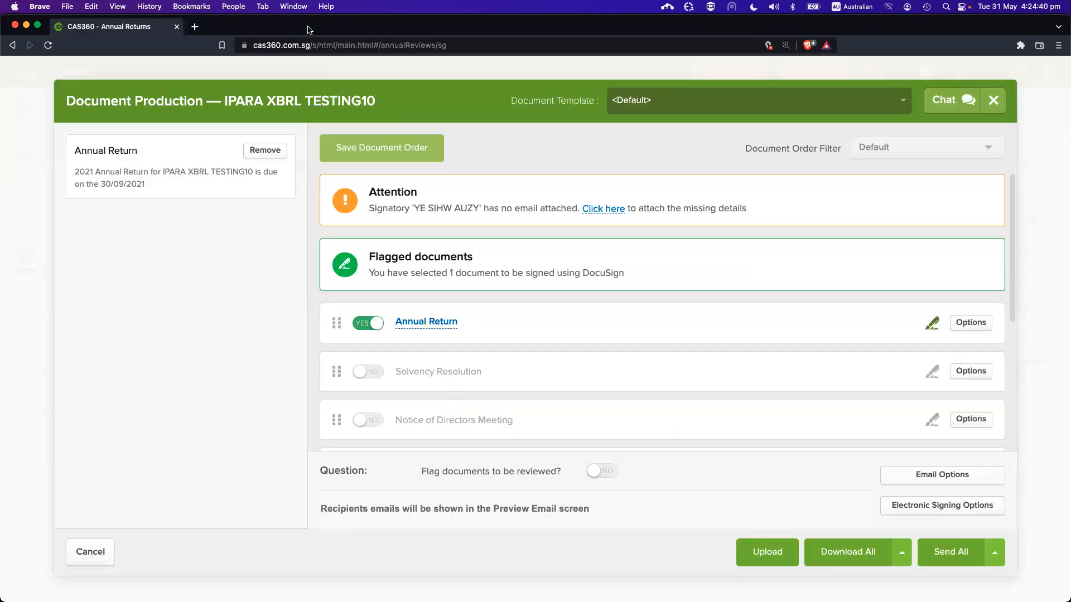
Include the meeting notices, minutes and Annual Statement Certificate, then preview Directors Minutes as PDF
{"action": "scroll", "coordinate": [544, 343], "scroll_direction": "down", "scroll_amount": 1}
{"action": "scroll", "coordinate": [450, 297], "scroll_direction": "down", "scroll_amount": 4}
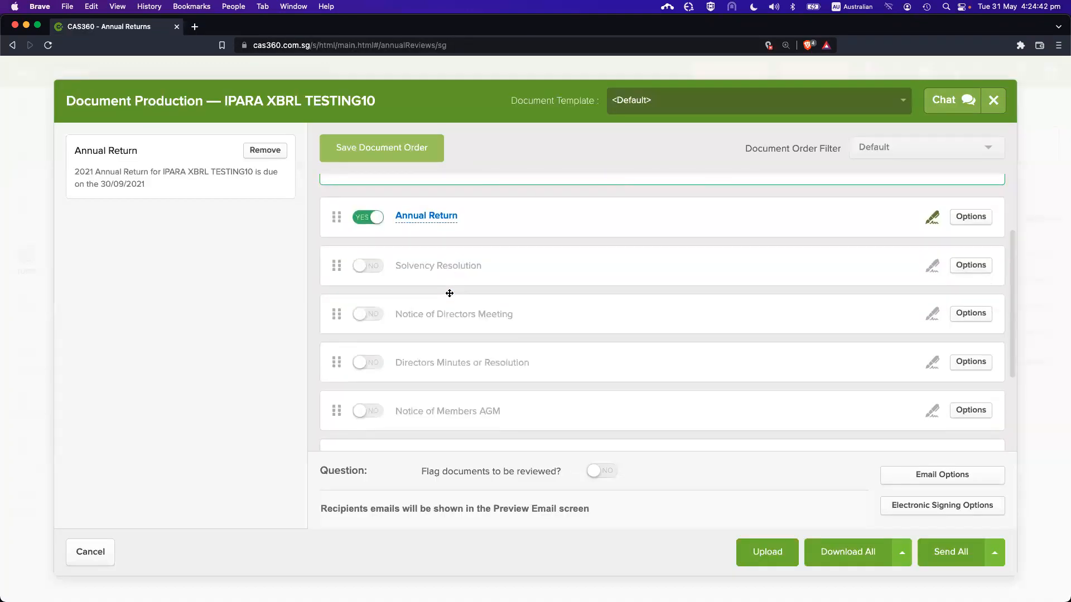
{"action": "left_click", "coordinate": [373, 252]}
{"action": "left_click", "coordinate": [373, 307]}
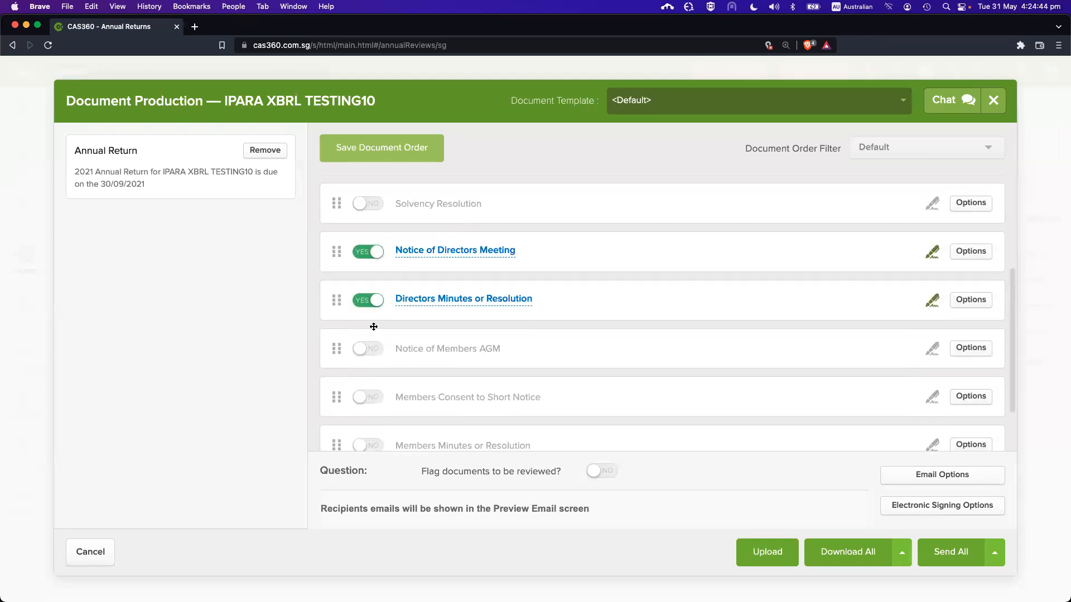
{"action": "left_click", "coordinate": [368, 353]}
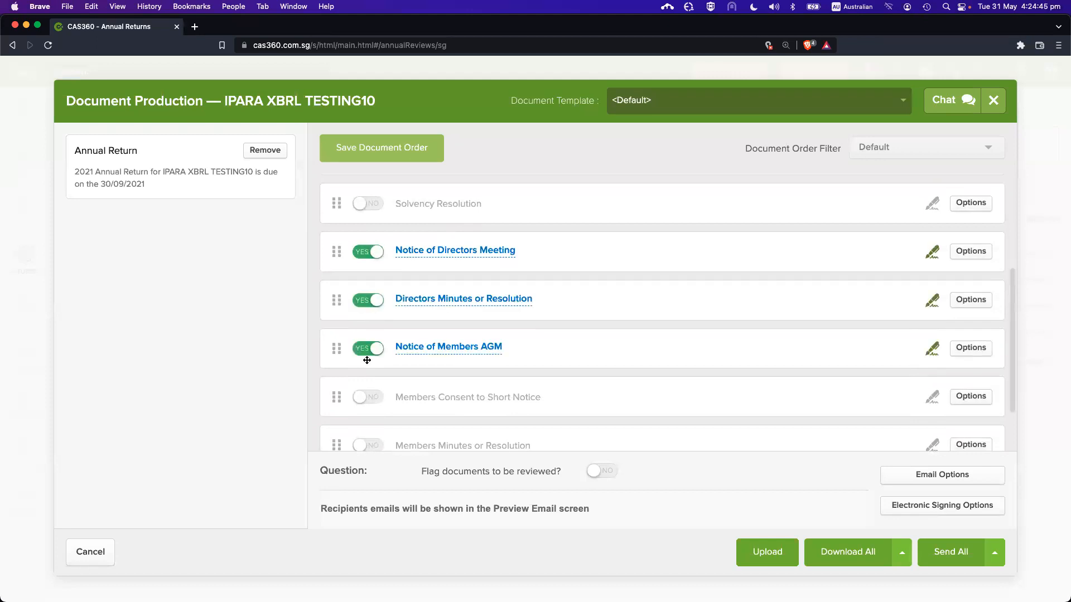
{"action": "left_click", "coordinate": [373, 400]}
{"action": "left_click", "coordinate": [371, 446]}
{"action": "scroll", "coordinate": [375, 413], "scroll_direction": "down", "scroll_amount": 2}
{"action": "left_click", "coordinate": [373, 422]}
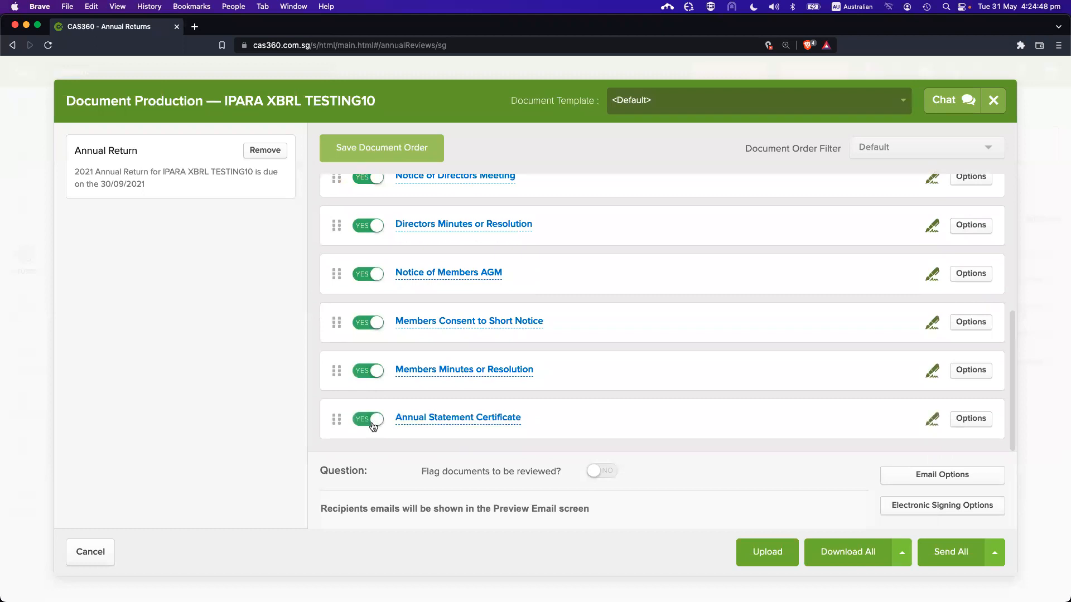
{"action": "scroll", "coordinate": [514, 354], "scroll_direction": "up", "scroll_amount": 4}
{"action": "scroll", "coordinate": [556, 293], "scroll_direction": "down", "scroll_amount": 2}
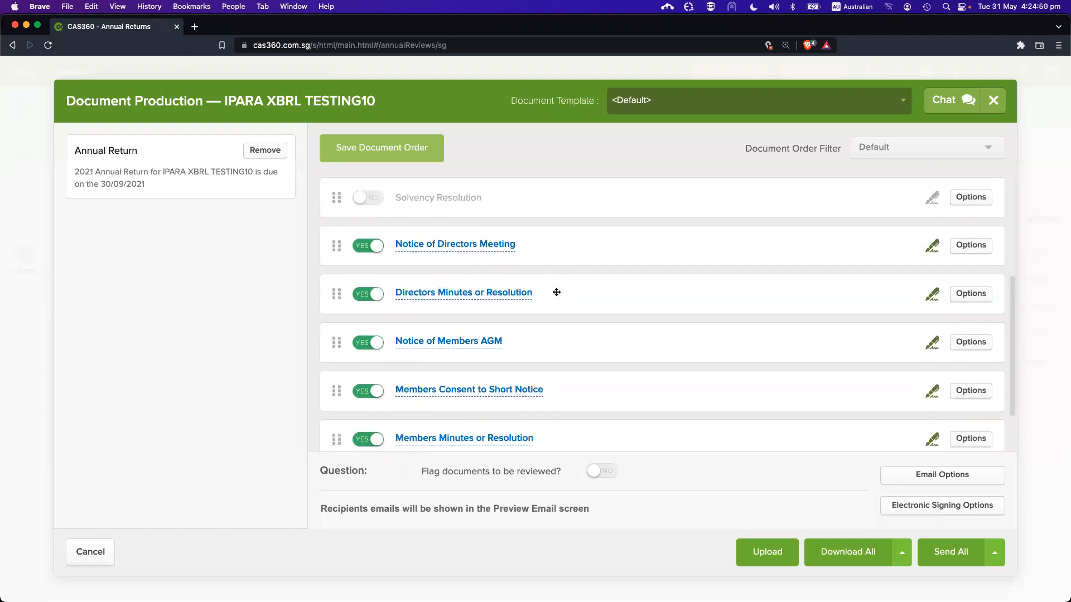
{"action": "left_click", "coordinate": [474, 294]}
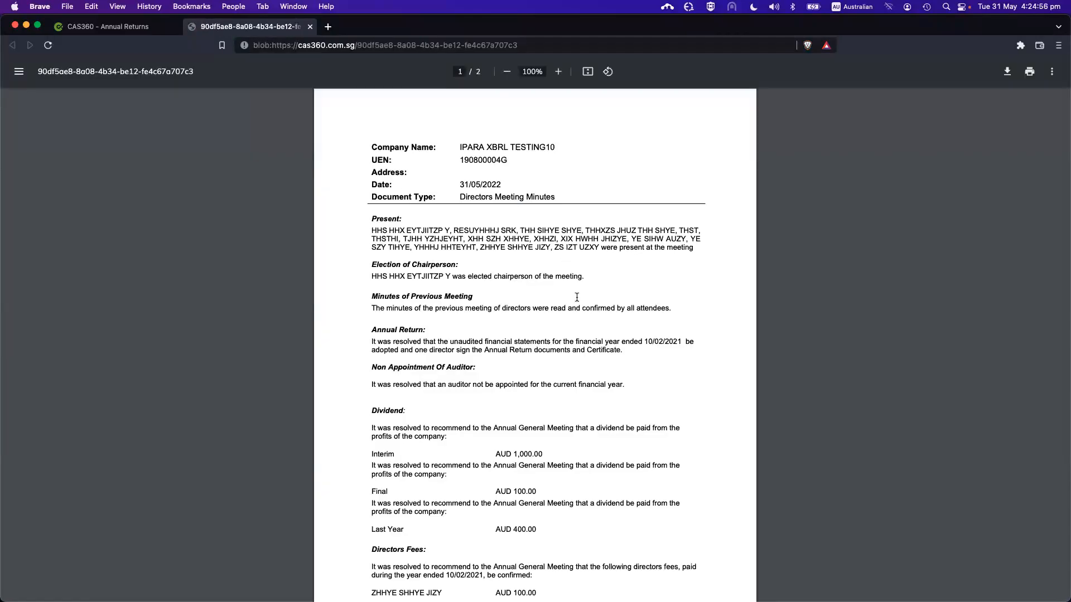
Scroll through the Directors Meeting Minutes PDF, briefly highlighting the dividend and directors' fees passages
{"action": "scroll", "coordinate": [490, 265], "scroll_direction": "down", "scroll_amount": 2}
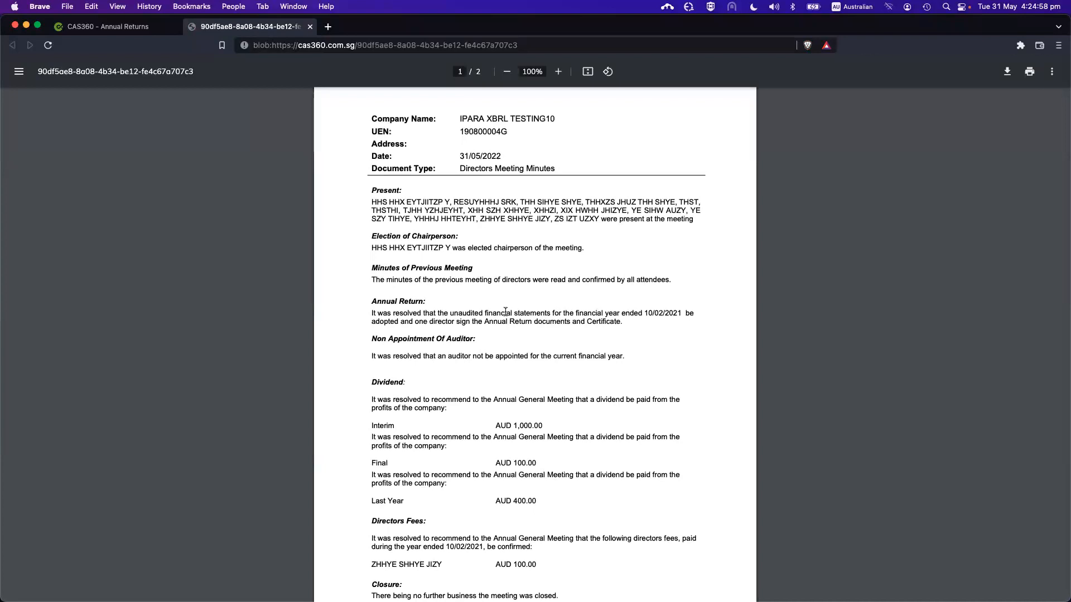
{"action": "scroll", "coordinate": [459, 280], "scroll_direction": "down", "scroll_amount": 2}
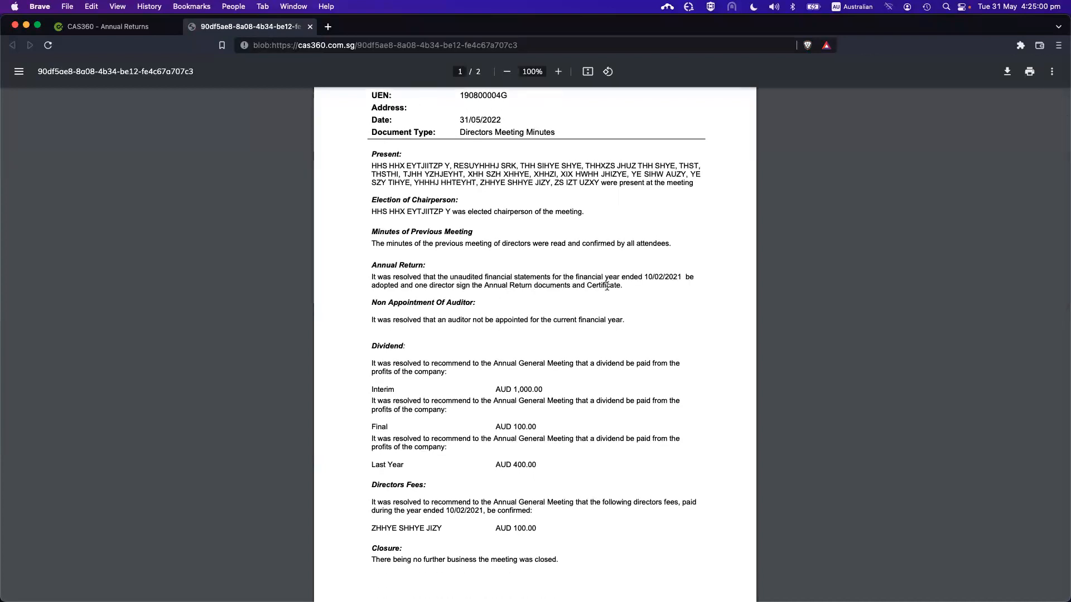
{"action": "scroll", "coordinate": [449, 286], "scroll_direction": "down", "scroll_amount": 1}
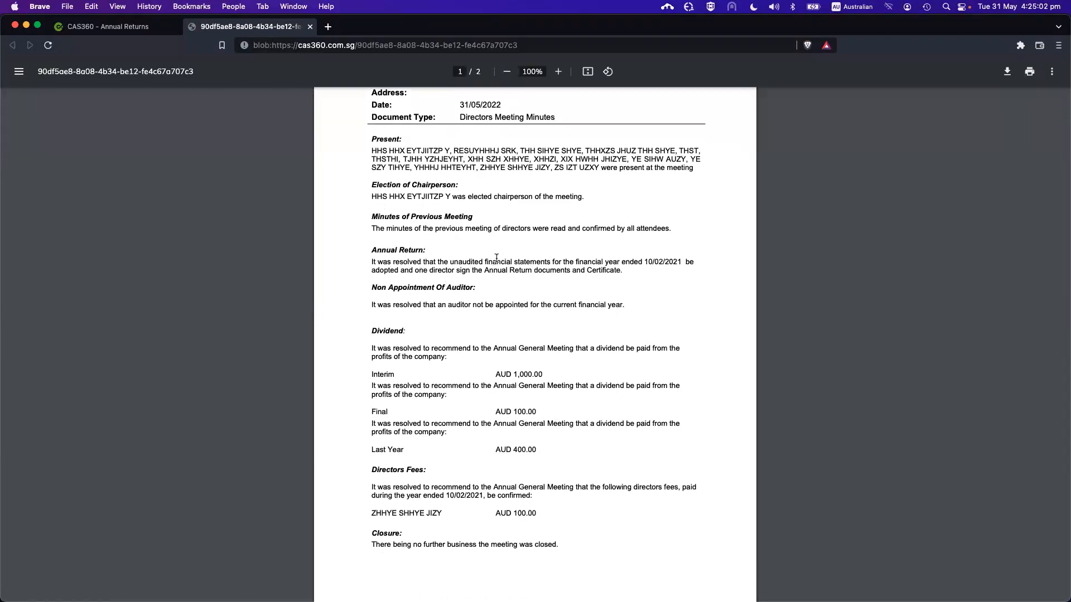
{"action": "scroll", "coordinate": [453, 334], "scroll_direction": "down", "scroll_amount": 5}
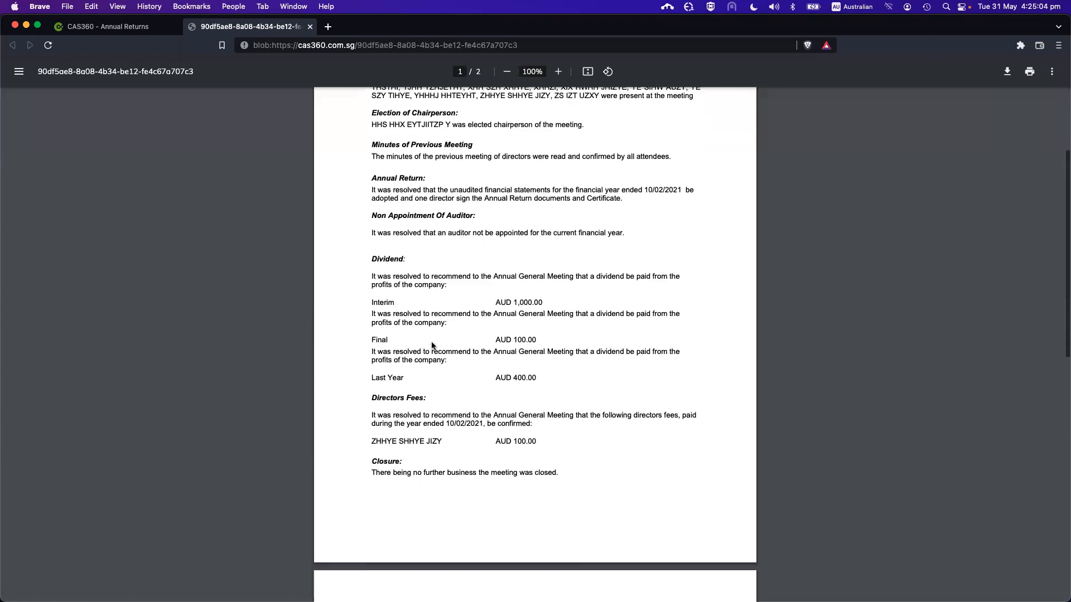
{"action": "scroll", "coordinate": [453, 333], "scroll_direction": "down", "scroll_amount": 5}
{"action": "left_click_drag", "start_coordinate": [384, 187], "coordinate": [402, 204]}
{"action": "left_click_drag", "start_coordinate": [463, 269], "coordinate": [552, 369]}
{"action": "left_click", "coordinate": [551, 369]}
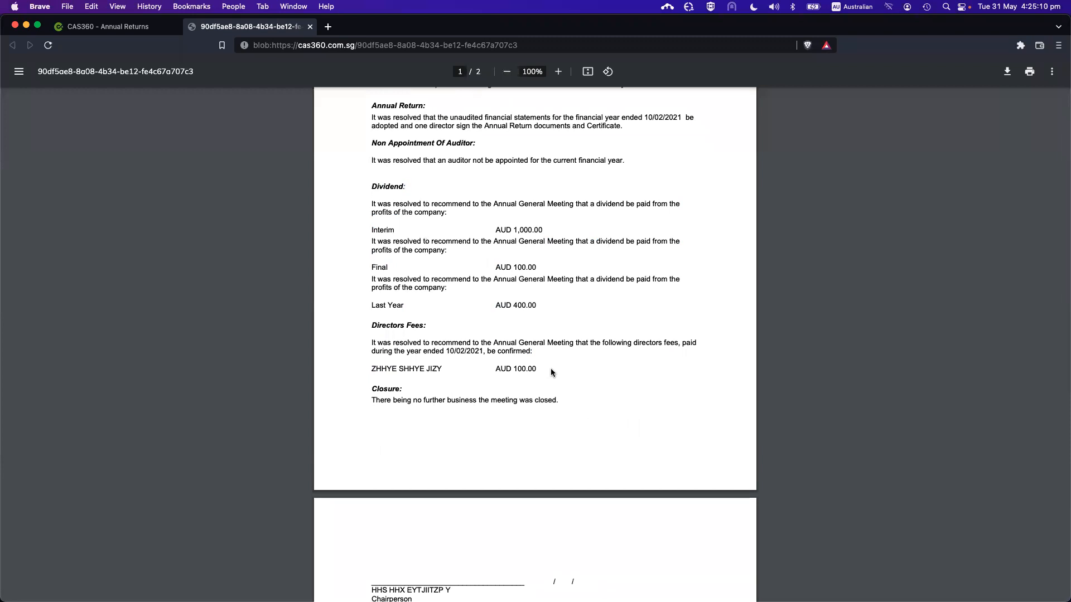
Finish reviewing the minutes and close the PDF preview to return to Document Production
{"action": "scroll", "coordinate": [551, 369], "scroll_direction": "down", "scroll_amount": 1}
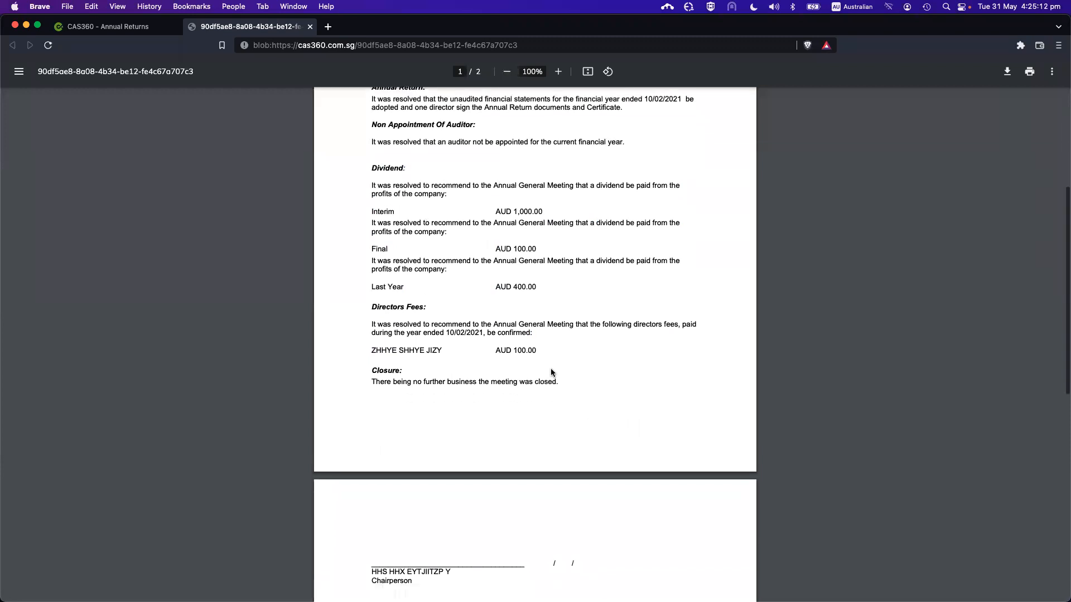
{"action": "scroll", "coordinate": [422, 216], "scroll_direction": "up", "scroll_amount": 8}
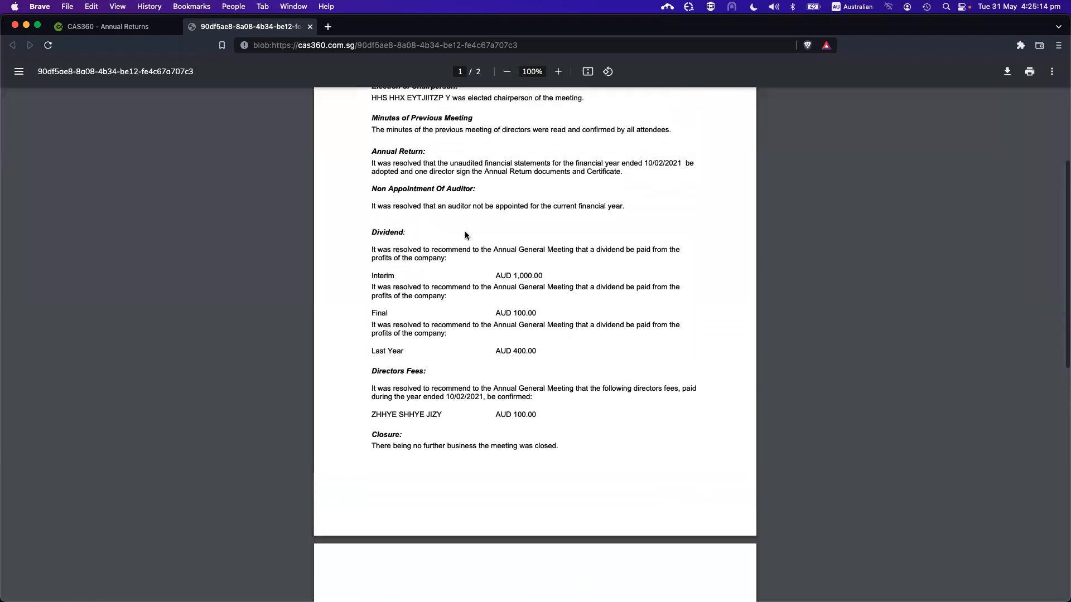
{"action": "left_click", "coordinate": [309, 26]}
{"action": "scroll", "coordinate": [531, 335], "scroll_direction": "down", "scroll_amount": 2}
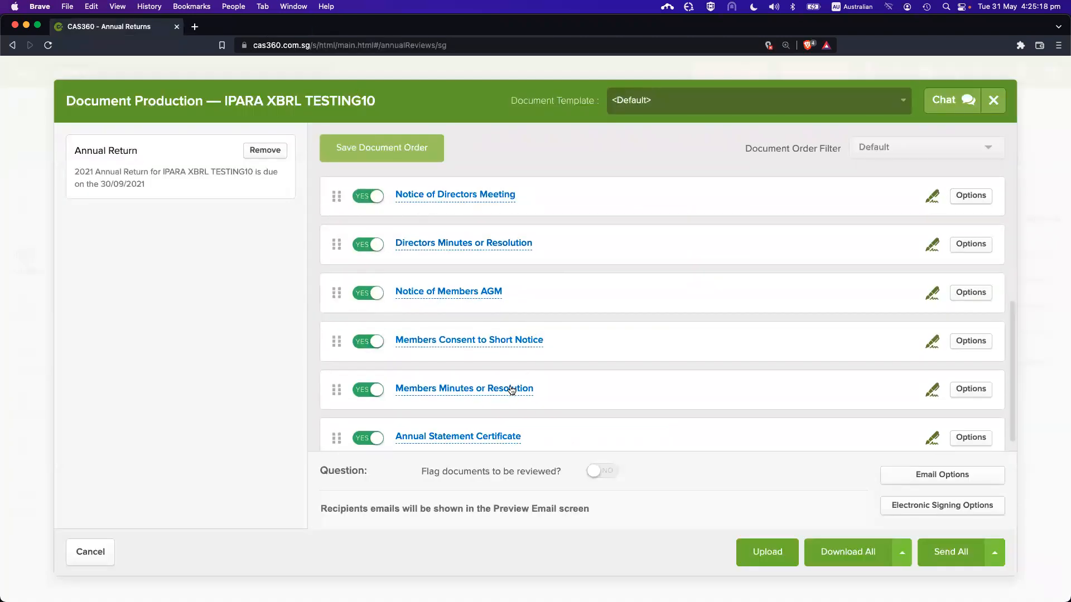
{"action": "scroll", "coordinate": [511, 390], "scroll_direction": "down", "scroll_amount": 1}
{"action": "left_click", "coordinate": [495, 372]}
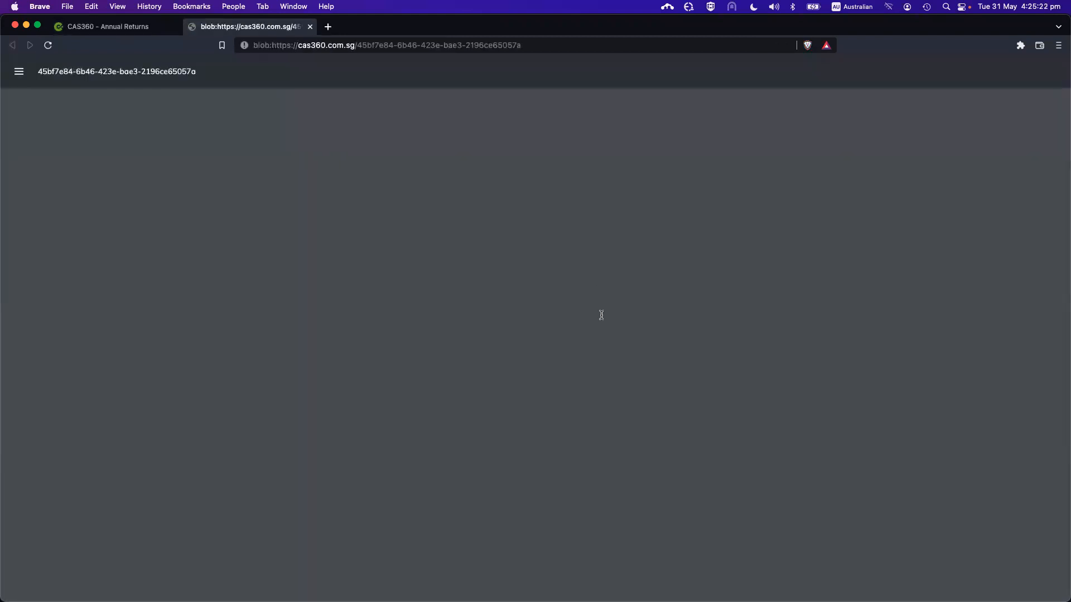
{"action": "scroll", "coordinate": [600, 316], "scroll_direction": "down", "scroll_amount": 3}
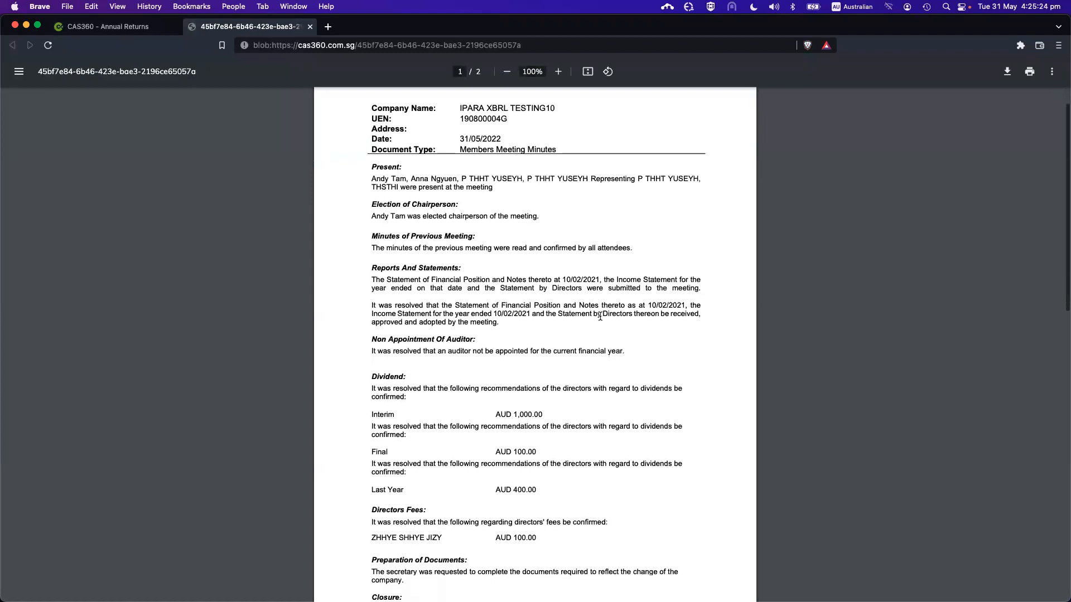
{"action": "scroll", "coordinate": [604, 329], "scroll_direction": "up", "scroll_amount": 1}
{"action": "scroll", "coordinate": [605, 329], "scroll_direction": "down", "scroll_amount": 5}
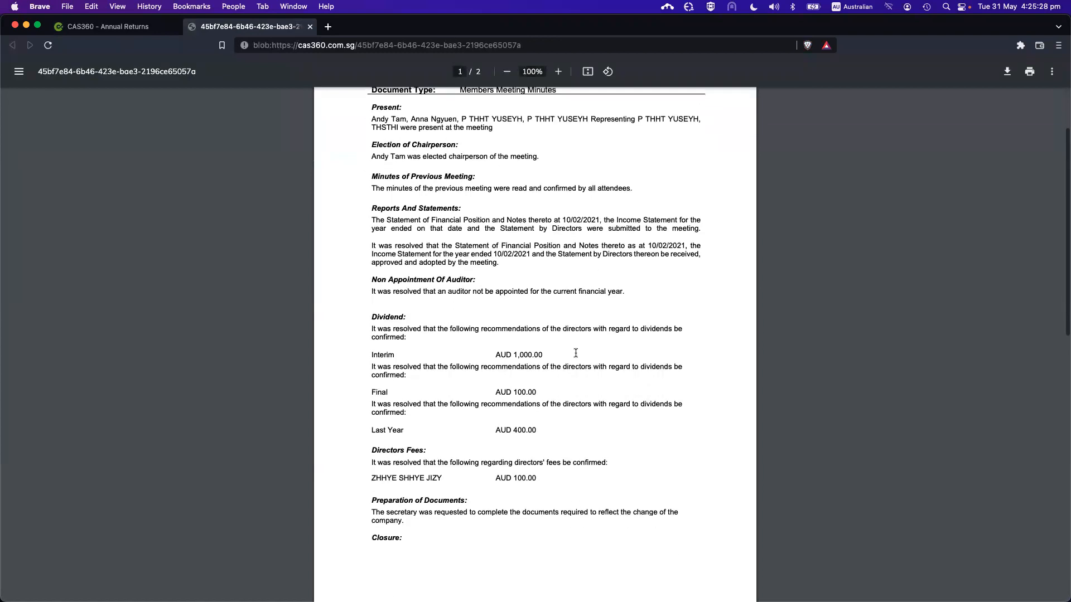
{"action": "scroll", "coordinate": [576, 353], "scroll_direction": "down", "scroll_amount": 1}
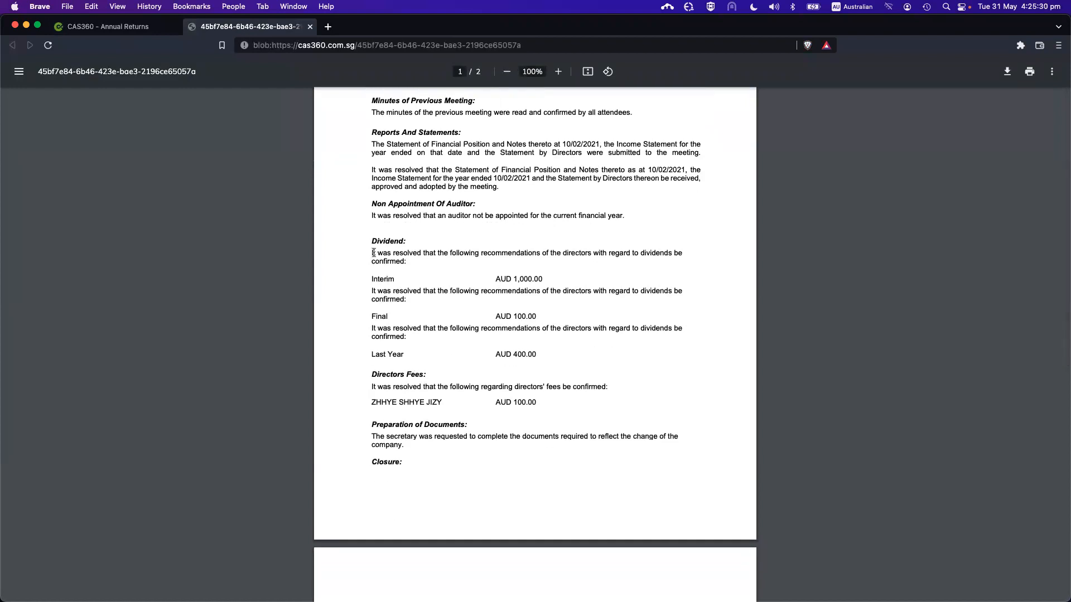
{"action": "left_click", "coordinate": [310, 27]}
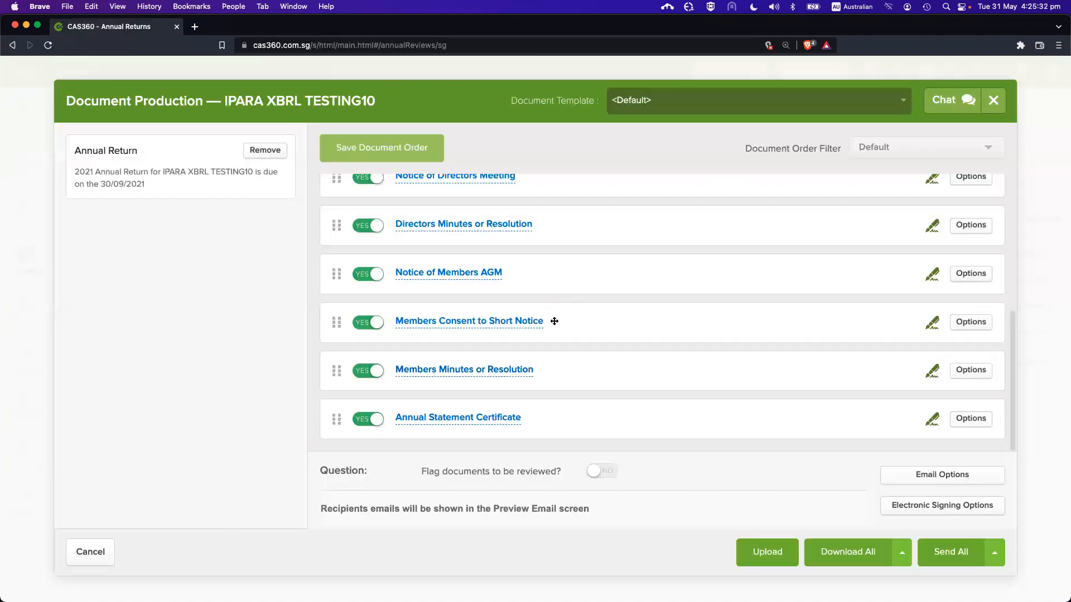
{"action": "left_click", "coordinate": [509, 420]}
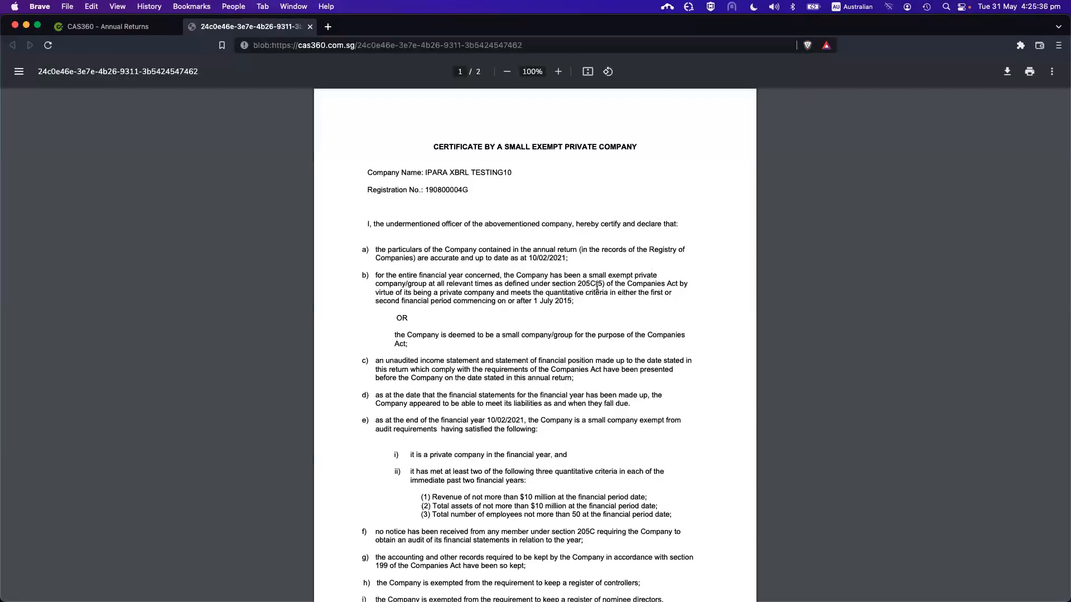
{"action": "scroll", "coordinate": [614, 323], "scroll_direction": "down", "scroll_amount": 1}
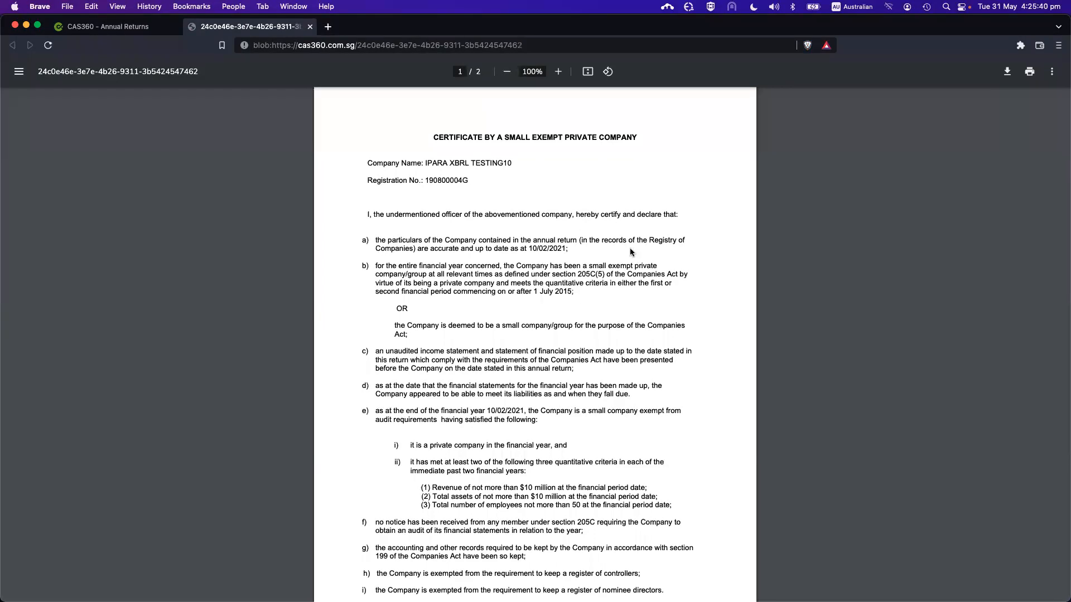
{"action": "scroll", "coordinate": [552, 218], "scroll_direction": "down", "scroll_amount": 1}
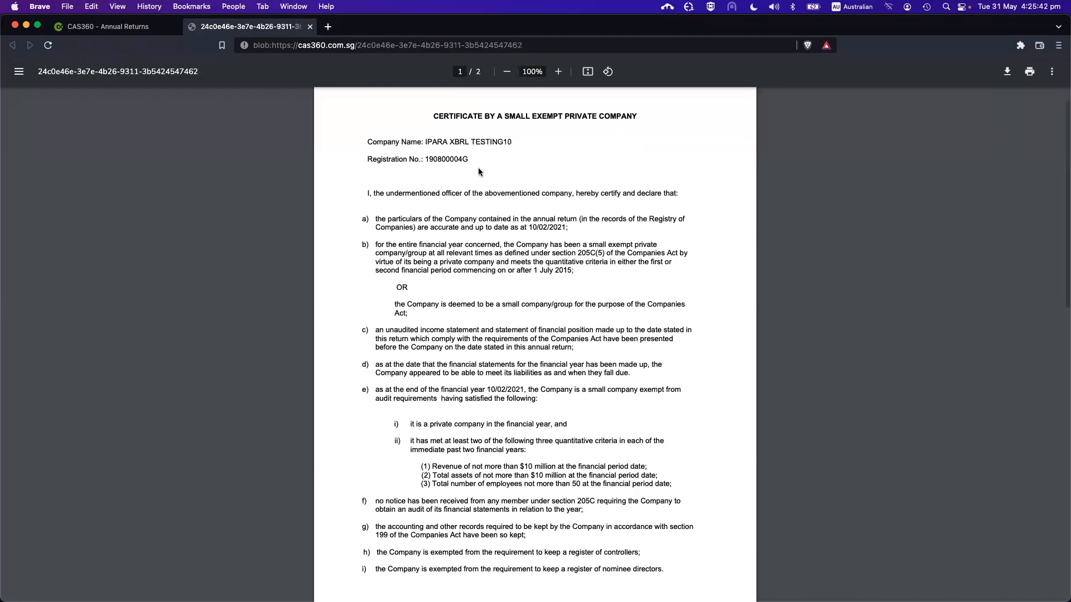
{"action": "scroll", "coordinate": [529, 359], "scroll_direction": "down", "scroll_amount": 5}
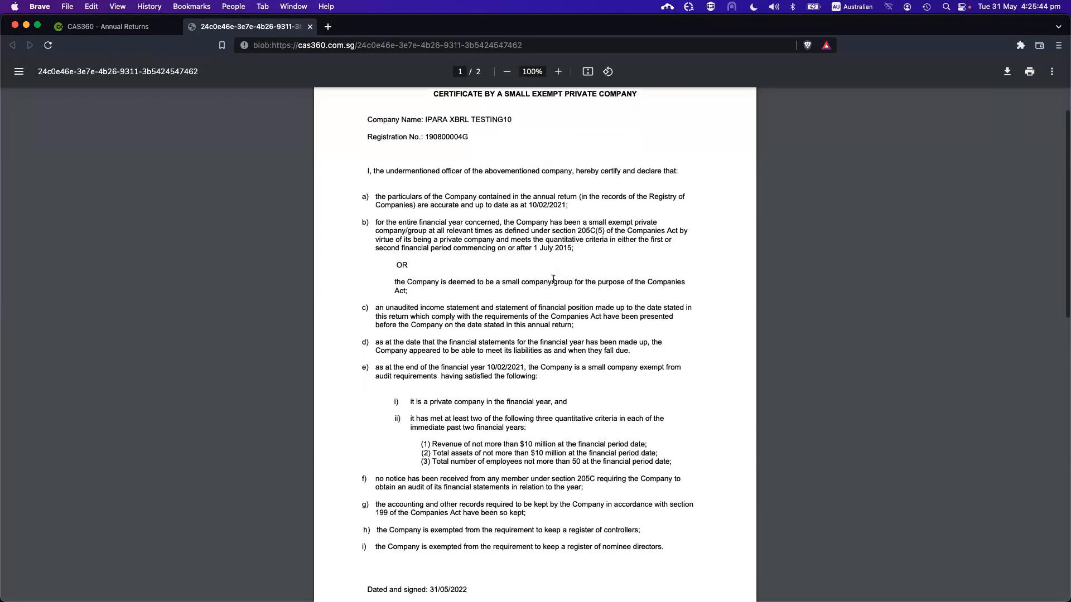
{"action": "scroll", "coordinate": [529, 359], "scroll_direction": "down", "scroll_amount": 2}
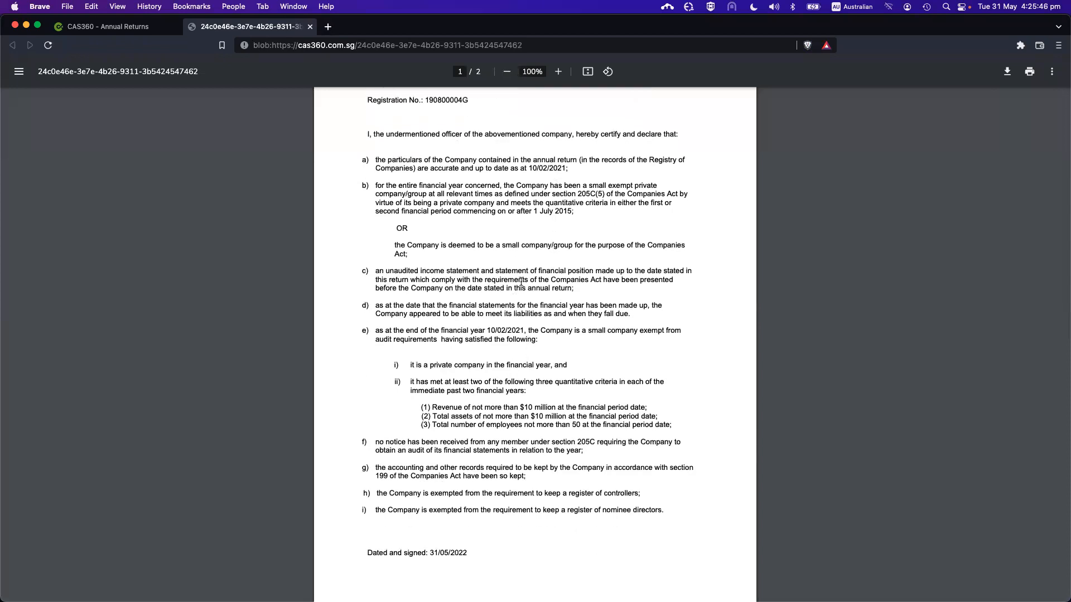
{"action": "scroll", "coordinate": [495, 391], "scroll_direction": "down", "scroll_amount": 20}
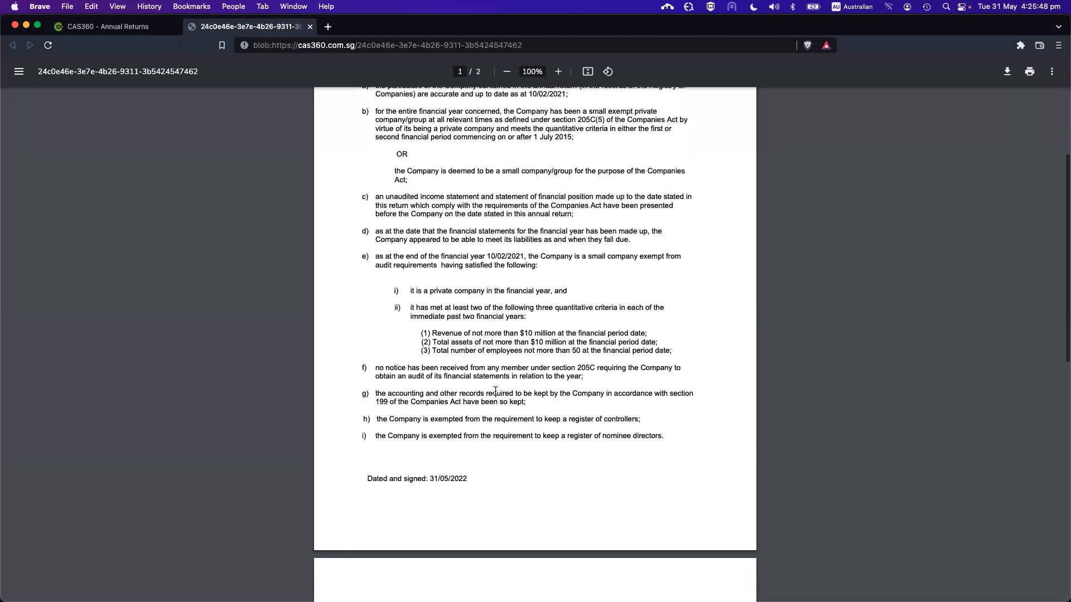
{"action": "scroll", "coordinate": [496, 391], "scroll_direction": "up", "scroll_amount": 7}
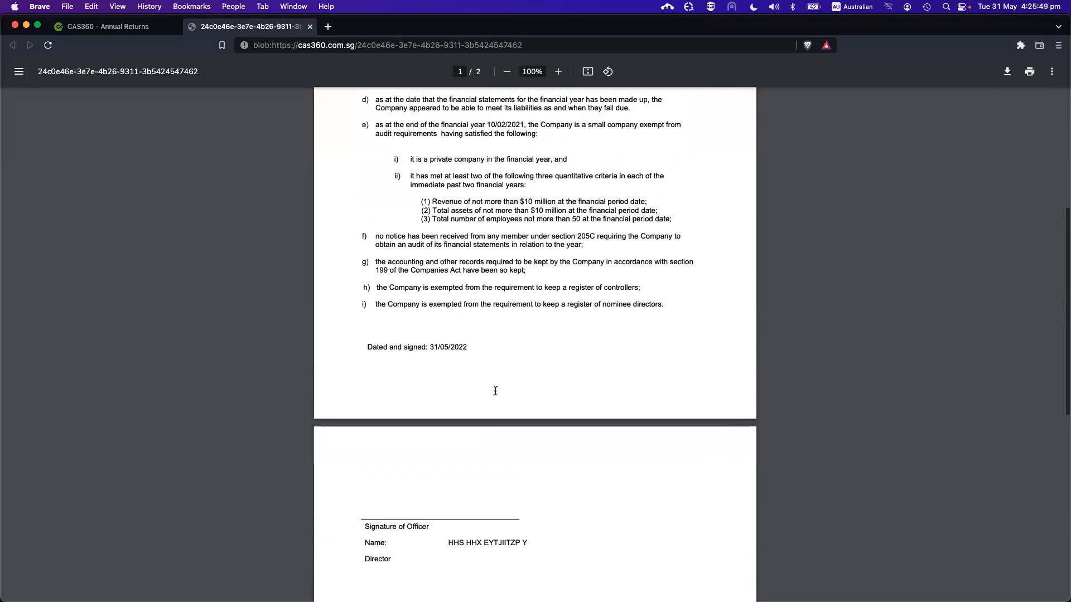
{"action": "left_click", "coordinate": [309, 26]}
Browse the Annual Statement Certificate's Form Signatory director list, keeping the original director selected
{"action": "left_click", "coordinate": [959, 419]}
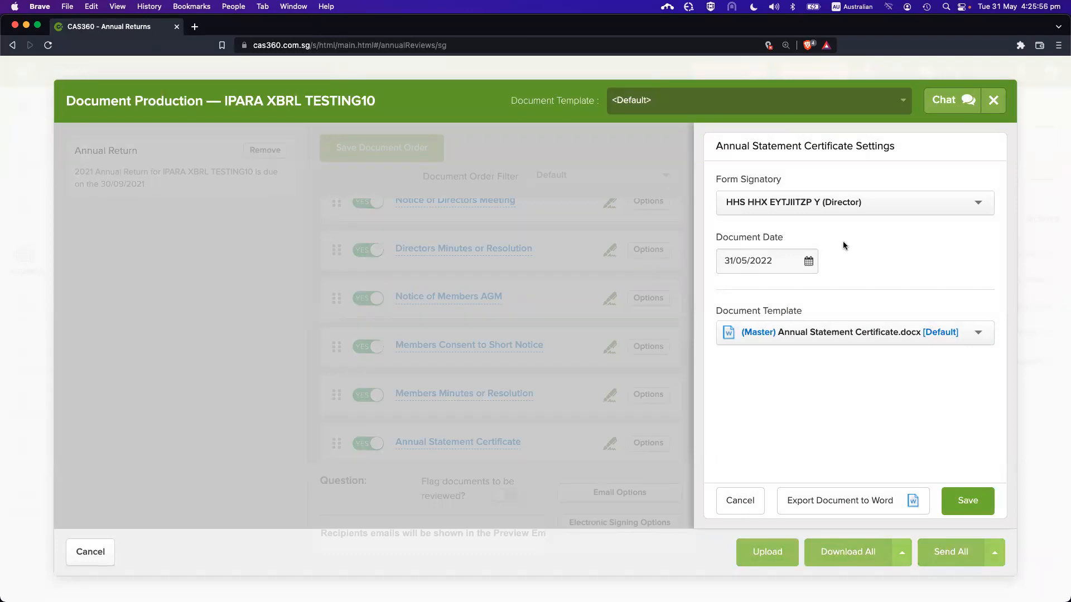
{"action": "left_click", "coordinate": [834, 206]}
{"action": "scroll", "coordinate": [858, 301], "scroll_direction": "down", "scroll_amount": 2}
{"action": "scroll", "coordinate": [858, 301], "scroll_direction": "down", "scroll_amount": 5}
{"action": "scroll", "coordinate": [842, 306], "scroll_direction": "up", "scroll_amount": 3}
{"action": "scroll", "coordinate": [842, 306], "scroll_direction": "up", "scroll_amount": 3}
{"action": "left_click", "coordinate": [808, 429]}
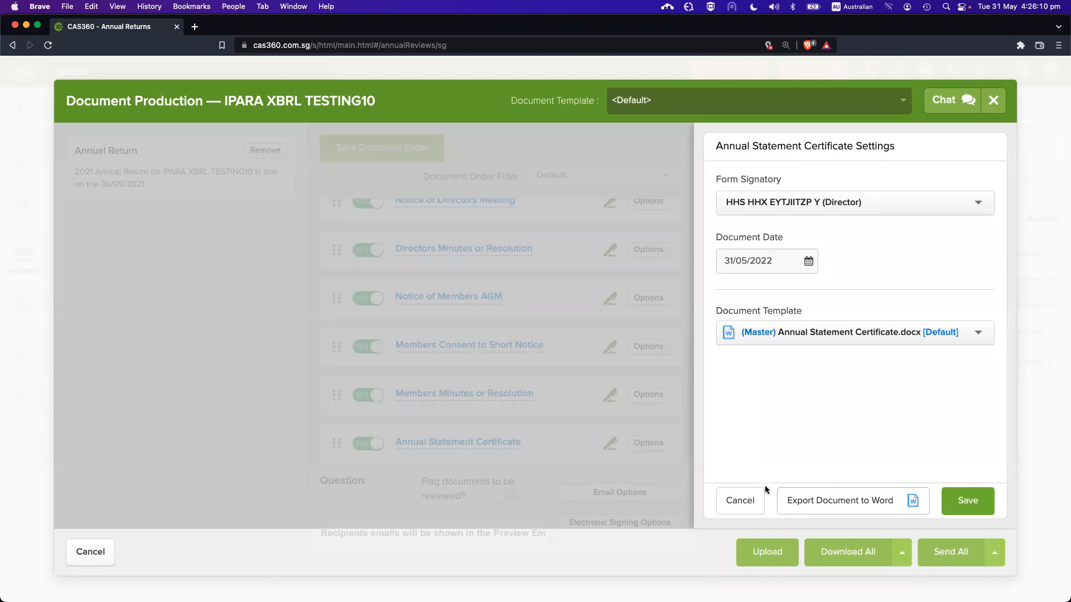
Cancel the Annual Statement Certificate settings unchanged and scroll through the annual return document list
{"action": "left_click", "coordinate": [741, 501]}
{"action": "scroll", "coordinate": [618, 360], "scroll_direction": "up", "scroll_amount": 5}
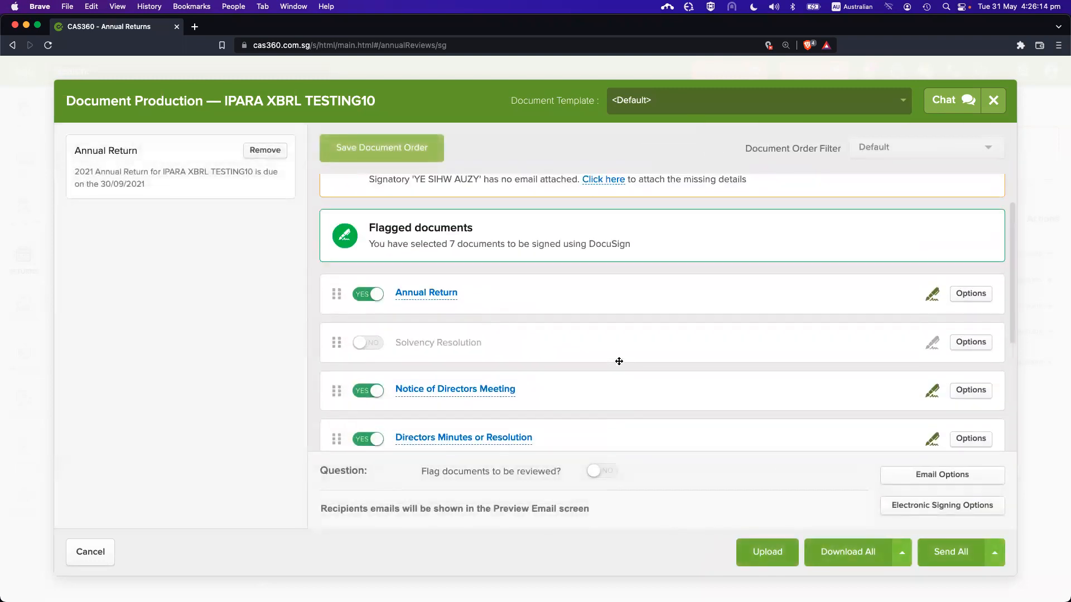
{"action": "scroll", "coordinate": [618, 360], "scroll_direction": "down", "scroll_amount": 6}
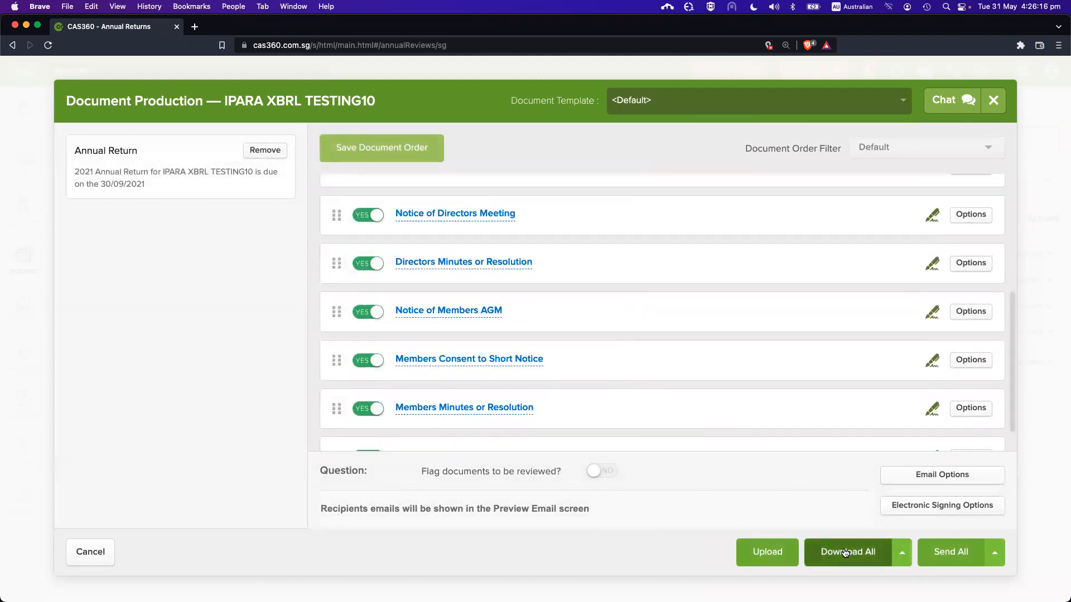
{"action": "scroll", "coordinate": [490, 286], "scroll_direction": "down", "scroll_amount": 1}
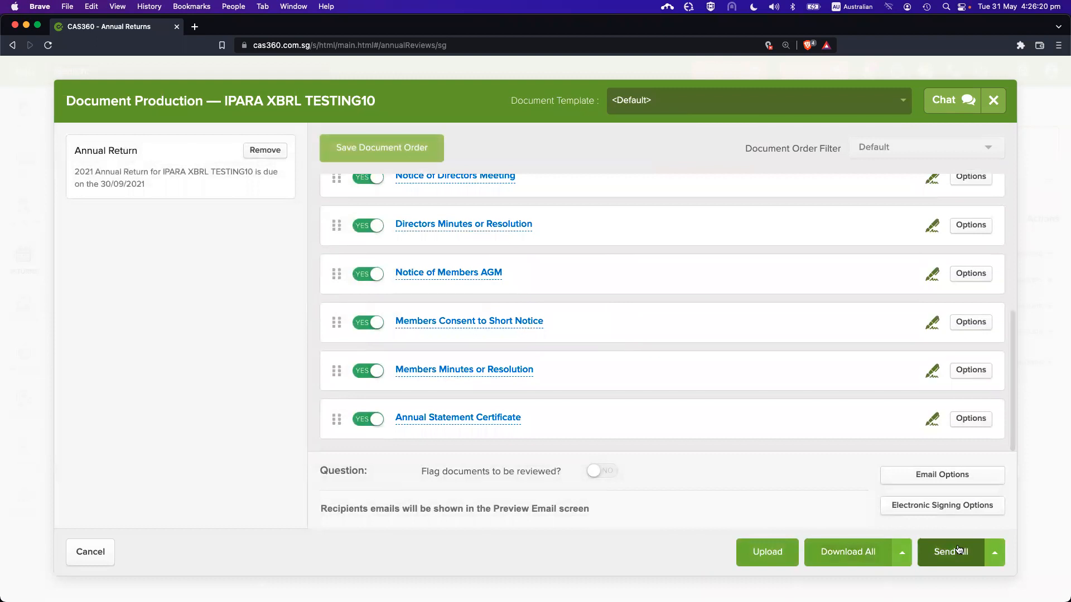
{"action": "left_click", "coordinate": [856, 554]}
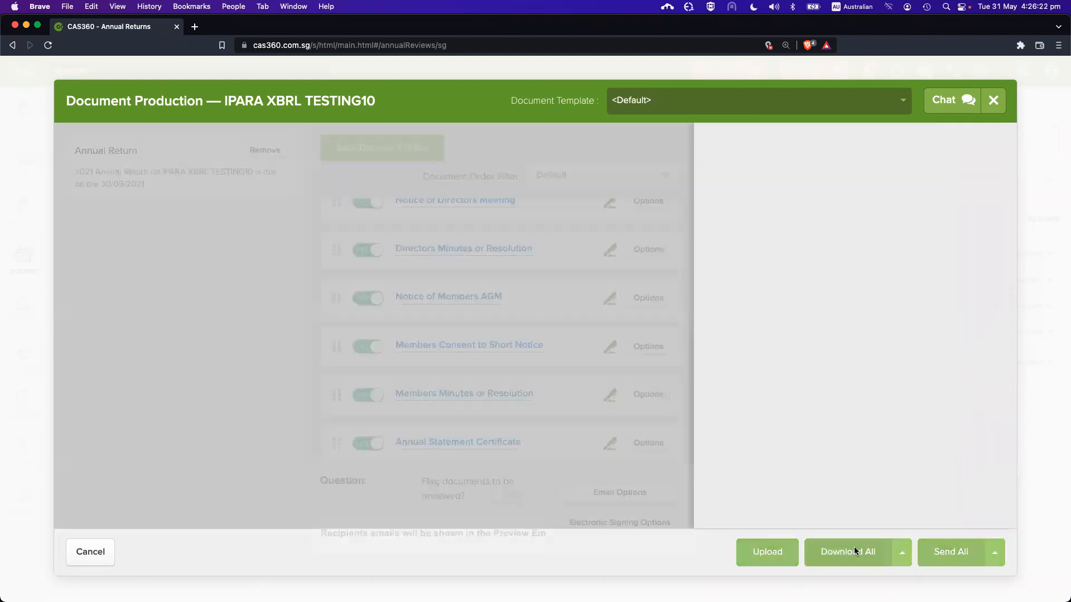
{"action": "left_click", "coordinate": [825, 261]}
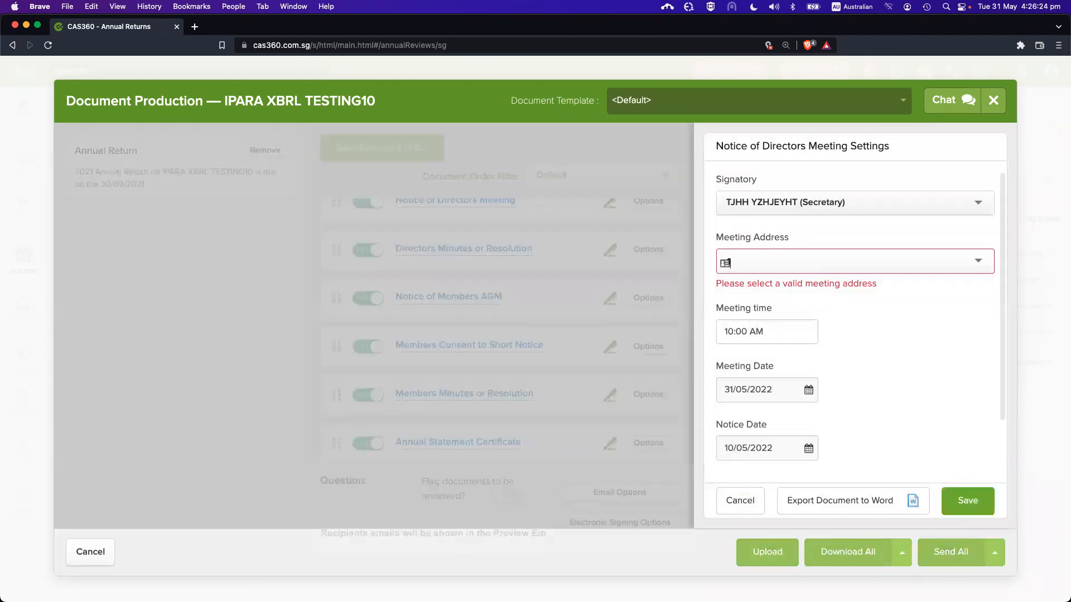
{"action": "left_click", "coordinate": [862, 302]}
{"action": "left_click", "coordinate": [964, 491]}
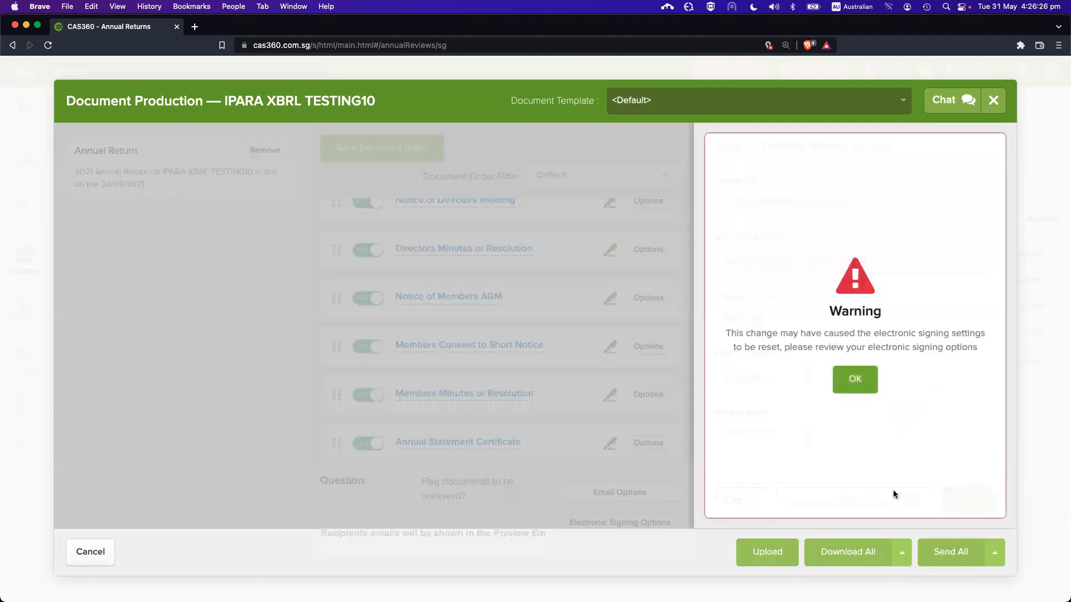
{"action": "left_click", "coordinate": [856, 379]}
{"action": "left_click", "coordinate": [852, 553]}
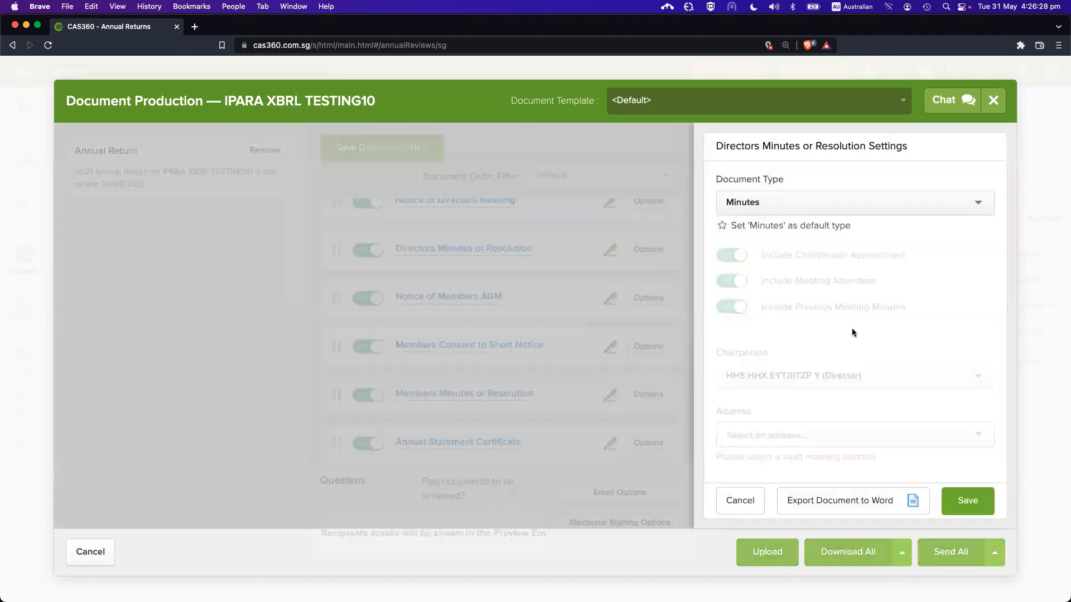
{"action": "left_click", "coordinate": [804, 436]}
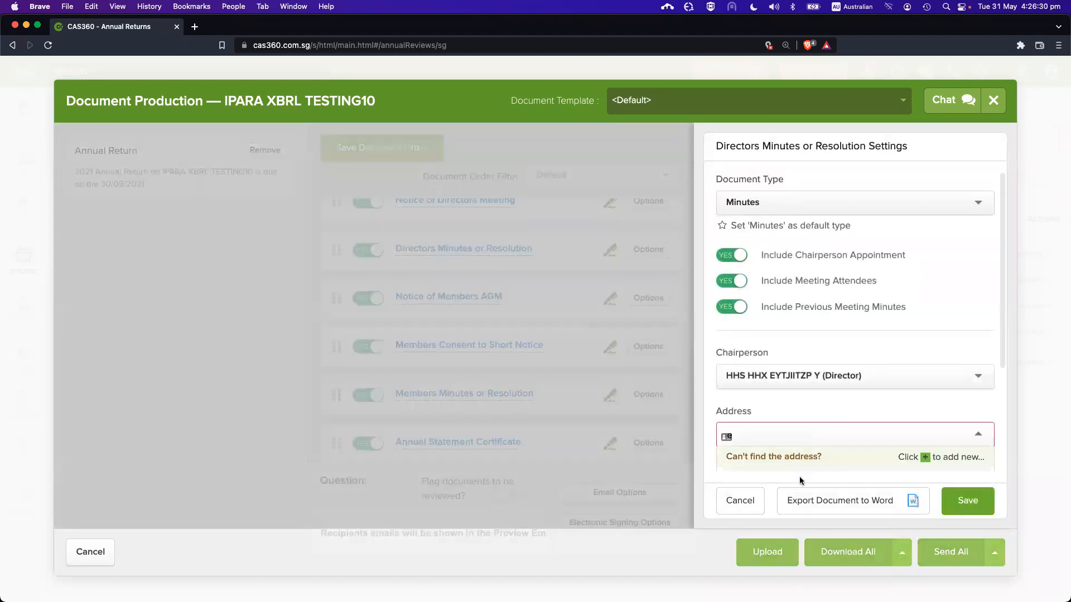
{"action": "left_click", "coordinate": [922, 396]}
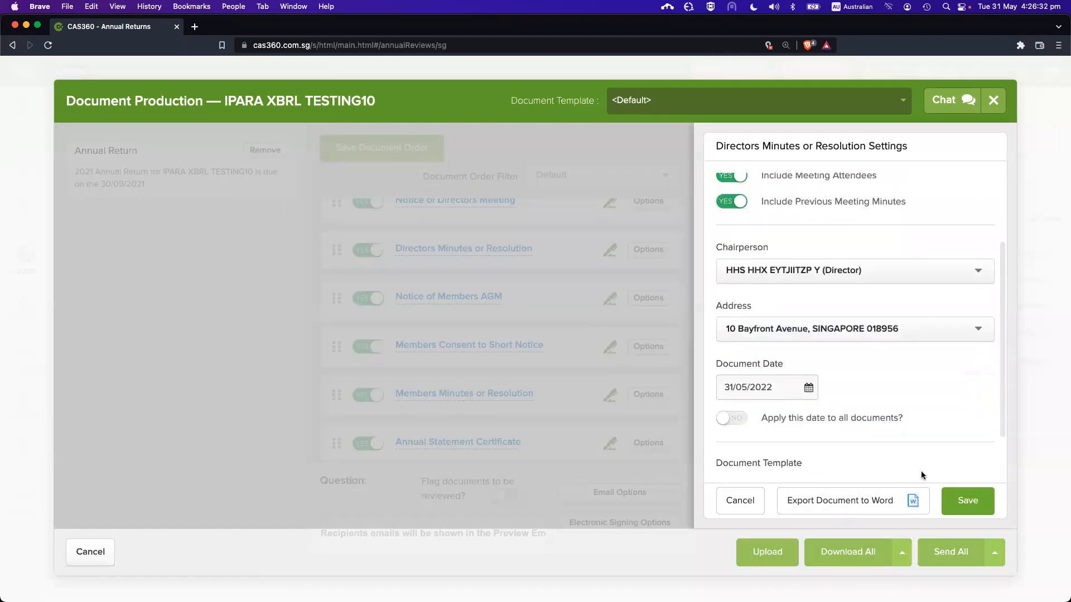
{"action": "left_click", "coordinate": [966, 501]}
{"action": "left_click", "coordinate": [855, 379]}
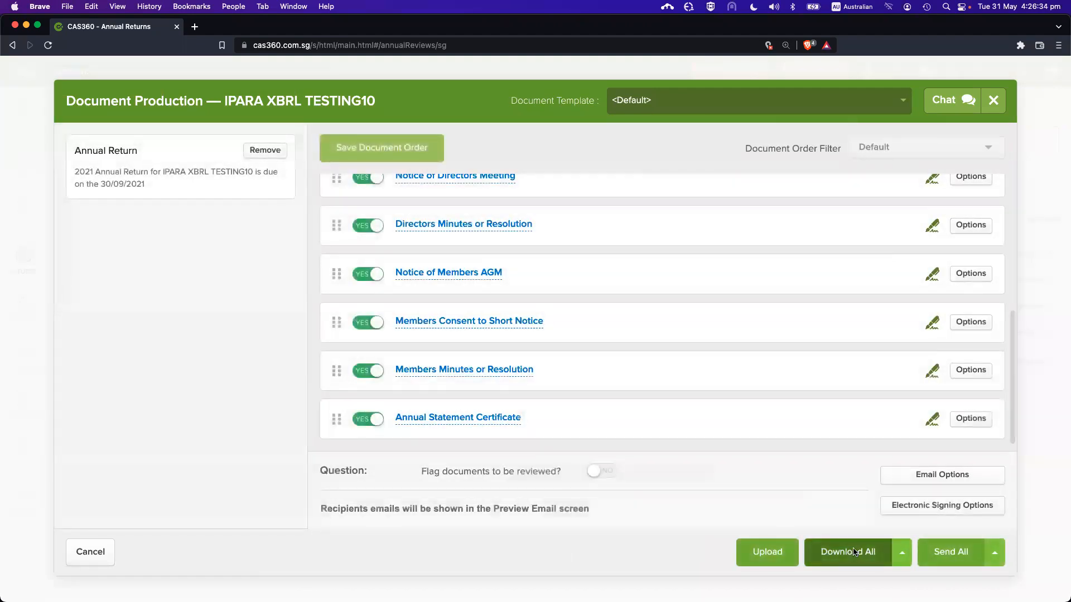
{"action": "left_click", "coordinate": [801, 262]}
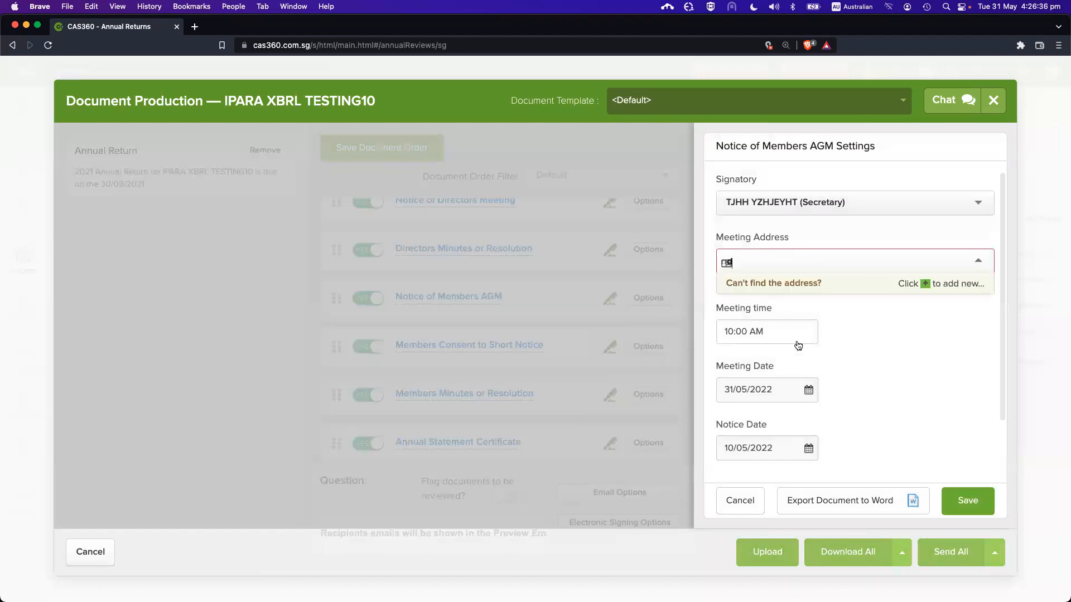
{"action": "left_click", "coordinate": [882, 385]}
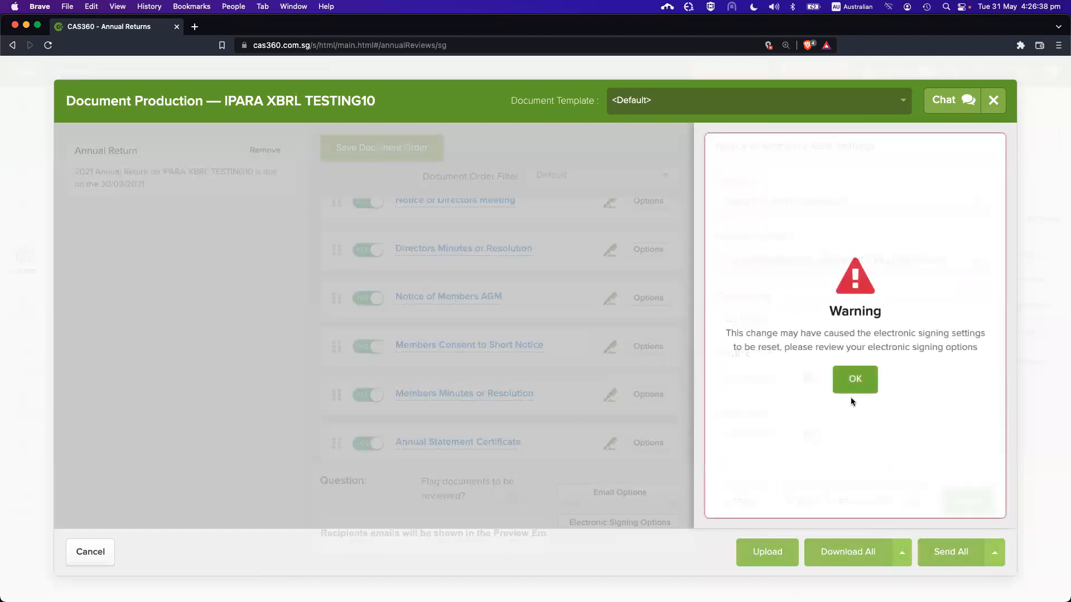
{"action": "left_click", "coordinate": [852, 390]}
{"action": "left_click", "coordinate": [786, 435]}
{"action": "type", "text": "f"}
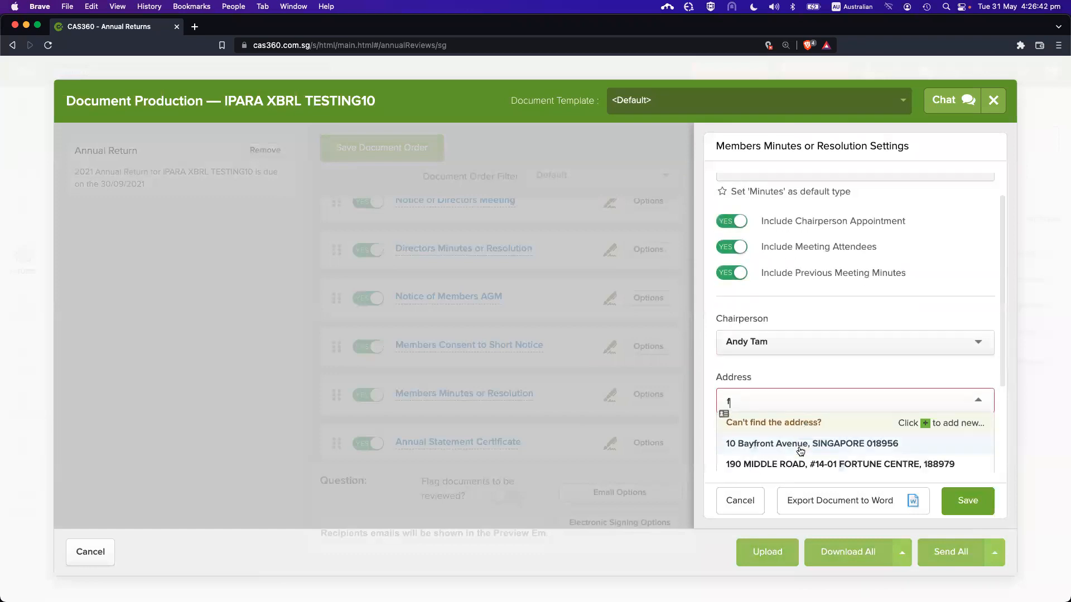
{"action": "left_click", "coordinate": [803, 464]}
{"action": "left_click", "coordinate": [966, 501]}
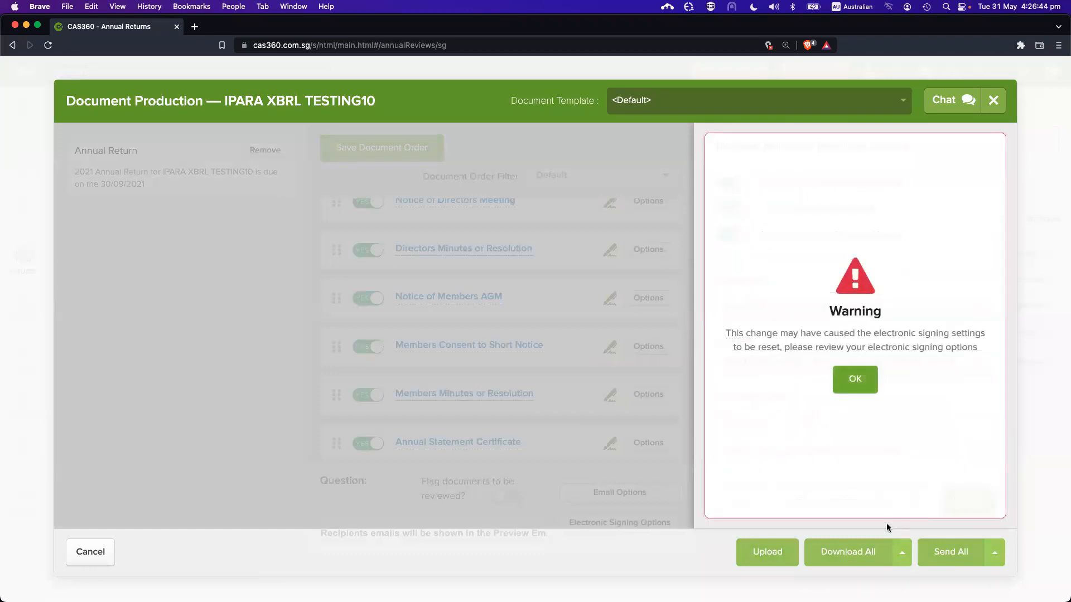
{"action": "left_click", "coordinate": [852, 374]}
{"action": "left_click", "coordinate": [847, 549]}
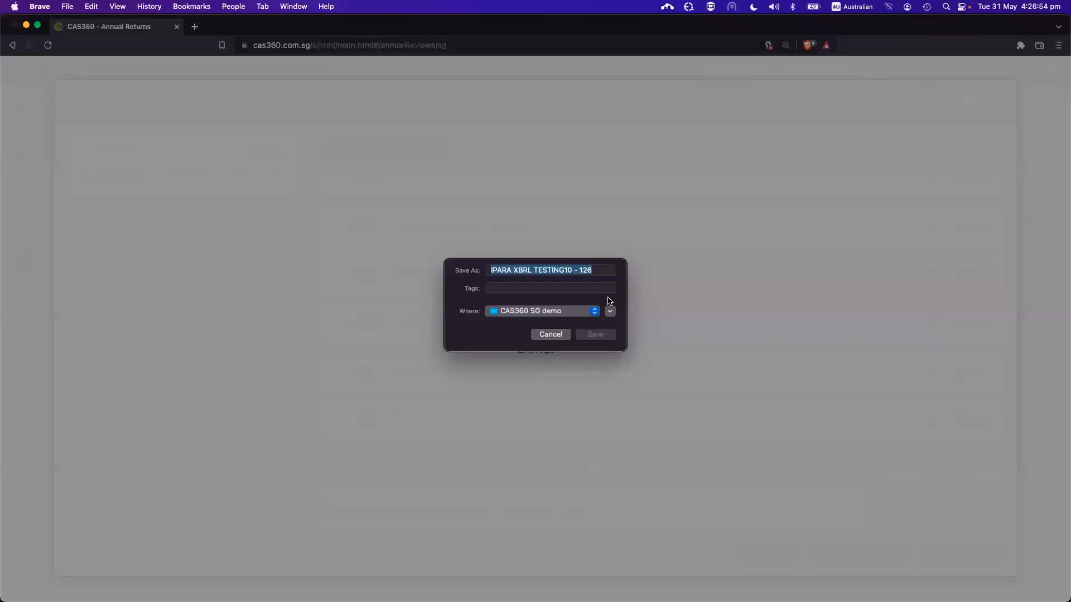
Save the downloaded documents file and open IPARA XBRL TESTING10's addresses
{"action": "left_click", "coordinate": [593, 336]}
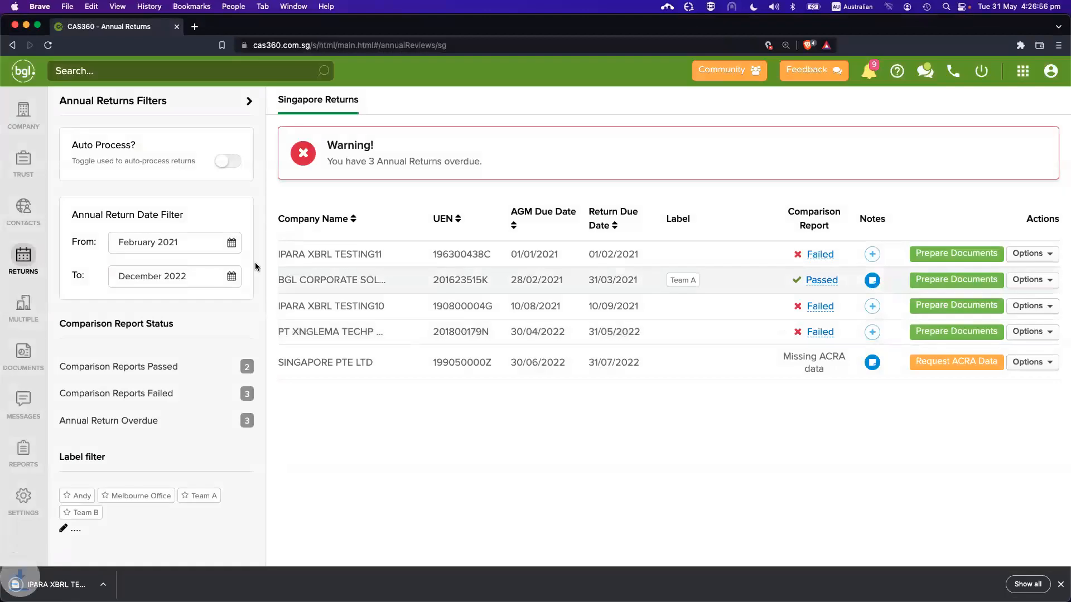
{"action": "left_click", "coordinate": [23, 113]}
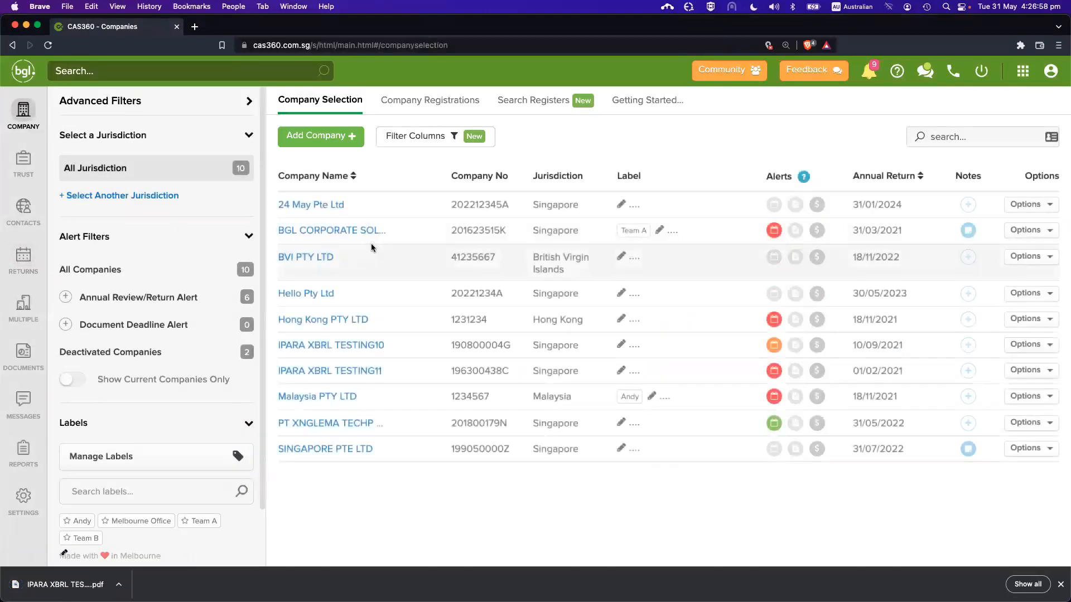
{"action": "left_click", "coordinate": [368, 348]}
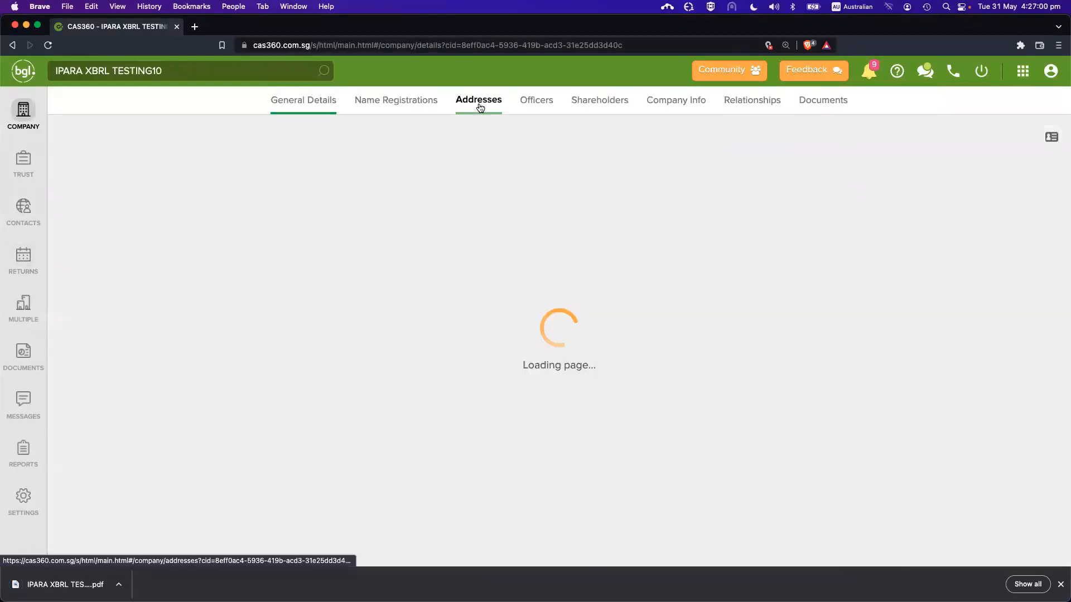
{"action": "left_click", "coordinate": [479, 106]}
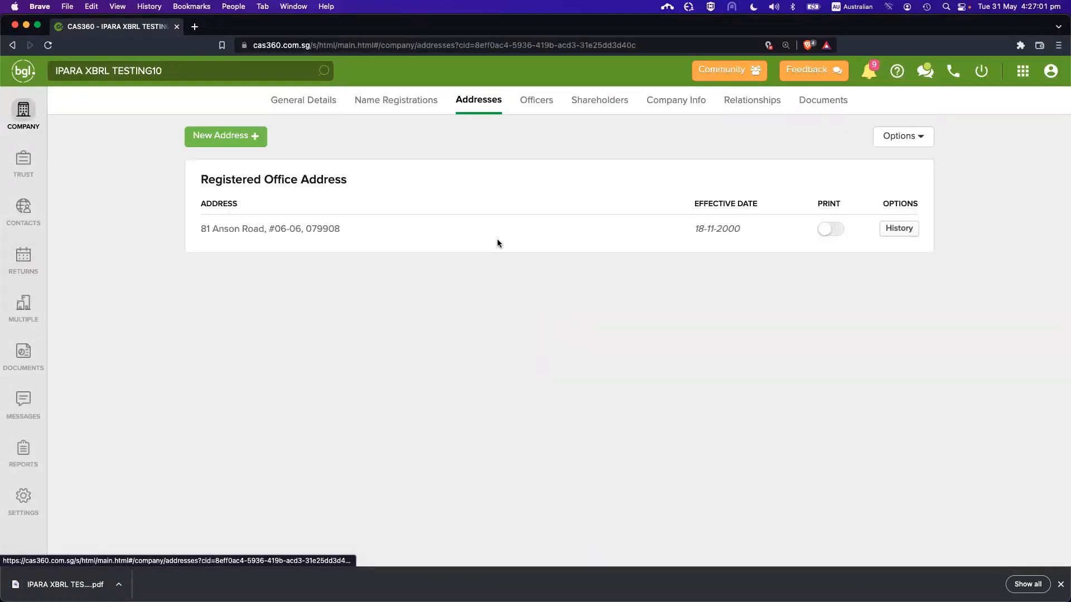
{"action": "left_click", "coordinate": [245, 138]}
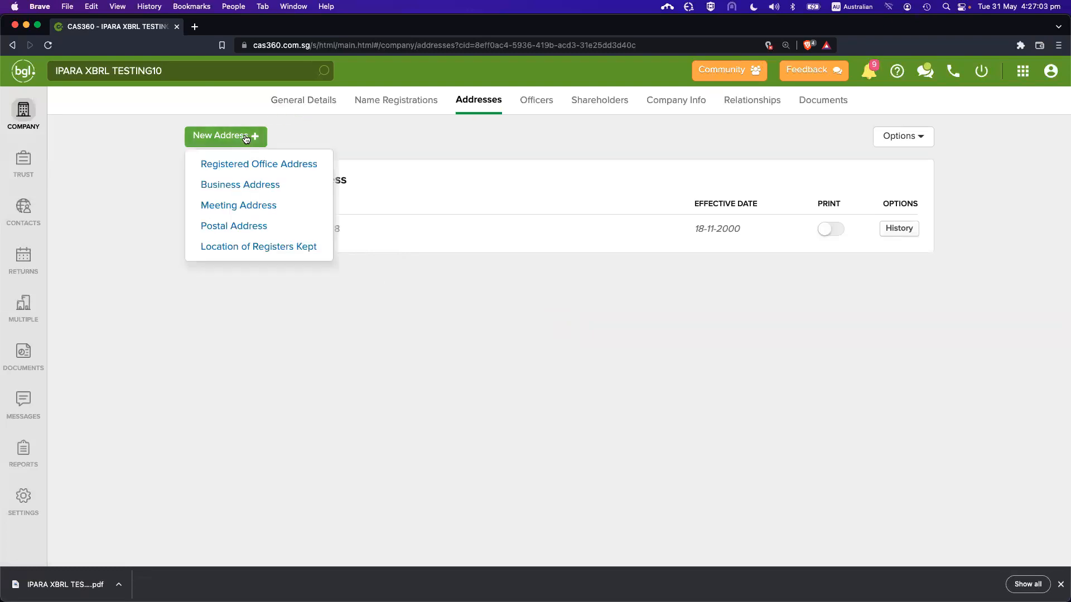
{"action": "left_click", "coordinate": [287, 208]}
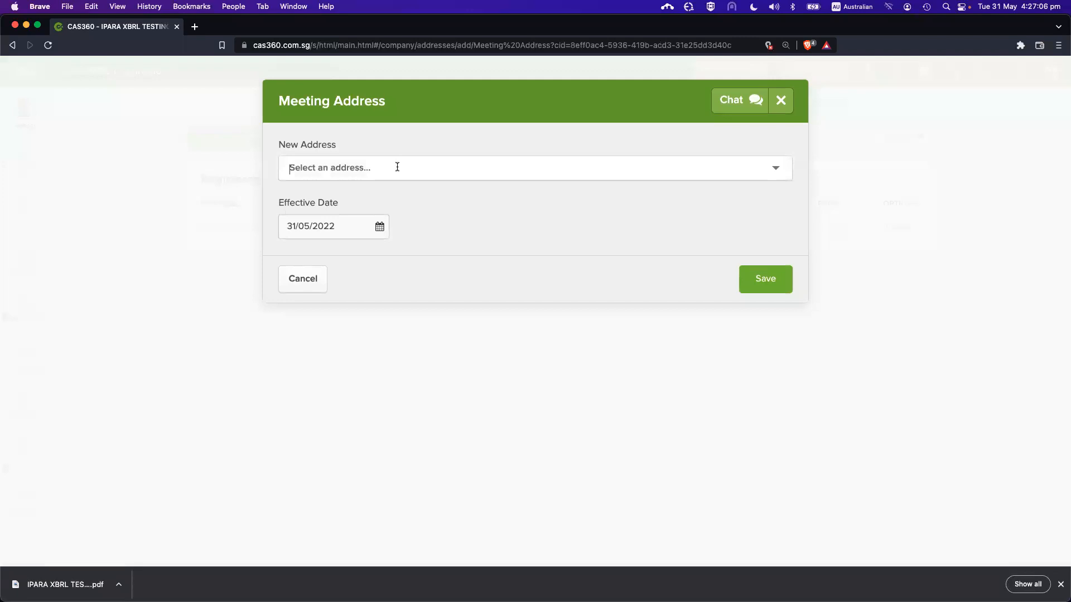
{"action": "left_click", "coordinate": [424, 168]}
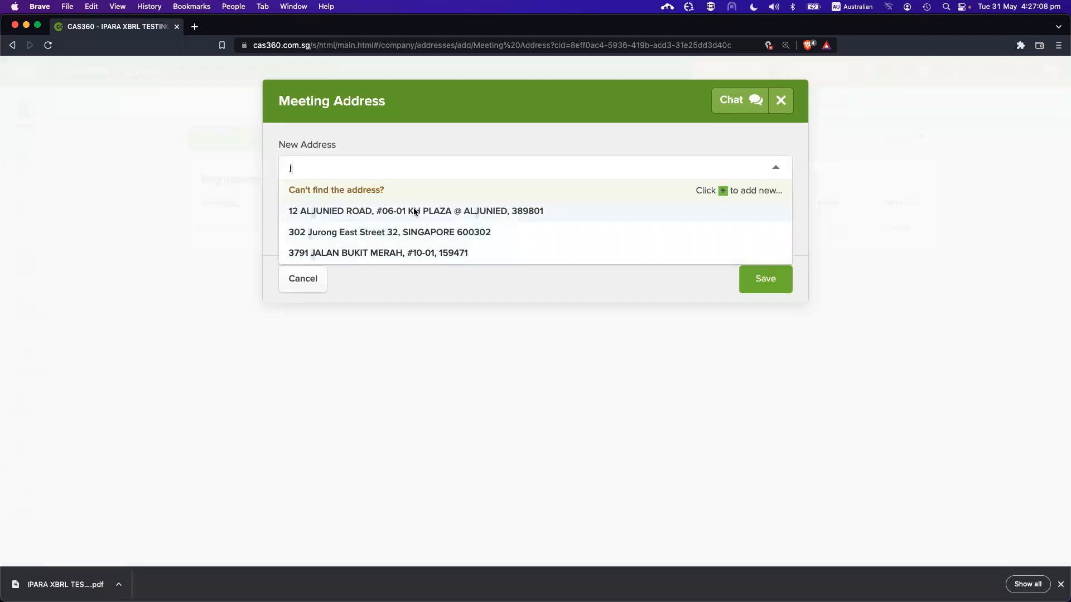
{"action": "left_click", "coordinate": [411, 211]}
{"action": "left_click", "coordinate": [767, 280]}
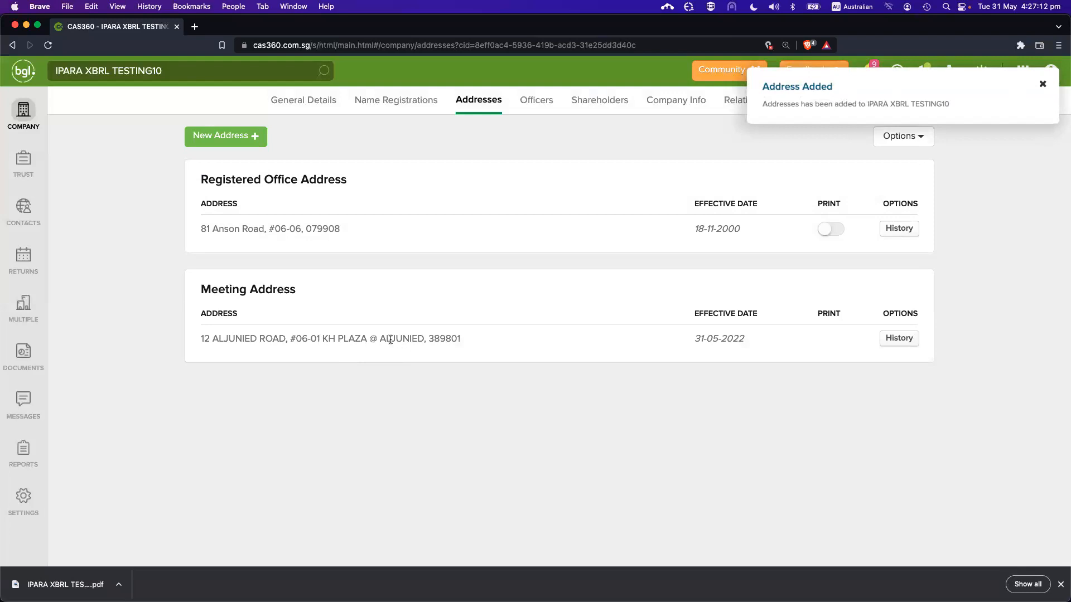
{"action": "left_click", "coordinate": [539, 100]}
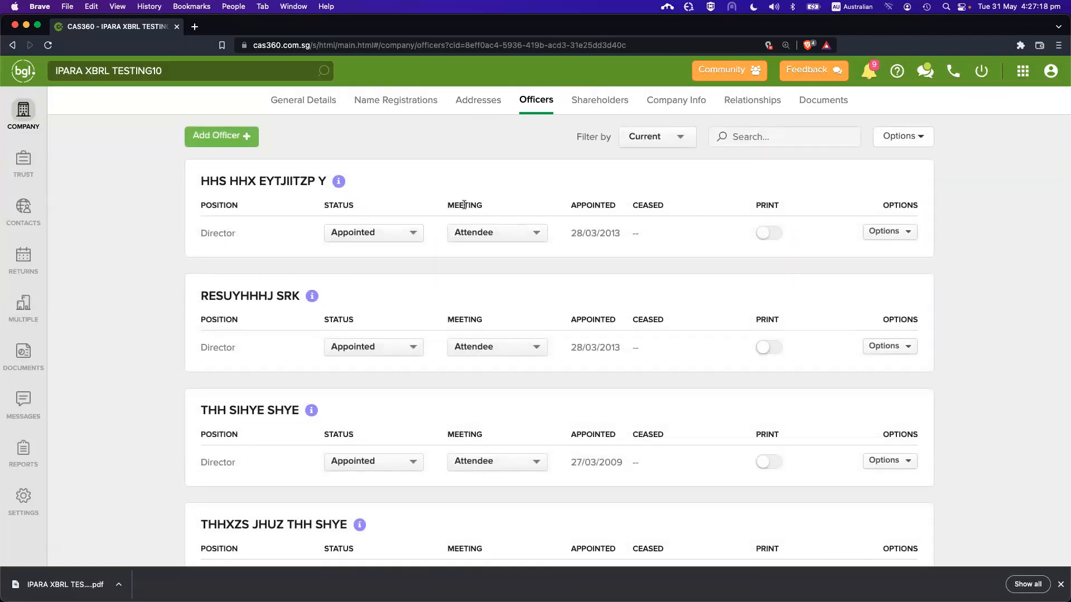
Review the officers list, leaving the first director's meeting role as Attendee
{"action": "scroll", "coordinate": [475, 285], "scroll_direction": "down", "scroll_amount": 1}
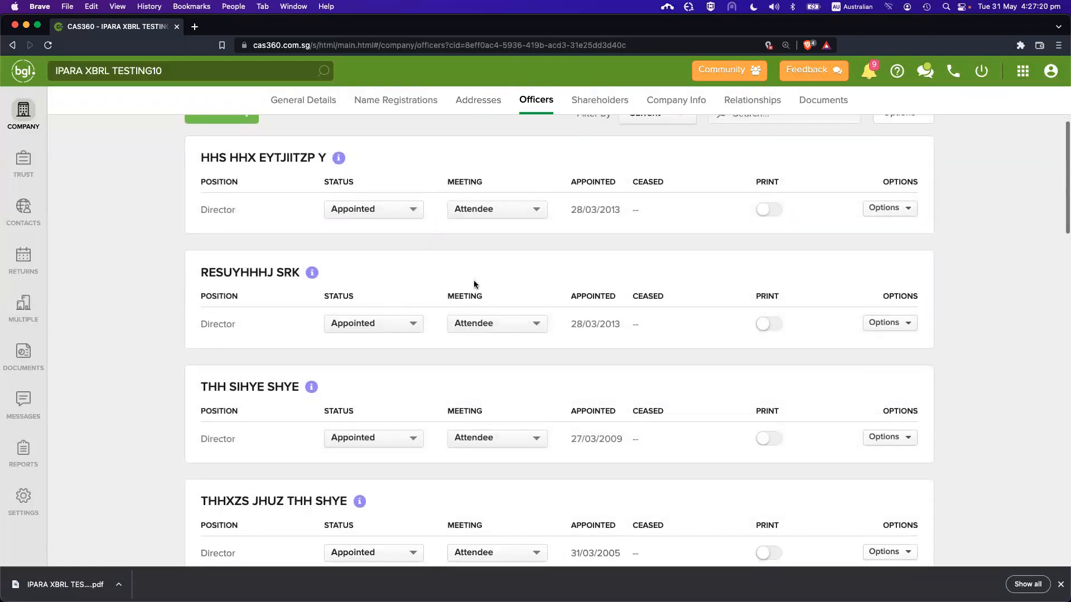
{"action": "left_click", "coordinate": [476, 209]}
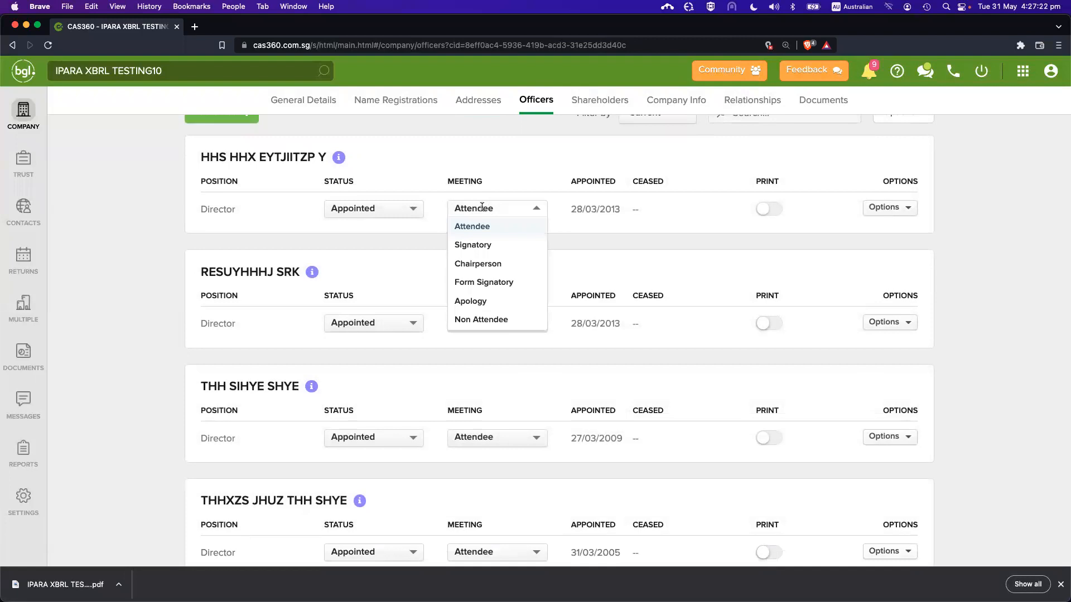
{"action": "left_click", "coordinate": [475, 159]}
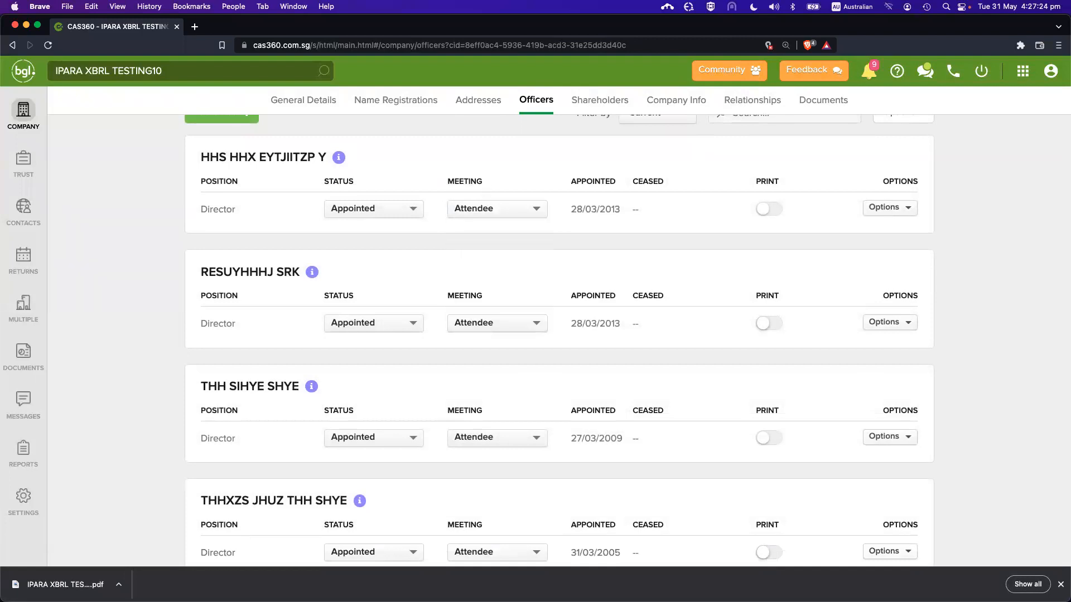
{"action": "scroll", "coordinate": [625, 251], "scroll_direction": "up", "scroll_amount": 1}
{"action": "scroll", "coordinate": [564, 285], "scroll_direction": "down", "scroll_amount": 6}
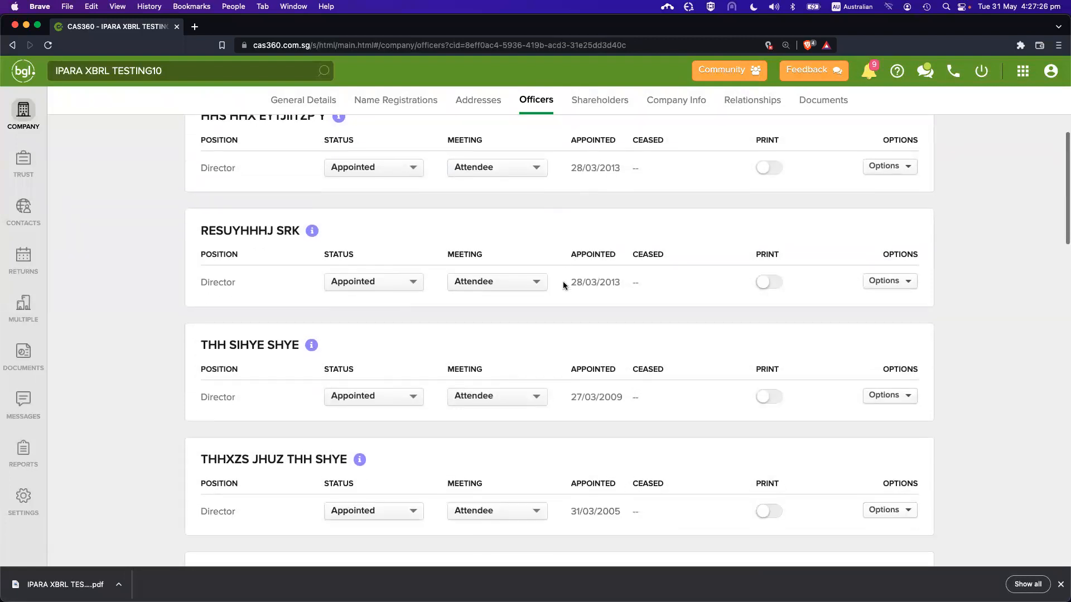
{"action": "scroll", "coordinate": [563, 285], "scroll_direction": "down", "scroll_amount": 1}
{"action": "left_click_drag", "start_coordinate": [207, 246], "coordinate": [304, 247]}
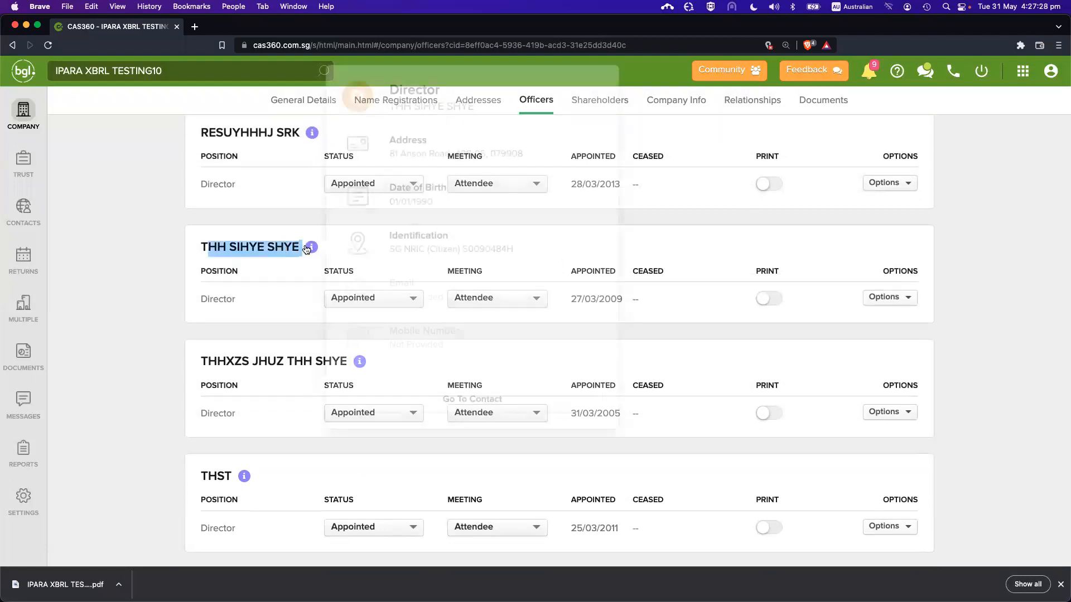
{"action": "left_click", "coordinate": [290, 246]}
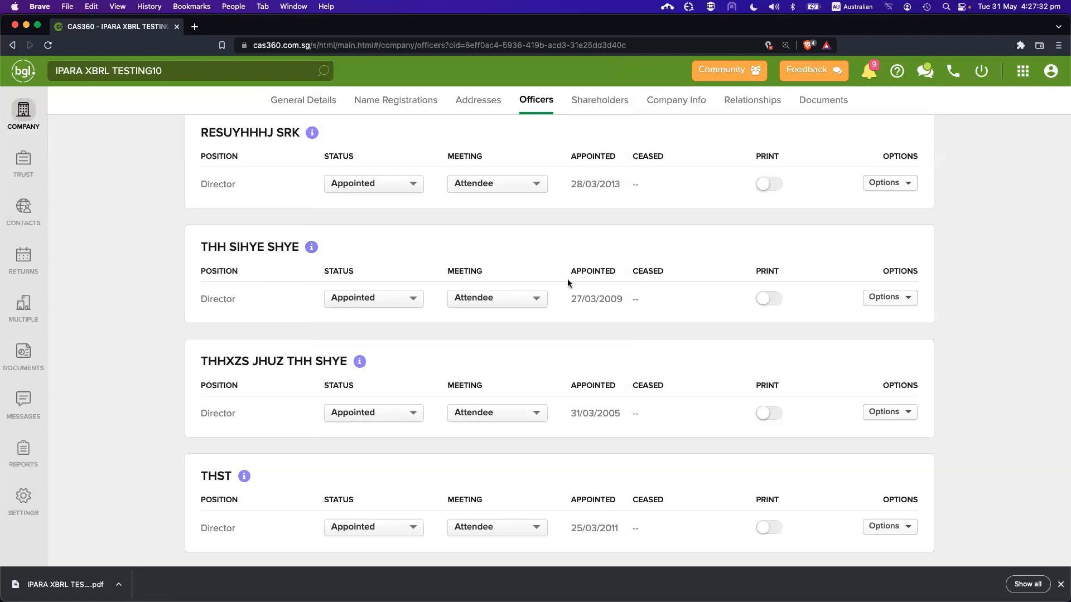
Make the third director the meeting Signatory and view the second director's contact card
{"action": "left_click", "coordinate": [497, 299]}
{"action": "left_click", "coordinate": [506, 335]}
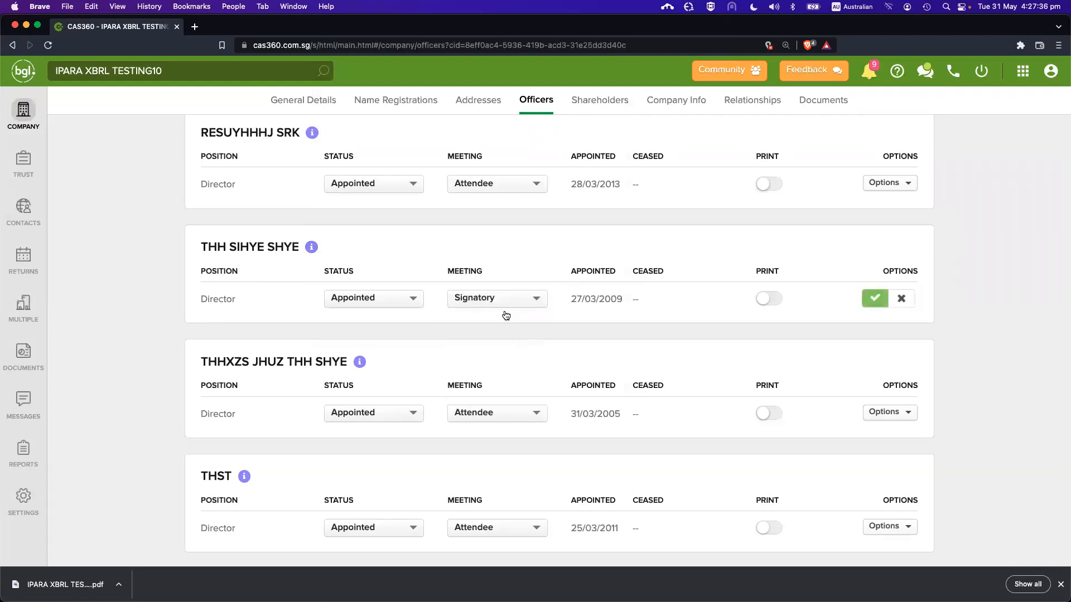
{"action": "left_click", "coordinate": [873, 298]}
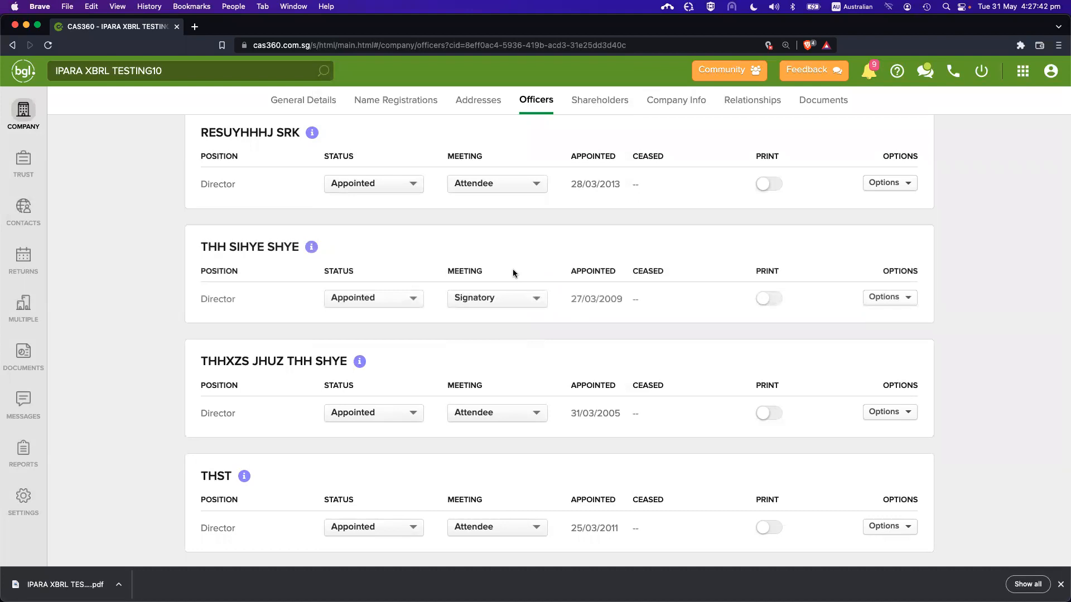
{"action": "left_click_drag", "start_coordinate": [208, 248], "coordinate": [292, 247]}
{"action": "mouse_move", "coordinate": [311, 248]}
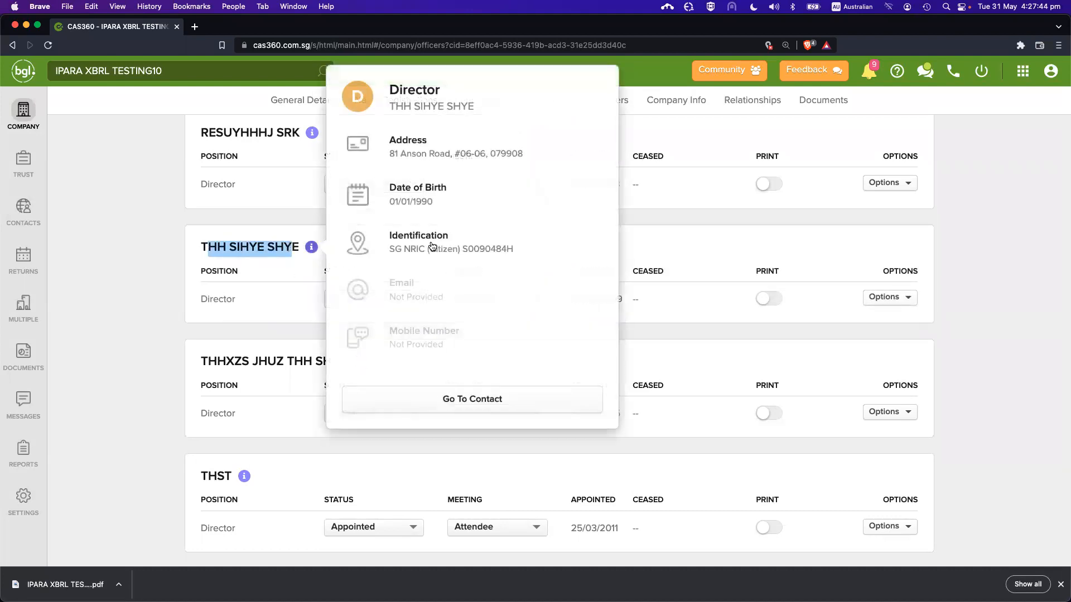
{"action": "left_click", "coordinate": [508, 257]}
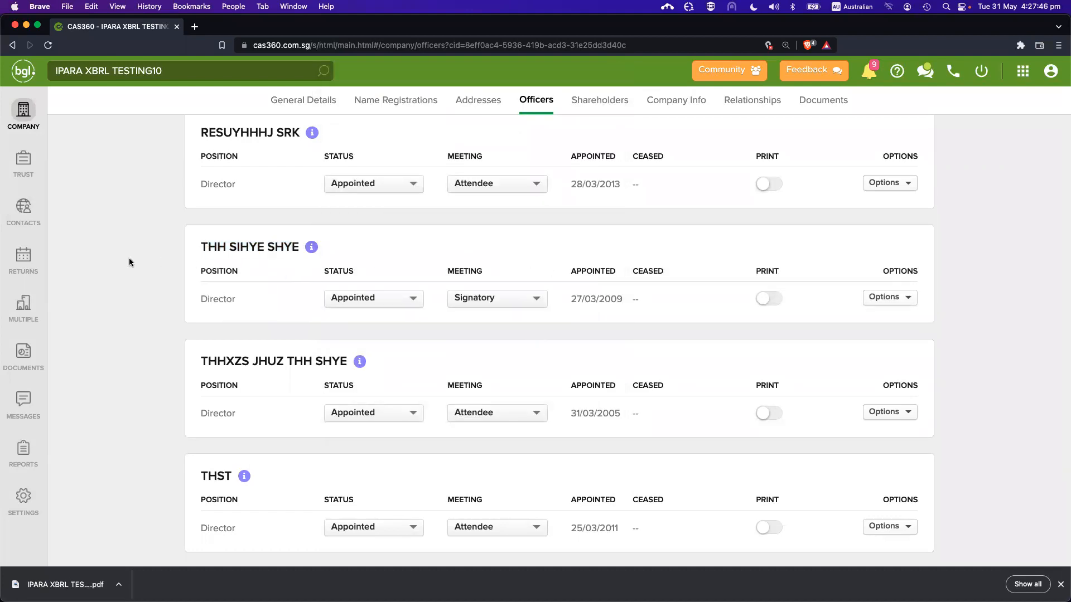
{"action": "left_click", "coordinate": [23, 258]}
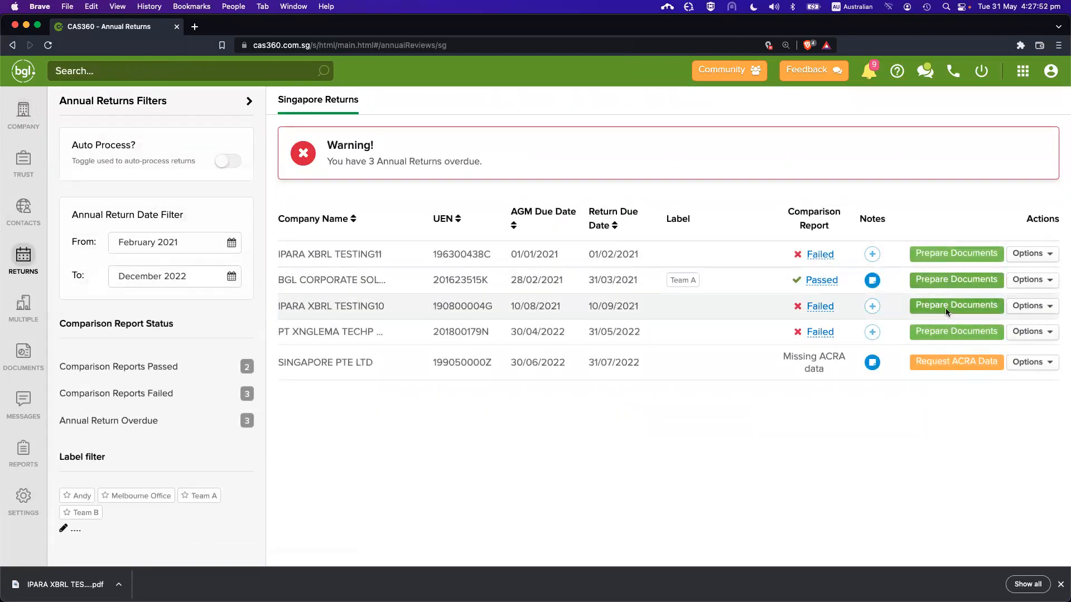
Save & Prepare IPARA XBRL TESTING10's 2021 annual return documents, leaving the Form Signatory as is
{"action": "left_click", "coordinate": [945, 306]}
{"action": "scroll", "coordinate": [799, 418], "scroll_direction": "down", "scroll_amount": 5}
{"action": "left_click", "coordinate": [754, 522]}
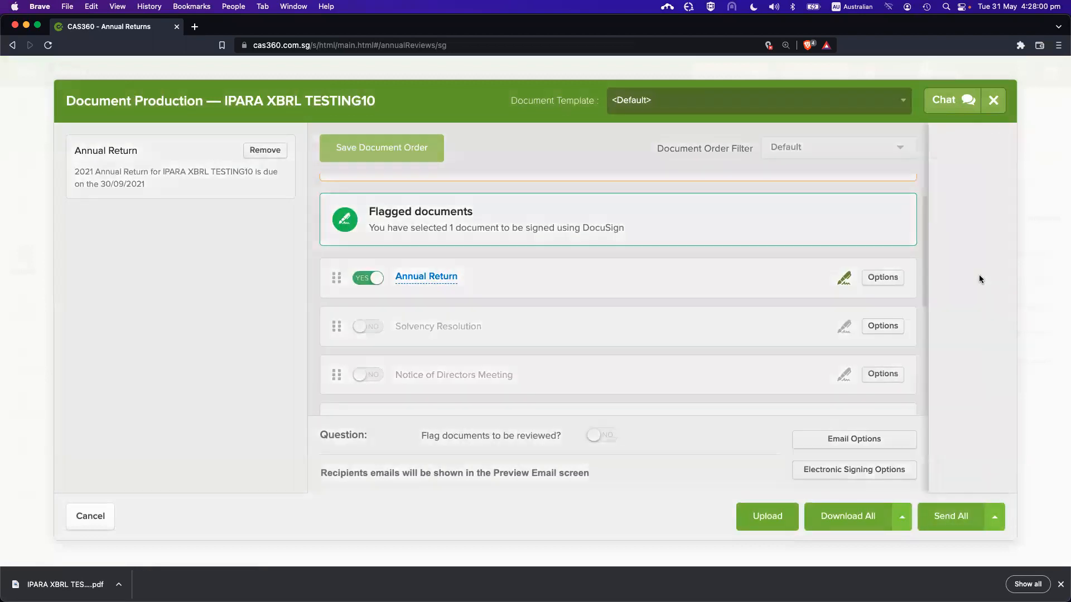
{"action": "left_click", "coordinate": [979, 275]}
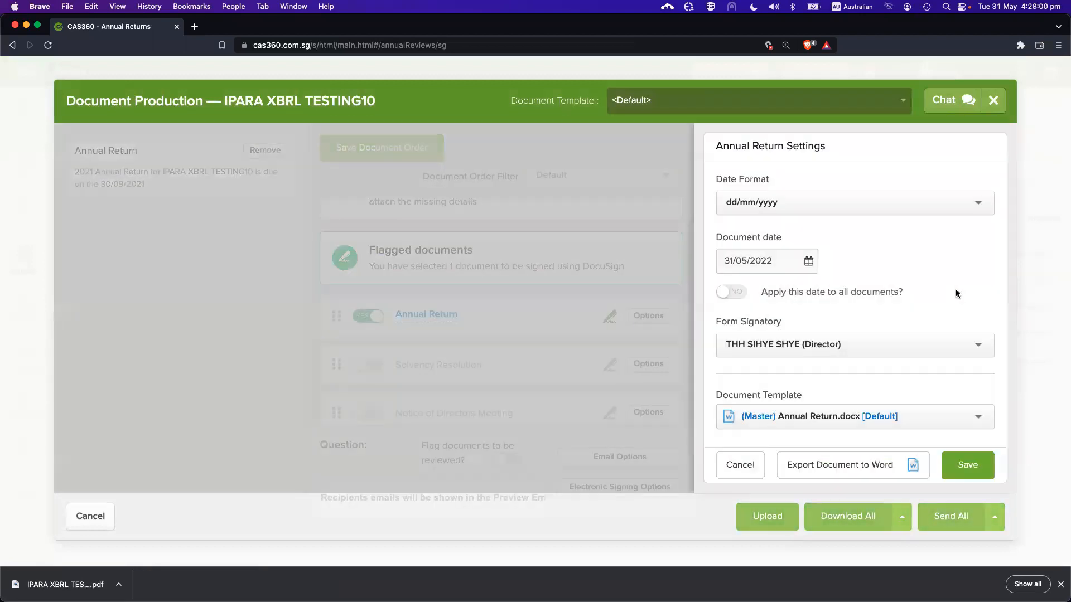
{"action": "left_click", "coordinate": [786, 352]}
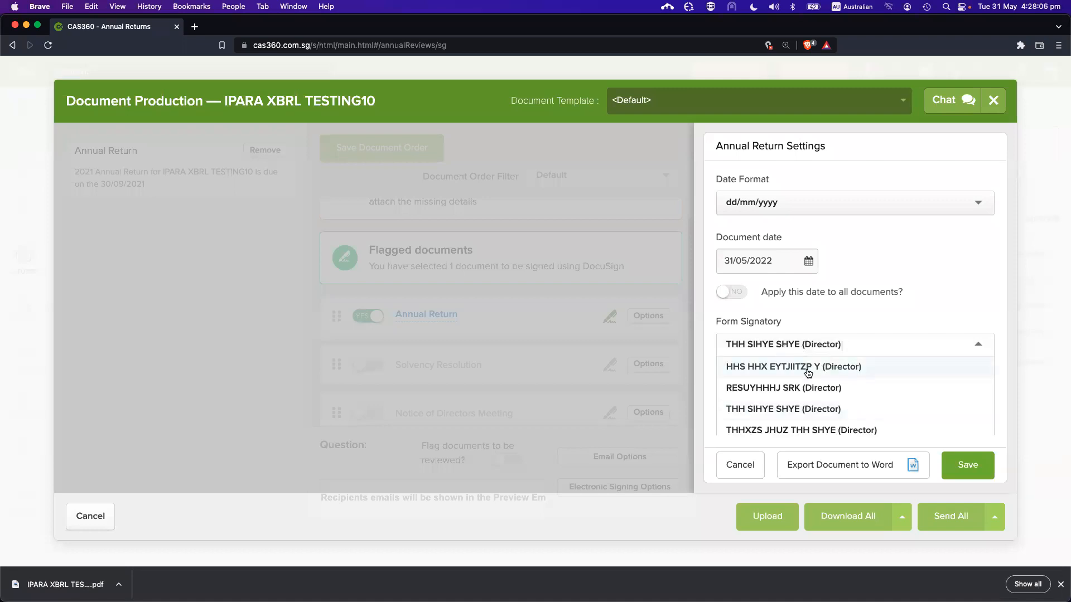
{"action": "left_click", "coordinate": [849, 312]}
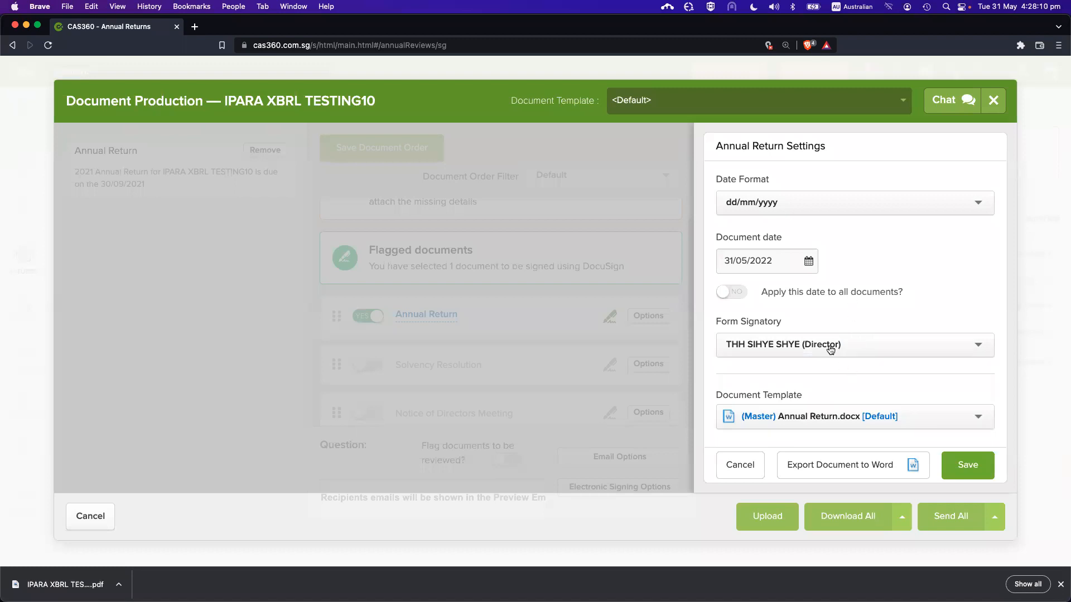
{"action": "left_click", "coordinate": [742, 463]}
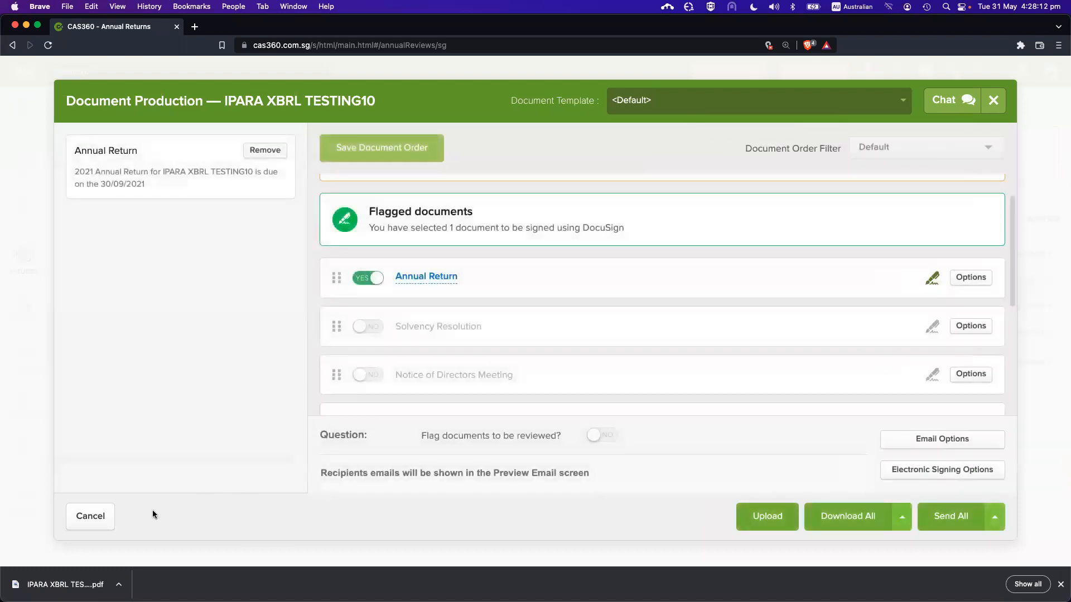
{"action": "left_click", "coordinate": [104, 520]}
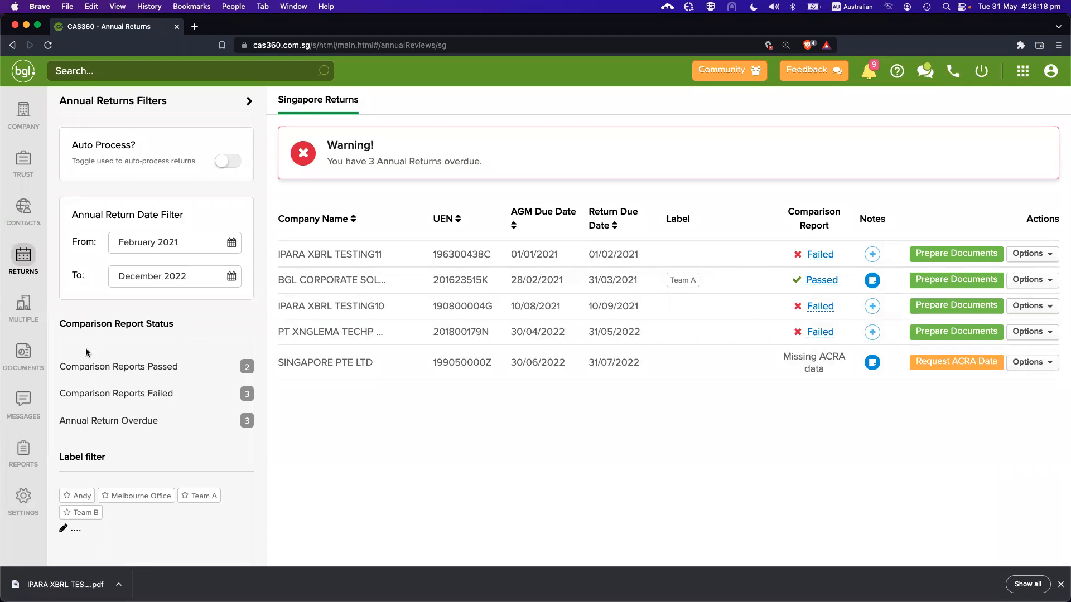
Open Global Documents and expand the '1 Change' details on trace 126
{"action": "left_click", "coordinate": [35, 352]}
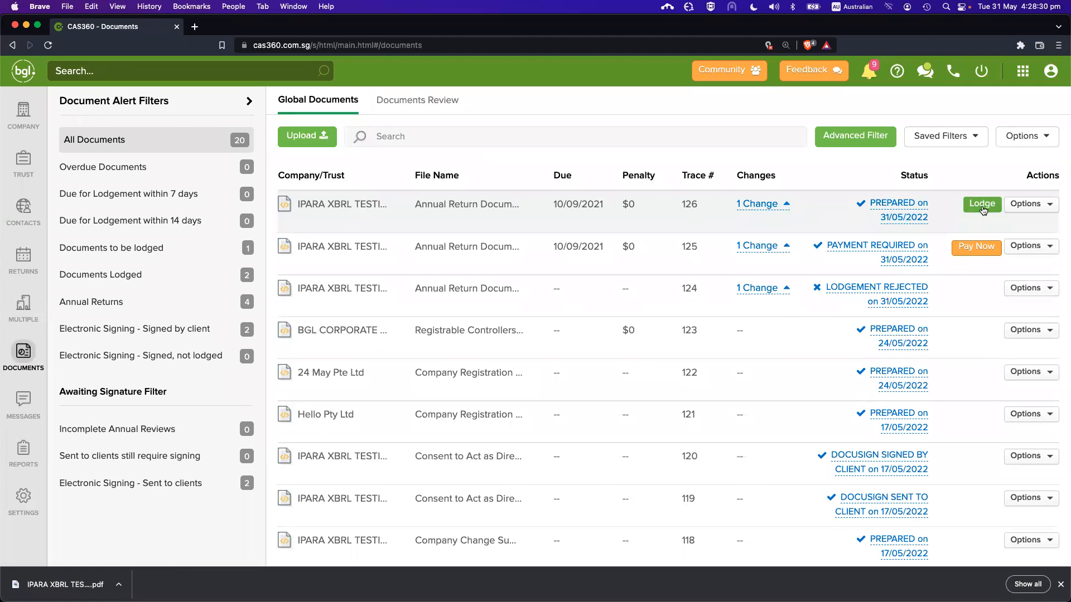
{"action": "left_click", "coordinate": [774, 205]}
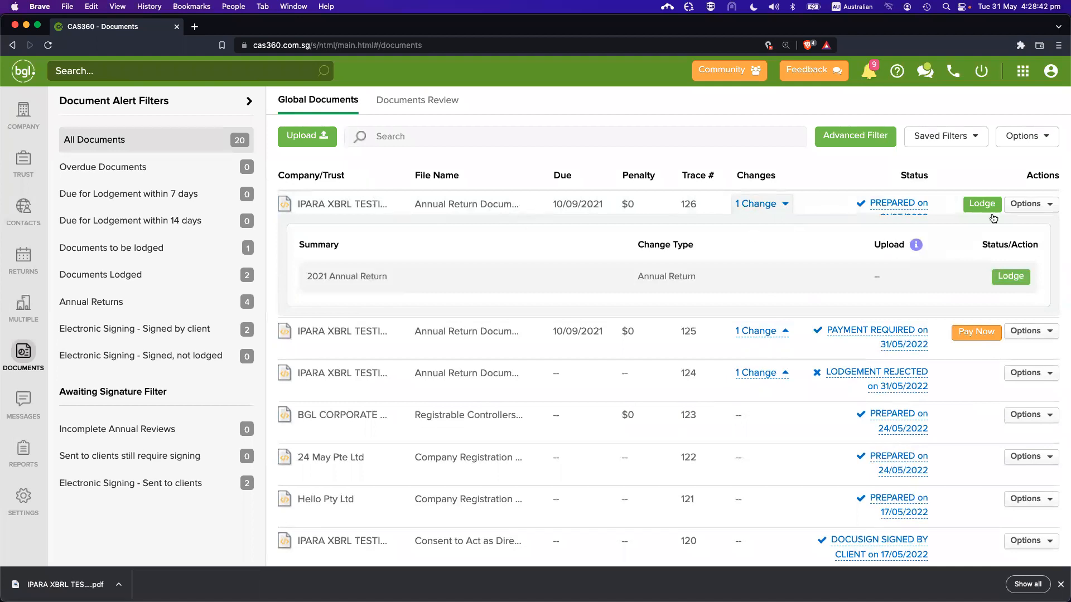
{"action": "left_click", "coordinate": [1036, 205]}
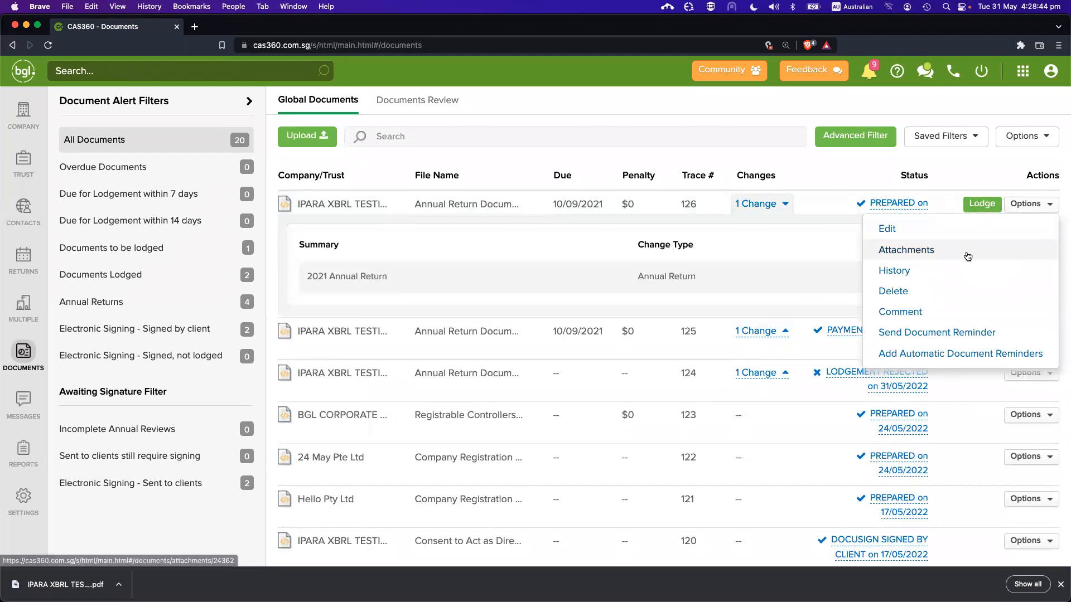
{"action": "left_click", "coordinate": [909, 316]}
{"action": "scroll", "coordinate": [636, 367], "scroll_direction": "down", "scroll_amount": 3}
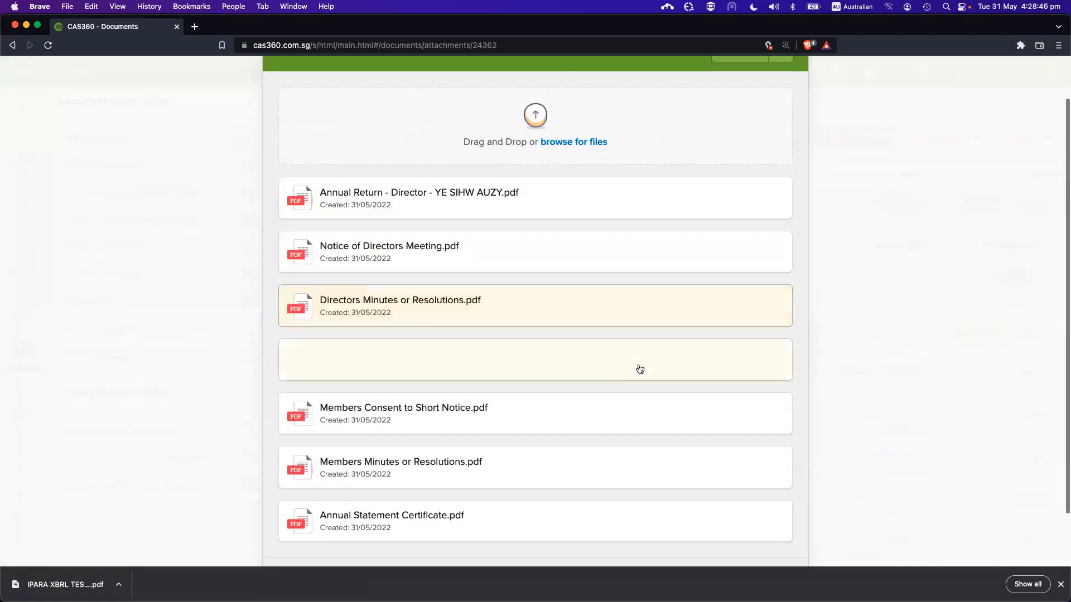
{"action": "scroll", "coordinate": [620, 362], "scroll_direction": "up", "scroll_amount": 1}
{"action": "scroll", "coordinate": [628, 287], "scroll_direction": "down", "scroll_amount": 1}
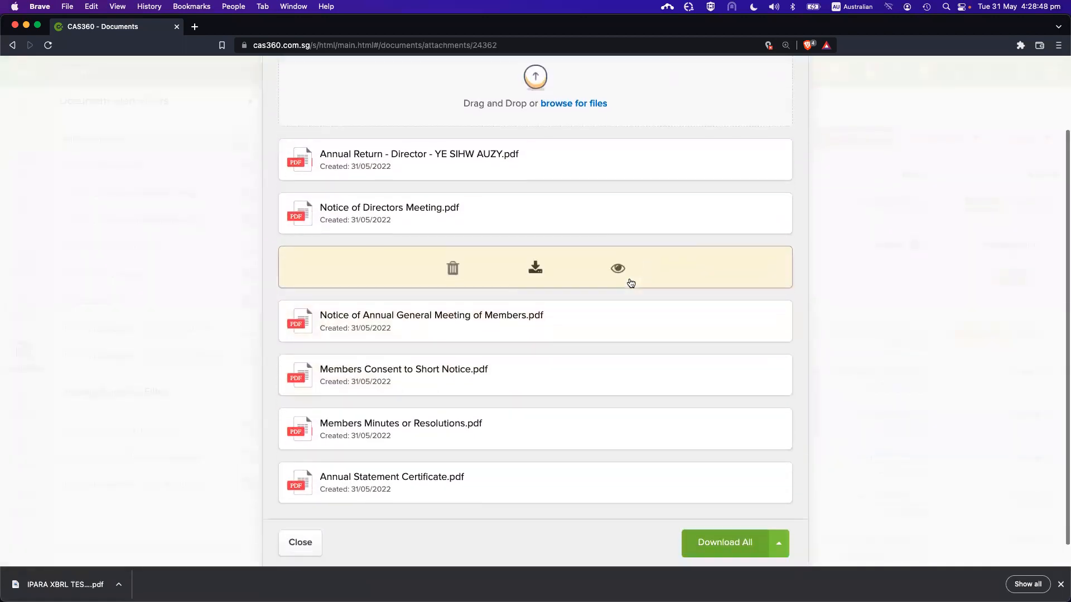
{"action": "scroll", "coordinate": [534, 549], "scroll_direction": "up", "scroll_amount": 1}
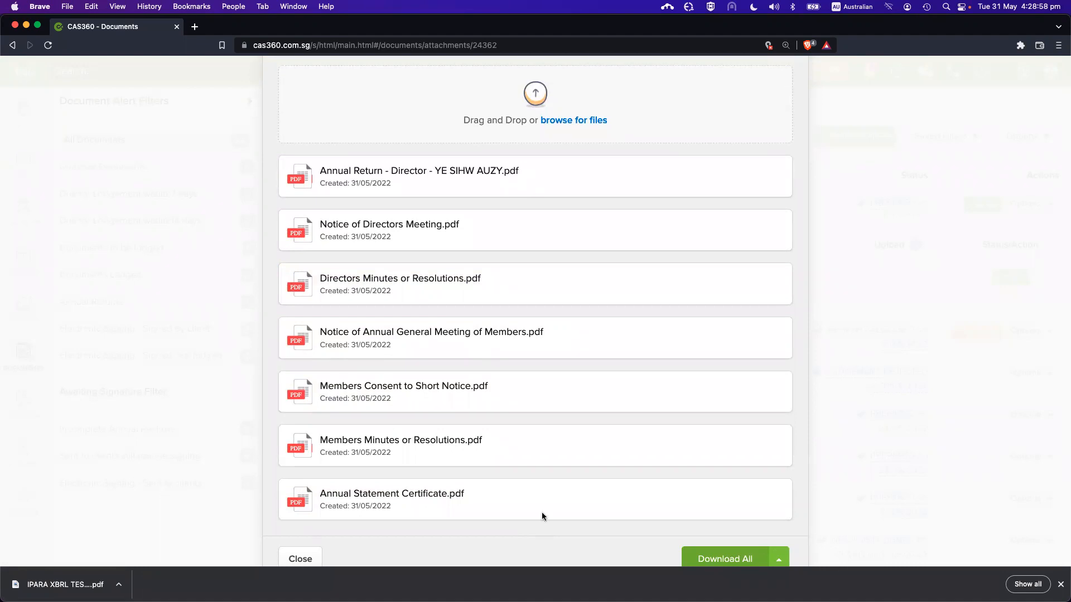
{"action": "scroll", "coordinate": [615, 129], "scroll_direction": "up", "scroll_amount": 2}
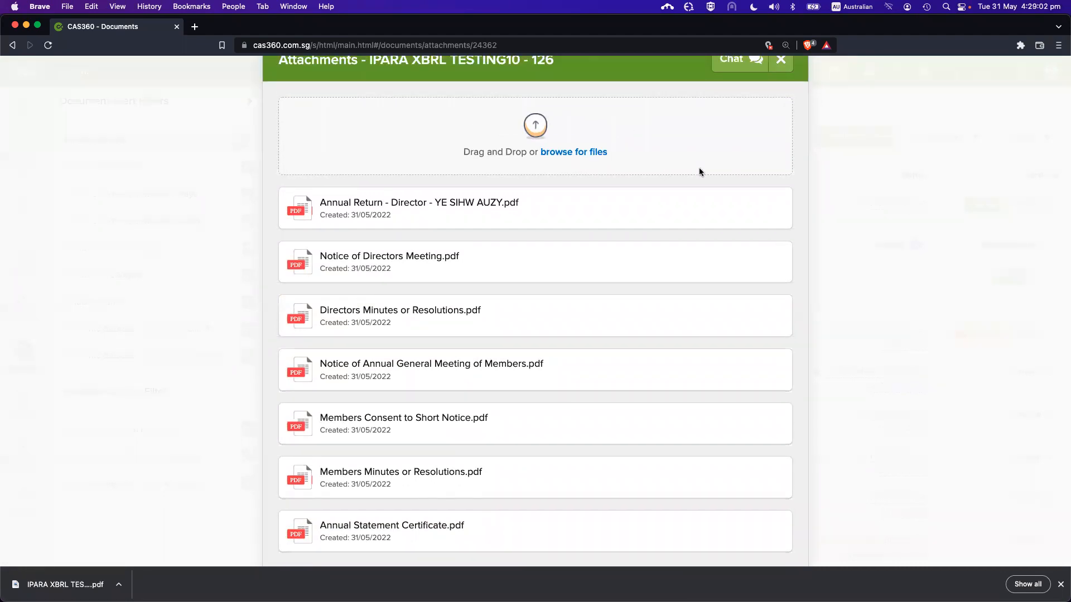
{"action": "mouse_move", "coordinate": [655, 206]}
{"action": "key", "text": "Escape"}
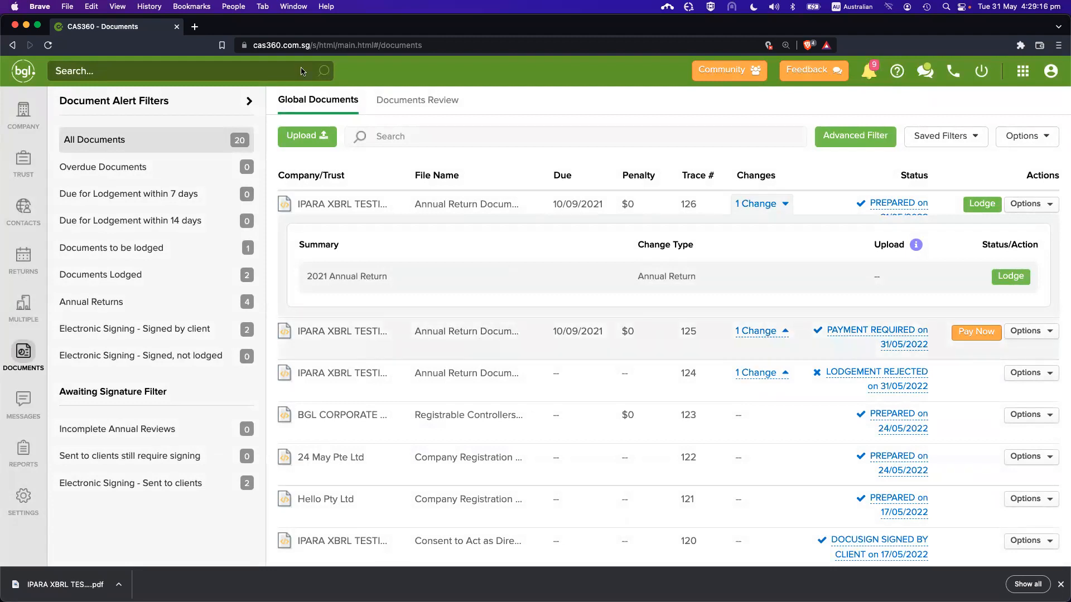
In BGL CORPORATE SOLUTIONS PTE. LTD.'s officers, switch the director's Print off and confirm Attendee role
{"action": "left_click", "coordinate": [24, 107]}
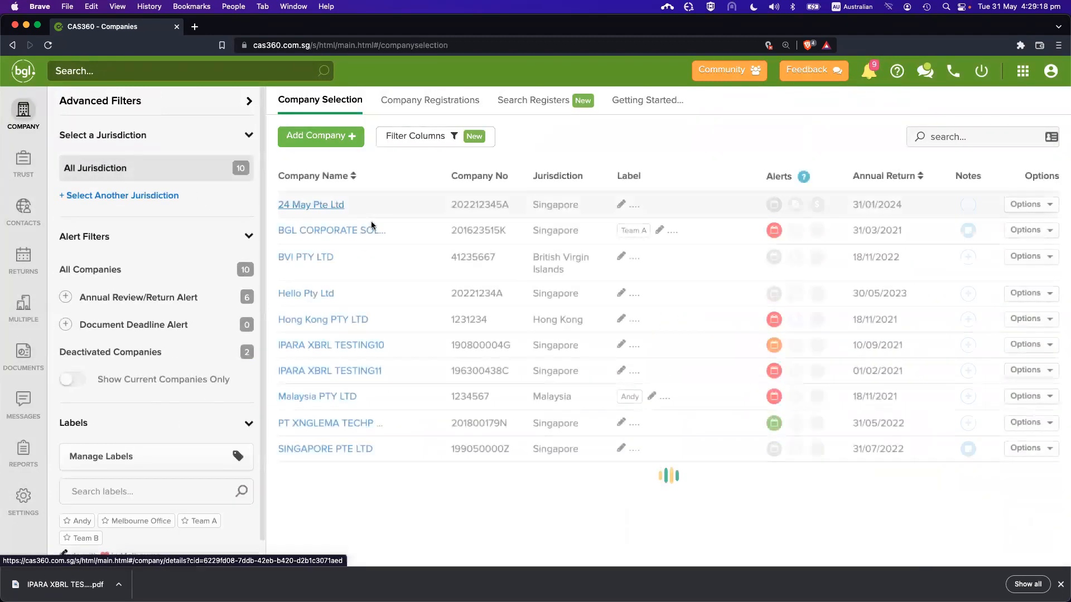
{"action": "left_click", "coordinate": [370, 227]}
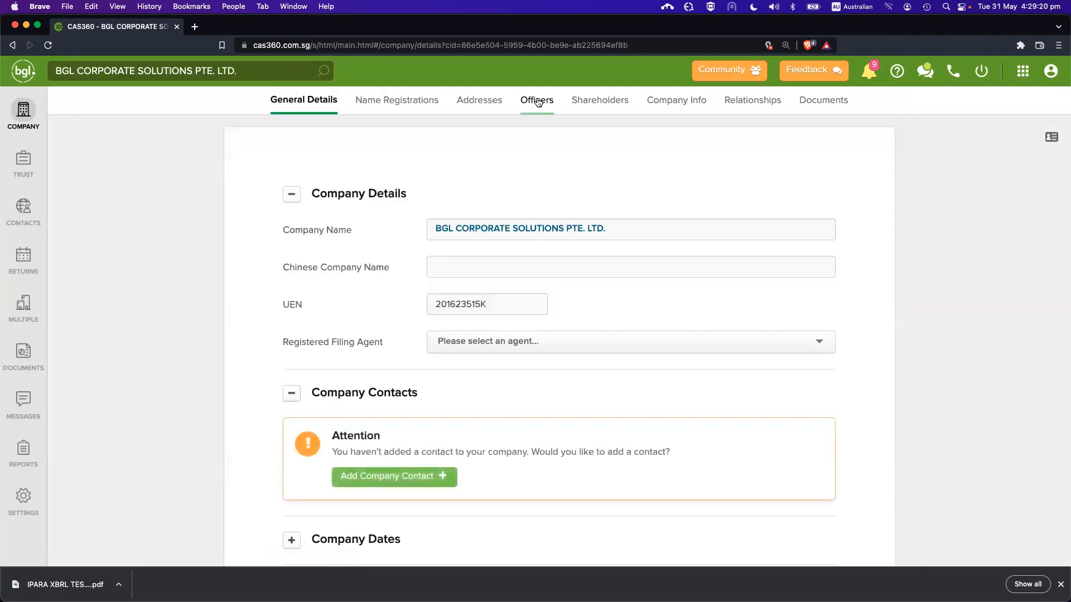
{"action": "left_click", "coordinate": [536, 100]}
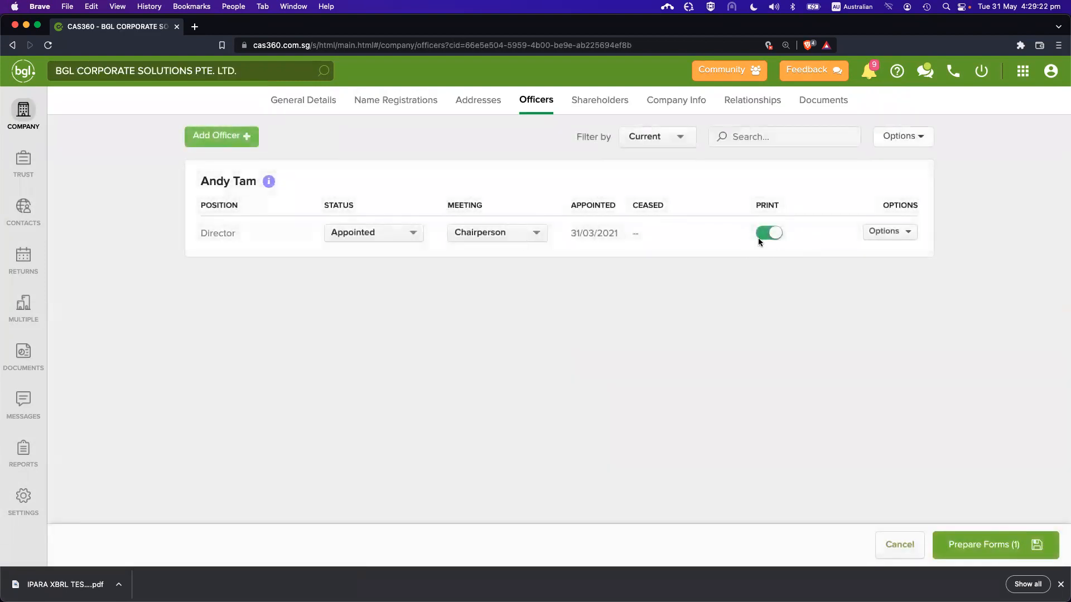
{"action": "left_click", "coordinate": [760, 237]}
{"action": "left_click", "coordinate": [500, 234]}
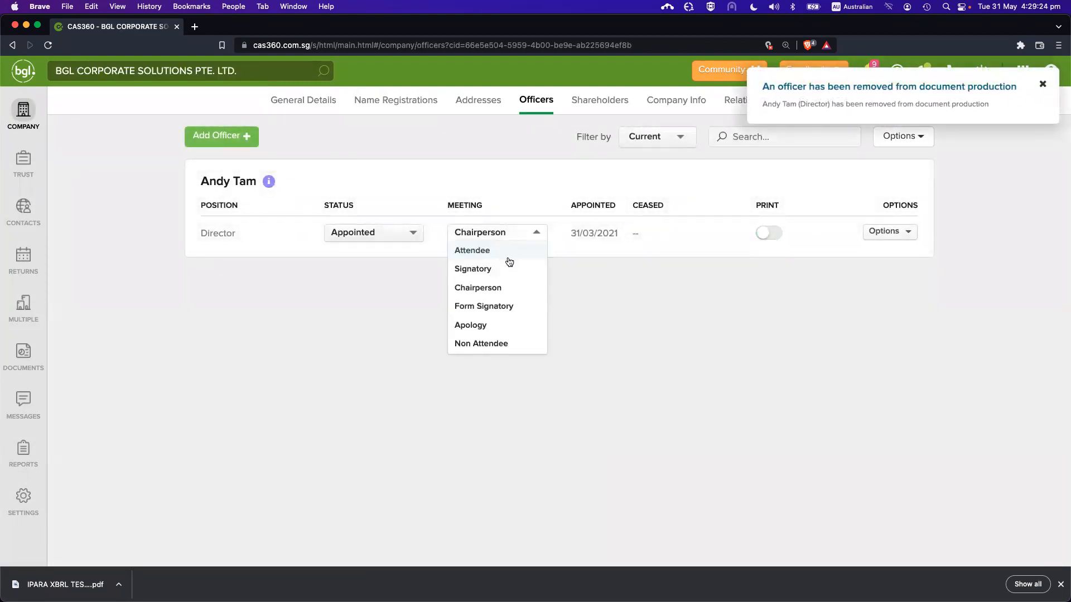
{"action": "left_click", "coordinate": [507, 254]}
{"action": "left_click", "coordinate": [872, 234]}
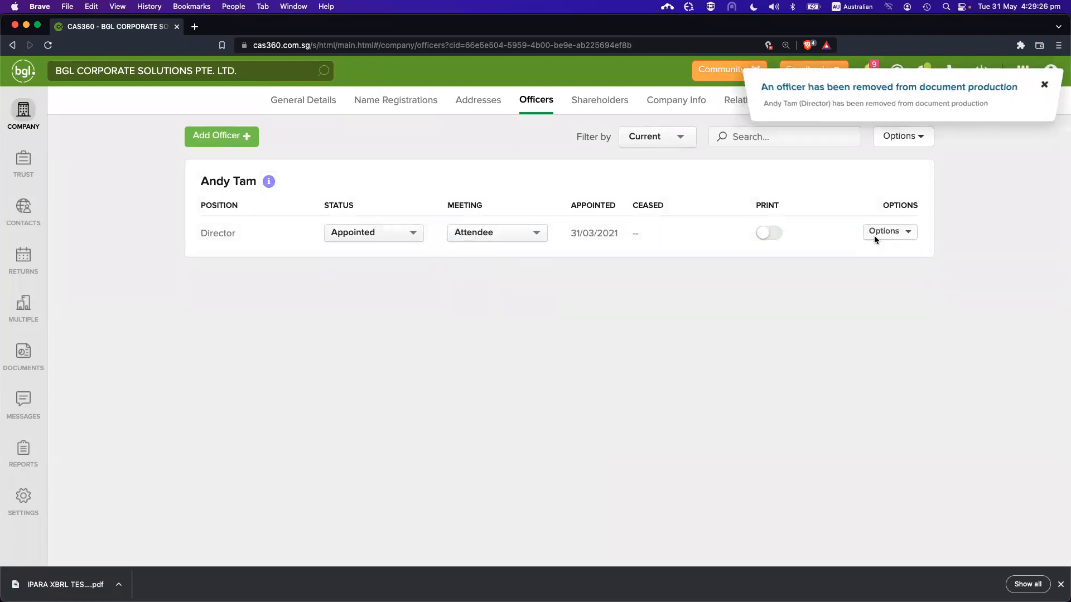
Try the Signatory and Chairperson meeting roles, settling the director on Signatory
{"action": "left_click", "coordinate": [487, 237]}
{"action": "left_click", "coordinate": [493, 273]}
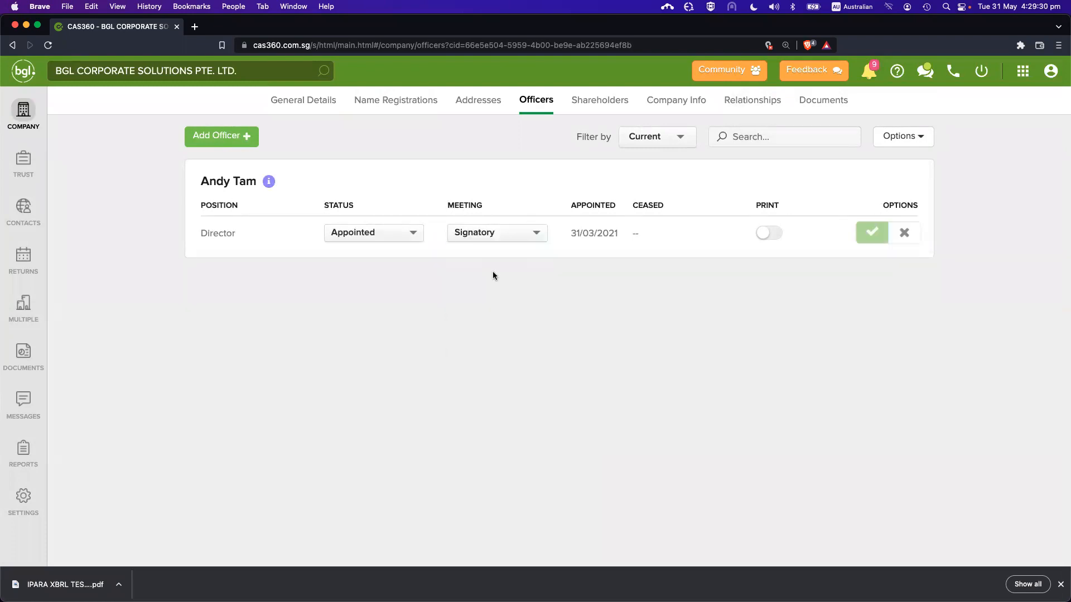
{"action": "left_click", "coordinate": [501, 232]}
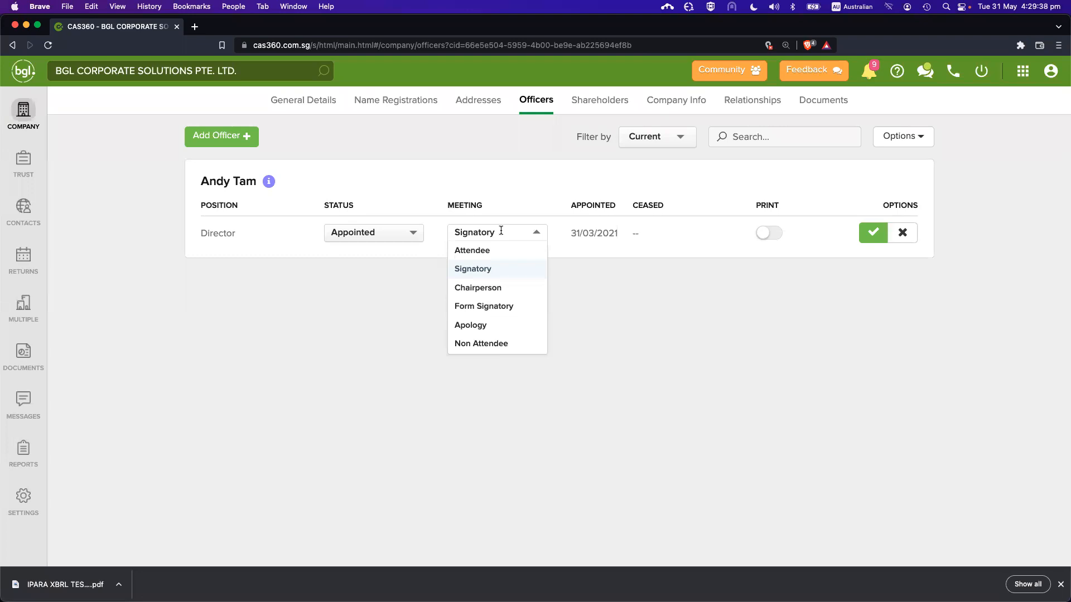
{"action": "left_click", "coordinate": [495, 287]}
{"action": "left_click", "coordinate": [494, 233]}
{"action": "left_click", "coordinate": [524, 234]}
{"action": "left_click", "coordinate": [513, 232]}
{"action": "left_click", "coordinate": [509, 265]}
{"action": "left_click", "coordinate": [507, 232]}
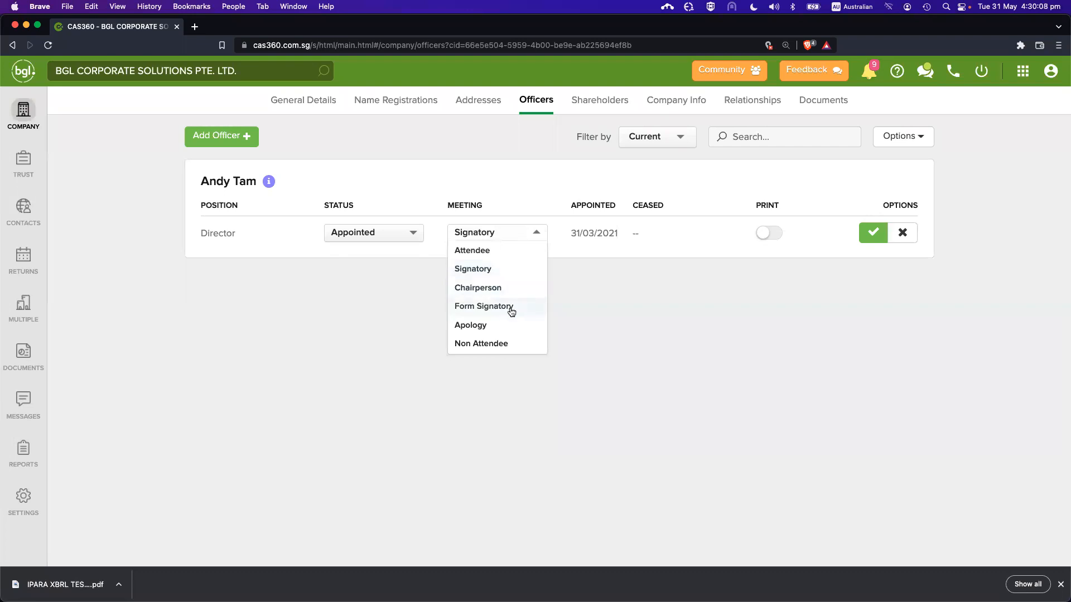
{"action": "left_click", "coordinate": [518, 233]}
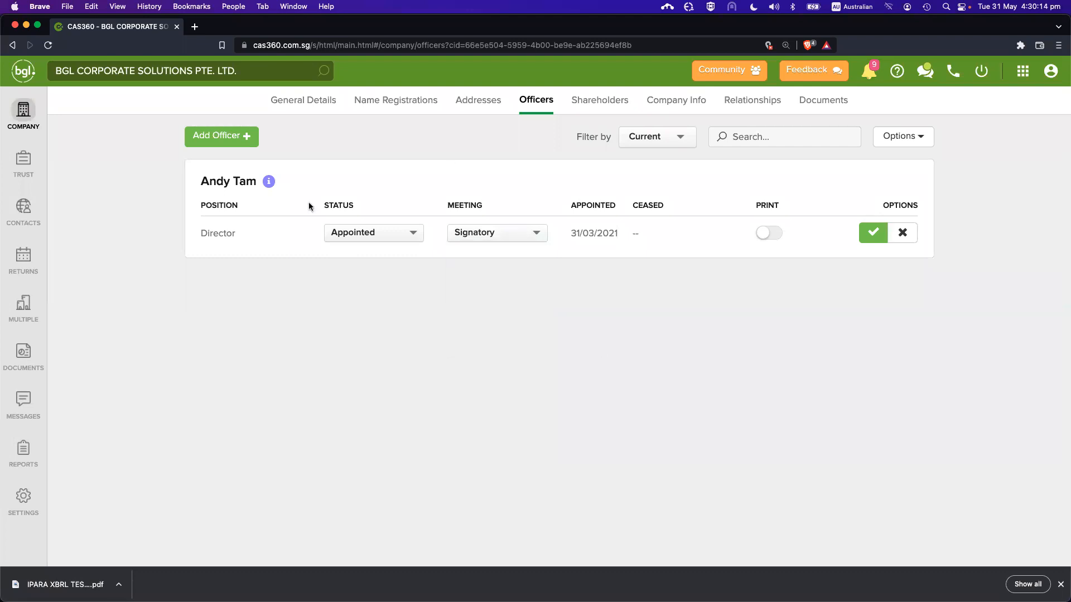
{"action": "left_click", "coordinate": [25, 352]}
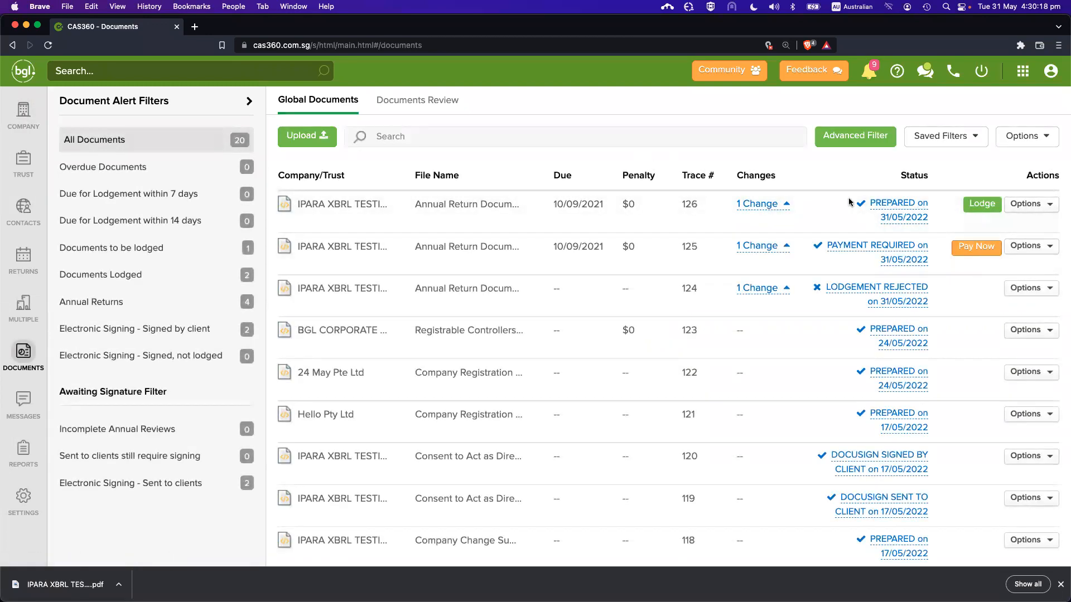
{"action": "left_click", "coordinate": [778, 204]}
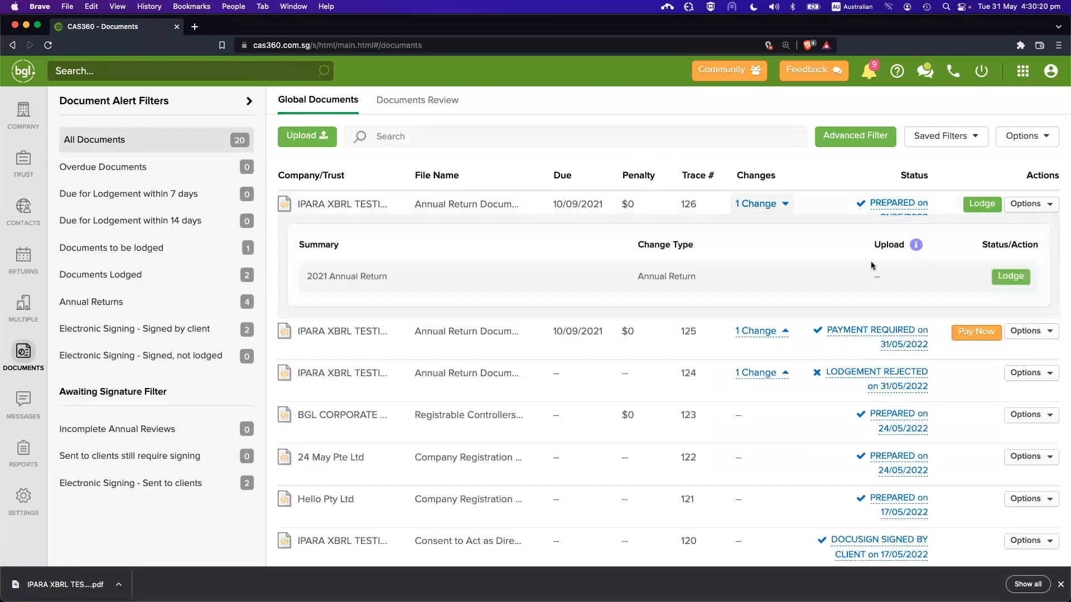
{"action": "left_click", "coordinate": [1010, 278]}
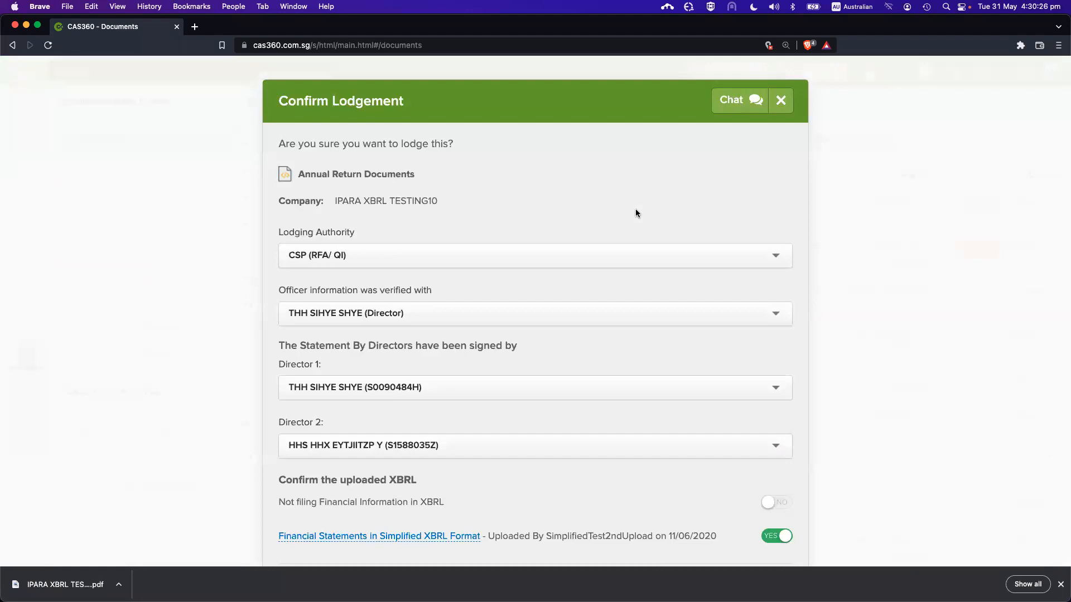
{"action": "key", "text": "Escape"}
{"action": "left_click", "coordinate": [23, 496]}
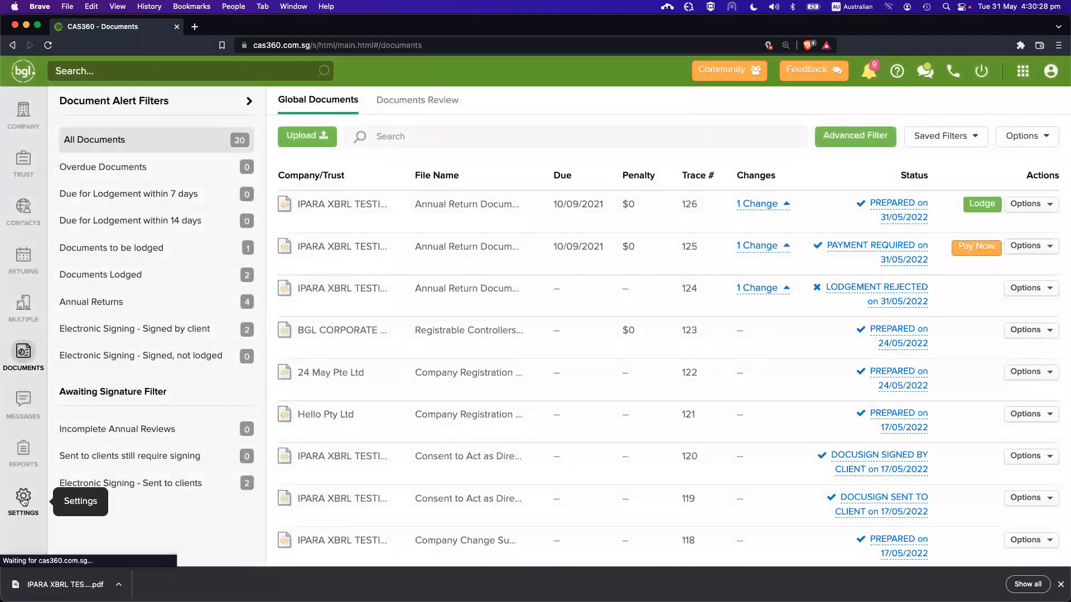
{"action": "left_click", "coordinate": [23, 351]}
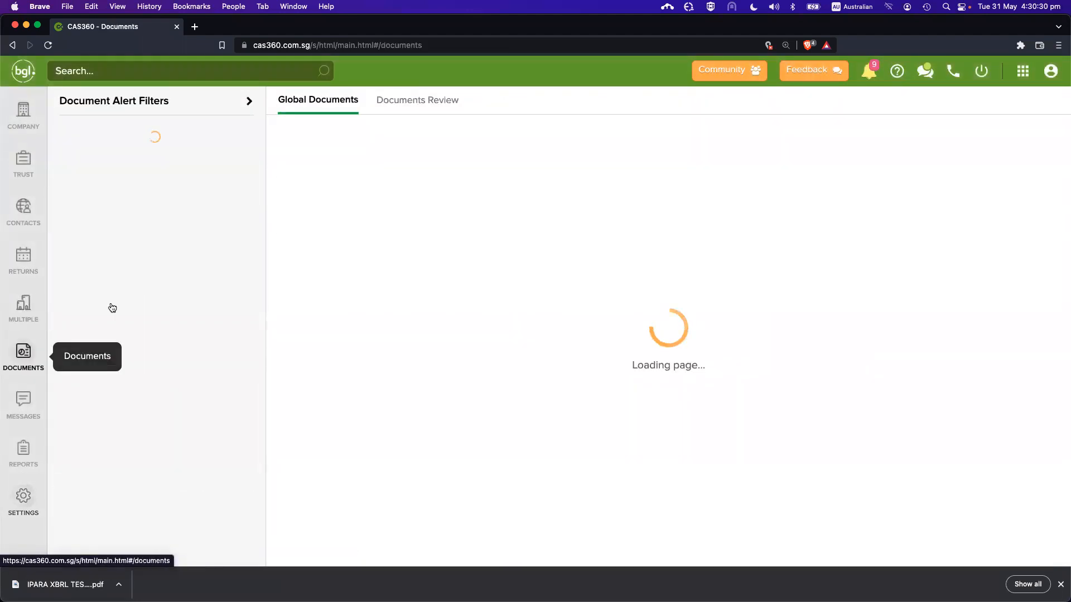
{"action": "left_click", "coordinate": [982, 203]}
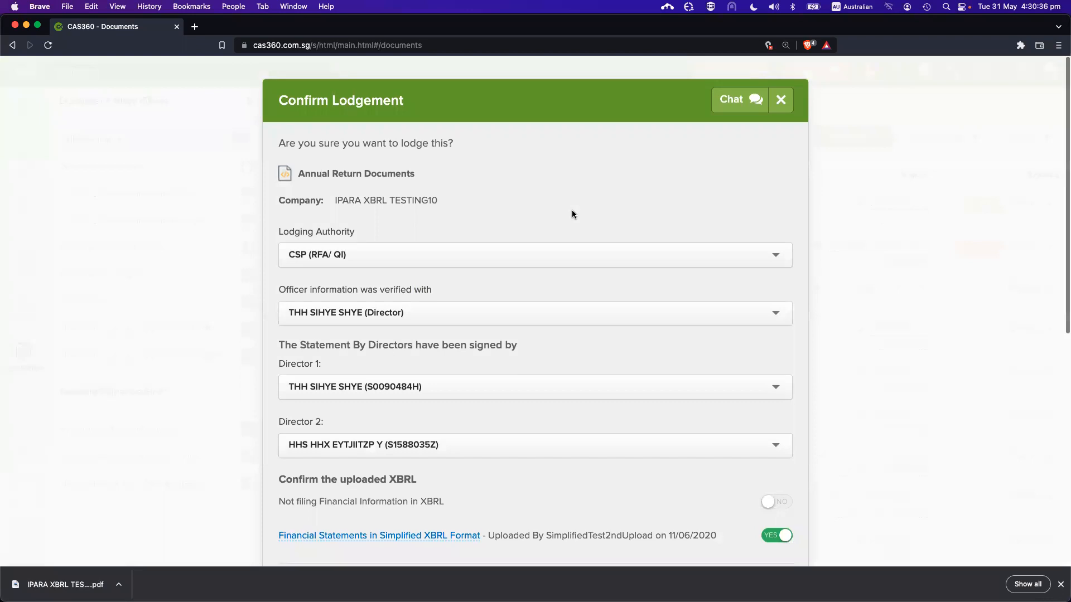
{"action": "scroll", "coordinate": [571, 214], "scroll_direction": "down", "scroll_amount": 3}
{"action": "scroll", "coordinate": [575, 209], "scroll_direction": "up", "scroll_amount": 3}
{"action": "scroll", "coordinate": [614, 218], "scroll_direction": "down", "scroll_amount": 1}
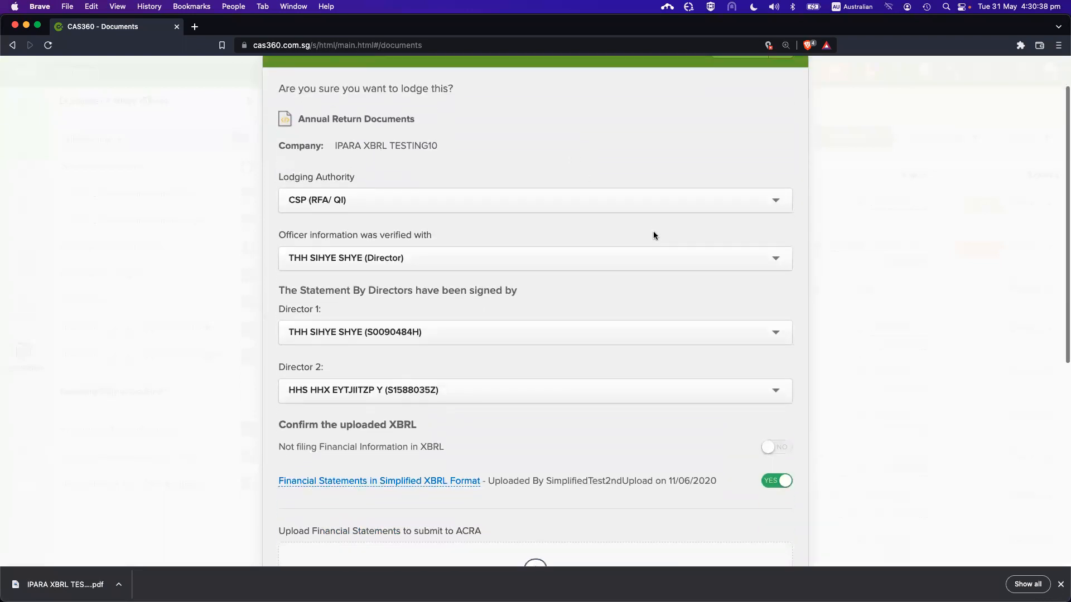
{"action": "scroll", "coordinate": [641, 285], "scroll_direction": "up", "scroll_amount": 1}
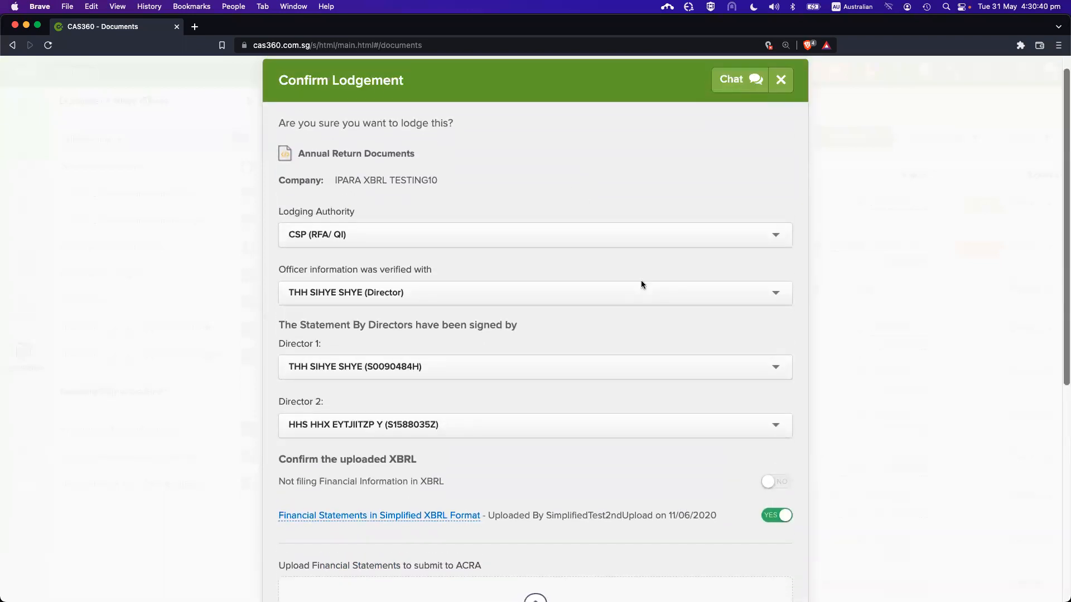
{"action": "scroll", "coordinate": [614, 201], "scroll_direction": "down", "scroll_amount": 1}
{"action": "scroll", "coordinate": [614, 200], "scroll_direction": "down", "scroll_amount": 1}
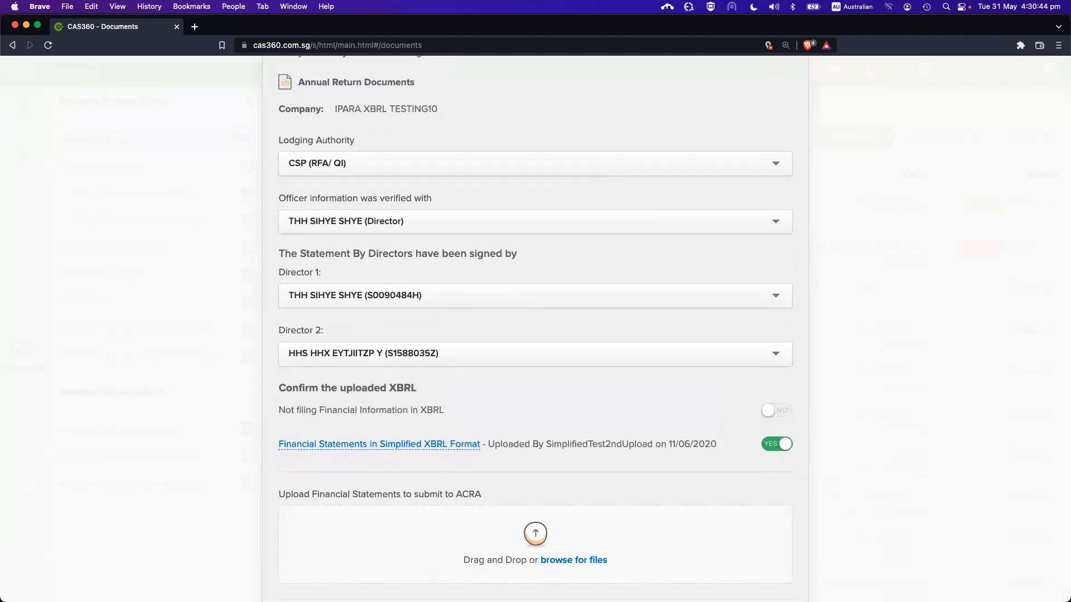
{"action": "scroll", "coordinate": [439, 270], "scroll_direction": "up", "scroll_amount": 1}
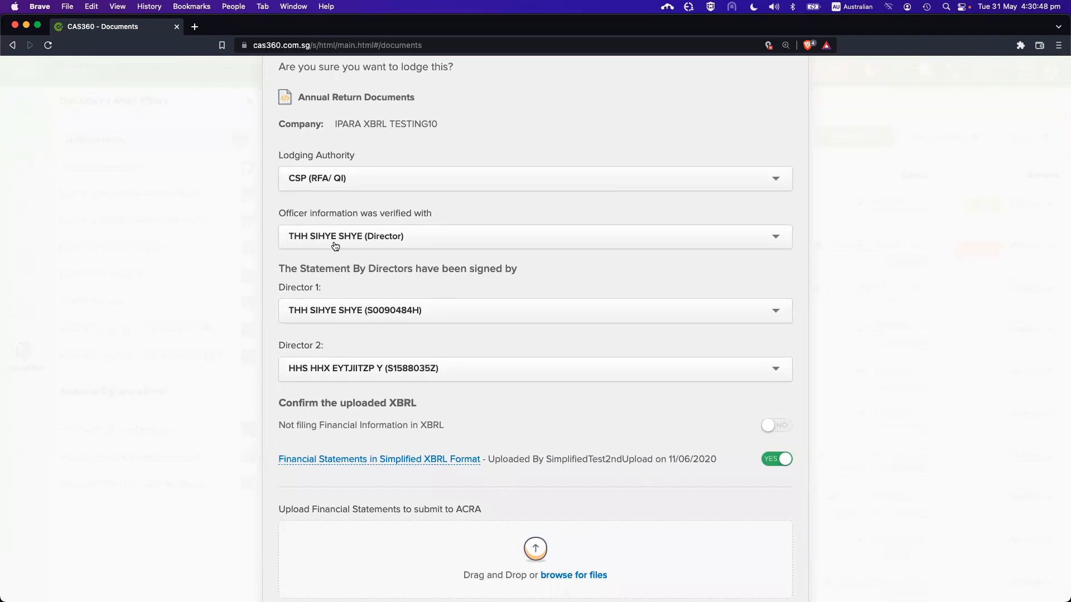
Check the officer list keeping the current officer, and highlight the directors' signing heading
{"action": "left_click", "coordinate": [395, 238]}
{"action": "scroll", "coordinate": [425, 321], "scroll_direction": "down", "scroll_amount": 5}
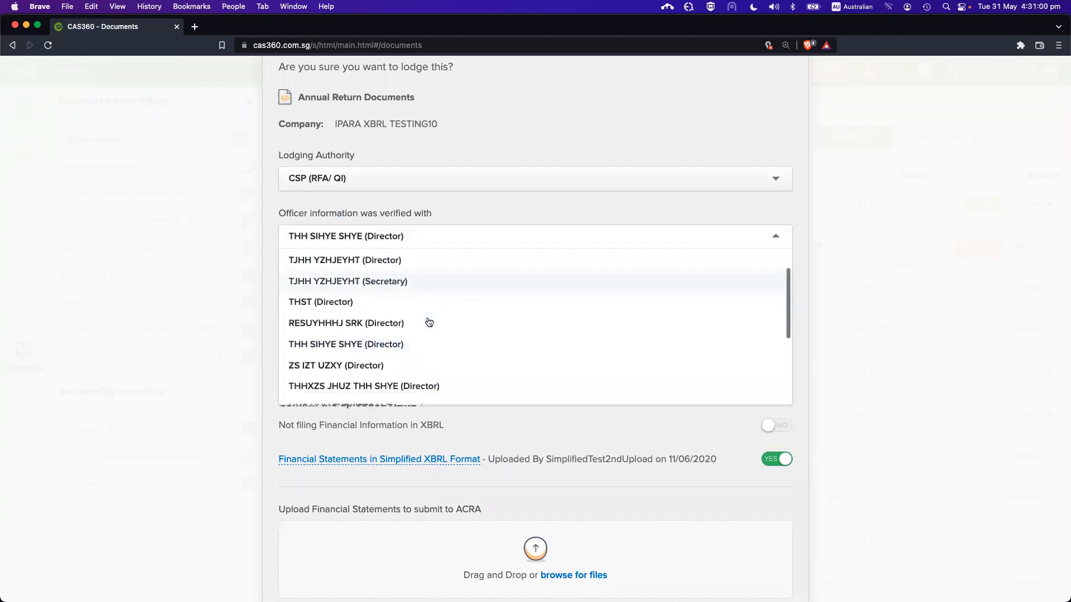
{"action": "scroll", "coordinate": [428, 322], "scroll_direction": "up", "scroll_amount": 10}
{"action": "scroll", "coordinate": [430, 311], "scroll_direction": "down", "scroll_amount": 10}
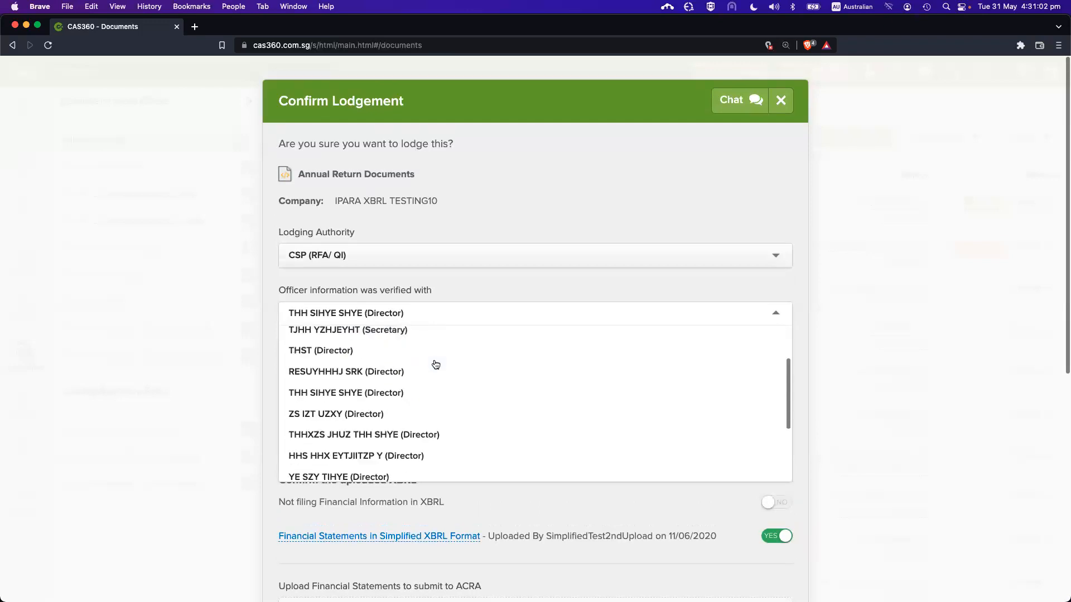
{"action": "scroll", "coordinate": [445, 420], "scroll_direction": "up", "scroll_amount": 3}
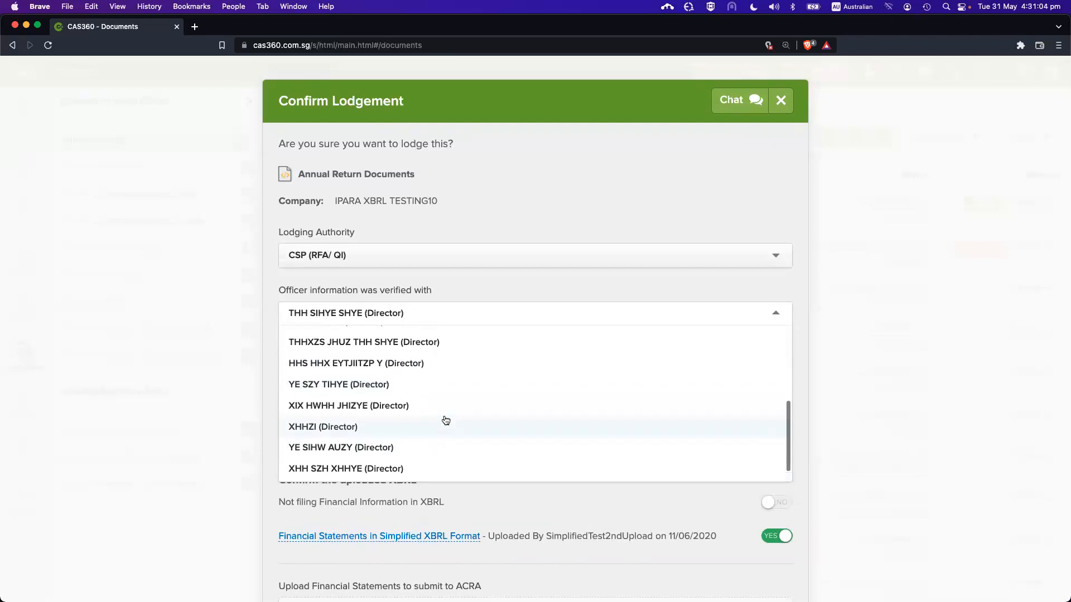
{"action": "scroll", "coordinate": [447, 396], "scroll_direction": "up", "scroll_amount": 2}
{"action": "left_click", "coordinate": [447, 288]}
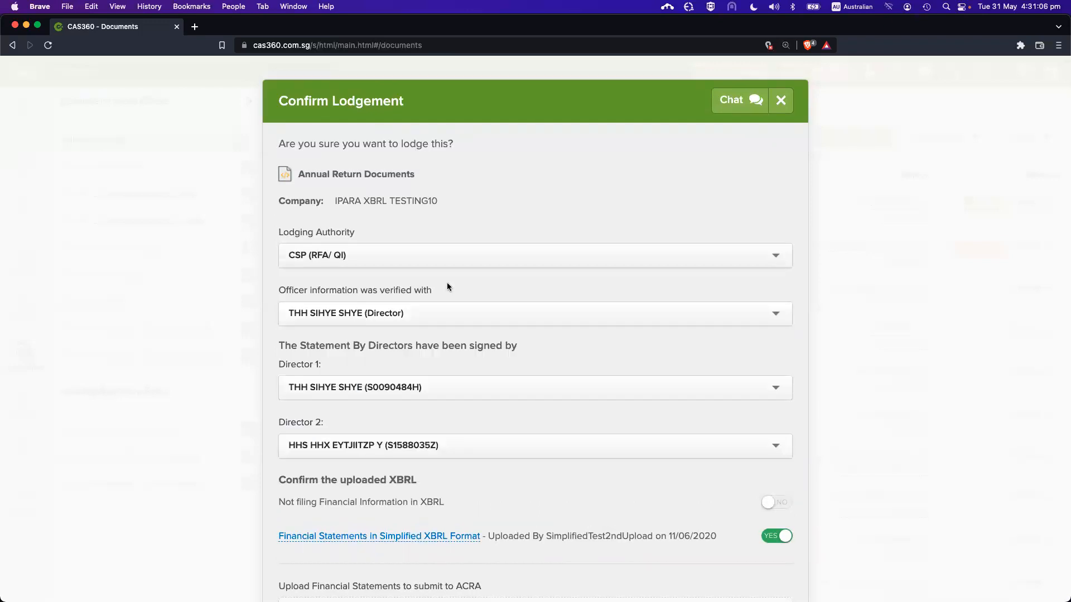
{"action": "scroll", "coordinate": [448, 287], "scroll_direction": "down", "scroll_amount": 3}
{"action": "left_click_drag", "start_coordinate": [283, 252], "coordinate": [503, 254]}
{"action": "left_click", "coordinate": [503, 254]}
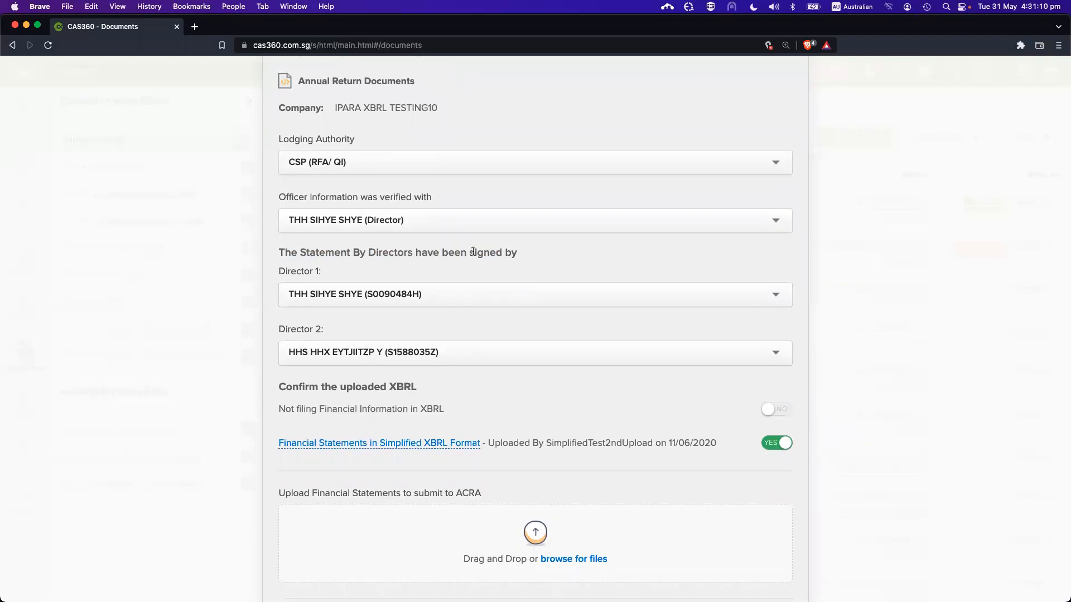
Review the director choices and switch Director 2 to a different director
{"action": "left_click", "coordinate": [410, 293]}
{"action": "left_click", "coordinate": [431, 294]}
{"action": "left_click", "coordinate": [437, 354]}
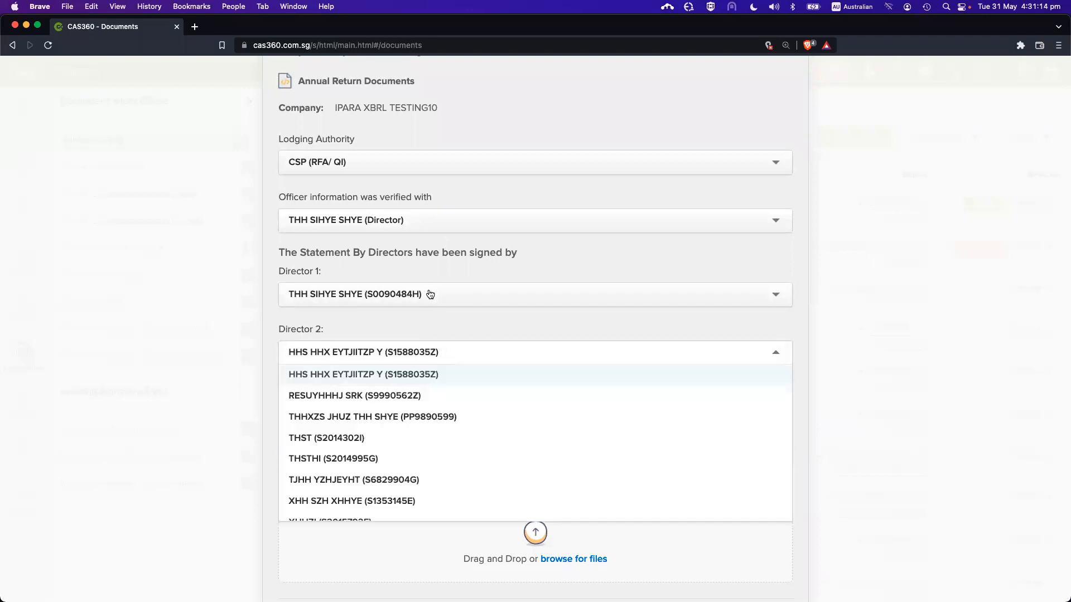
{"action": "left_click", "coordinate": [428, 267]}
{"action": "left_click", "coordinate": [444, 354]}
{"action": "left_click", "coordinate": [426, 316]}
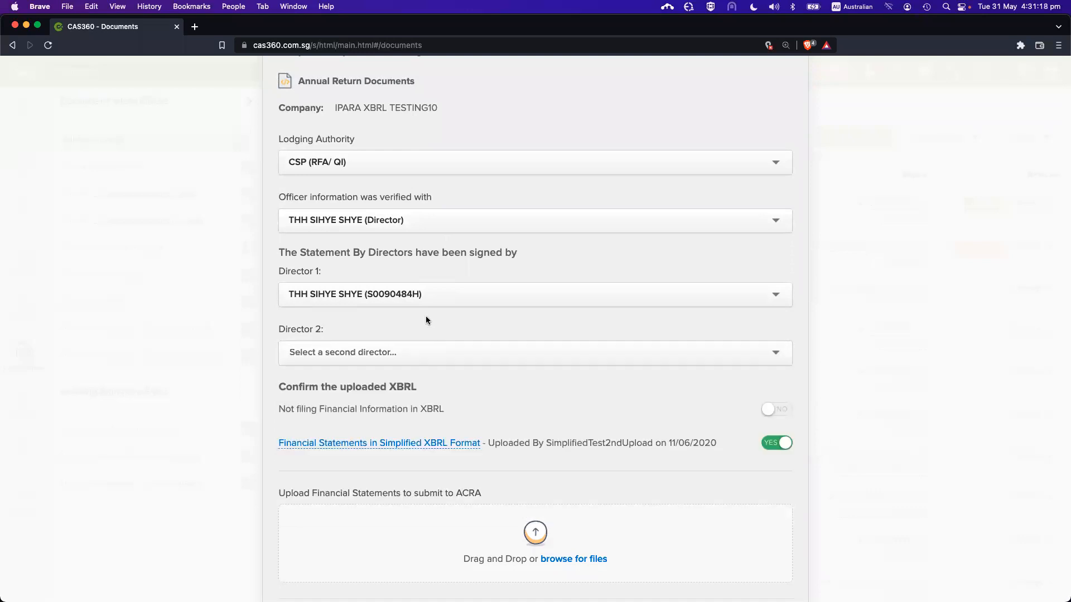
{"action": "left_click", "coordinate": [411, 356]}
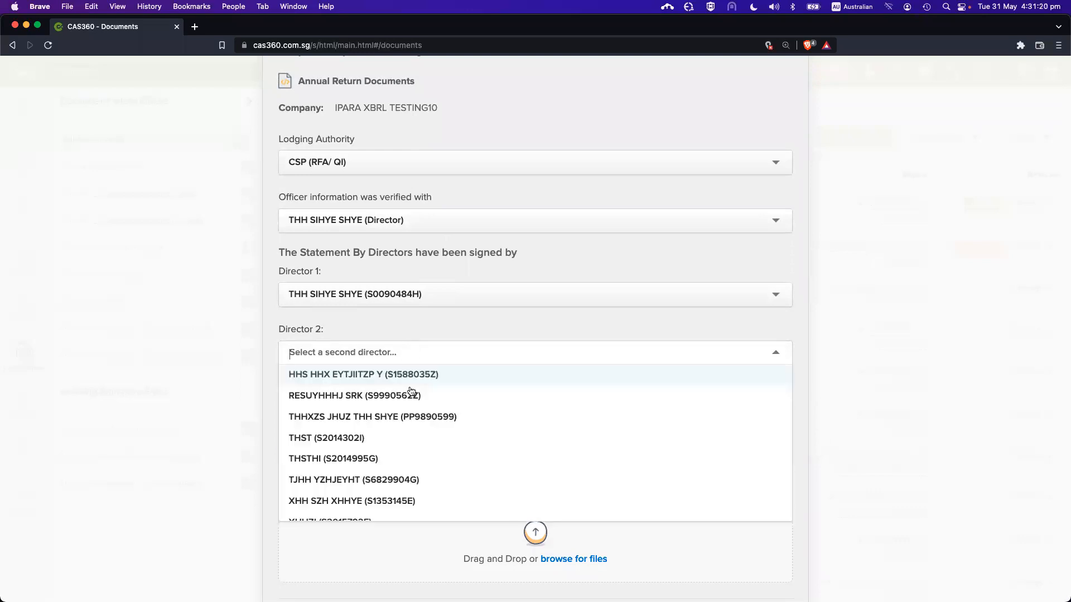
{"action": "left_click", "coordinate": [394, 374]}
{"action": "left_click", "coordinate": [392, 352]}
{"action": "left_click", "coordinate": [375, 459]}
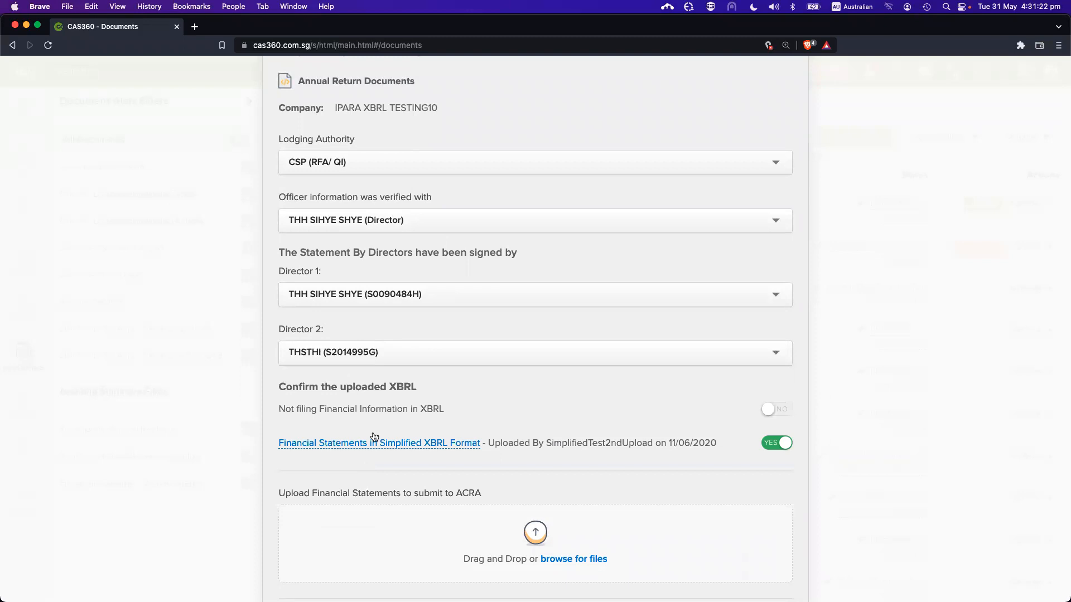
Keep Director 1 unchanged and highlight the Simplified XBRL upload confirmation dated 11/06/2020
{"action": "left_click", "coordinate": [385, 294]}
{"action": "left_click", "coordinate": [378, 274]}
{"action": "scroll", "coordinate": [390, 343], "scroll_direction": "down", "scroll_amount": 3}
{"action": "scroll", "coordinate": [390, 343], "scroll_direction": "down", "scroll_amount": 1}
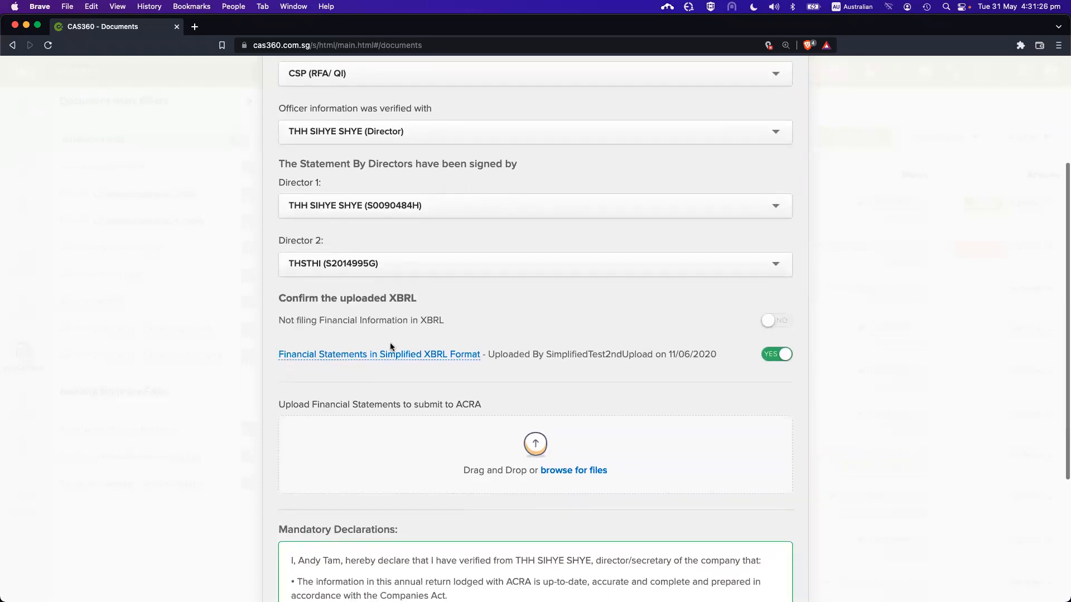
{"action": "left_click_drag", "start_coordinate": [279, 290], "coordinate": [572, 349]}
Read through the Mandatory Declarations, then dismiss Confirm Lodgement with Esc
{"action": "left_click", "coordinate": [571, 349]}
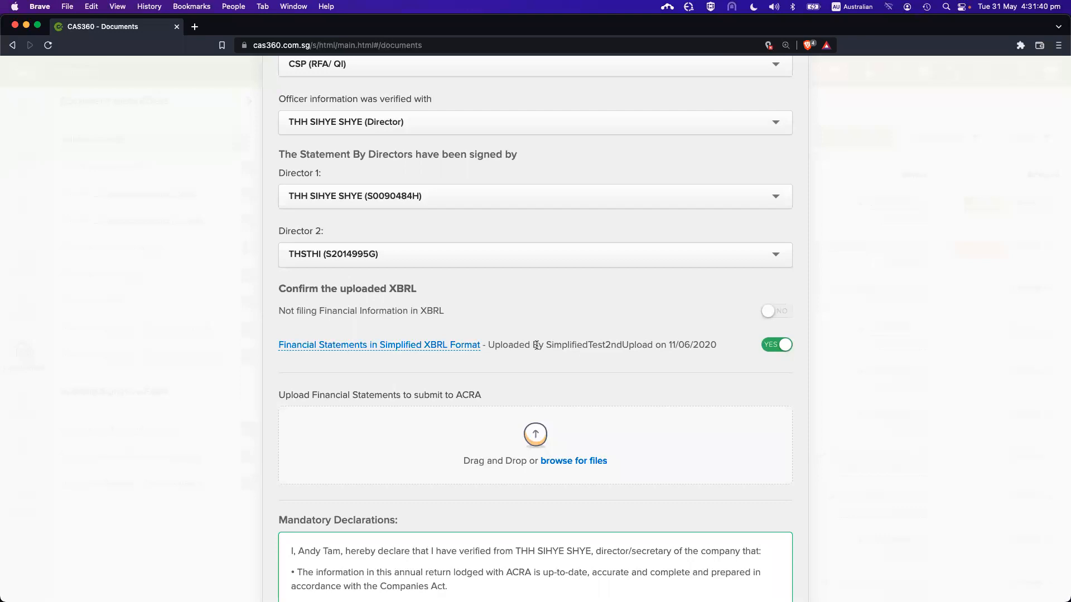
{"action": "scroll", "coordinate": [537, 344], "scroll_direction": "down", "scroll_amount": 1}
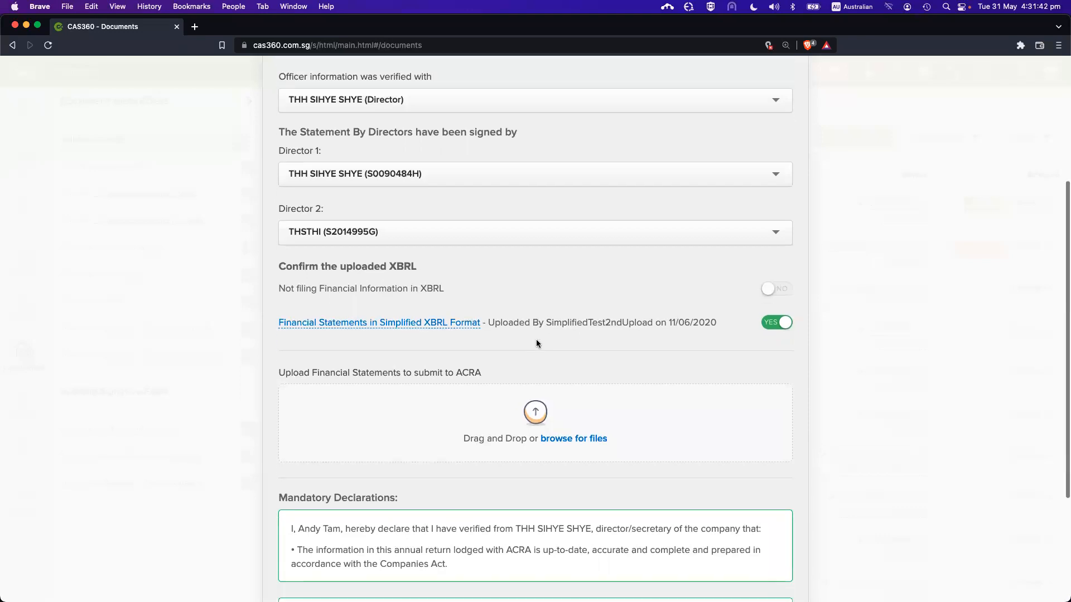
{"action": "scroll", "coordinate": [573, 320], "scroll_direction": "down", "scroll_amount": 3}
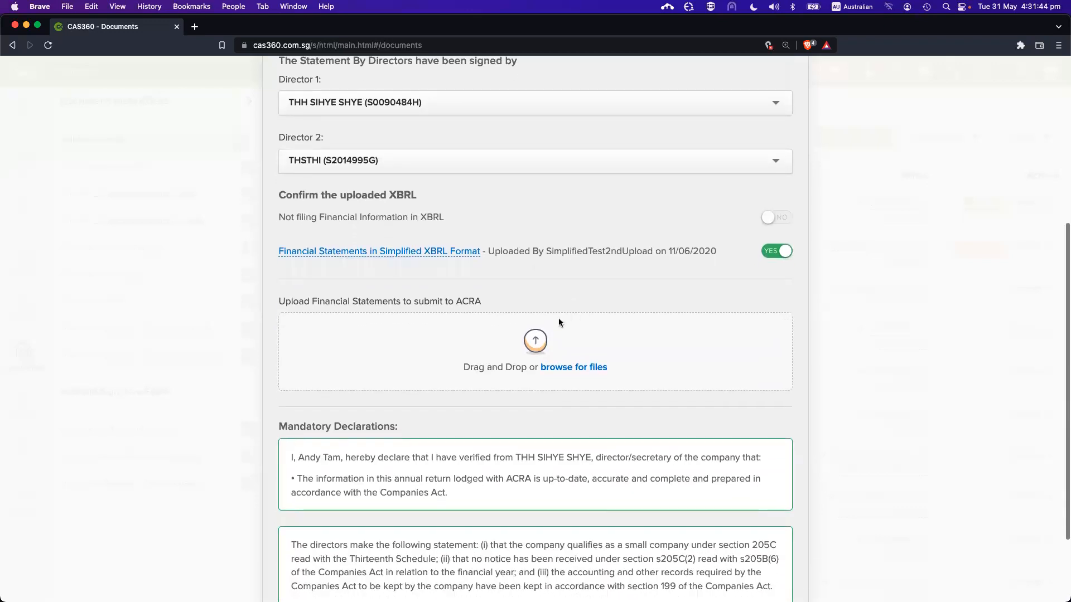
{"action": "left_click_drag", "start_coordinate": [286, 301], "coordinate": [387, 296]}
{"action": "left_click", "coordinate": [387, 297]}
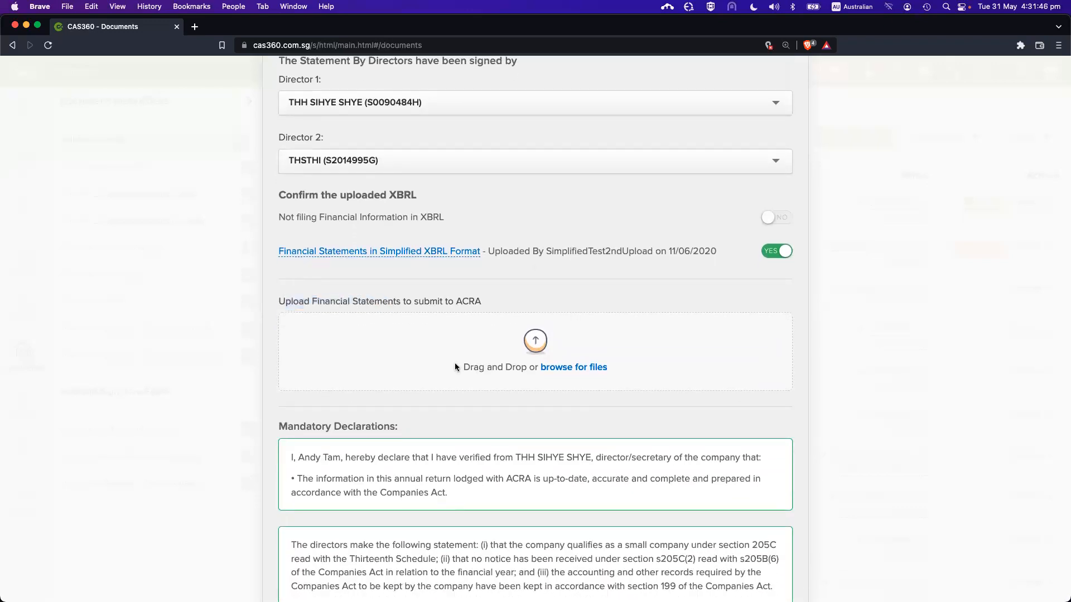
{"action": "scroll", "coordinate": [466, 384], "scroll_direction": "down", "scroll_amount": 1}
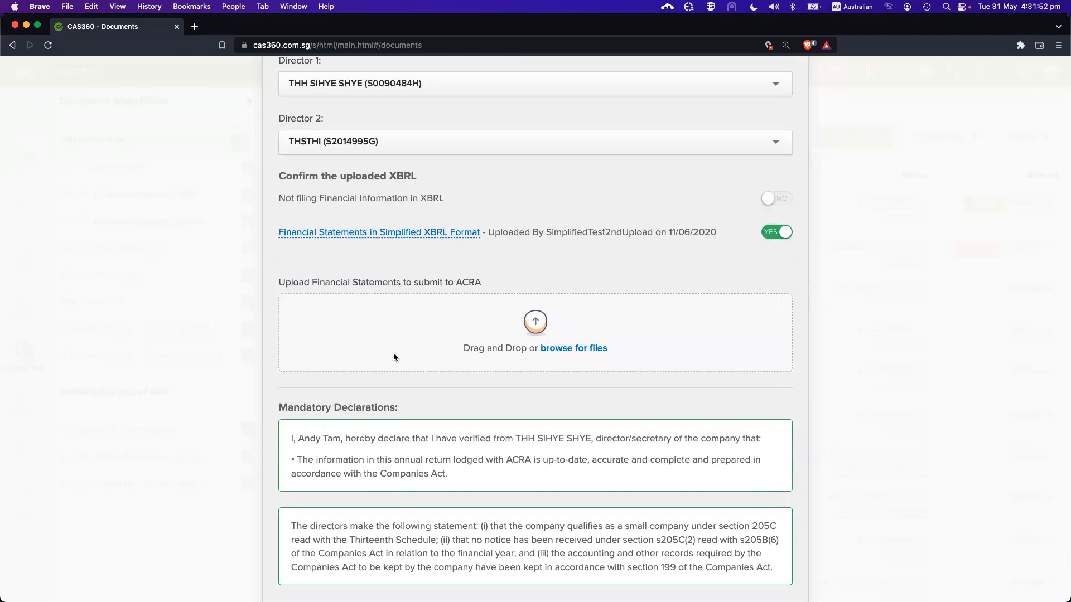
{"action": "scroll", "coordinate": [368, 347], "scroll_direction": "up", "scroll_amount": 1}
{"action": "scroll", "coordinate": [366, 347], "scroll_direction": "up", "scroll_amount": 1}
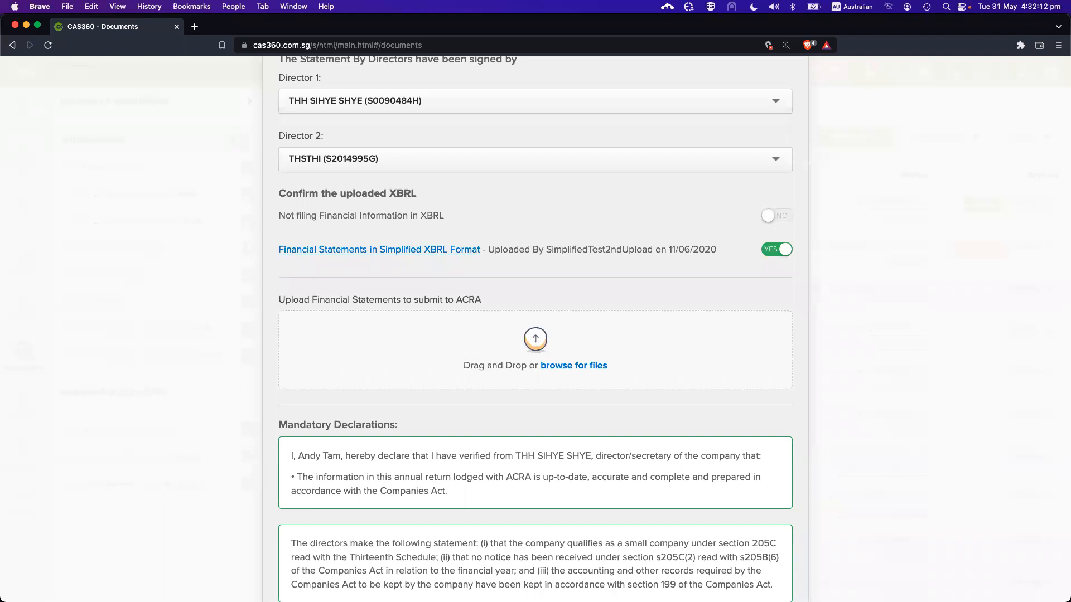
{"action": "scroll", "coordinate": [572, 238], "scroll_direction": "up", "scroll_amount": 3}
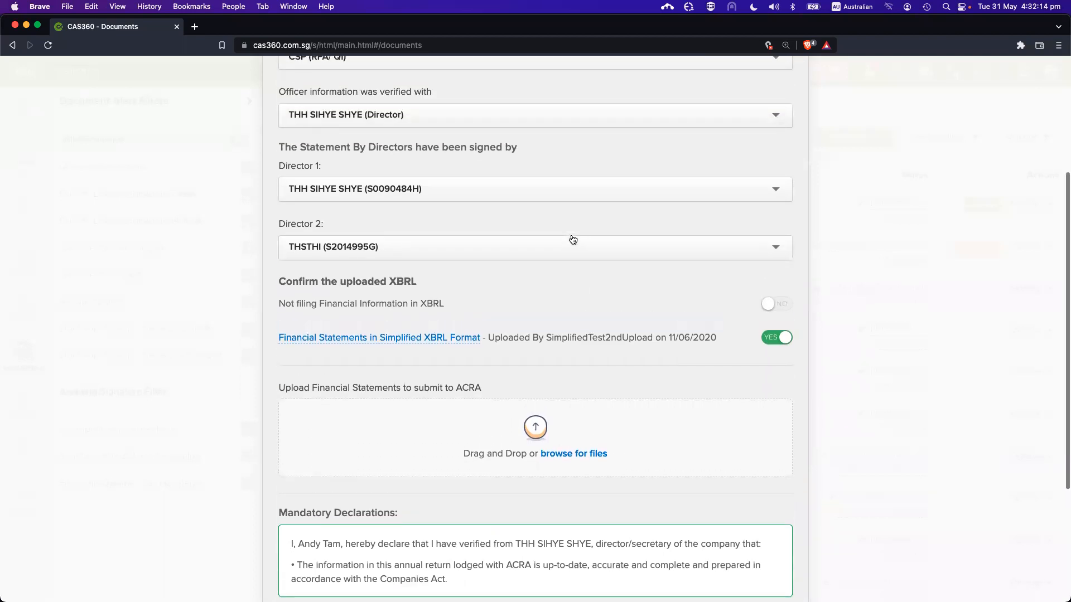
{"action": "scroll", "coordinate": [583, 319], "scroll_direction": "down", "scroll_amount": 2}
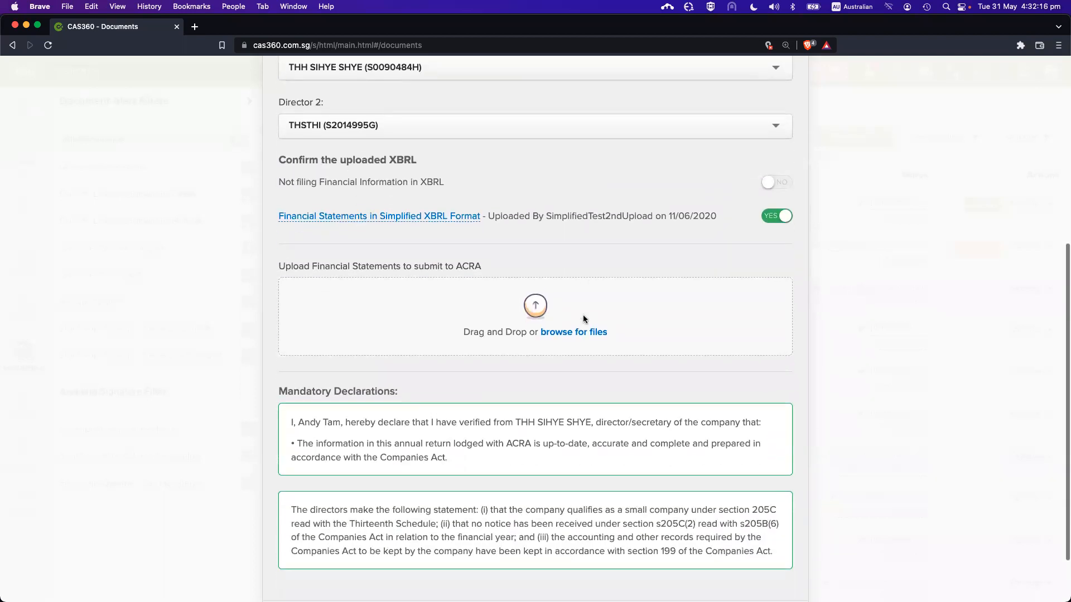
{"action": "scroll", "coordinate": [584, 268], "scroll_direction": "up", "scroll_amount": 2}
{"action": "scroll", "coordinate": [558, 288], "scroll_direction": "down", "scroll_amount": 1}
{"action": "key", "text": "Escape"}
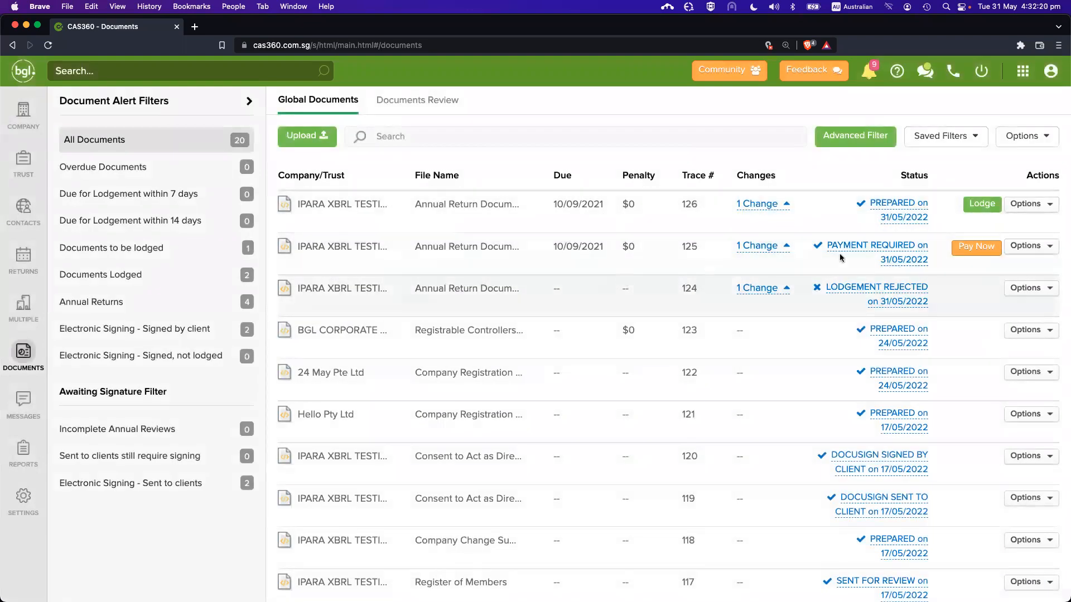
Switch to the Singapore Returns list from the RETURNS sidebar icon
{"action": "left_click", "coordinate": [23, 256]}
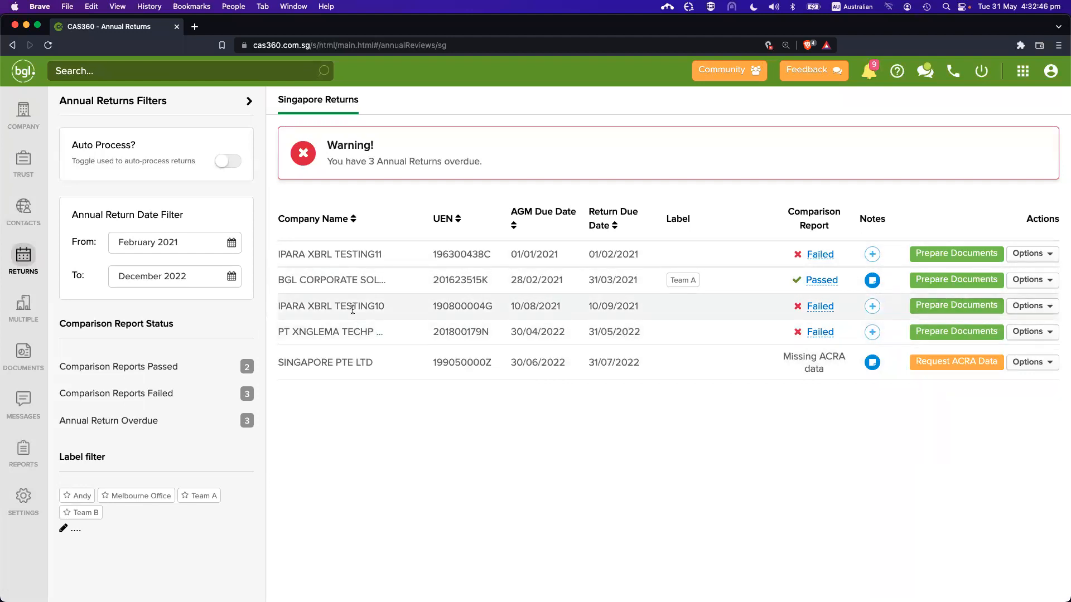
Bring up the Options menu on the IPARA XBRL TESTING10 return row
{"action": "left_click", "coordinate": [1038, 307]}
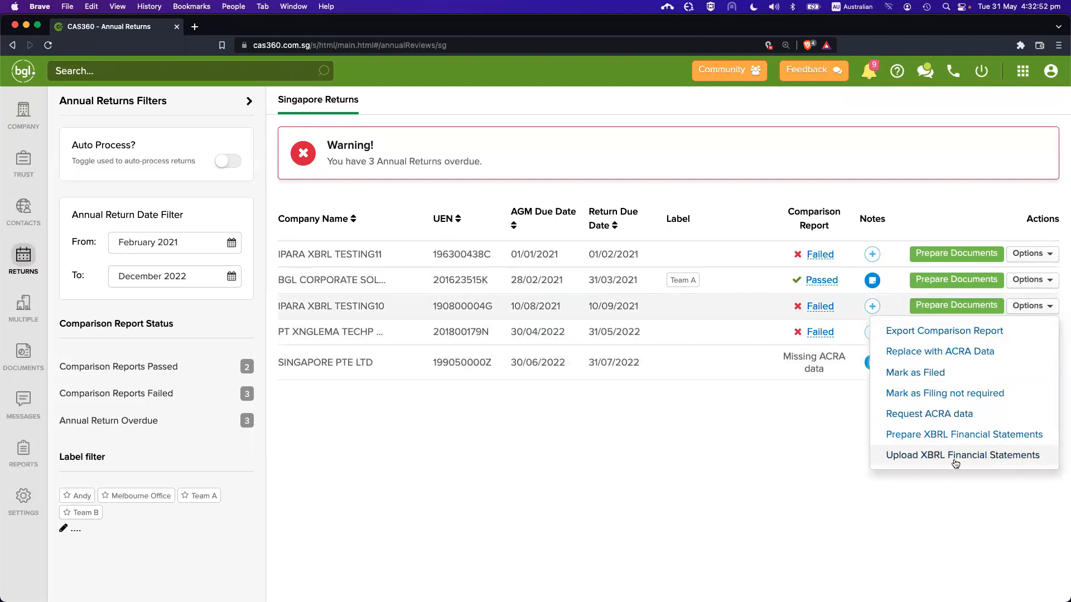
Start an XBRL financial statements upload for IPARA XBRL TESTING10 and try dropping files in, dismissing the one-file error
{"action": "left_click", "coordinate": [905, 458]}
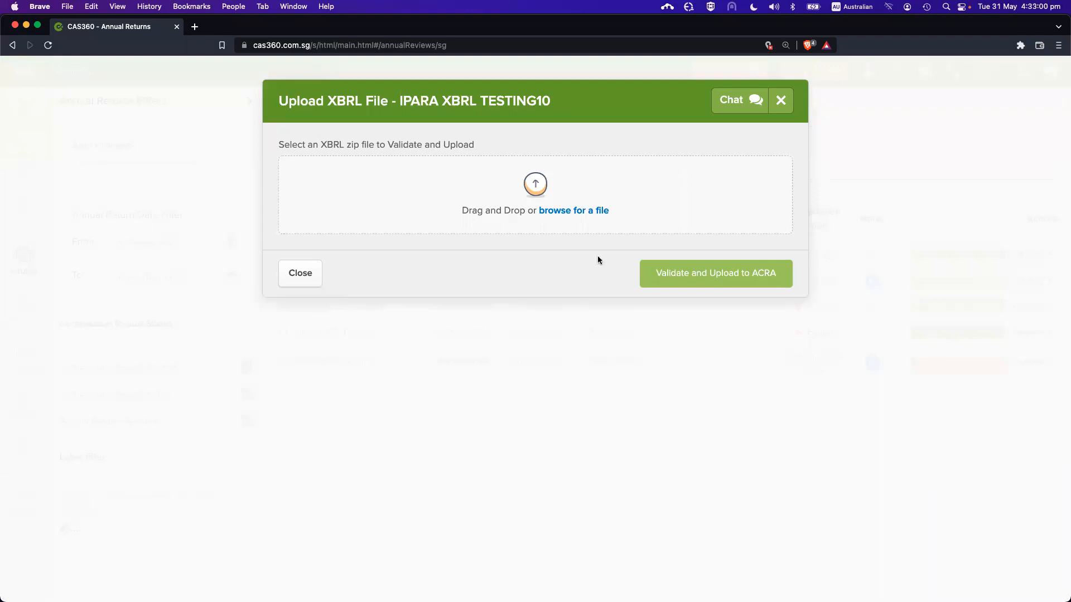
{"action": "key", "text": "ctrl+Up"}
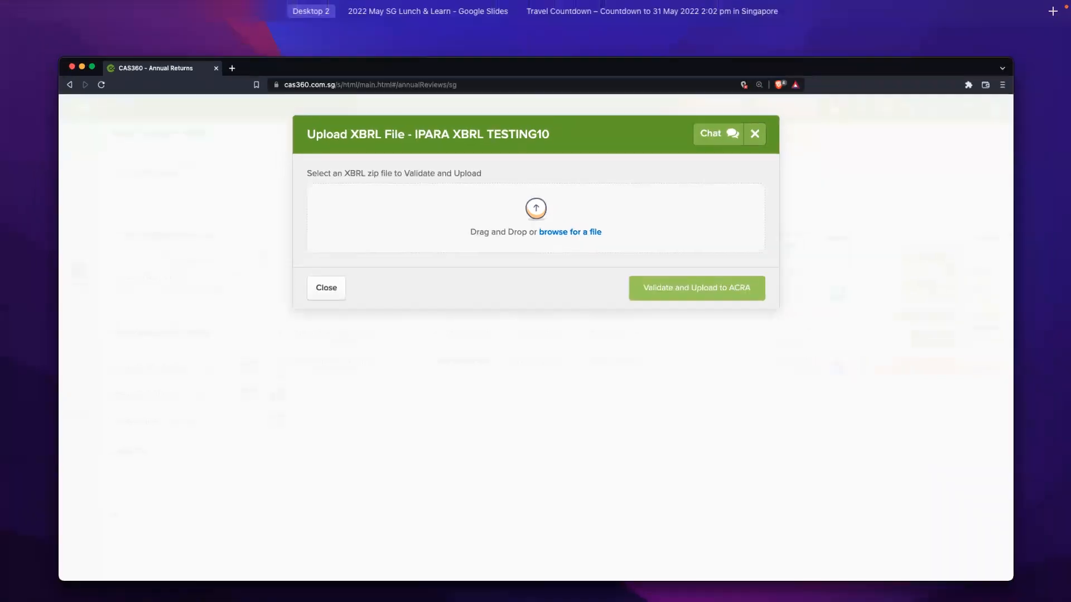
{"action": "key", "text": "ctrl+Up"}
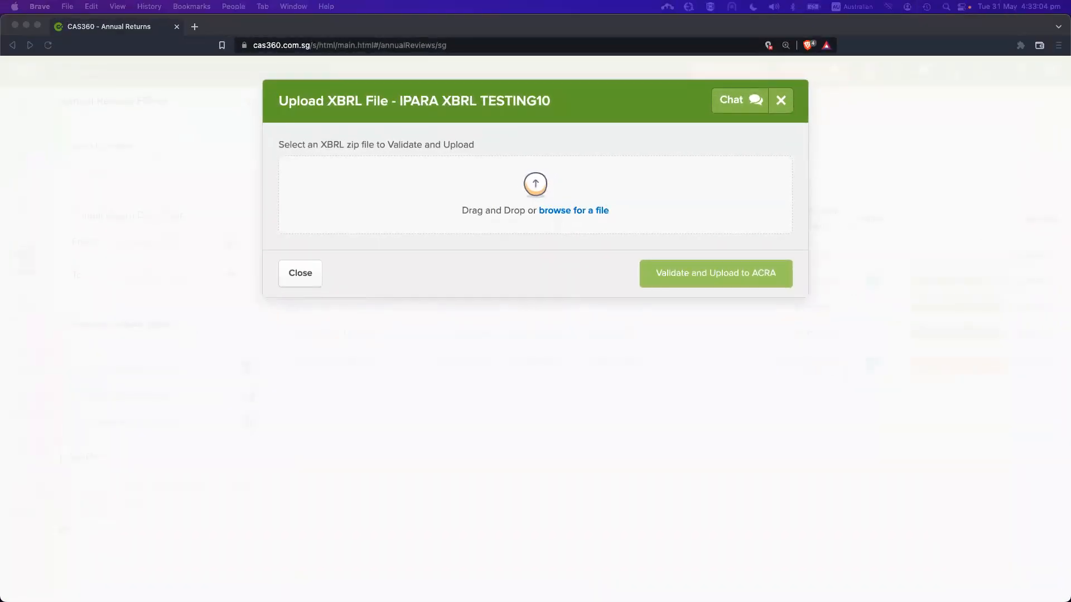
{"action": "left_click_drag", "start_coordinate": [756, 184], "coordinate": [547, 184]}
{"action": "left_click", "coordinate": [548, 241]}
Validate and upload the IPARA XBRL TESTING11 zip; after the UEN-mismatch rejection, close the dialog
{"action": "left_click", "coordinate": [583, 215]}
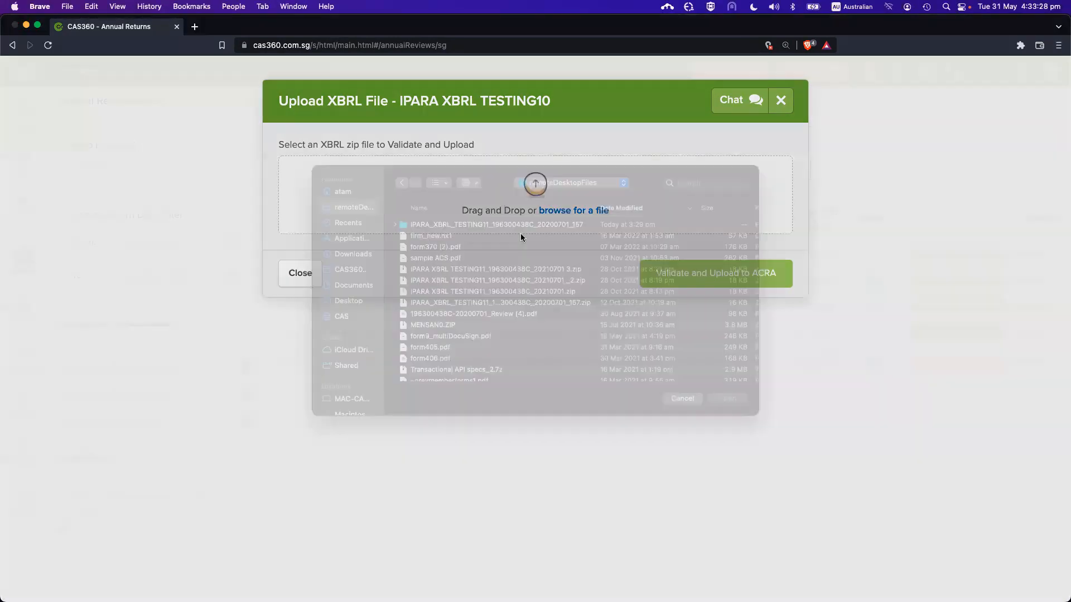
{"action": "double_click", "coordinate": [565, 287]}
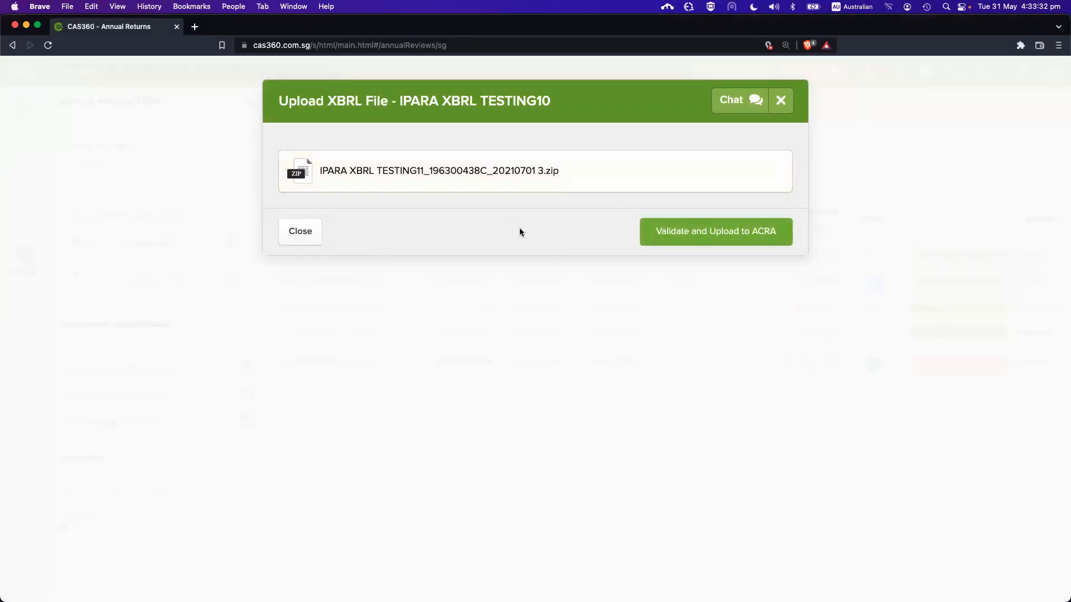
{"action": "left_click", "coordinate": [687, 243]}
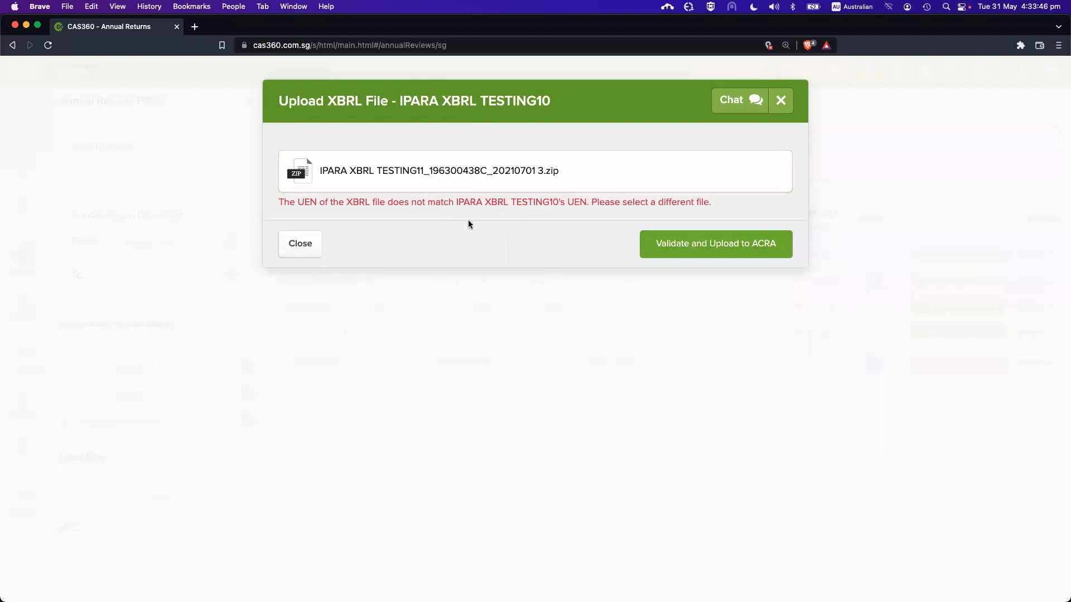
{"action": "key", "text": "Escape"}
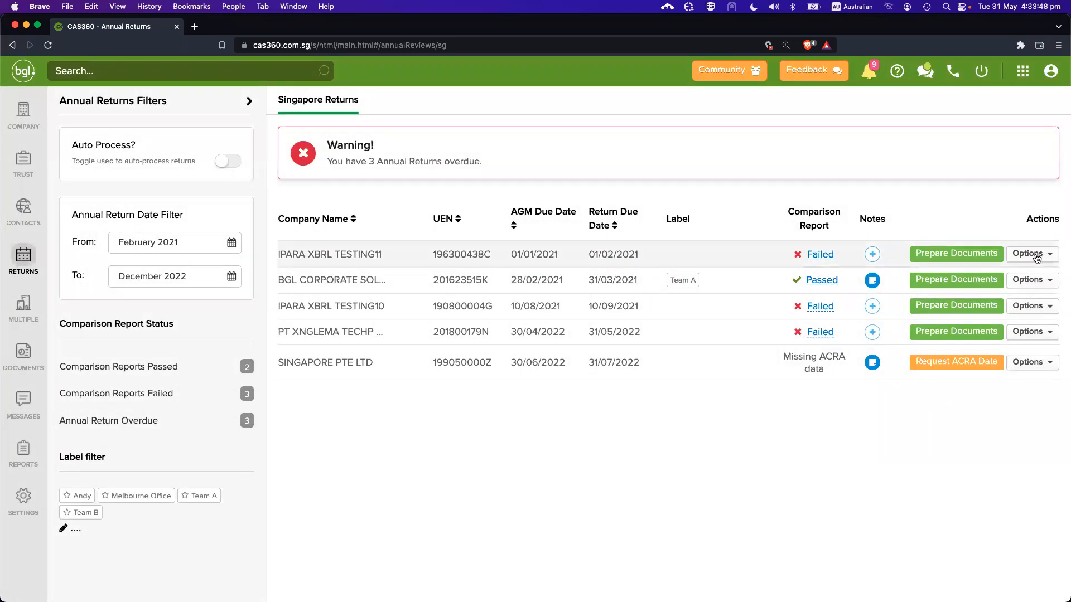
Upload the 20210701 3 zip for IPARA XBRL TESTING11 and run ACRA validation
{"action": "left_click", "coordinate": [1029, 255]}
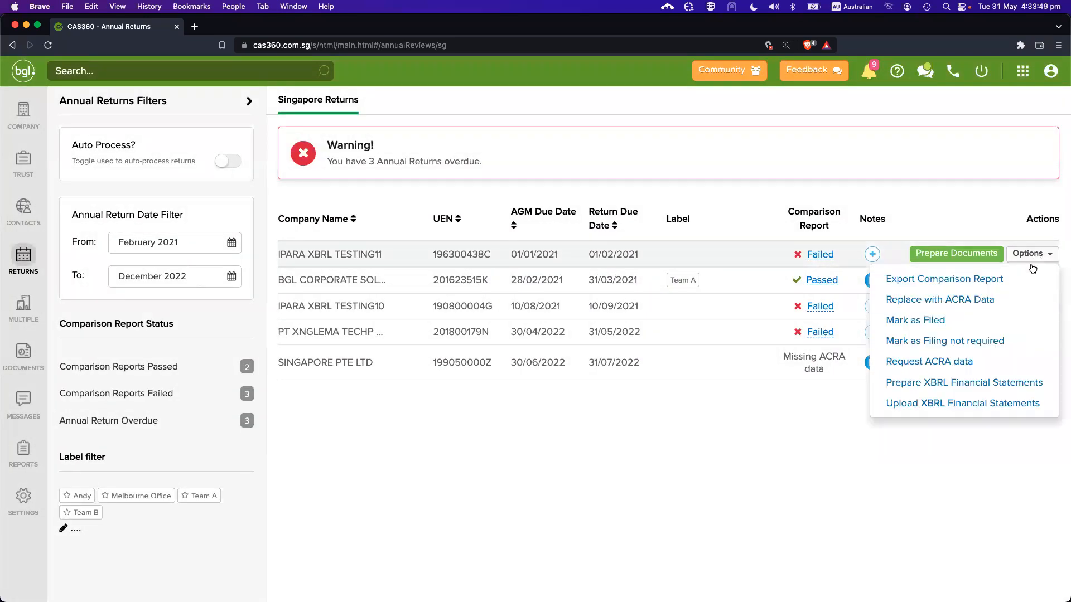
{"action": "left_click", "coordinate": [968, 409]}
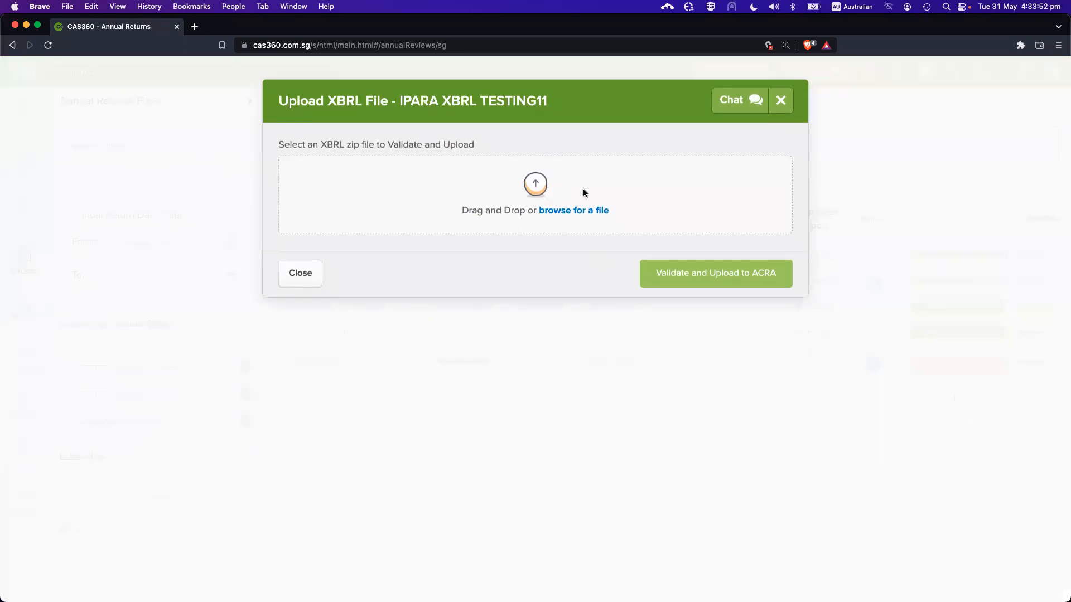
{"action": "left_click", "coordinate": [557, 211]}
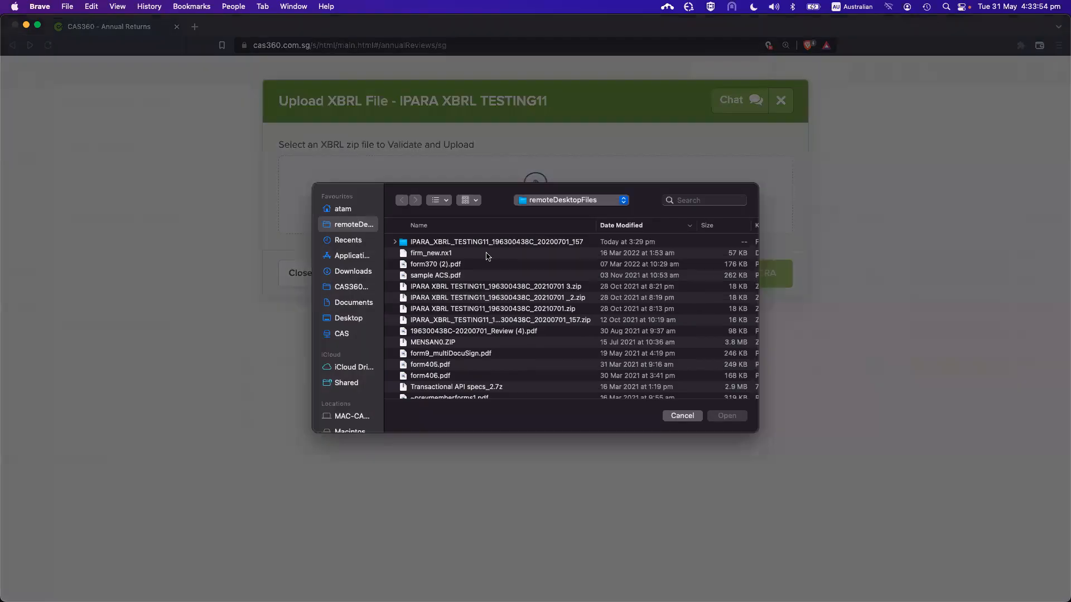
{"action": "double_click", "coordinate": [514, 286]}
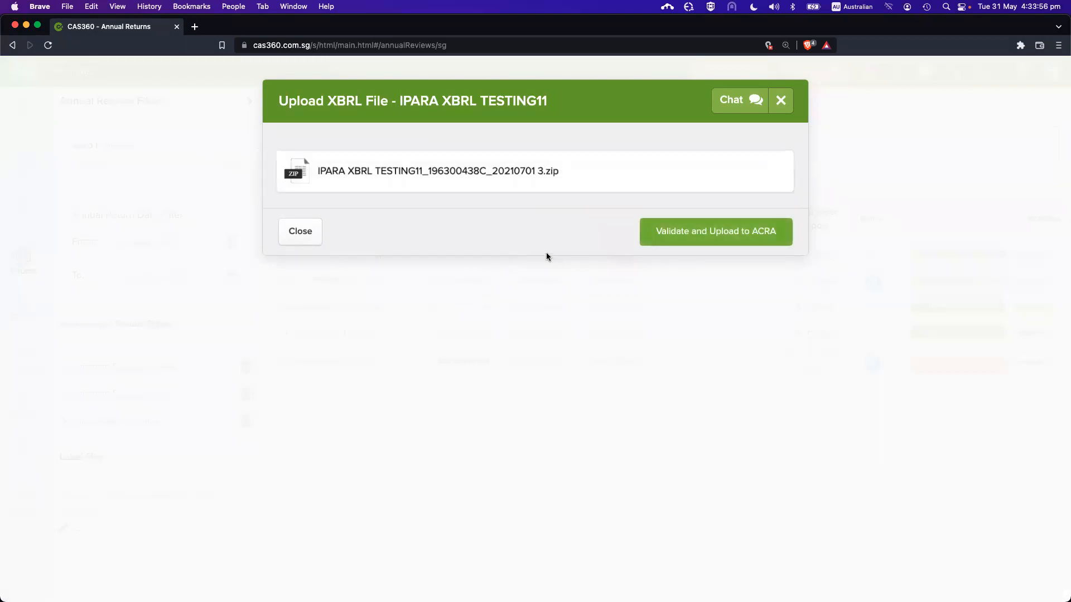
{"action": "mouse_move", "coordinate": [470, 195]}
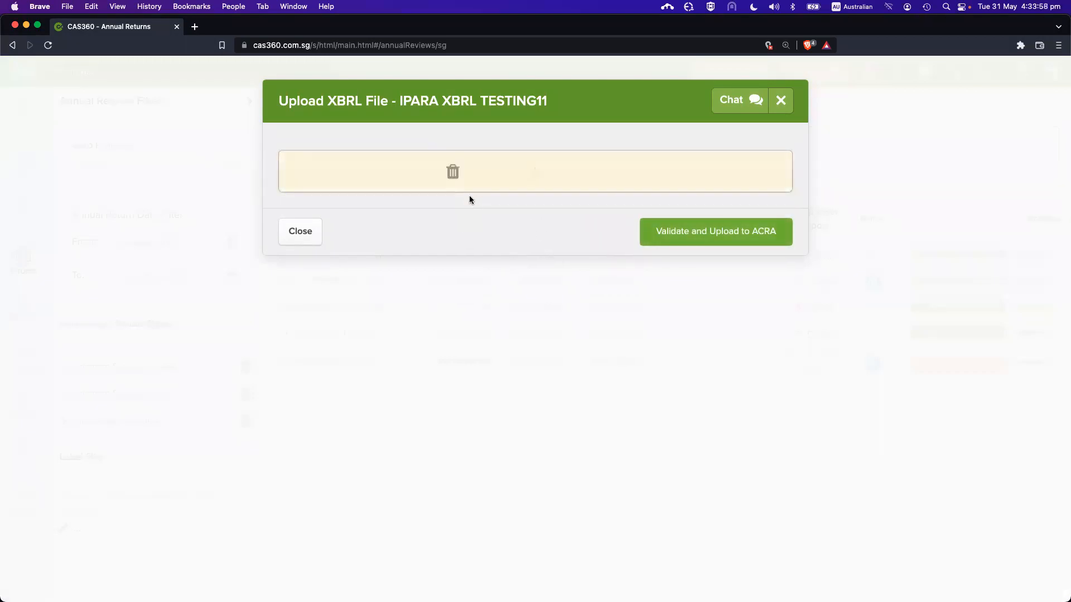
{"action": "left_click", "coordinate": [658, 231]}
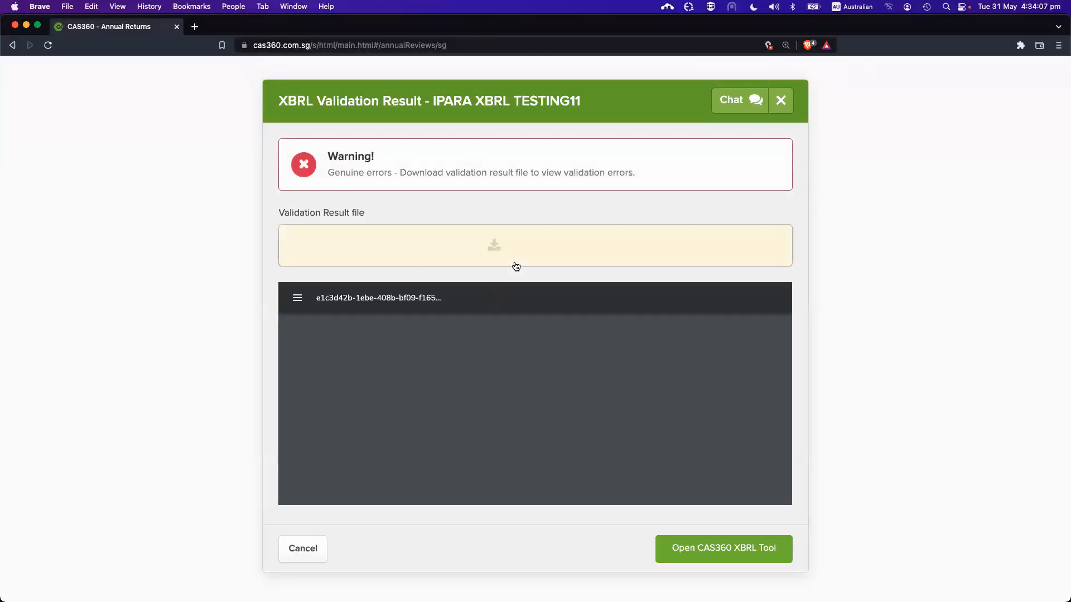
Highlight the genuine-errors warning and resultsFile.xls, then download the validation result spreadsheet
{"action": "left_click_drag", "start_coordinate": [337, 174], "coordinate": [385, 173]}
{"action": "left_click", "coordinate": [407, 159]}
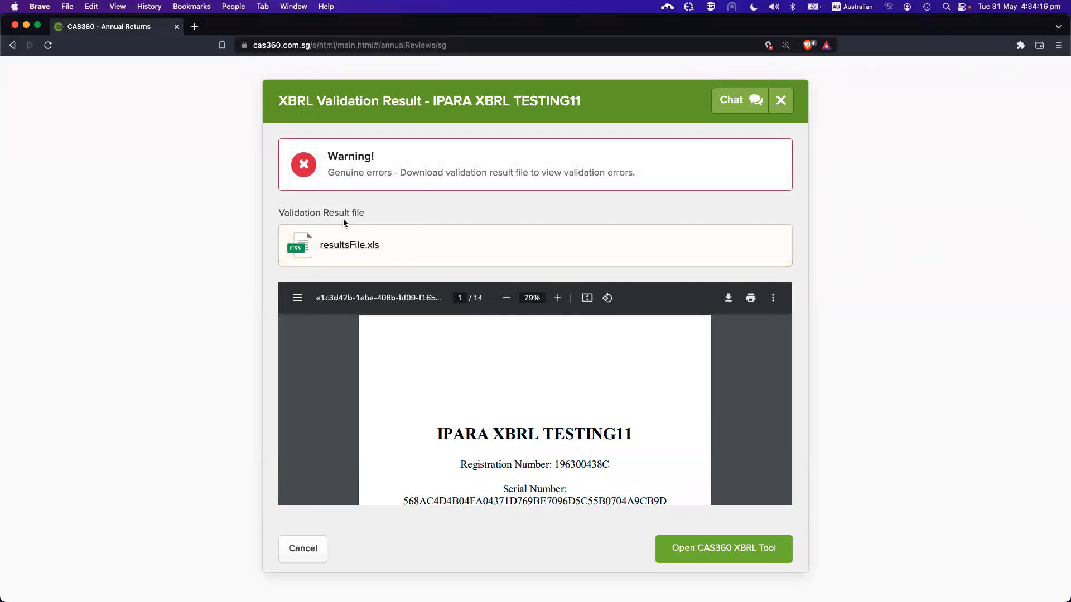
{"action": "left_click_drag", "start_coordinate": [305, 218], "coordinate": [366, 214]}
{"action": "left_click", "coordinate": [376, 212]}
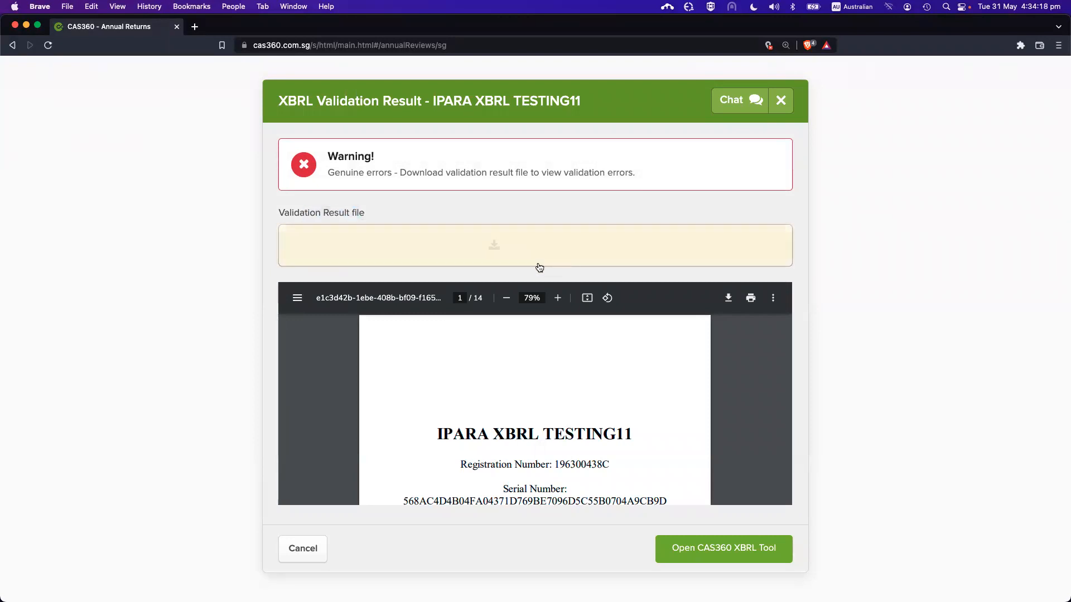
{"action": "left_click", "coordinate": [494, 246]}
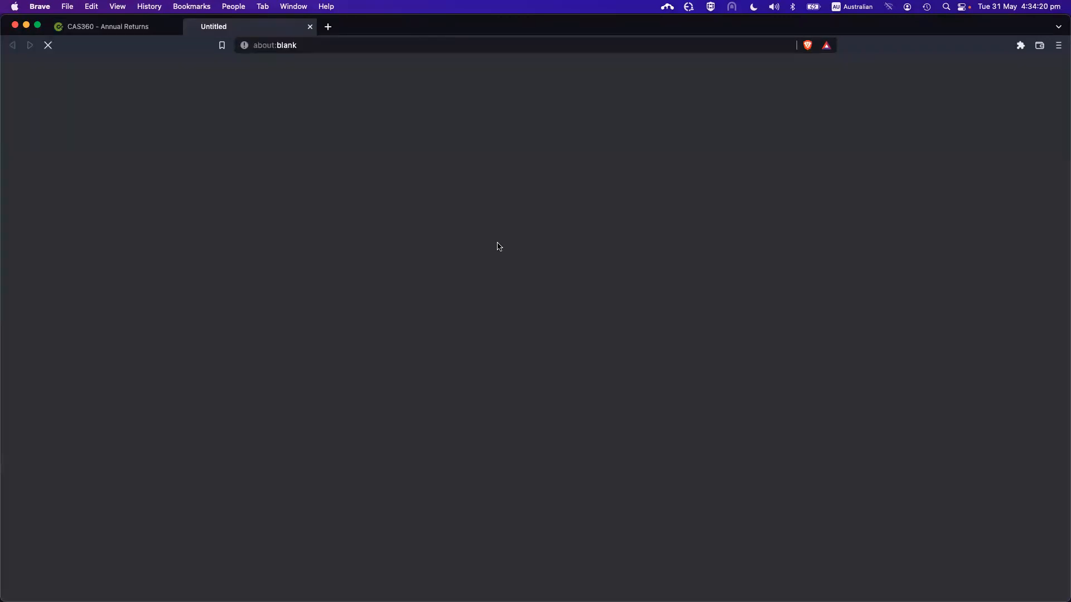
Save errorFile, review its Genuine Errors and Possible Errors sheets in Excel, then close the workbook
{"action": "left_click", "coordinate": [594, 342]}
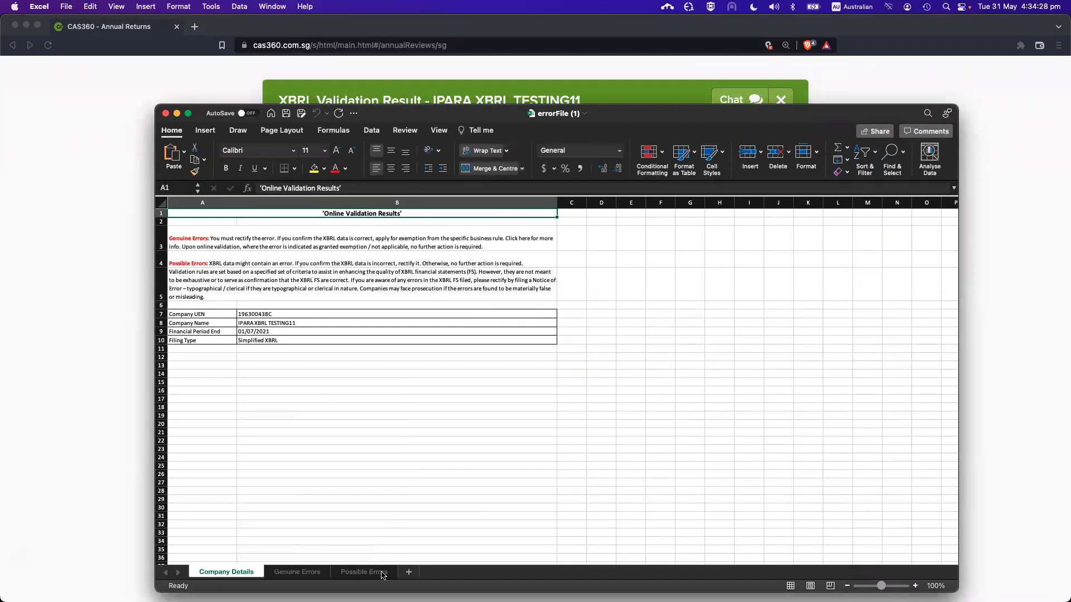
{"action": "left_click", "coordinate": [297, 573]}
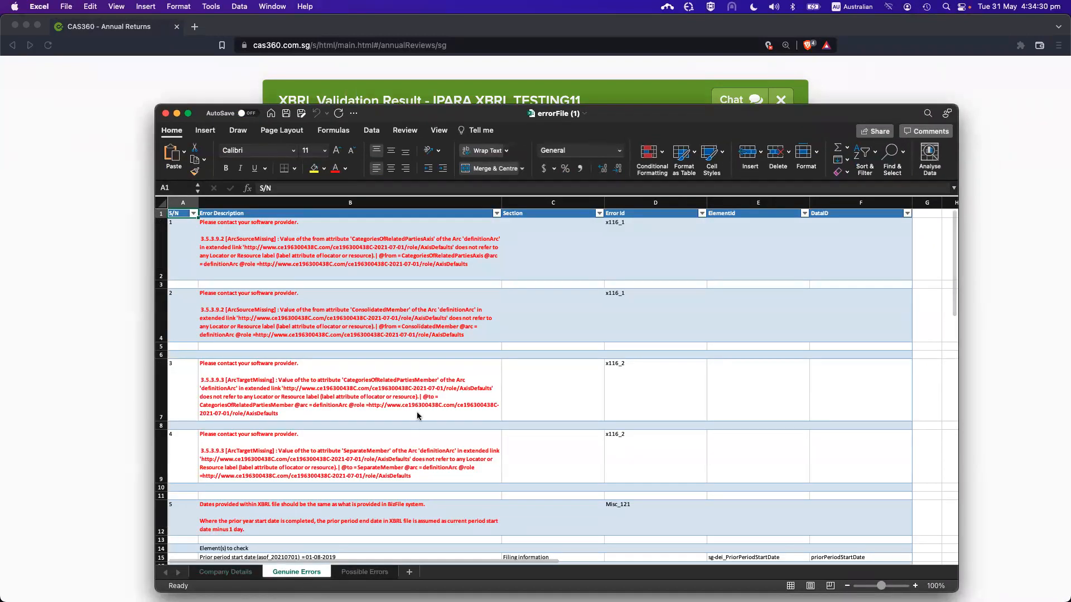
{"action": "scroll", "coordinate": [417, 412], "scroll_direction": "down", "scroll_amount": 8}
{"action": "scroll", "coordinate": [417, 415], "scroll_direction": "up", "scroll_amount": 5}
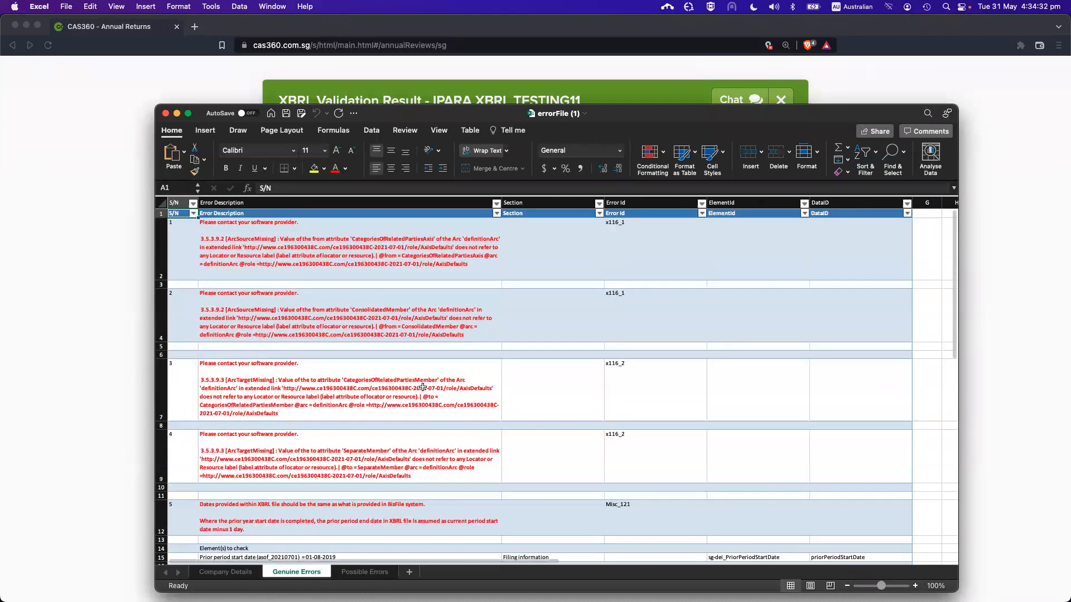
{"action": "scroll", "coordinate": [363, 337], "scroll_direction": "up", "scroll_amount": 2}
{"action": "left_click", "coordinate": [350, 572]}
{"action": "left_click", "coordinate": [165, 113]}
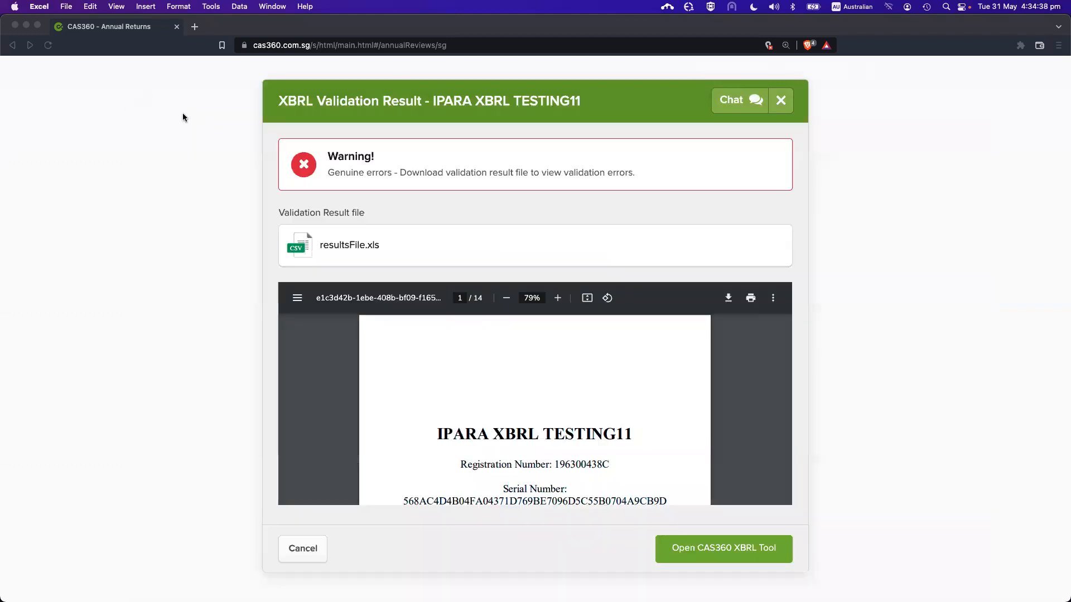
Close the validation result and XBRL upload dialogs in the browser
{"action": "left_click", "coordinate": [780, 99]}
{"action": "left_click", "coordinate": [780, 99]}
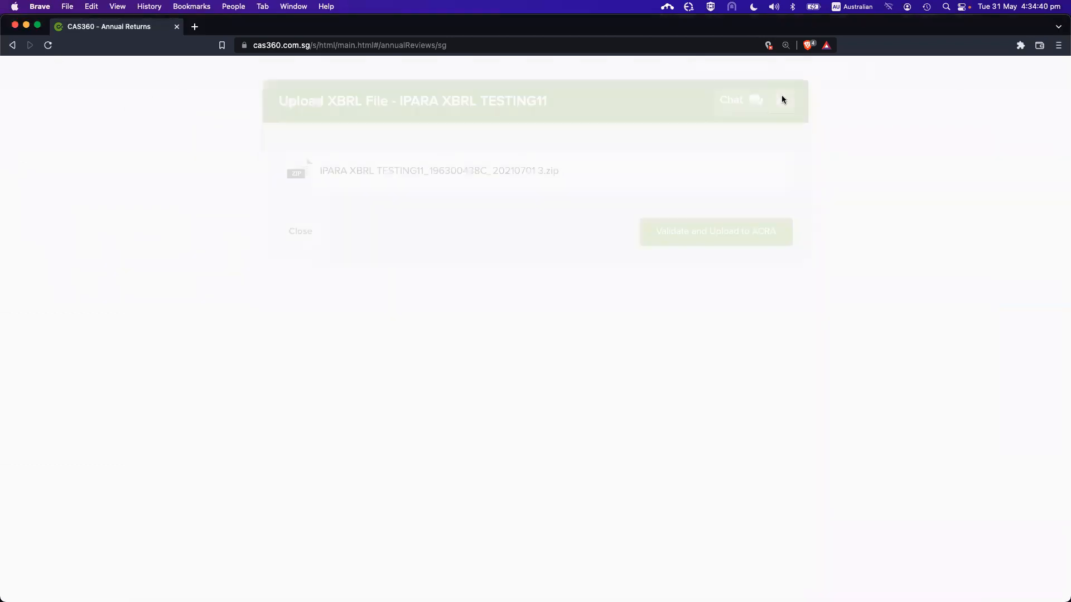
{"action": "left_click", "coordinate": [780, 101]}
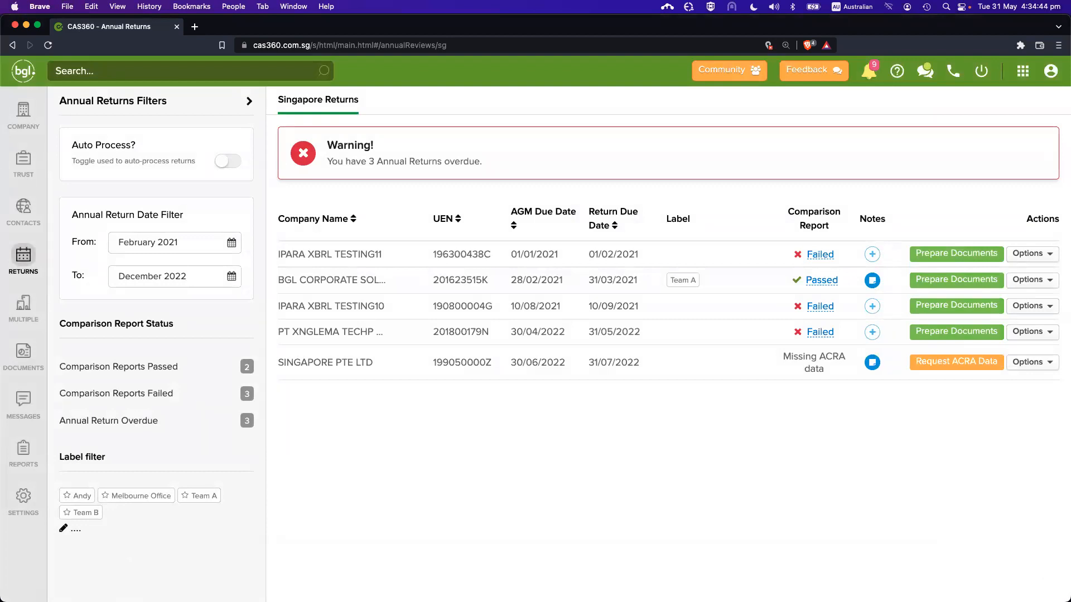
Review the validation result screenshot in Preview, outlining the result file and XBRL accuracy line, then close it
{"action": "key", "text": "super+Tab"}
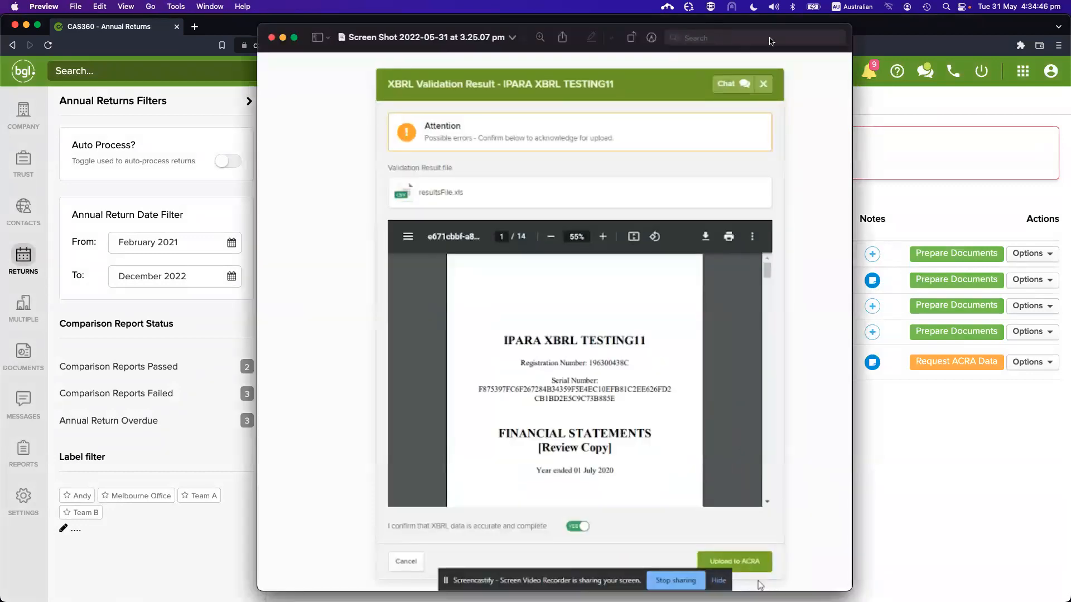
{"action": "scroll", "coordinate": [603, 265], "scroll_direction": "up", "scroll_amount": 3}
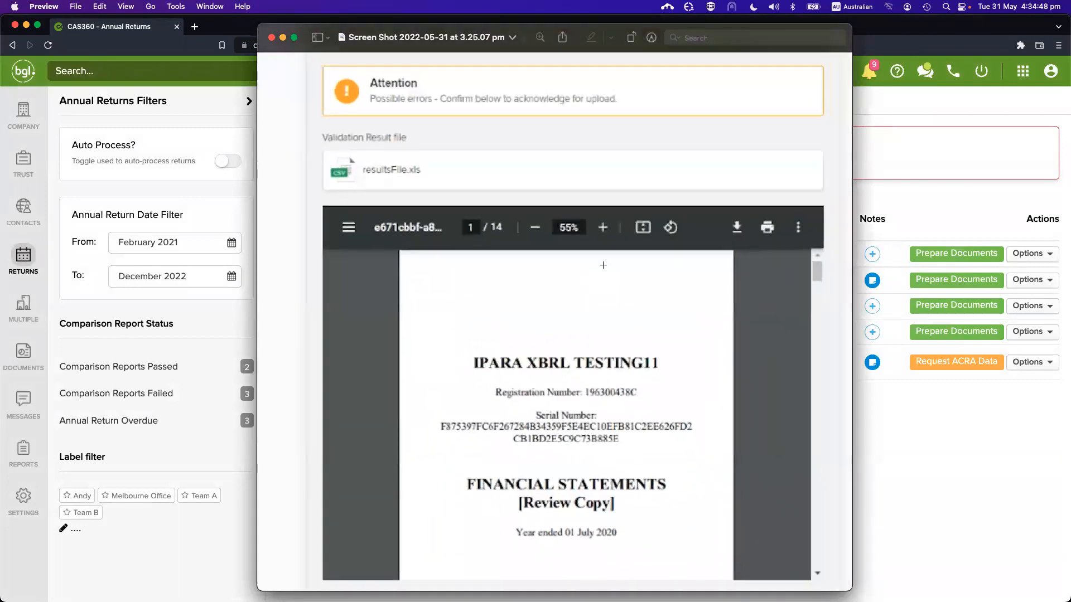
{"action": "scroll", "coordinate": [472, 190], "scroll_direction": "down", "scroll_amount": 2}
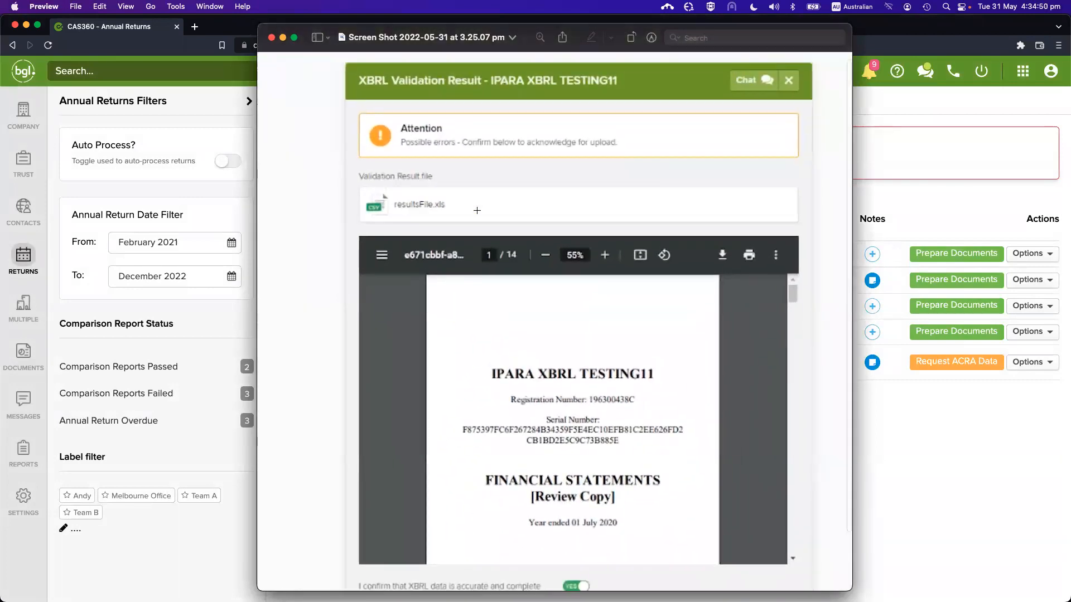
{"action": "scroll", "coordinate": [542, 234], "scroll_direction": "down", "scroll_amount": 3}
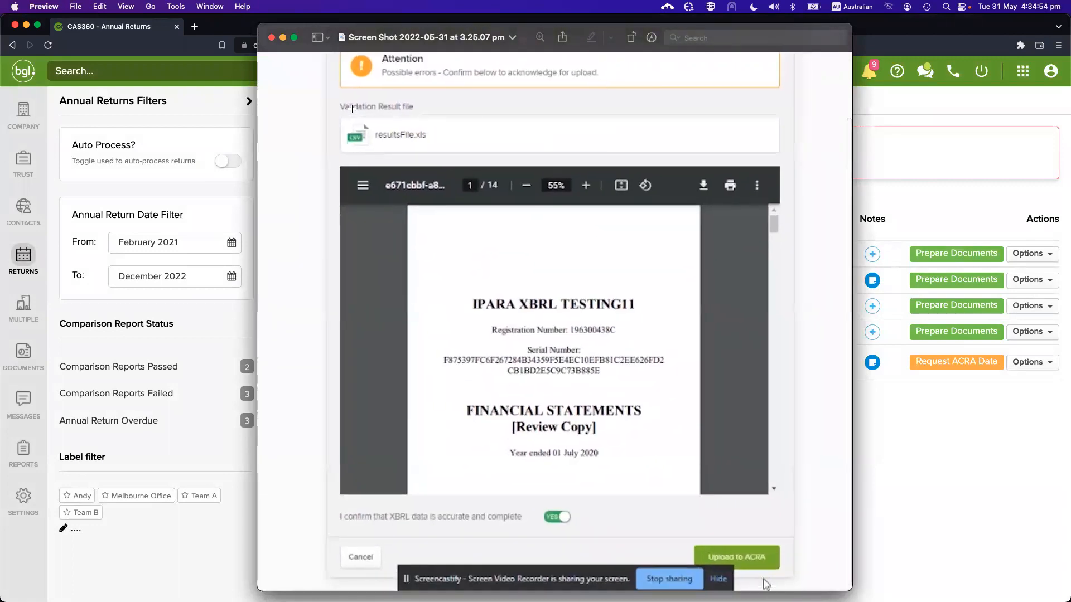
{"action": "mouse_move", "coordinate": [345, 110]}
{"action": "left_mouse_down"}
{"action": "mouse_move", "coordinate": [427, 147]}
{"action": "mouse_move", "coordinate": [344, 110]}
{"action": "left_mouse_up"}
{"action": "scroll", "coordinate": [478, 167], "scroll_direction": "right", "scroll_amount": 1}
{"action": "left_click_drag", "start_coordinate": [335, 502], "coordinate": [603, 522]}
{"action": "left_click", "coordinate": [602, 522]}
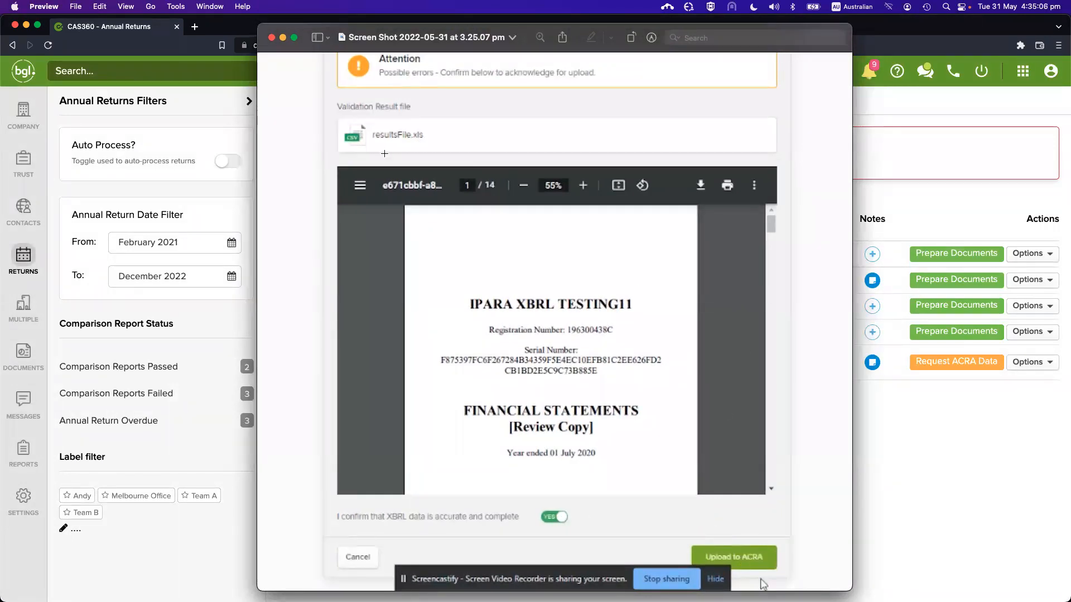
{"action": "left_click", "coordinate": [272, 37]}
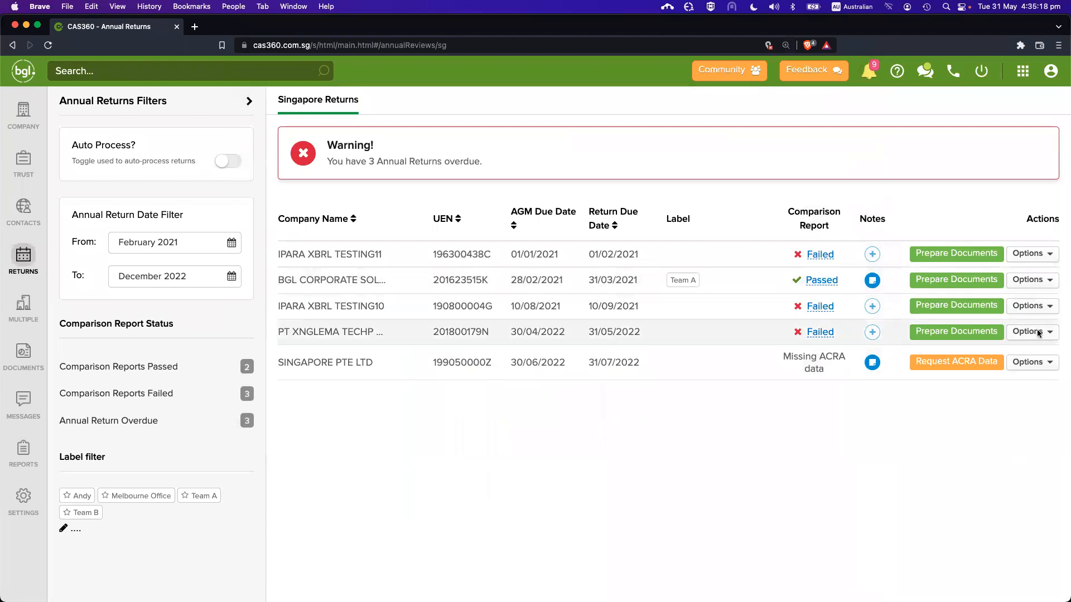
Check and close IPARA XBRL TESTING10's Failed comparison report
{"action": "left_click", "coordinate": [1033, 280]}
{"action": "left_click", "coordinate": [960, 394]}
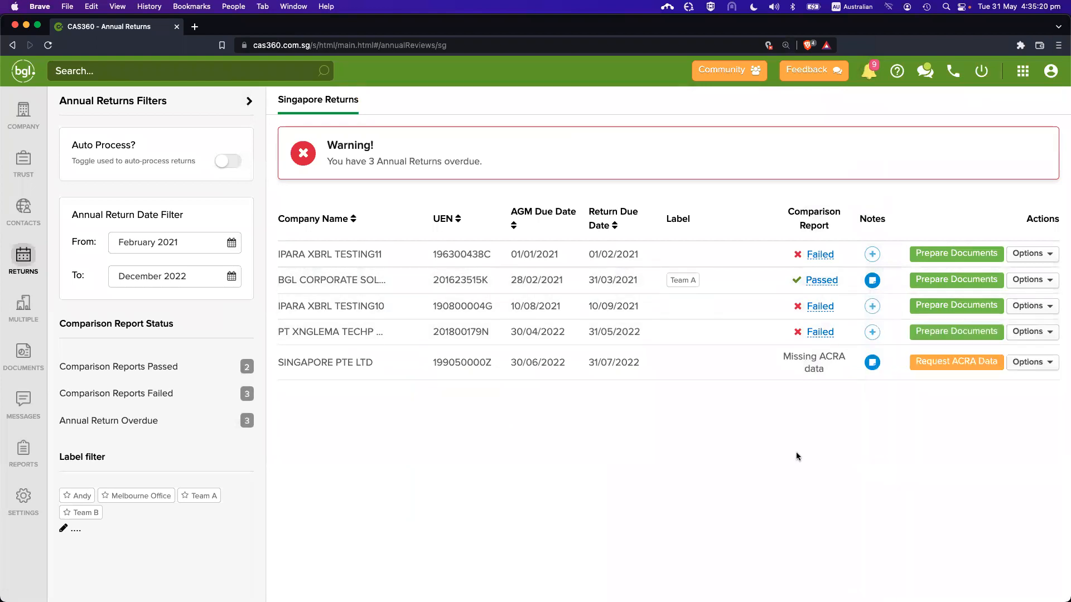
{"action": "left_click", "coordinate": [814, 307]}
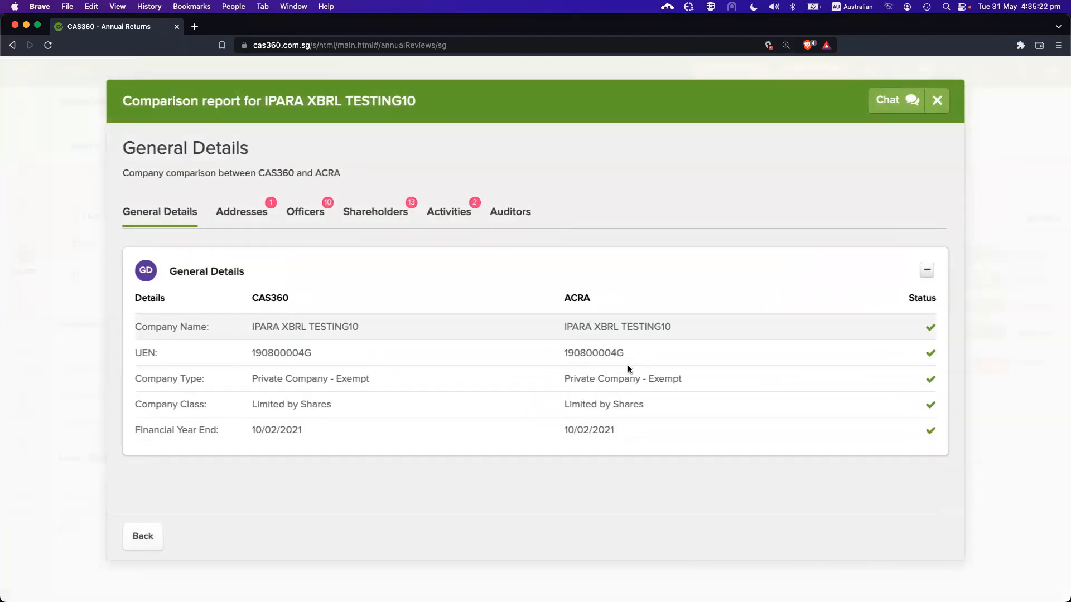
{"action": "key", "text": "Escape"}
Review the annual return preparation form's uploaded XBRL confirmation section, then go to Global Documents
{"action": "left_click", "coordinate": [957, 307]}
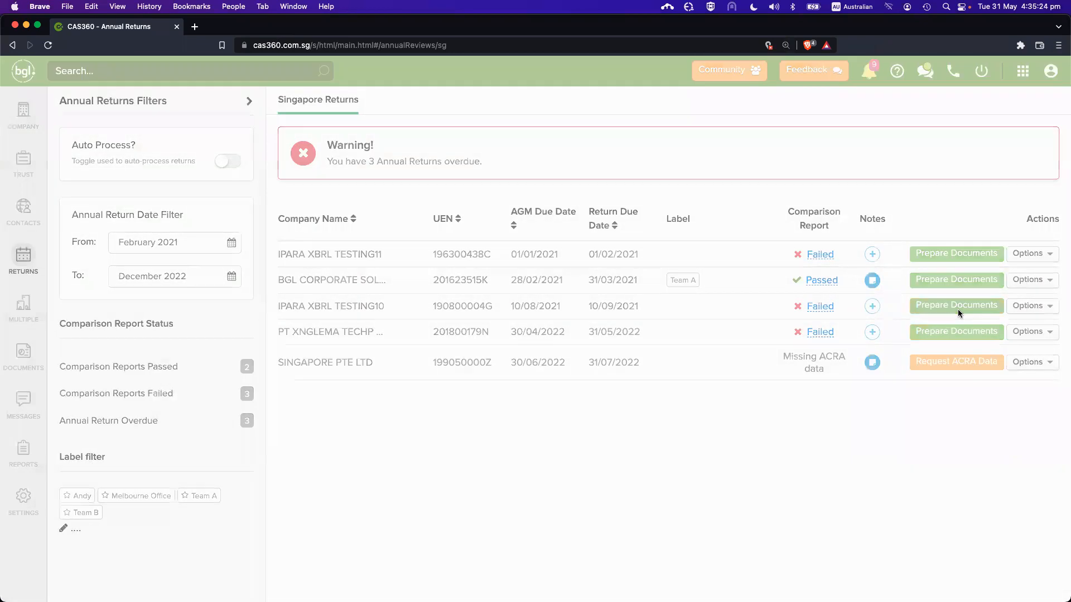
{"action": "scroll", "coordinate": [561, 357], "scroll_direction": "down", "scroll_amount": 5}
{"action": "left_click_drag", "start_coordinate": [280, 357], "coordinate": [568, 419]}
{"action": "left_click", "coordinate": [568, 419]}
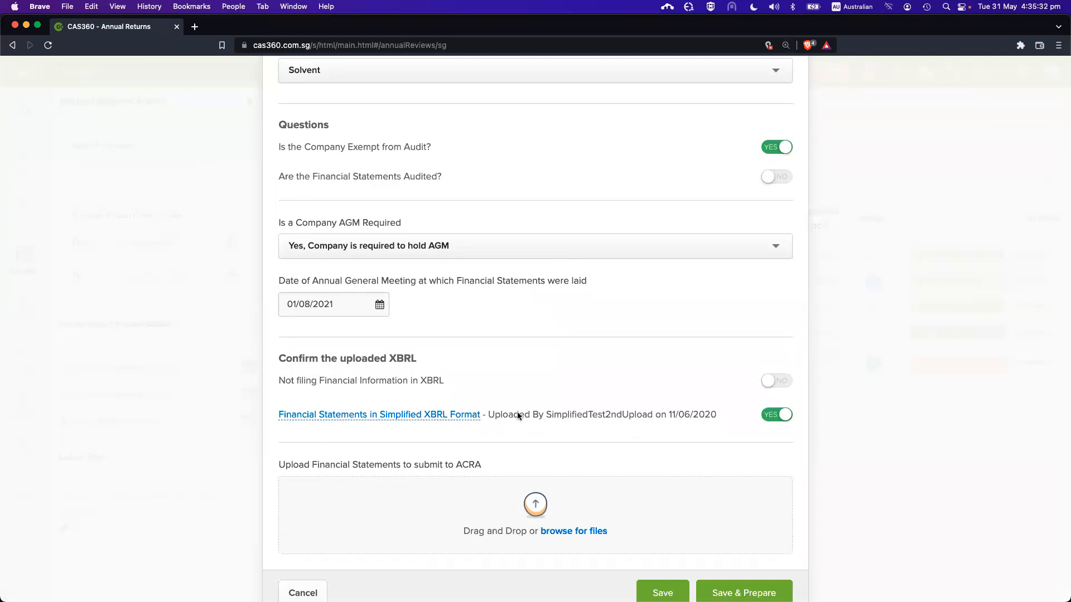
{"action": "key", "text": "Escape"}
{"action": "left_click", "coordinate": [40, 364]}
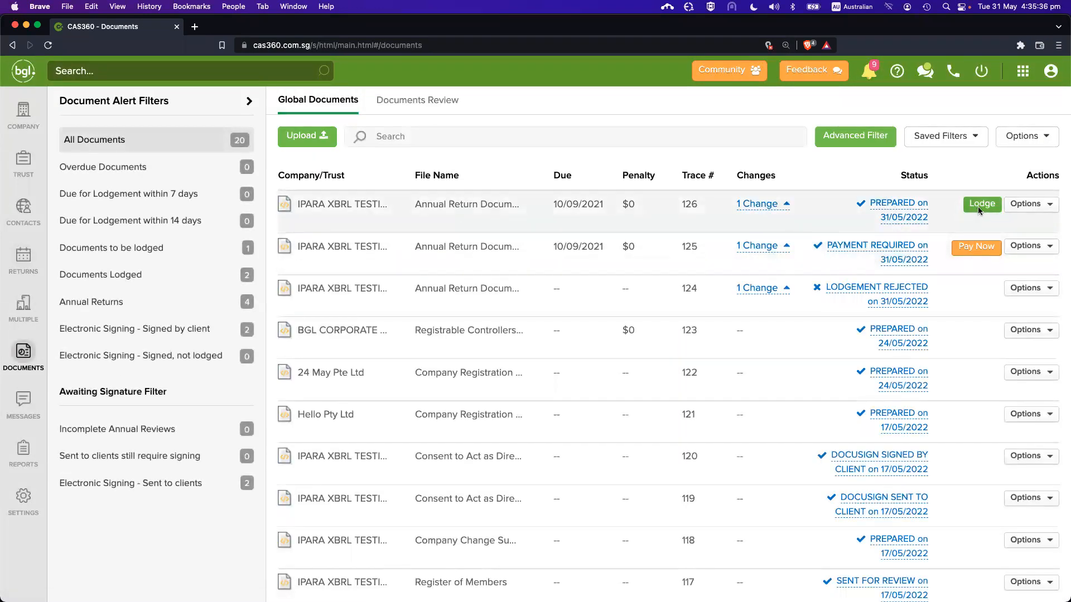
Lodge the trace 126 Annual Return Document, confirming Lodge again once authorisation finishes
{"action": "left_click", "coordinate": [979, 206]}
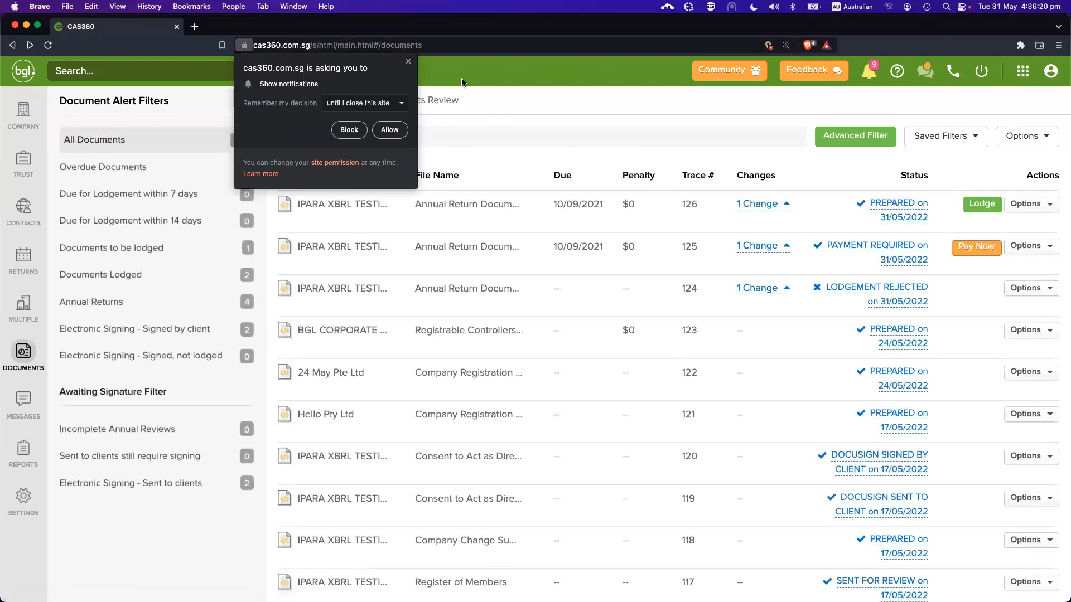
{"action": "left_click", "coordinate": [978, 206]}
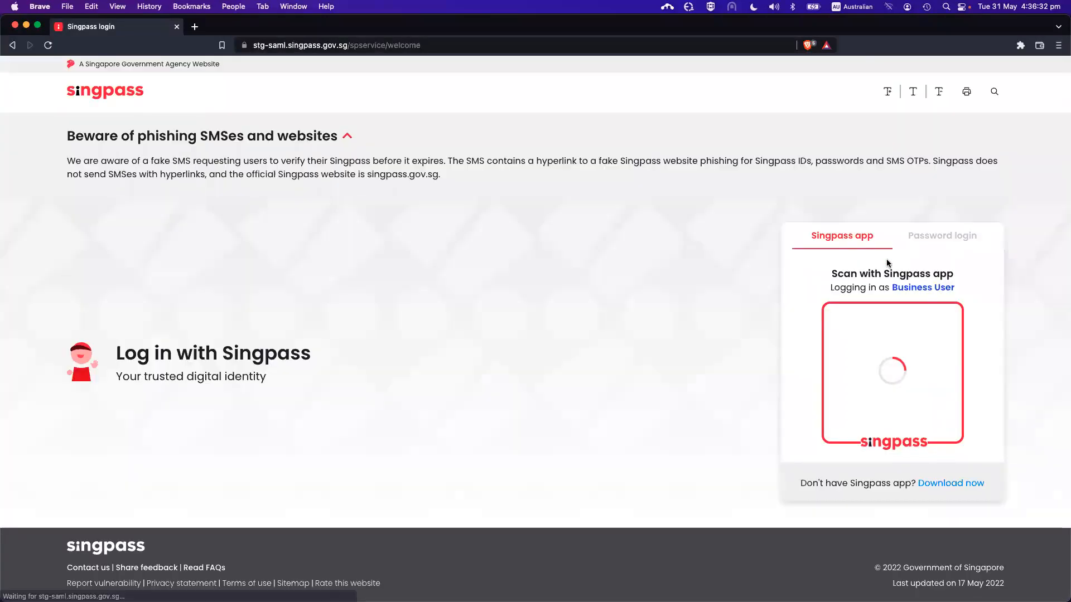
Switch to Singpass password login and attempt to sign in with the Singpass ID and password
{"action": "left_click", "coordinate": [939, 235]}
{"action": "left_click", "coordinate": [870, 304]}
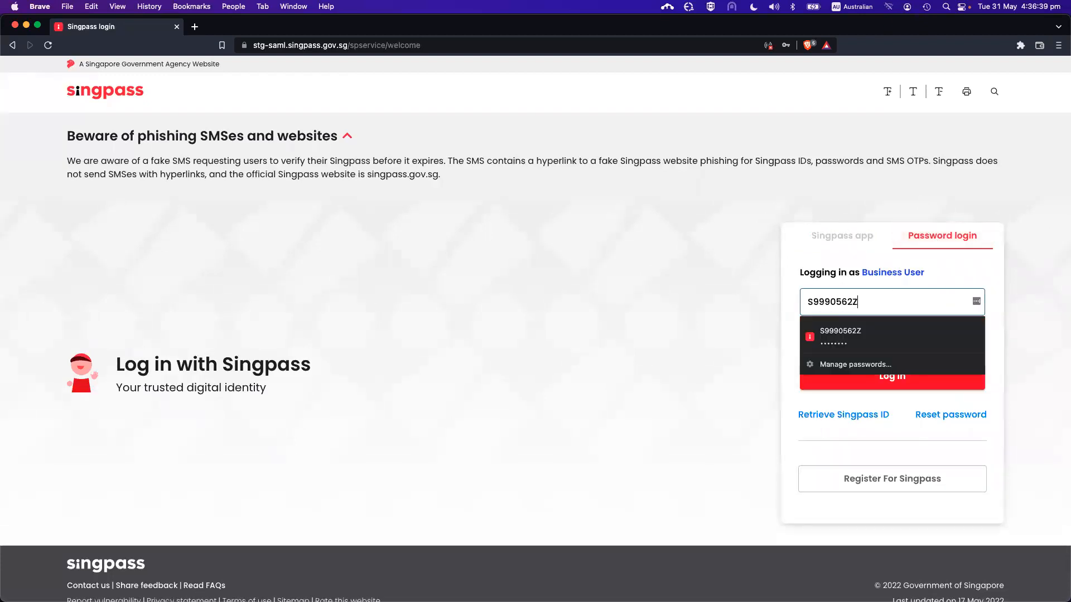
{"action": "key", "text": "Tab"}
{"action": "type", "text": "********"}
{"action": "left_click", "coordinate": [898, 376]}
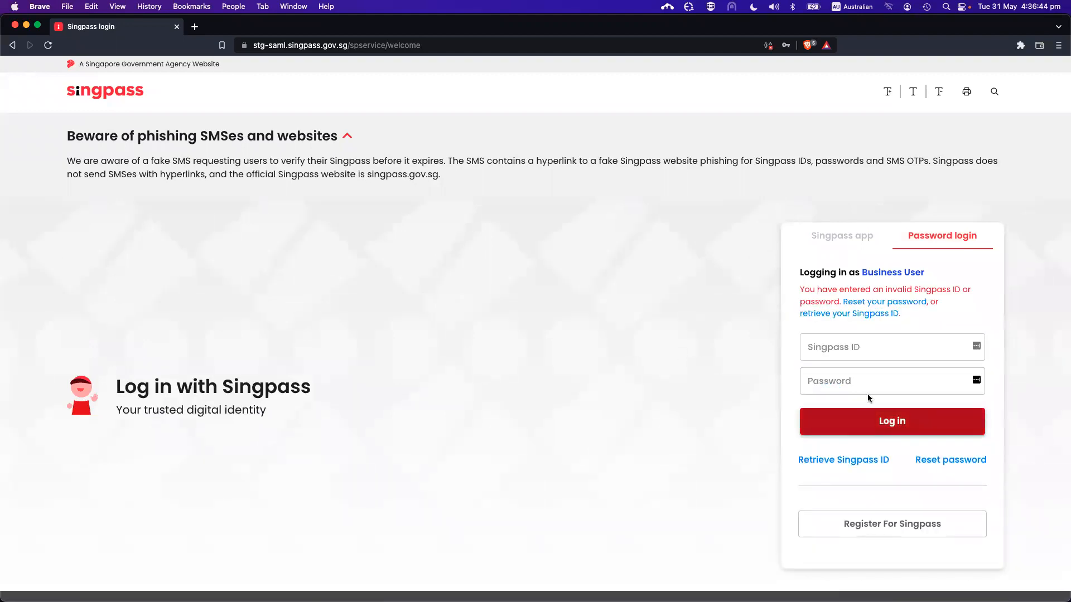
Re-enter the corrected Singpass ID and password, log in, and grant ACRA BizFile Filing permission
{"action": "left_click", "coordinate": [864, 345]}
{"action": "key", "text": "Tab"}
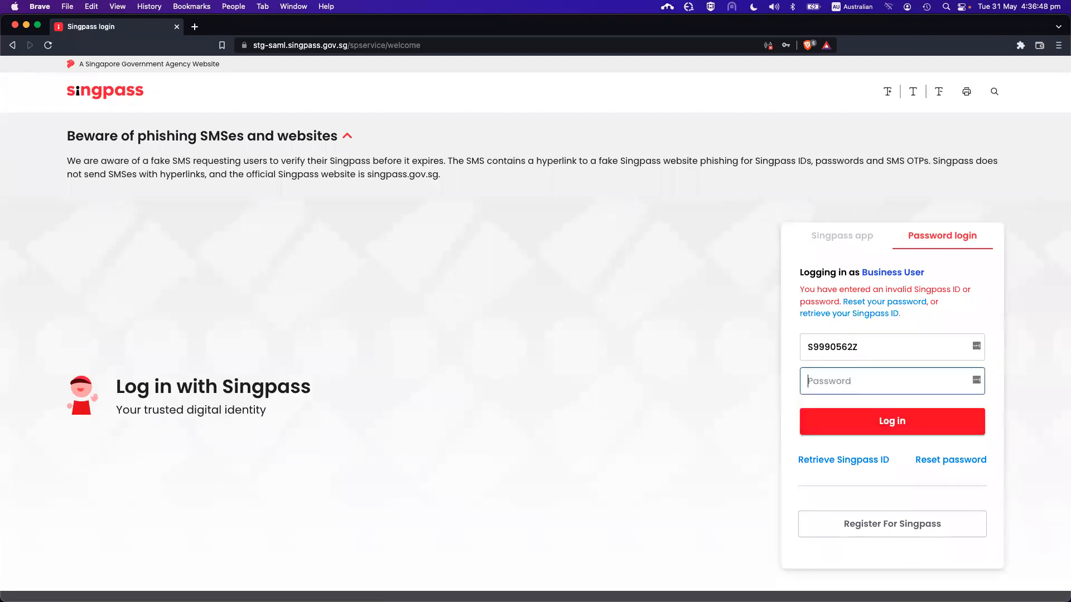
{"action": "type", "text": "********"}
{"action": "left_click", "coordinate": [890, 414]}
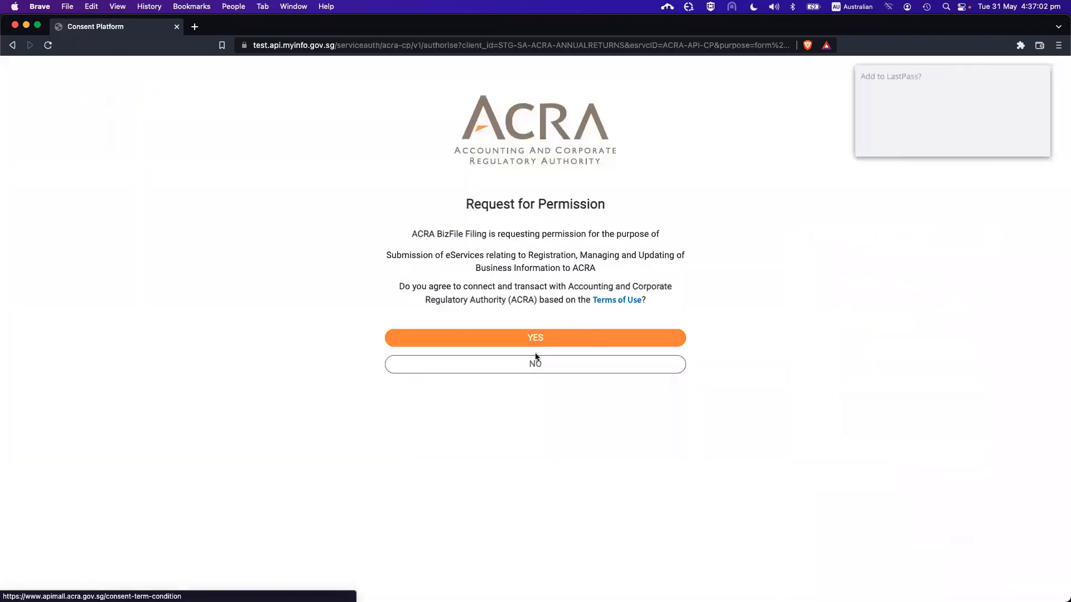
{"action": "left_click", "coordinate": [522, 337]}
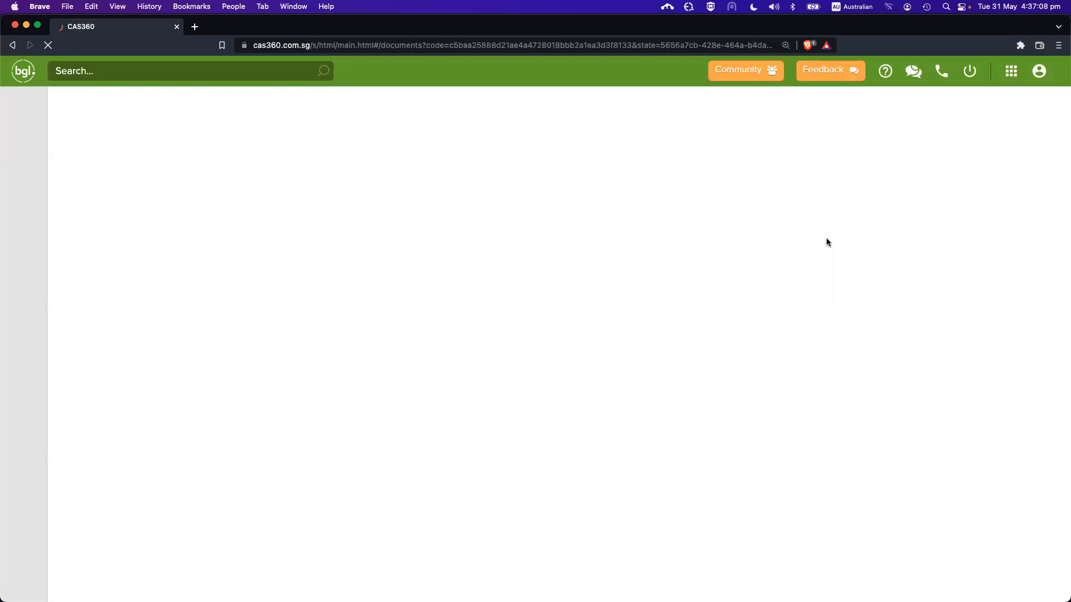
Dismiss the LastPass prompt, review the Confirm Lodgement form, and lodge IPARA XBRL TESTING10's annual return
{"action": "left_click", "coordinate": [938, 176]}
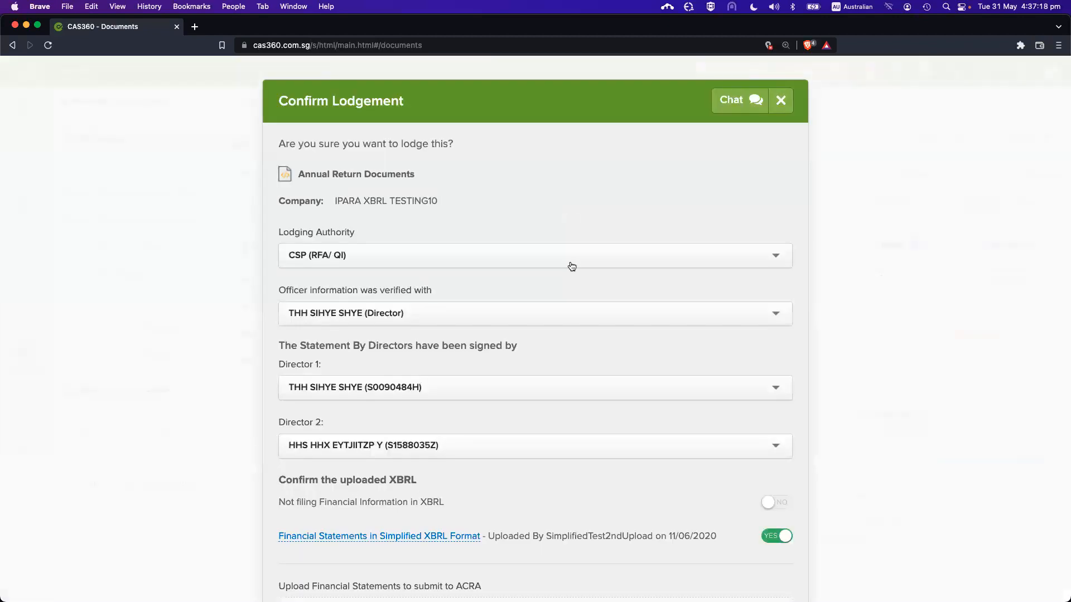
{"action": "scroll", "coordinate": [571, 279], "scroll_direction": "down", "scroll_amount": 5}
{"action": "scroll", "coordinate": [573, 308], "scroll_direction": "down", "scroll_amount": 3}
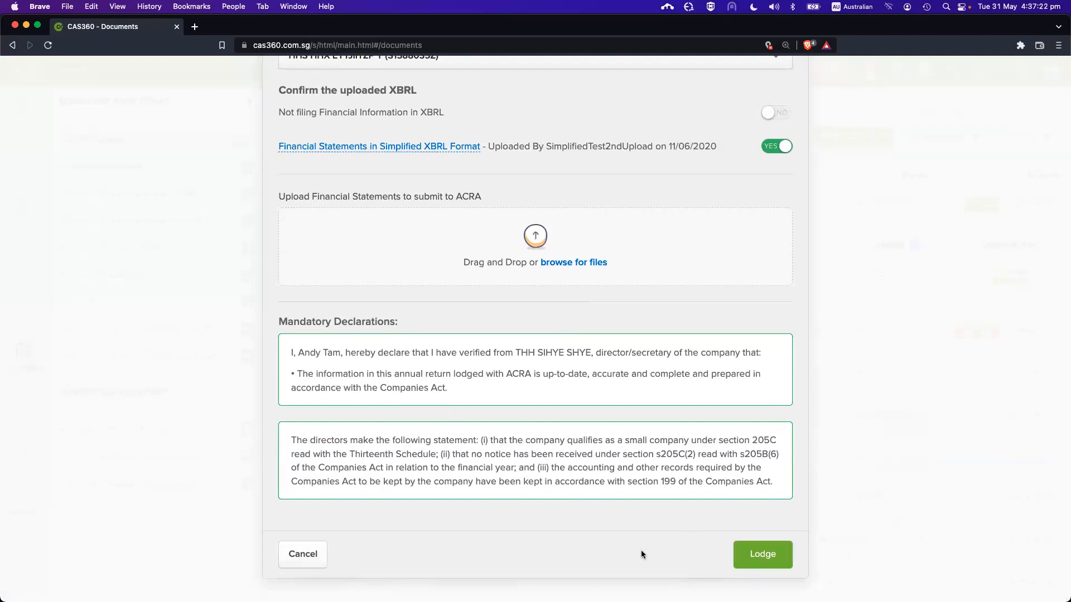
{"action": "scroll", "coordinate": [704, 434], "scroll_direction": "up", "scroll_amount": 2}
{"action": "scroll", "coordinate": [704, 434], "scroll_direction": "up", "scroll_amount": 5}
{"action": "scroll", "coordinate": [613, 401], "scroll_direction": "down", "scroll_amount": 6}
{"action": "left_click", "coordinate": [771, 558]}
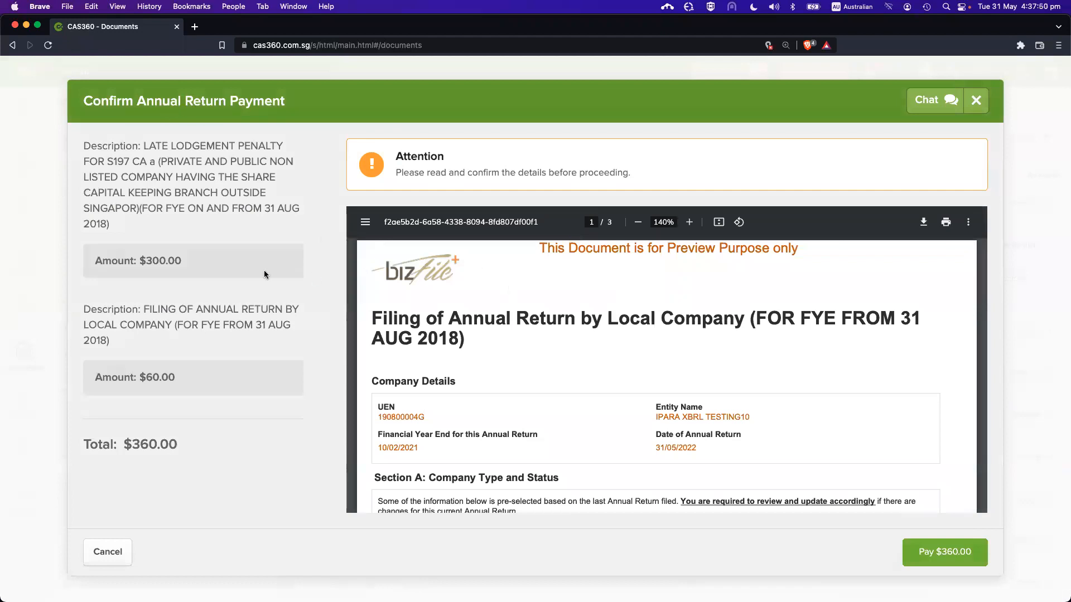
Highlight the $300.00 late lodgement penalty, the $60.00 filing fee and the $360.00 total
{"action": "left_click_drag", "start_coordinate": [89, 146], "coordinate": [229, 396]}
{"action": "left_click", "coordinate": [222, 430]}
{"action": "left_click_drag", "start_coordinate": [219, 442], "coordinate": [105, 132]}
{"action": "left_click", "coordinate": [204, 342]}
{"action": "left_click_drag", "start_coordinate": [181, 445], "coordinate": [139, 431]}
{"action": "left_click", "coordinate": [140, 431]}
Scroll through the annual return PDF preview in the payment confirmation dialog
{"action": "scroll", "coordinate": [549, 362], "scroll_direction": "down", "scroll_amount": 1}
{"action": "scroll", "coordinate": [549, 363], "scroll_direction": "down", "scroll_amount": 1}
{"action": "scroll", "coordinate": [550, 366], "scroll_direction": "up", "scroll_amount": 2}
{"action": "scroll", "coordinate": [551, 369], "scroll_direction": "down", "scroll_amount": 1}
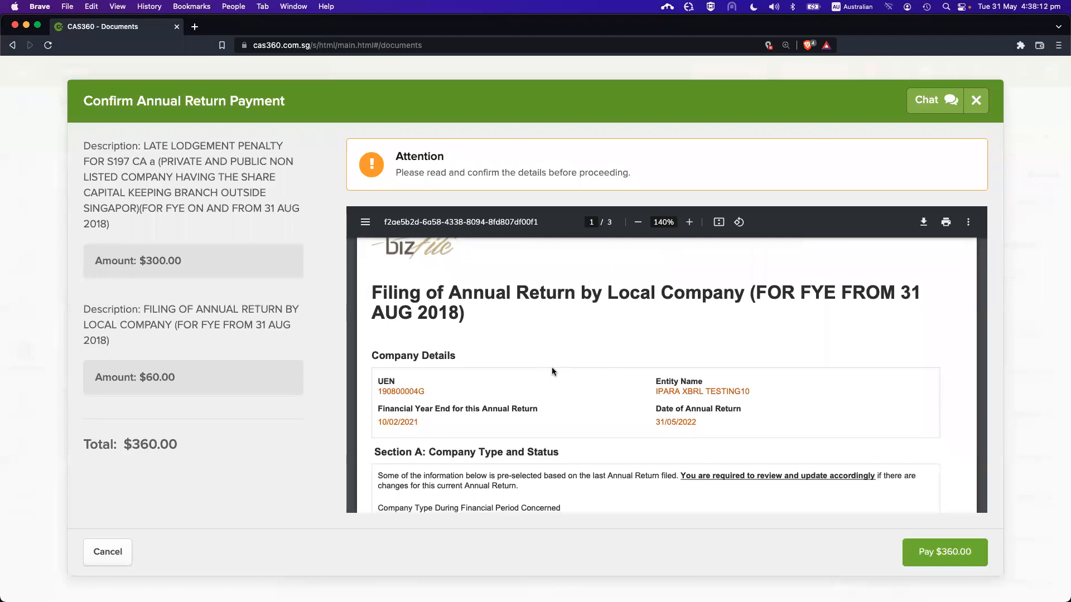
{"action": "scroll", "coordinate": [551, 369], "scroll_direction": "down", "scroll_amount": 2}
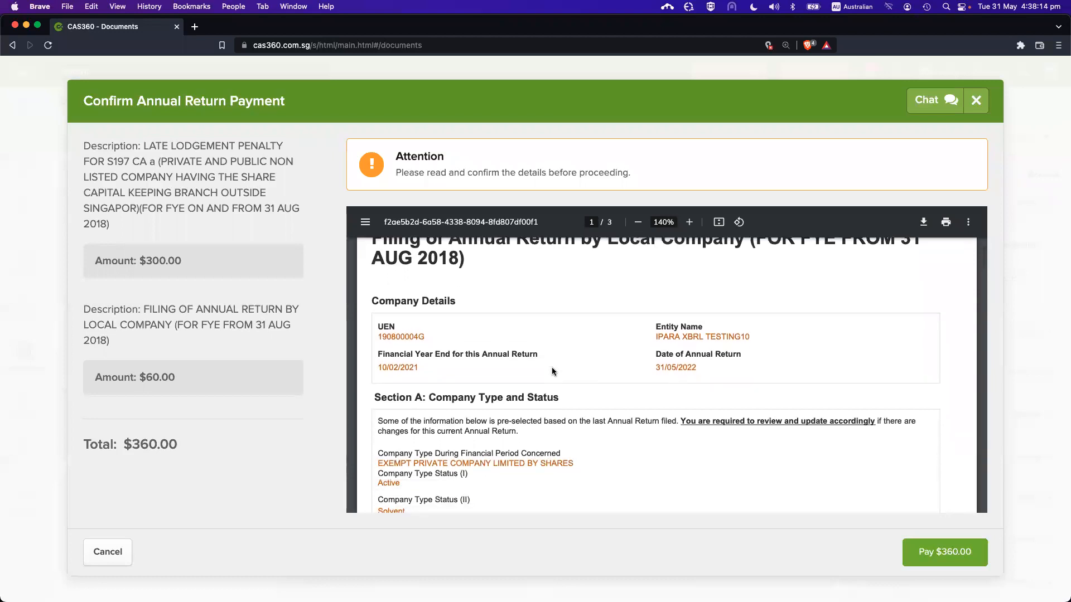
{"action": "scroll", "coordinate": [552, 384], "scroll_direction": "down", "scroll_amount": 1}
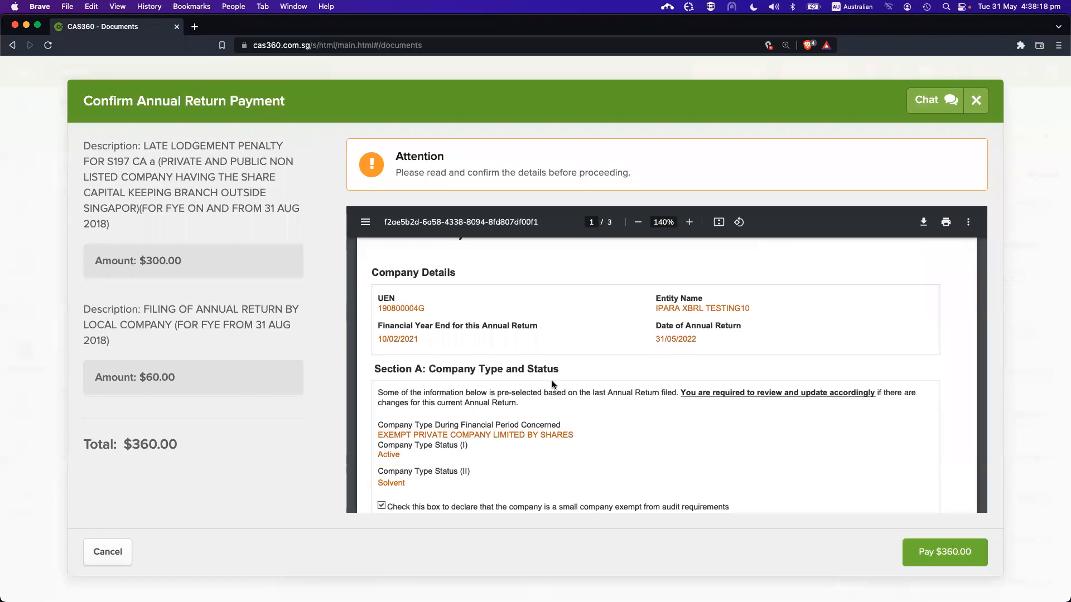
{"action": "scroll", "coordinate": [553, 385], "scroll_direction": "down", "scroll_amount": 1}
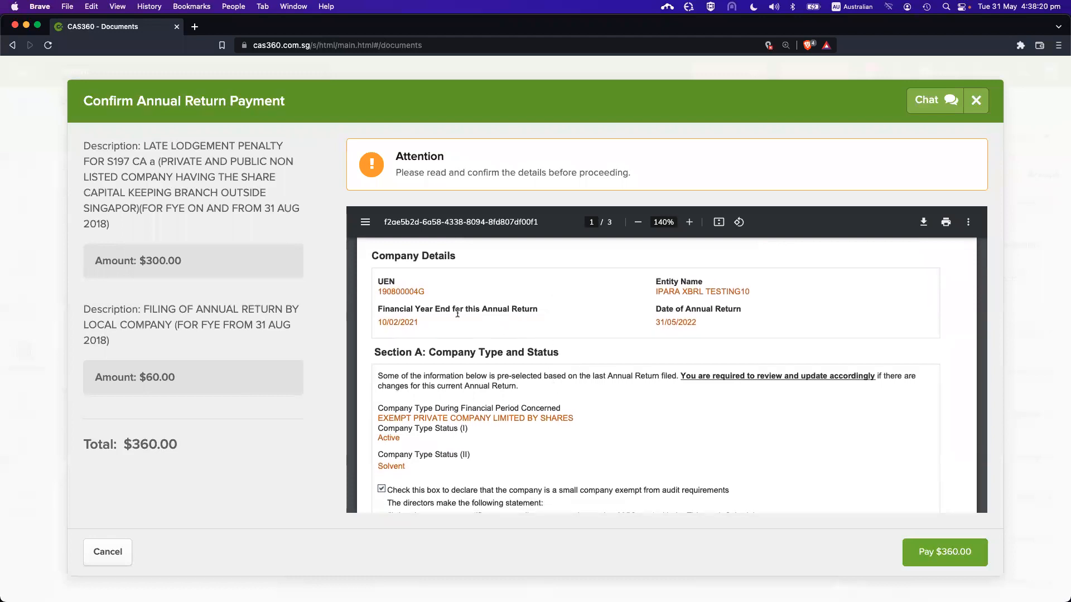
{"action": "scroll", "coordinate": [459, 321], "scroll_direction": "down", "scroll_amount": 1}
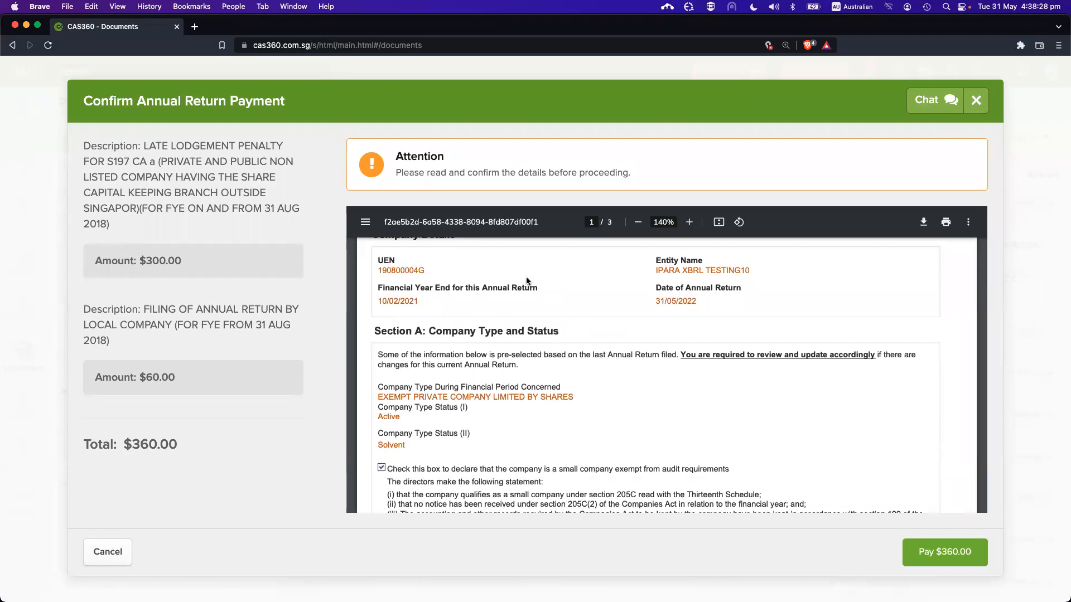
{"action": "scroll", "coordinate": [533, 407], "scroll_direction": "down", "scroll_amount": 1}
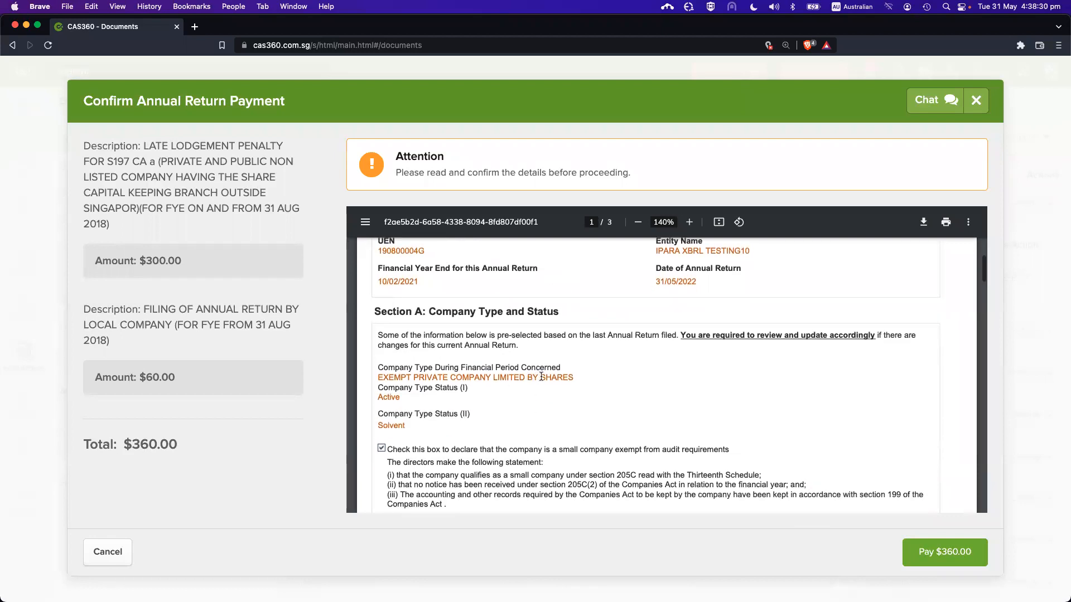
{"action": "scroll", "coordinate": [540, 376], "scroll_direction": "down", "scroll_amount": 1}
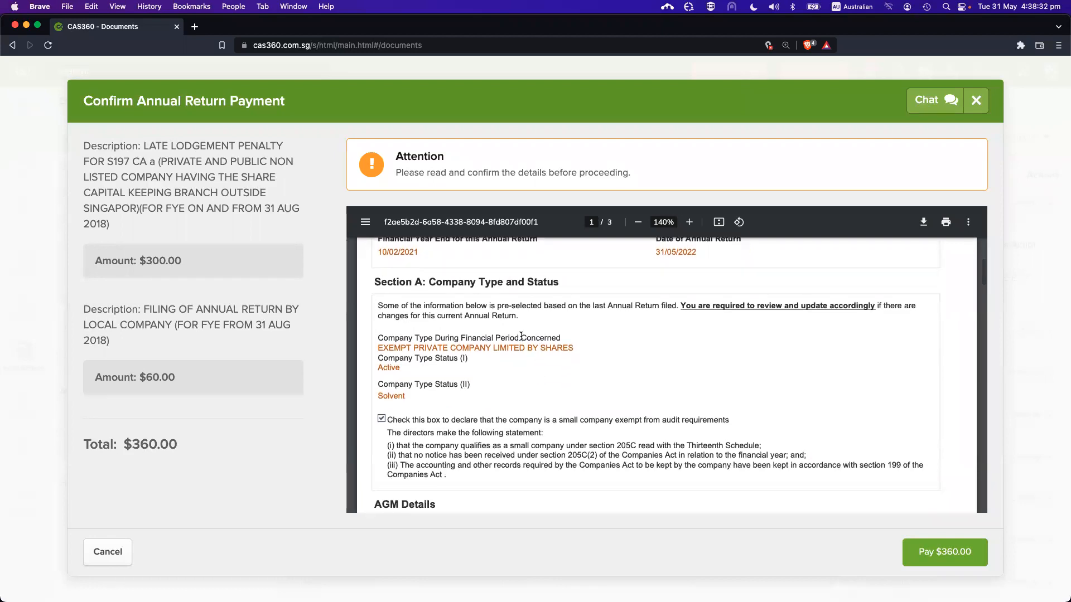
{"action": "scroll", "coordinate": [521, 338], "scroll_direction": "up", "scroll_amount": 2}
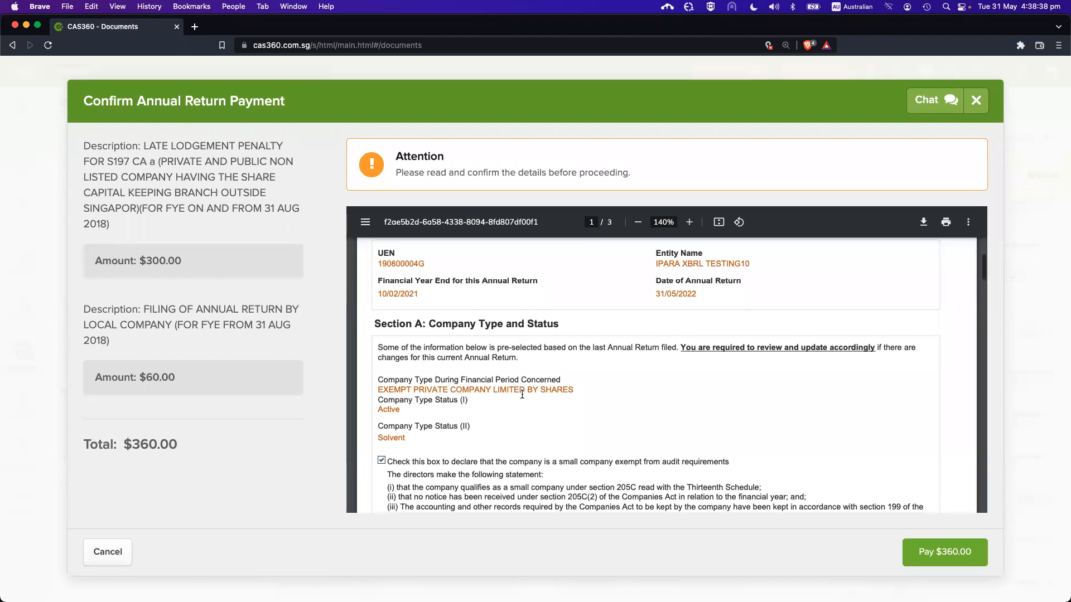
{"action": "scroll", "coordinate": [521, 392], "scroll_direction": "down", "scroll_amount": 3}
{"action": "scroll", "coordinate": [522, 394], "scroll_direction": "down", "scroll_amount": 3}
{"action": "scroll", "coordinate": [522, 394], "scroll_direction": "up", "scroll_amount": 3}
{"action": "scroll", "coordinate": [522, 394], "scroll_direction": "down", "scroll_amount": 5}
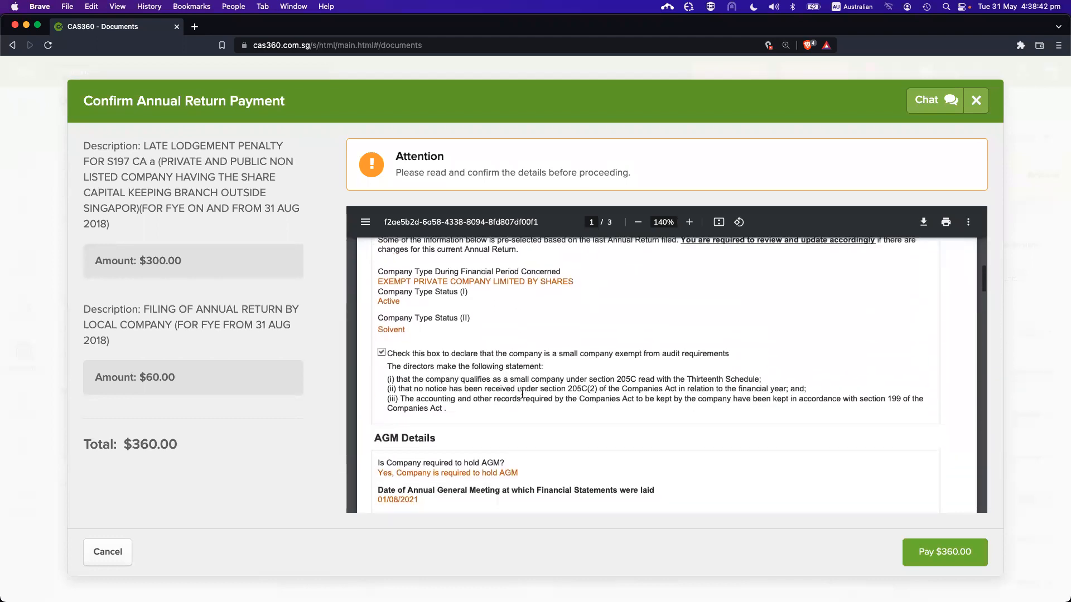
{"action": "scroll", "coordinate": [522, 394], "scroll_direction": "down", "scroll_amount": 1}
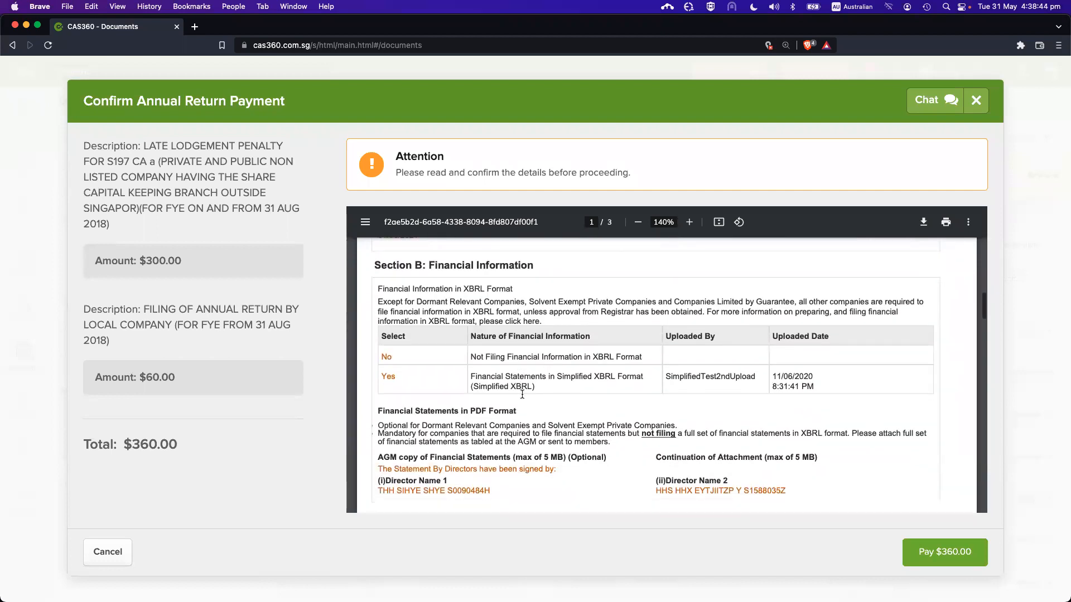
{"action": "left_click_drag", "start_coordinate": [470, 377], "coordinate": [565, 385]}
{"action": "left_click", "coordinate": [565, 385]}
{"action": "scroll", "coordinate": [565, 386], "scroll_direction": "up", "scroll_amount": 1}
{"action": "scroll", "coordinate": [642, 412], "scroll_direction": "down", "scroll_amount": 3}
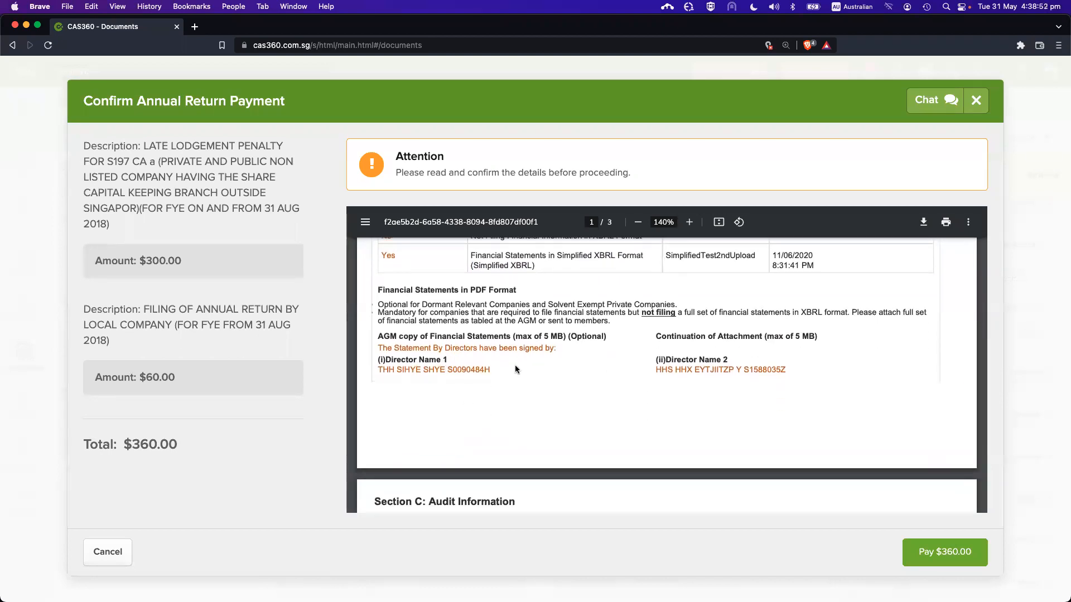
{"action": "scroll", "coordinate": [478, 343], "scroll_direction": "down", "scroll_amount": 1}
{"action": "scroll", "coordinate": [478, 343], "scroll_direction": "down", "scroll_amount": 5}
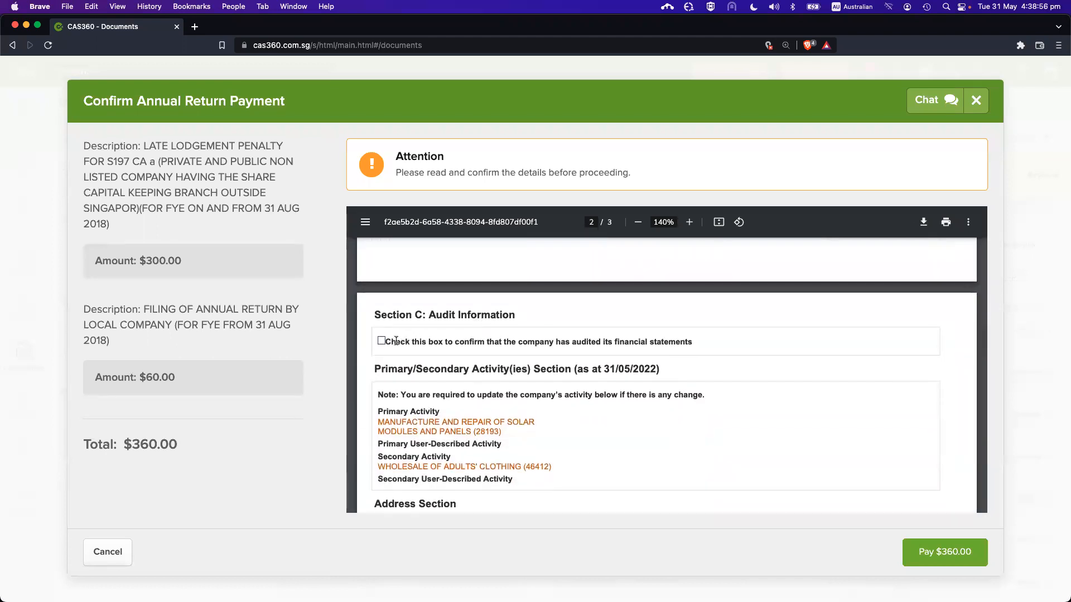
{"action": "scroll", "coordinate": [395, 341], "scroll_direction": "up", "scroll_amount": 1}
{"action": "left_click_drag", "start_coordinate": [386, 353], "coordinate": [521, 351]}
{"action": "left_click", "coordinate": [521, 350]}
{"action": "scroll", "coordinate": [521, 354], "scroll_direction": "down", "scroll_amount": 3}
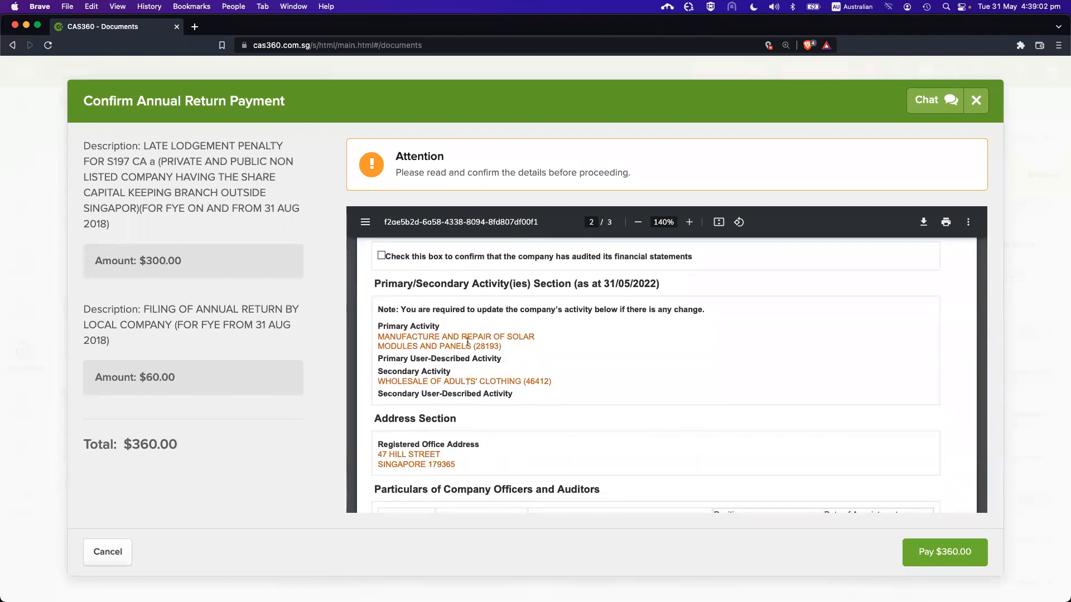
{"action": "scroll", "coordinate": [480, 401], "scroll_direction": "down", "scroll_amount": 5}
{"action": "scroll", "coordinate": [458, 320], "scroll_direction": "down", "scroll_amount": 3}
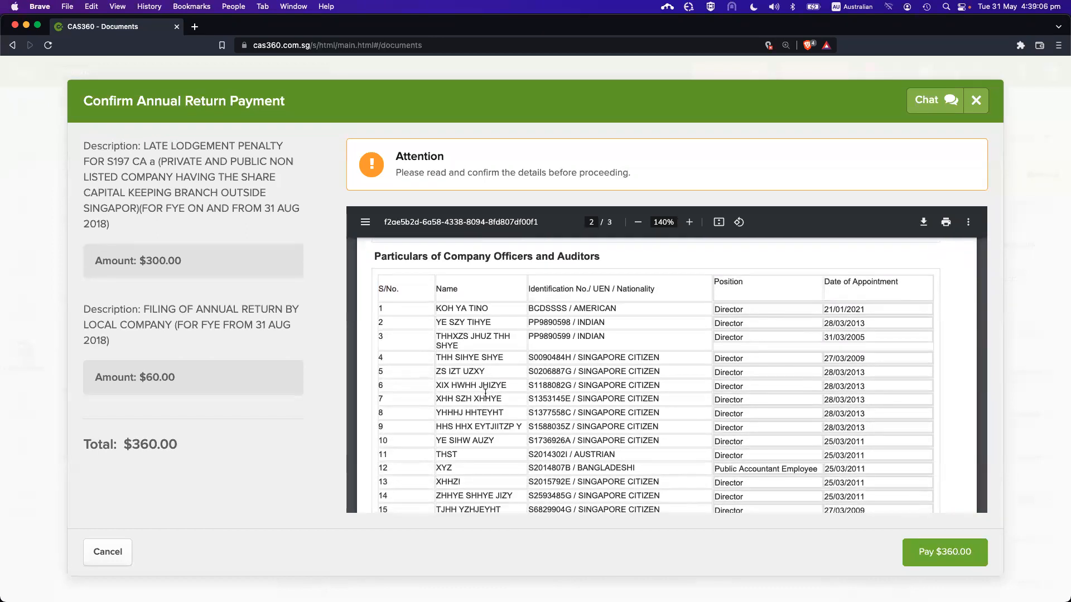
{"action": "scroll", "coordinate": [491, 413], "scroll_direction": "down", "scroll_amount": 2}
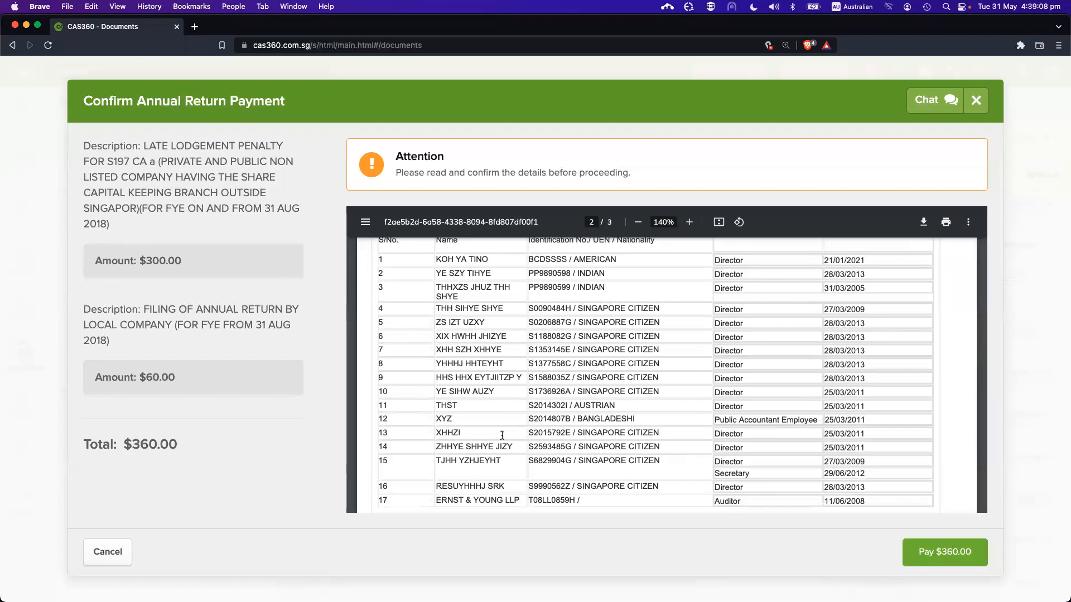
{"action": "scroll", "coordinate": [502, 435], "scroll_direction": "up", "scroll_amount": 1}
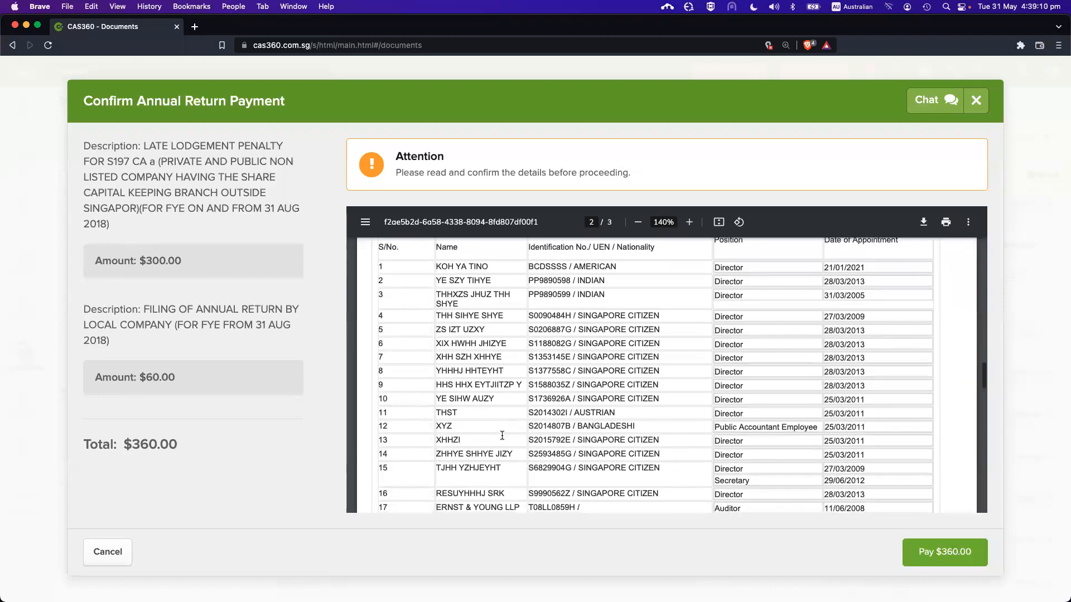
{"action": "scroll", "coordinate": [501, 362], "scroll_direction": "up", "scroll_amount": 2}
{"action": "scroll", "coordinate": [490, 369], "scroll_direction": "down", "scroll_amount": 1}
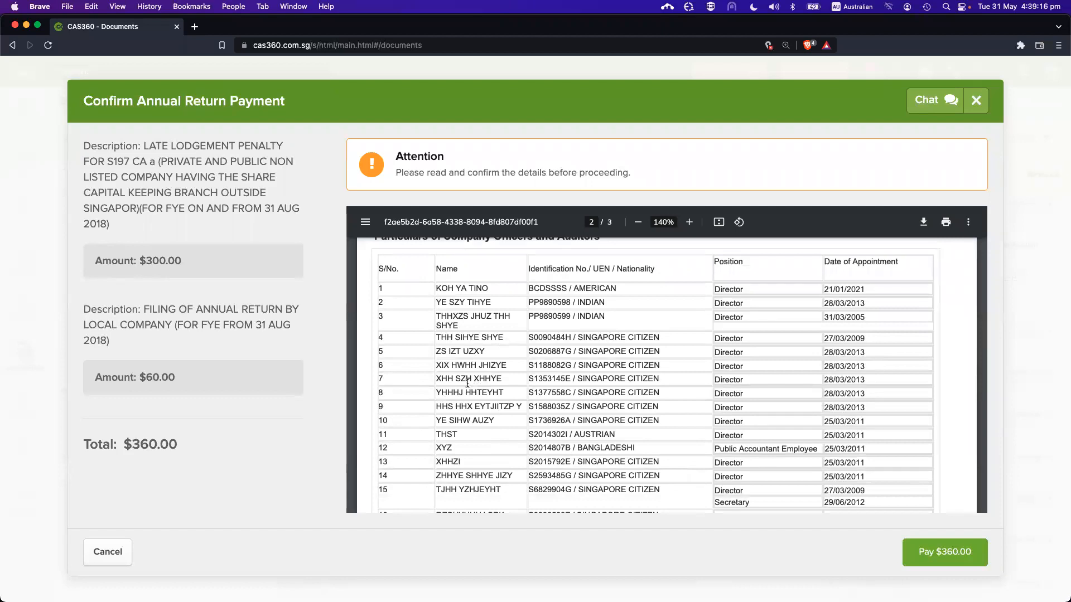
{"action": "scroll", "coordinate": [474, 368], "scroll_direction": "down", "scroll_amount": 3}
{"action": "scroll", "coordinate": [497, 324], "scroll_direction": "up", "scroll_amount": 2}
{"action": "scroll", "coordinate": [501, 306], "scroll_direction": "up", "scroll_amount": 1}
{"action": "scroll", "coordinate": [500, 295], "scroll_direction": "down", "scroll_amount": 1}
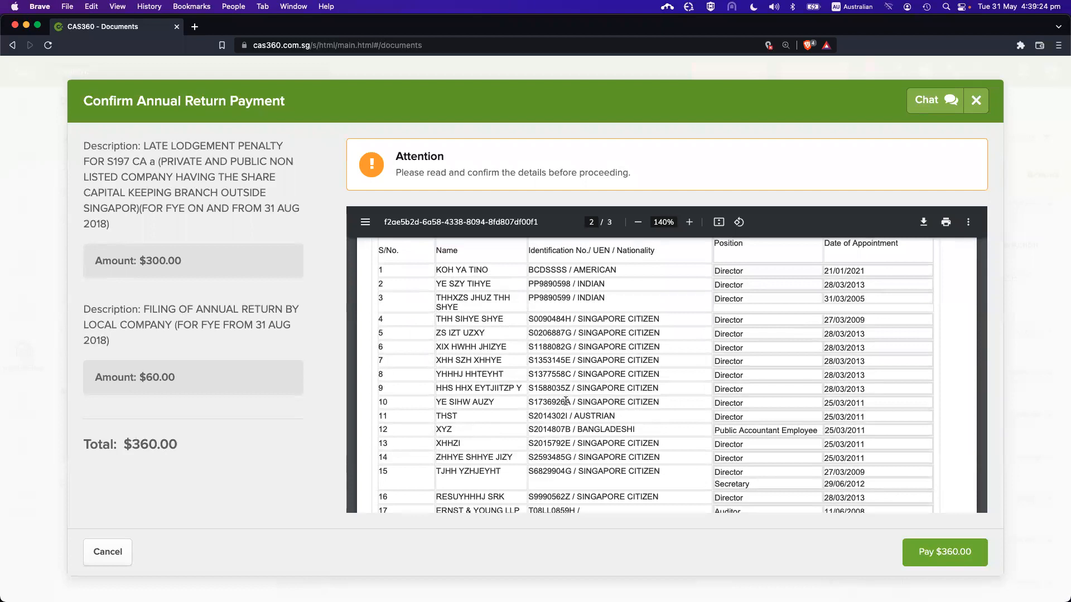
{"action": "scroll", "coordinate": [566, 401], "scroll_direction": "down", "scroll_amount": 8}
{"action": "scroll", "coordinate": [565, 401], "scroll_direction": "down", "scroll_amount": 4}
{"action": "scroll", "coordinate": [566, 401], "scroll_direction": "down", "scroll_amount": 15}
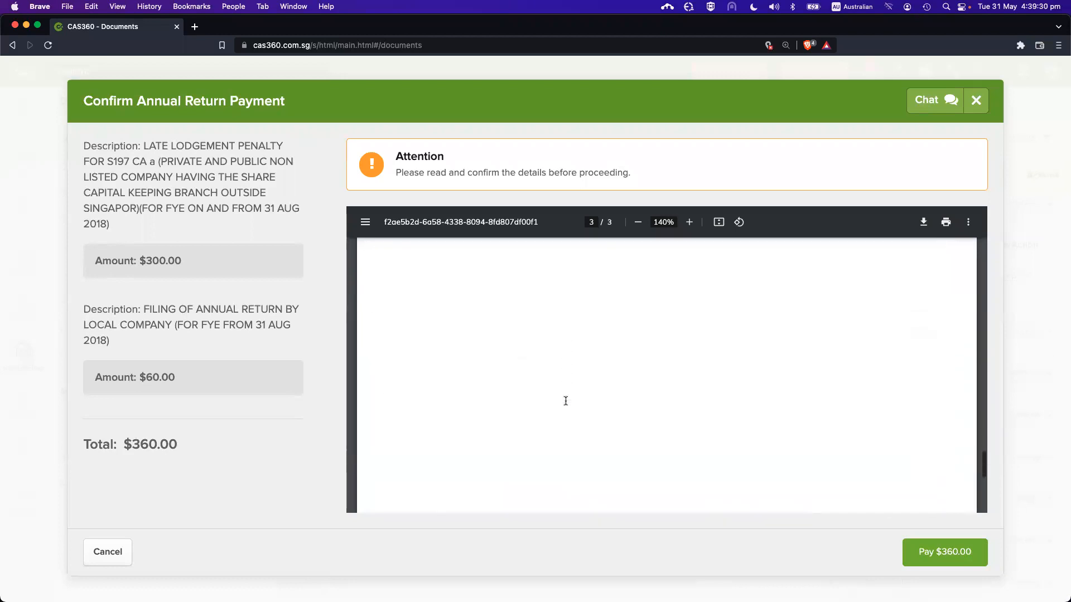
{"action": "scroll", "coordinate": [566, 401], "scroll_direction": "up", "scroll_amount": 20}
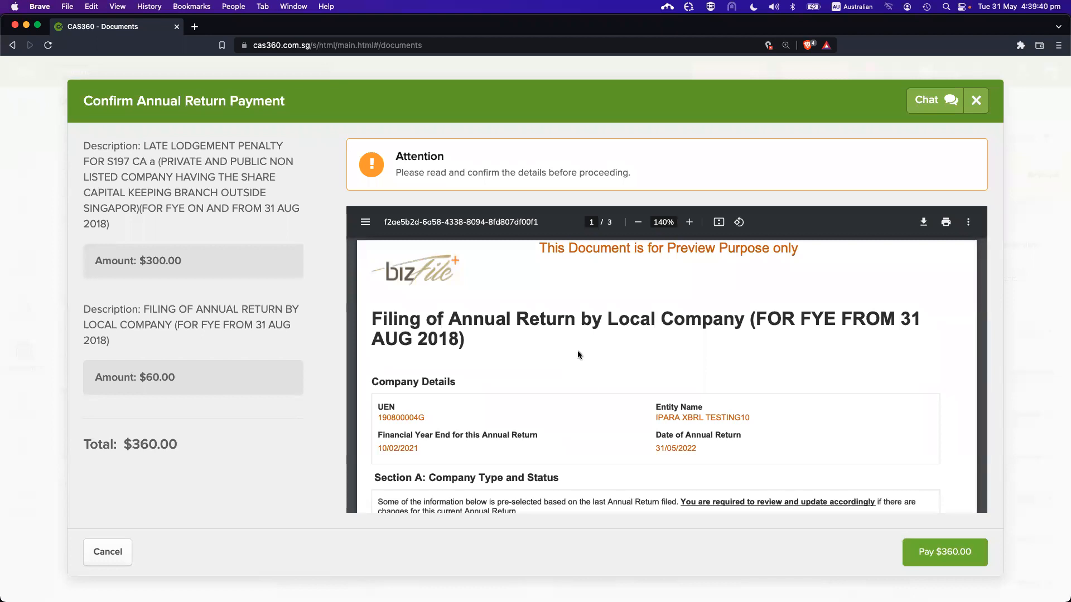
{"action": "left_click", "coordinate": [114, 553]}
{"action": "left_click", "coordinate": [779, 208]}
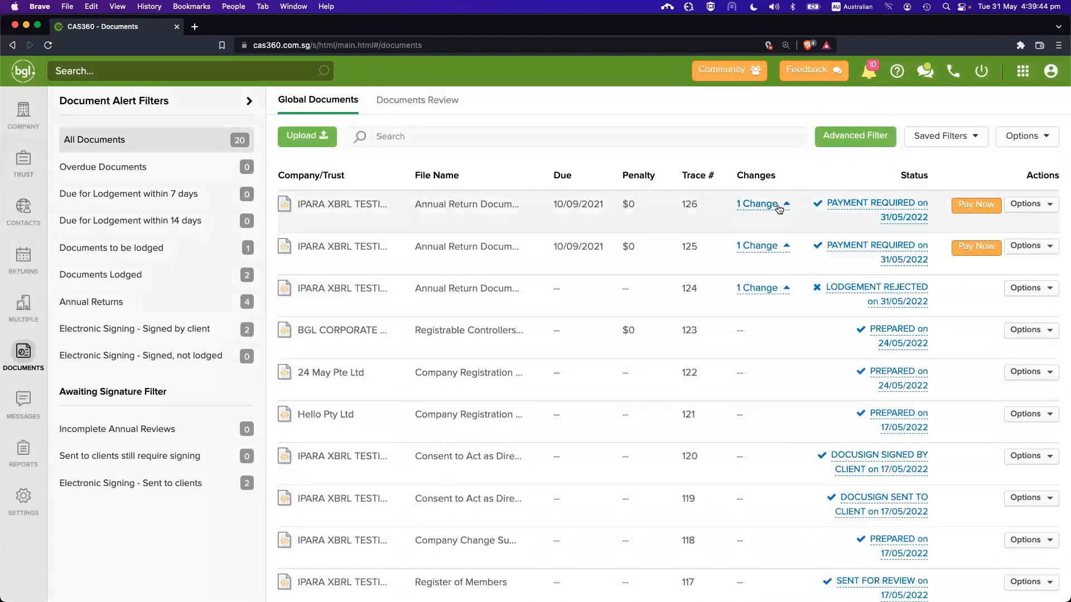
{"action": "left_click", "coordinate": [779, 207]}
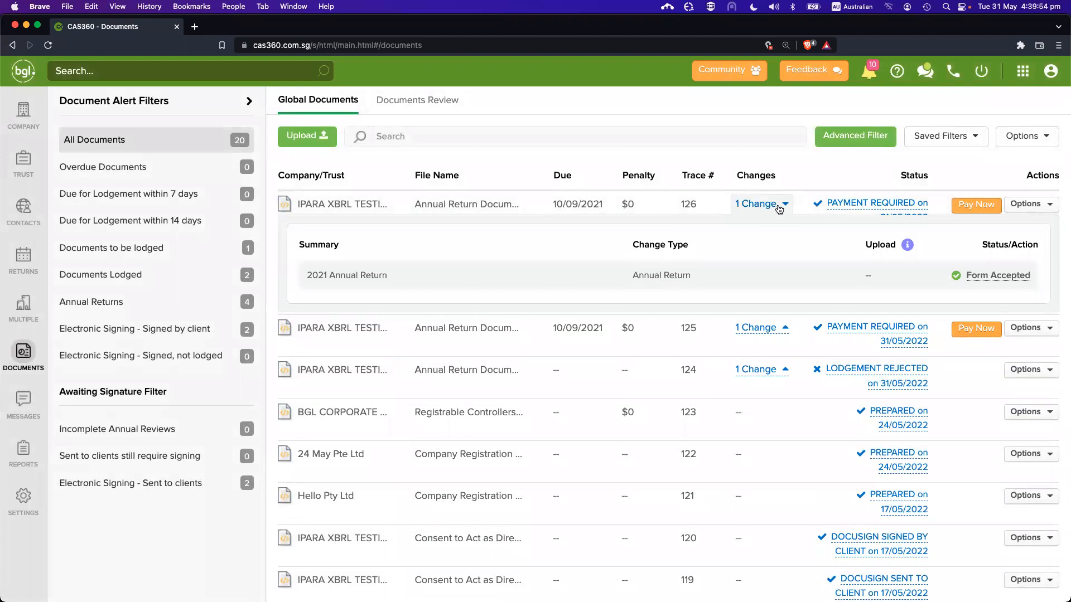
{"action": "left_click", "coordinate": [977, 206]}
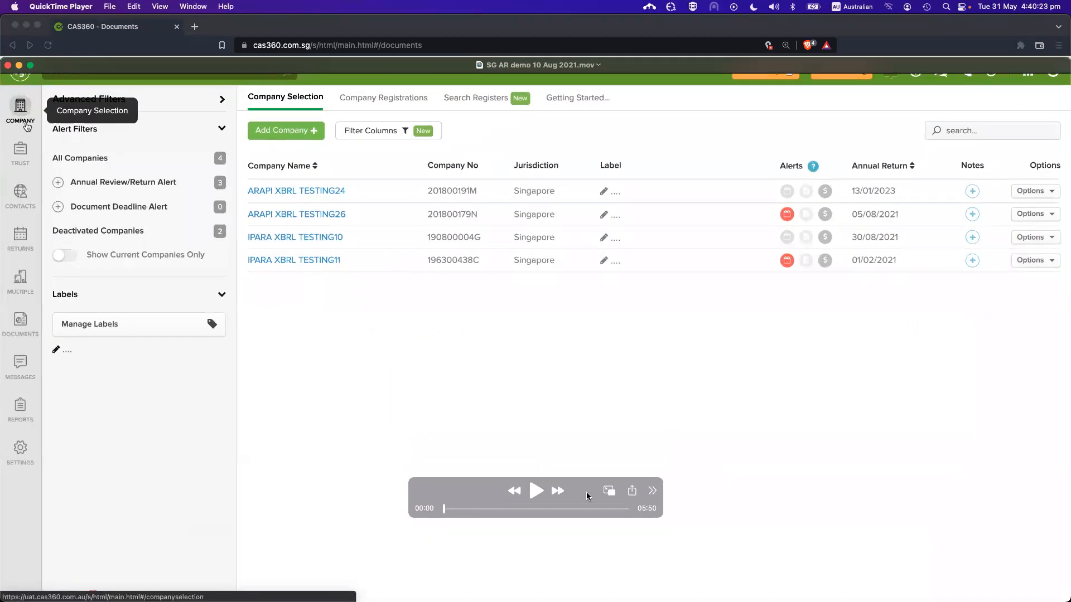
Play the SG AR demo recording from about 04:00, just before the payment dialog
{"action": "left_click", "coordinate": [573, 508]}
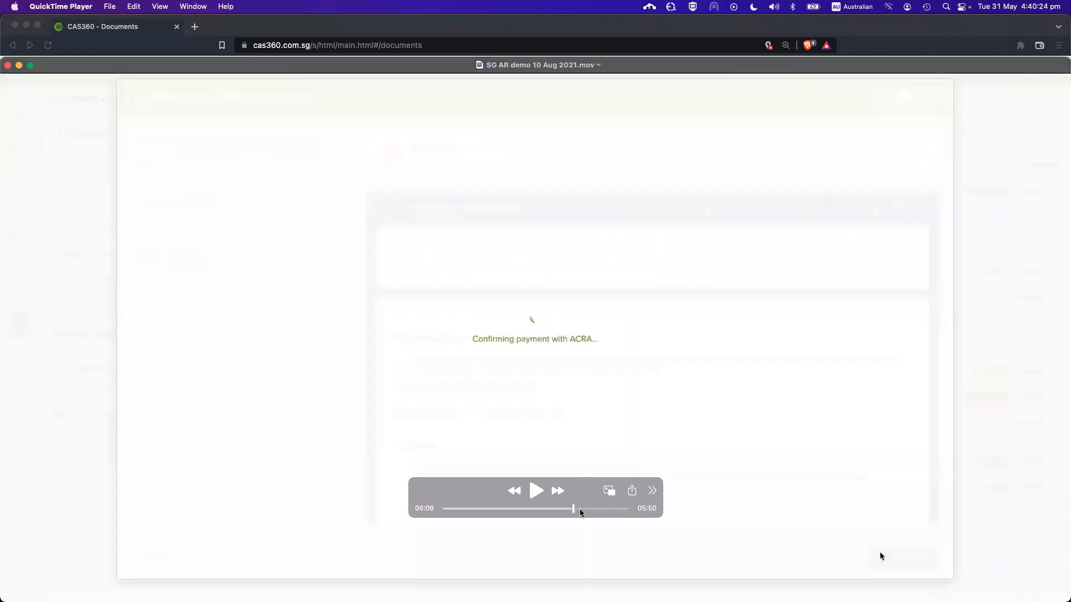
{"action": "left_click", "coordinate": [568, 508]}
{"action": "key", "text": "space"}
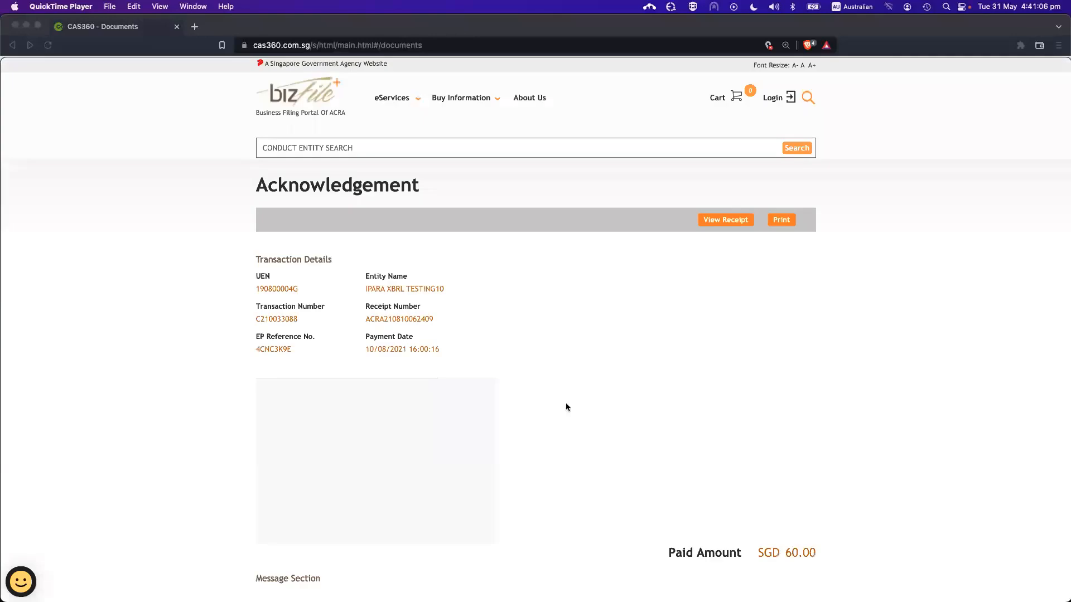
Review the ACRA receipt for the SGD 60.00 payment, then return to CAS360 Company Selection
{"action": "scroll", "coordinate": [566, 407], "scroll_direction": "down", "scroll_amount": 3}
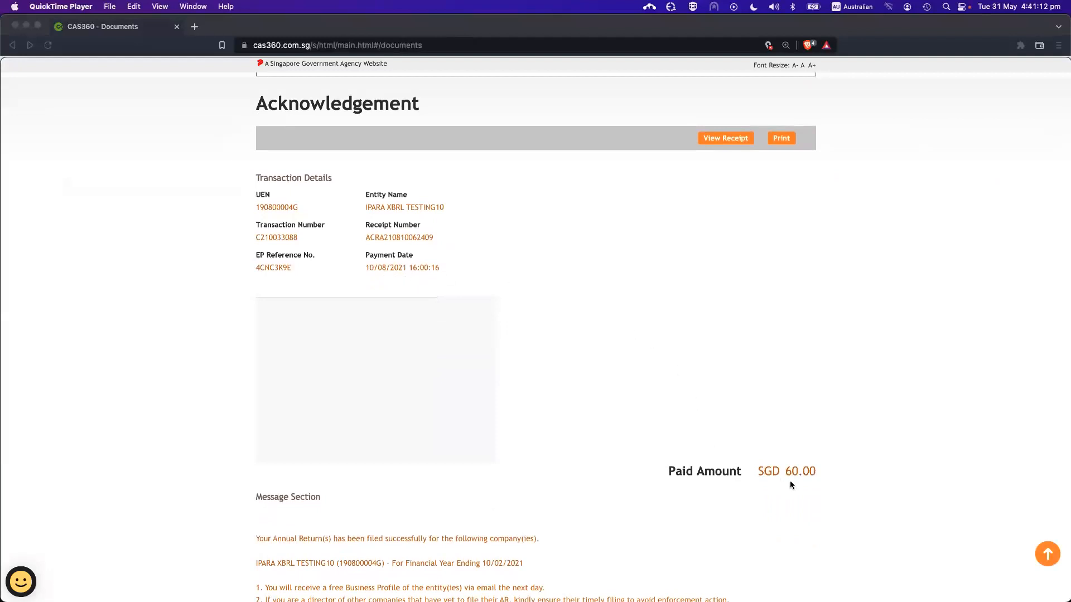
{"action": "scroll", "coordinate": [790, 479], "scroll_direction": "down", "scroll_amount": 3}
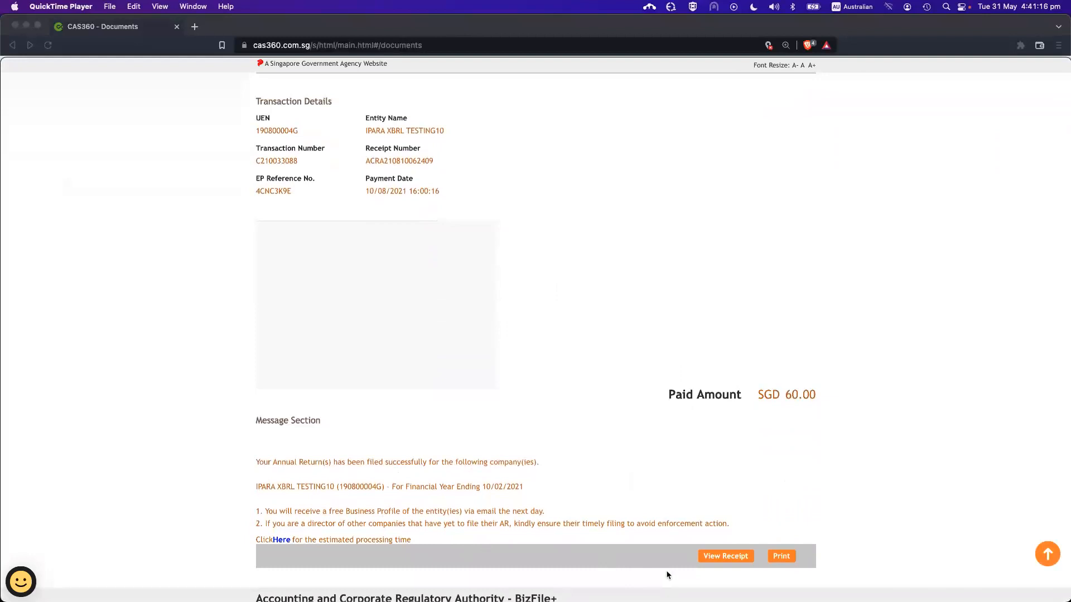
{"action": "left_click", "coordinate": [713, 557]}
{"action": "scroll", "coordinate": [672, 457], "scroll_direction": "down", "scroll_amount": 1}
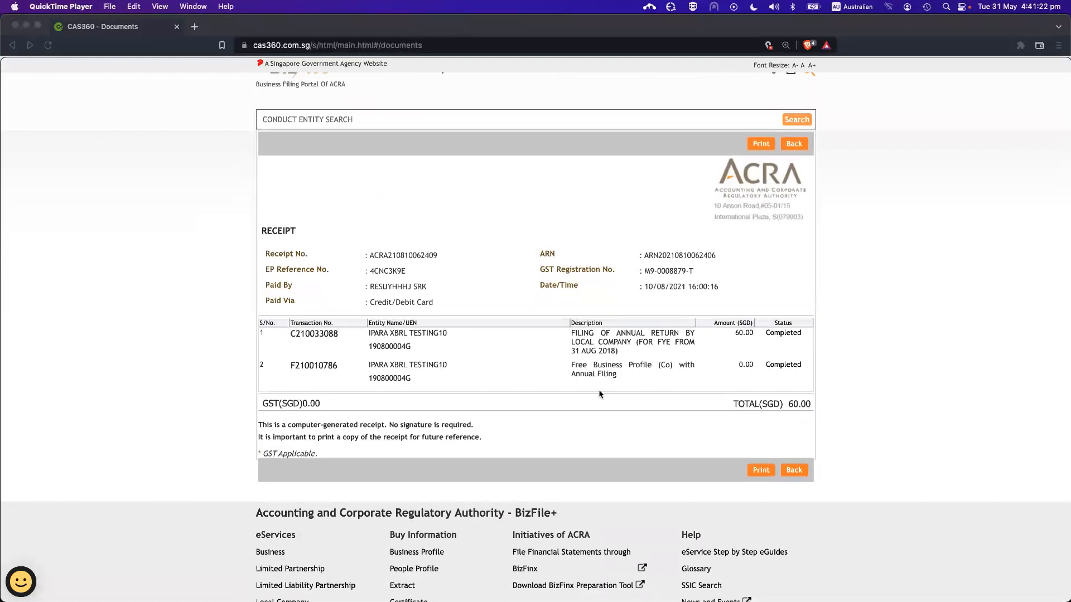
{"action": "scroll", "coordinate": [605, 396], "scroll_direction": "up", "scroll_amount": 1}
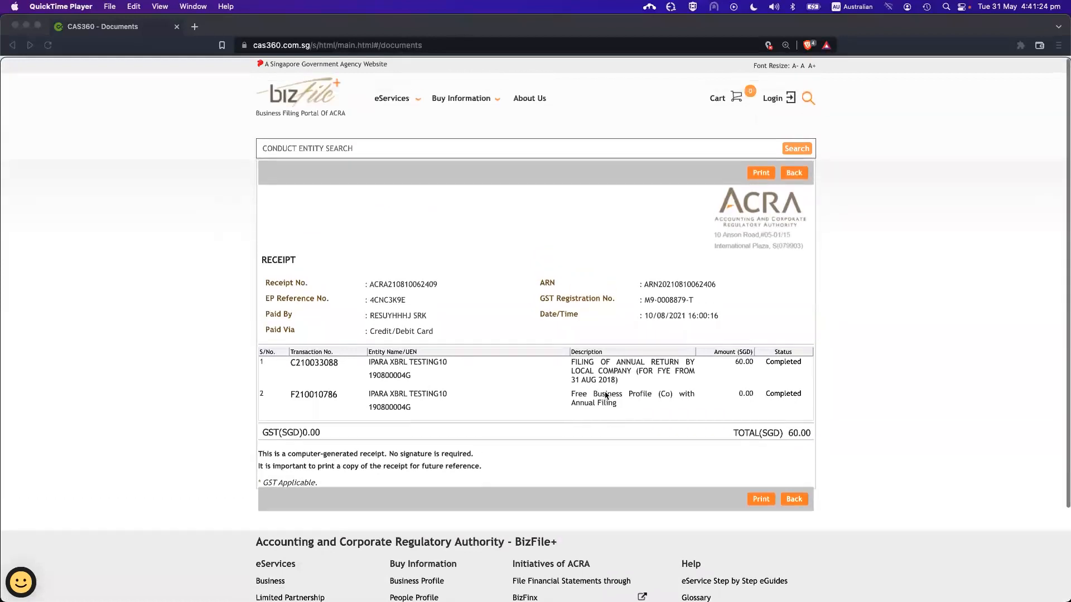
{"action": "key", "text": "super+r"}
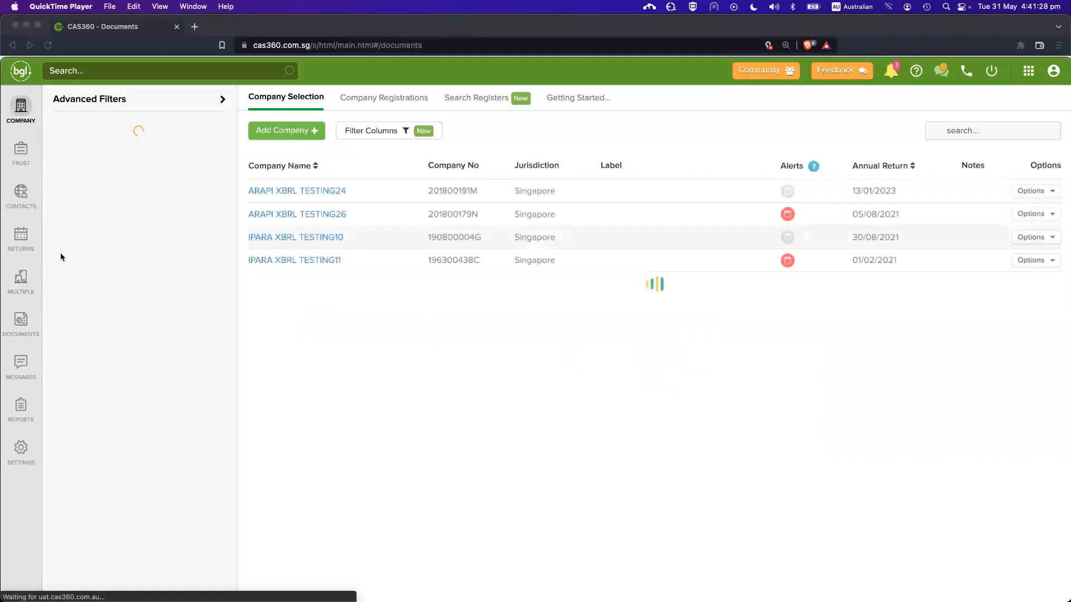
Run Check Payment on trace 264 in Documents and close the Payment Enquiry Receipt
{"action": "left_click", "coordinate": [21, 329]}
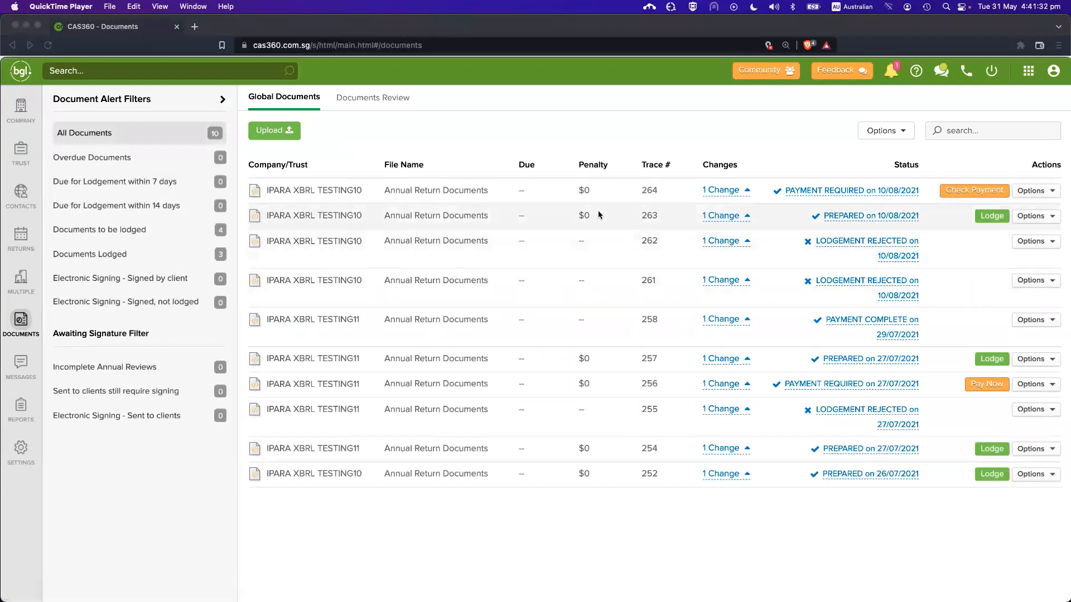
{"action": "left_click", "coordinate": [959, 192]}
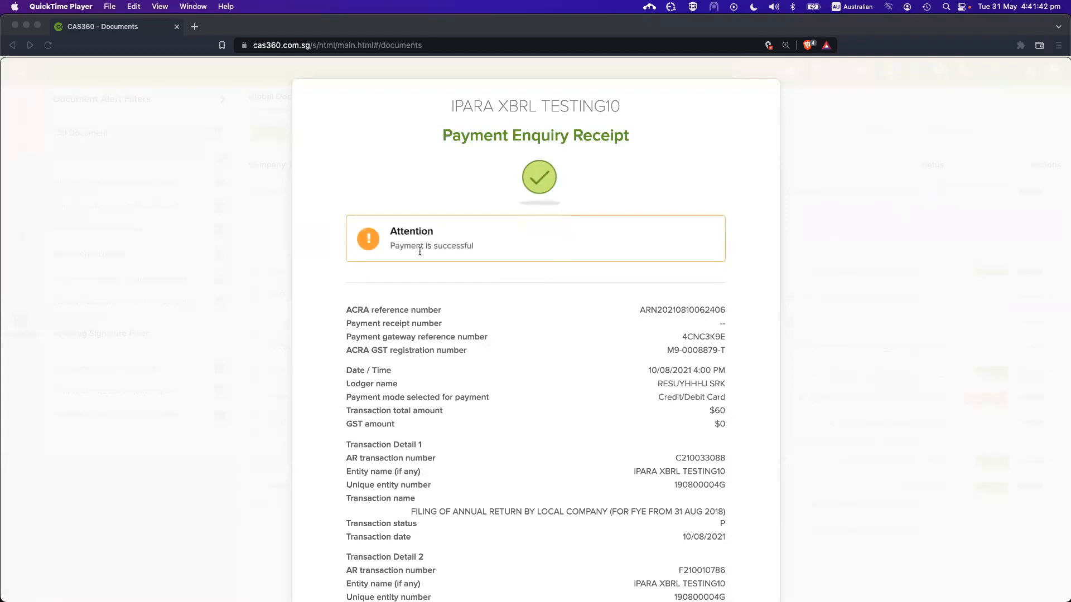
{"action": "scroll", "coordinate": [575, 301], "scroll_direction": "down", "scroll_amount": 5}
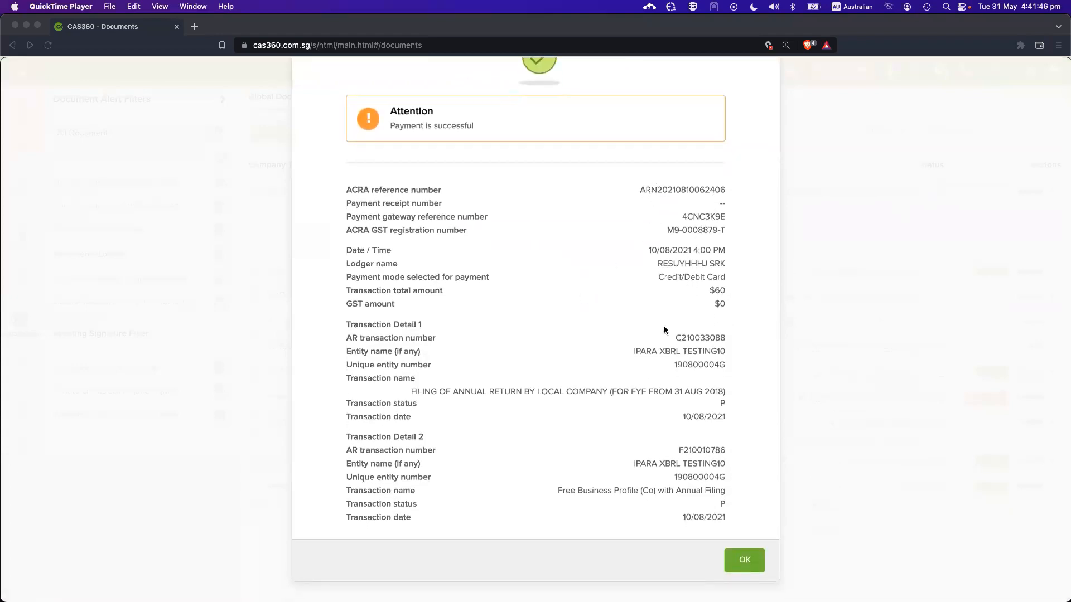
{"action": "left_click", "coordinate": [742, 559]}
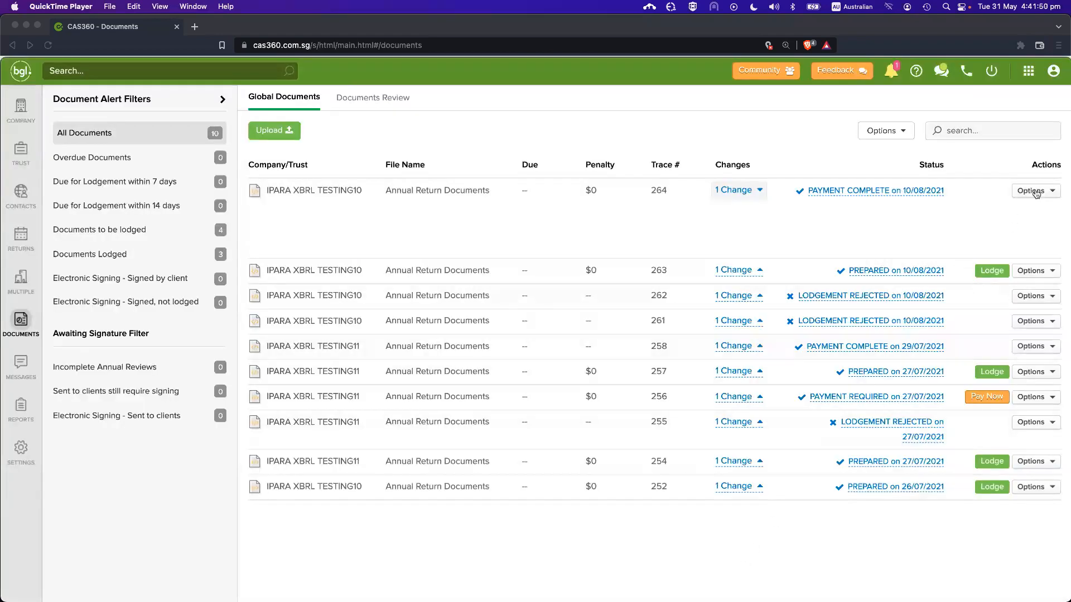
Open trace 264's attachments and preview the payment enquiry receipt PDF
{"action": "left_click", "coordinate": [1036, 191]}
{"action": "left_click", "coordinate": [1011, 233]}
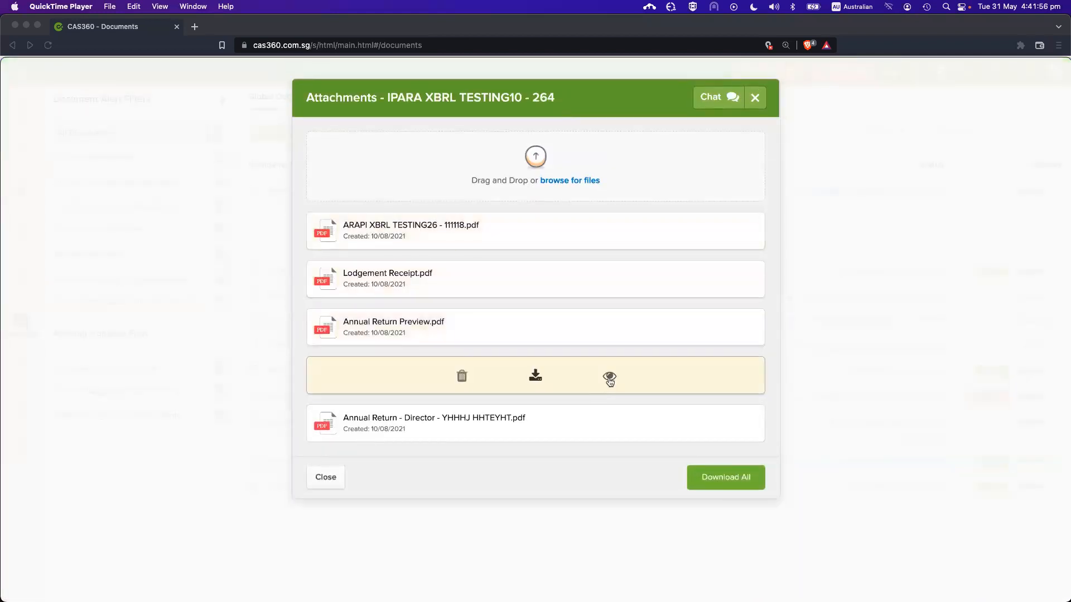
{"action": "left_click", "coordinate": [609, 378]}
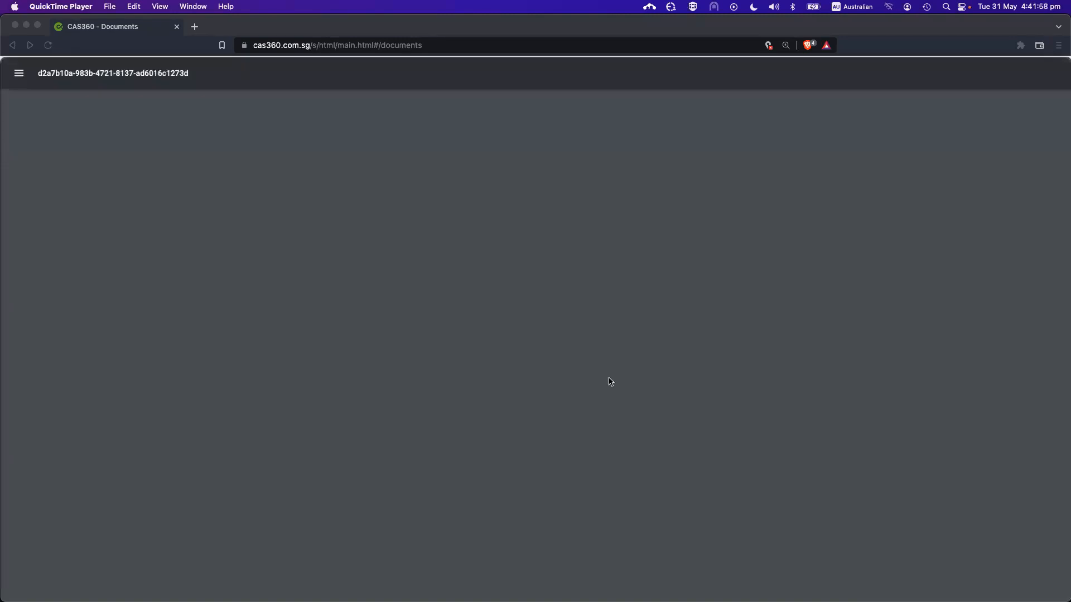
{"action": "scroll", "coordinate": [609, 379], "scroll_direction": "down", "scroll_amount": 5}
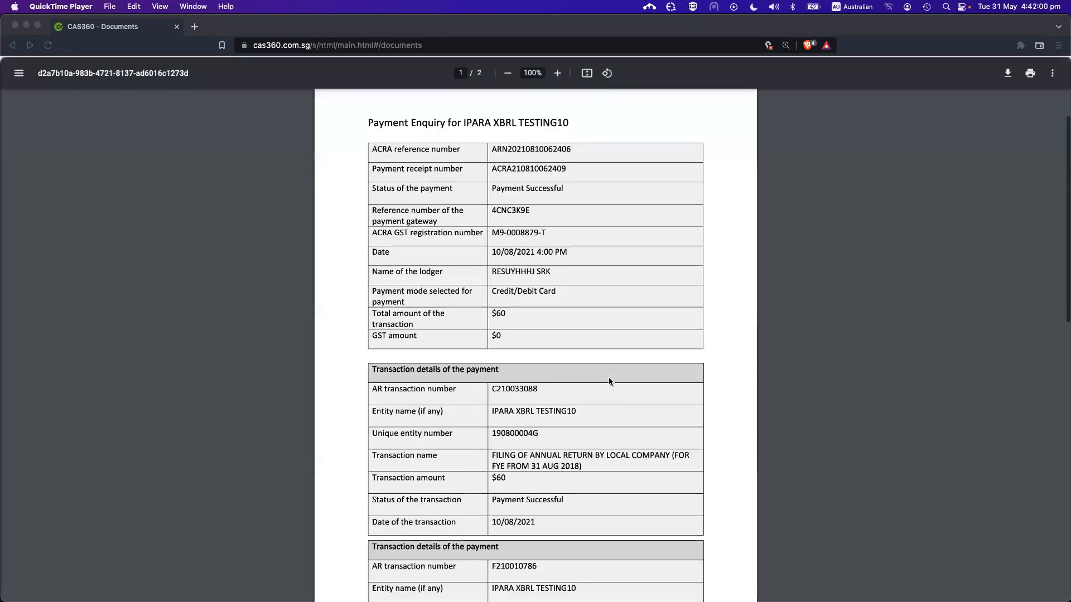
{"action": "scroll", "coordinate": [609, 380], "scroll_direction": "down", "scroll_amount": 4}
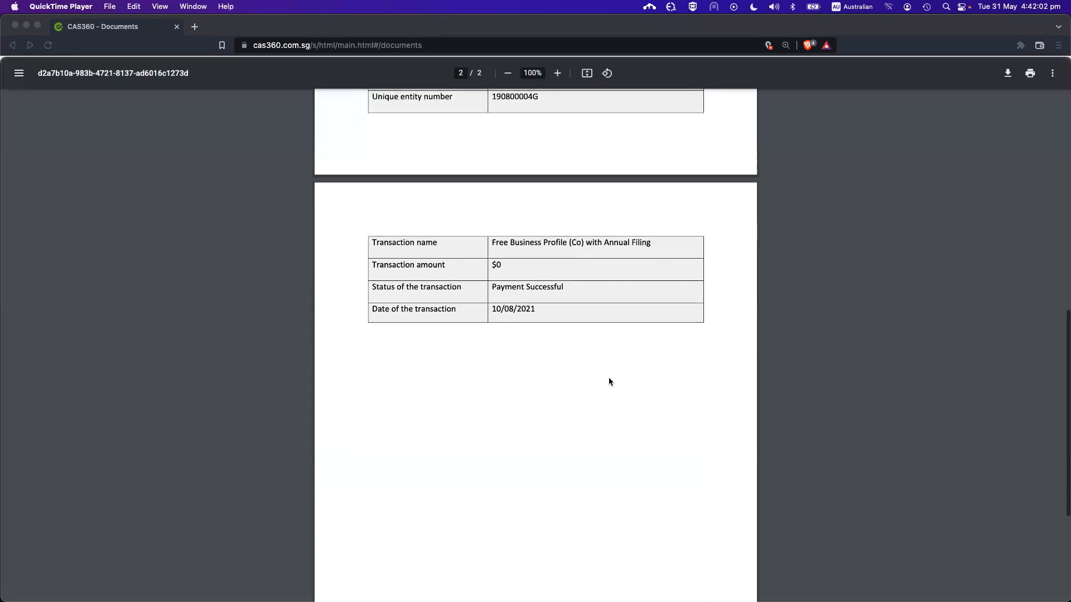
{"action": "scroll", "coordinate": [609, 380], "scroll_direction": "up", "scroll_amount": 3}
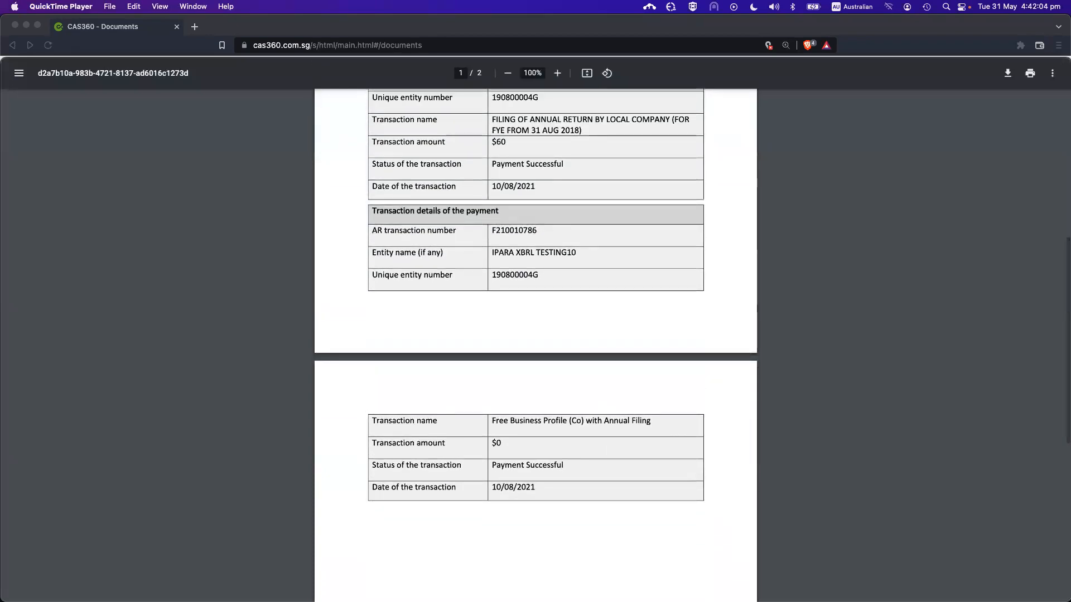
{"action": "key", "text": "Escape"}
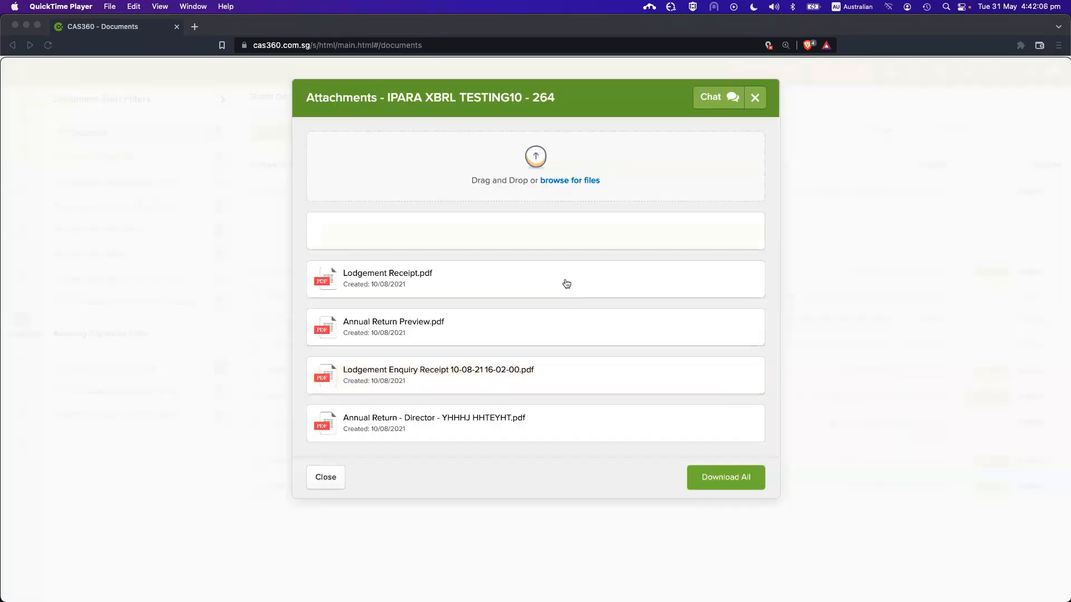
Preview the annual return PDF, then close the QuickTime recording
{"action": "left_click", "coordinate": [609, 329]}
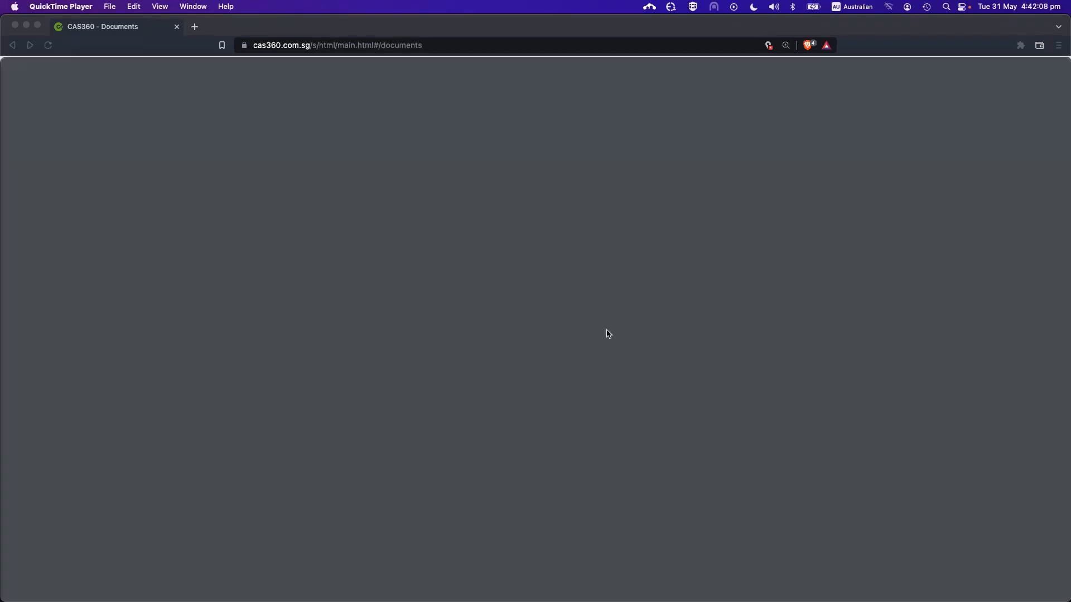
{"action": "scroll", "coordinate": [607, 333], "scroll_direction": "down", "scroll_amount": 10}
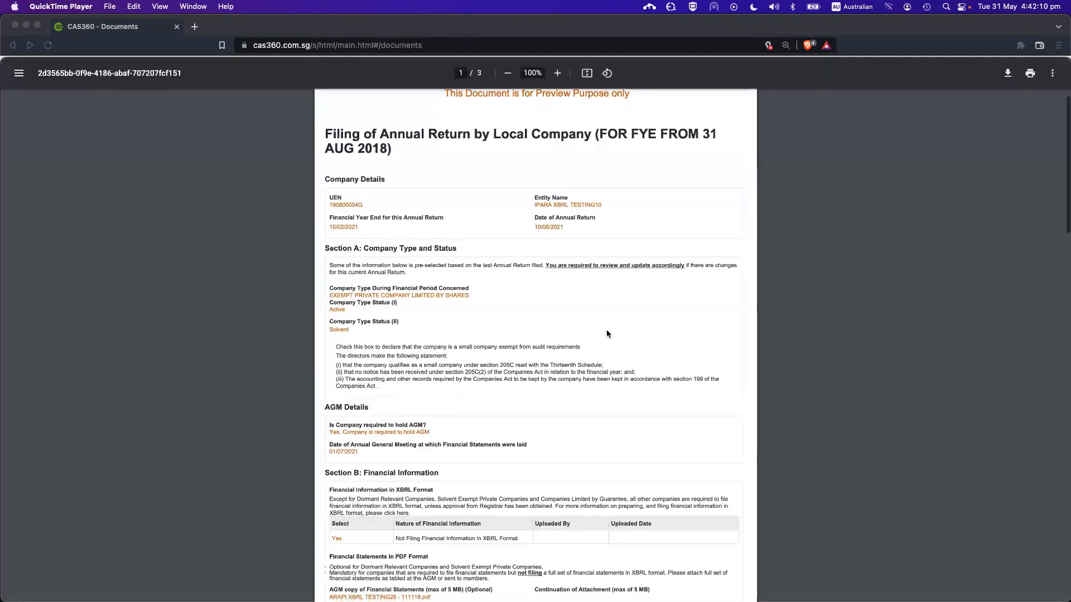
{"action": "scroll", "coordinate": [607, 332], "scroll_direction": "down", "scroll_amount": 8}
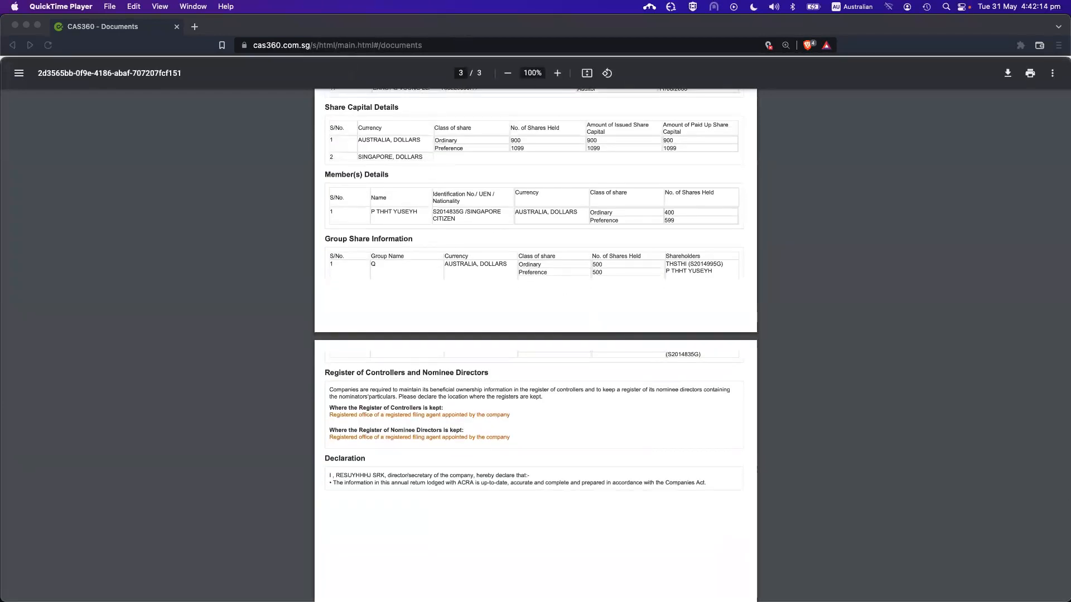
{"action": "key", "text": "Escape"}
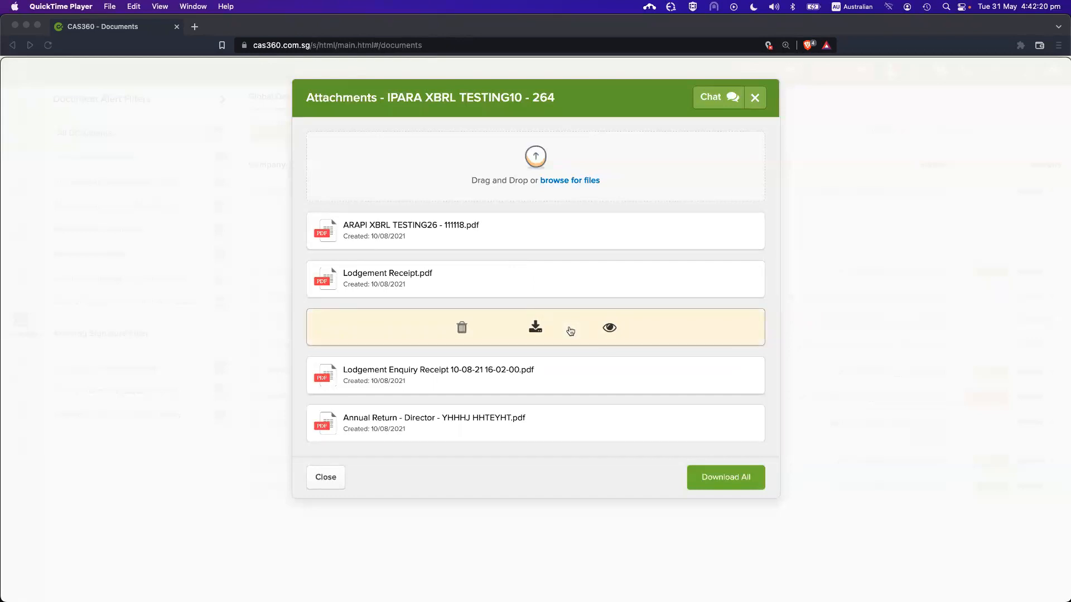
{"action": "mouse_move", "coordinate": [999, 258]}
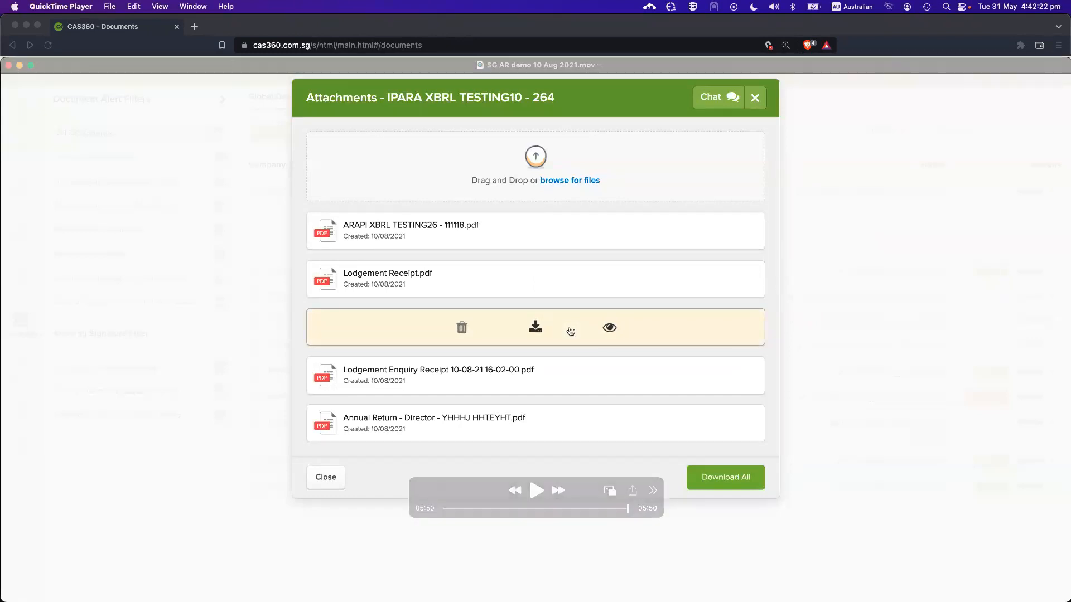
{"action": "key", "text": "super+w"}
Close the Confirm Annual Return Payment dialog and collapse the change details on row 126
{"action": "left_click", "coordinate": [817, 127]}
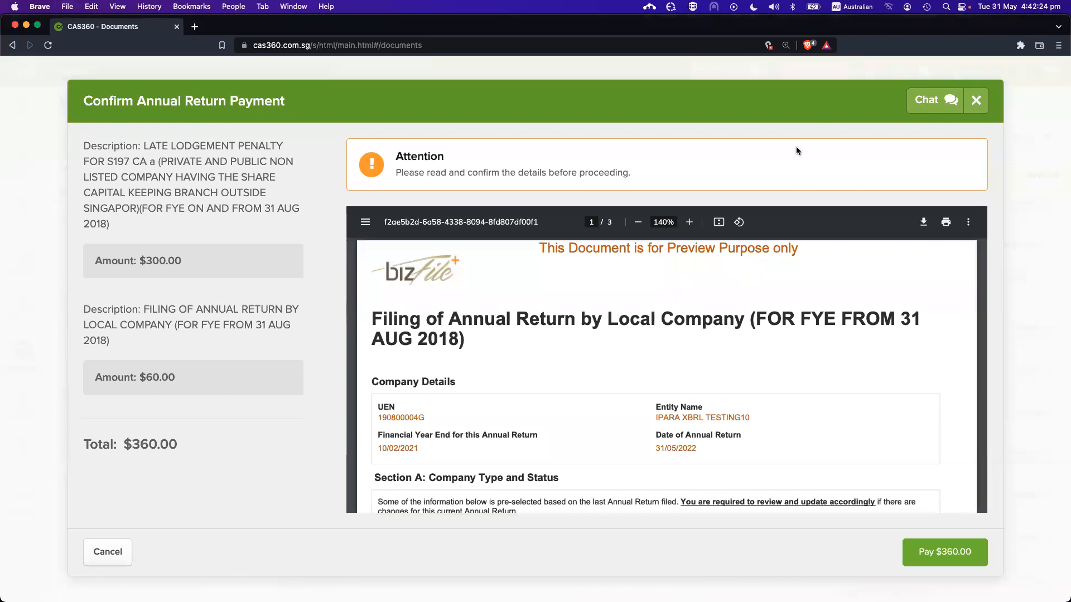
{"action": "key", "text": "Escape"}
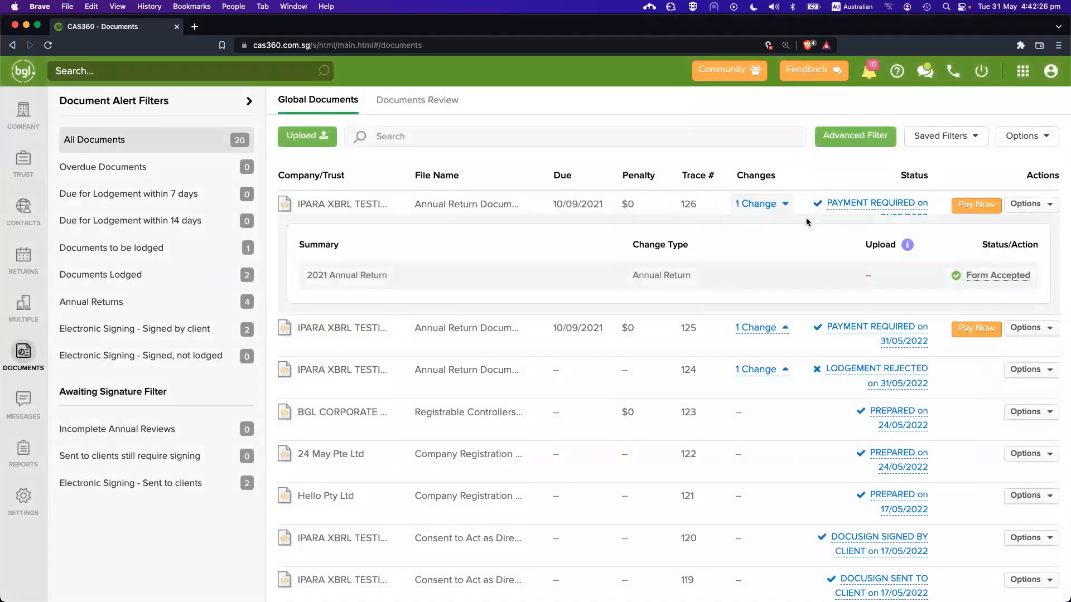
{"action": "left_click", "coordinate": [784, 204]}
{"action": "scroll", "coordinate": [805, 375], "scroll_direction": "down", "scroll_amount": 7}
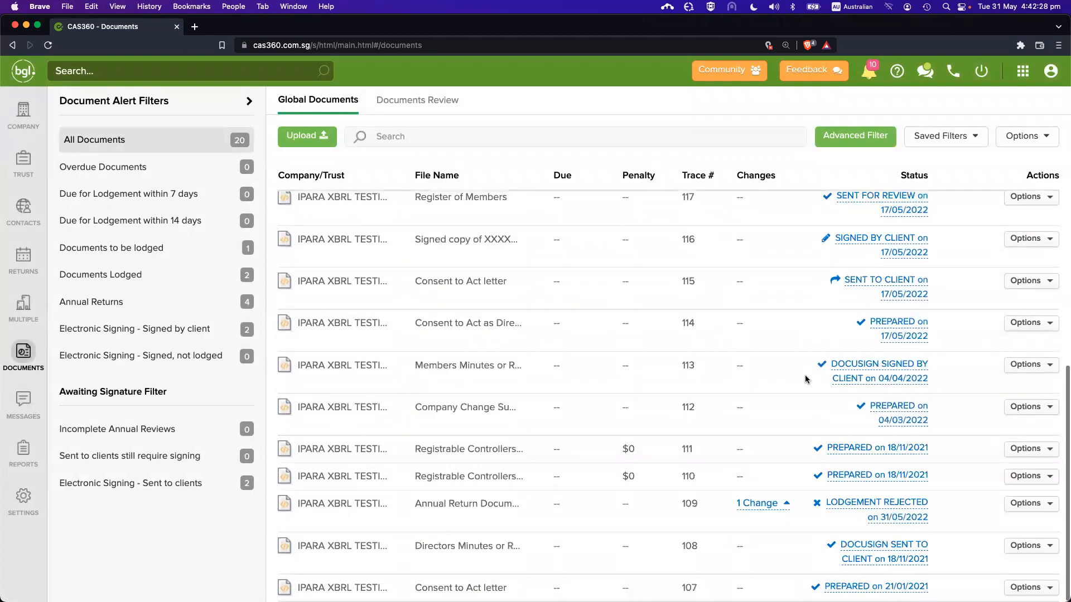
{"action": "scroll", "coordinate": [792, 411], "scroll_direction": "up", "scroll_amount": 7}
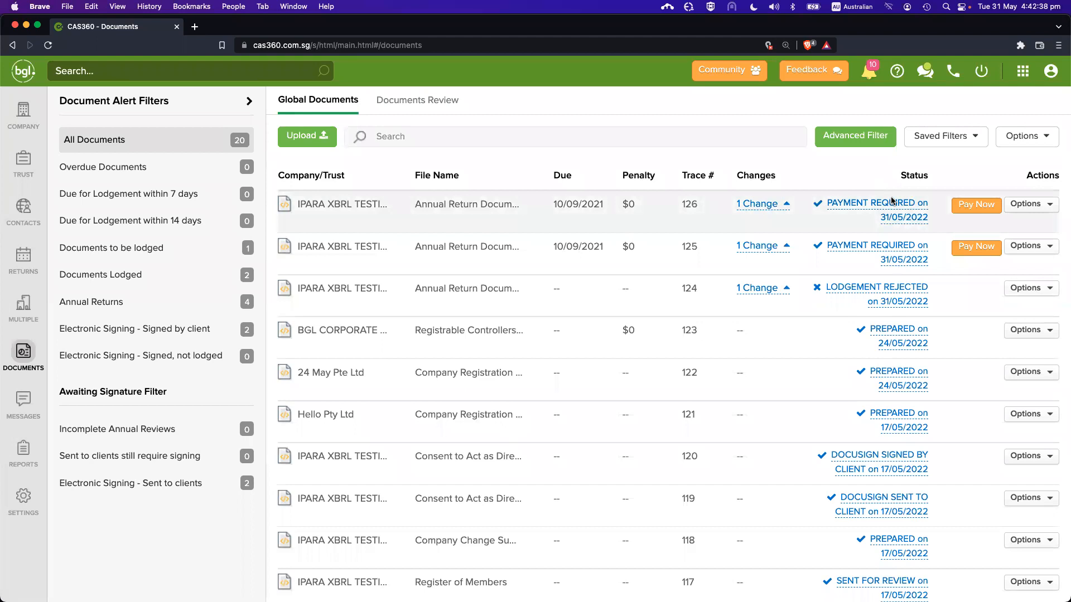
{"action": "left_click", "coordinate": [966, 205]}
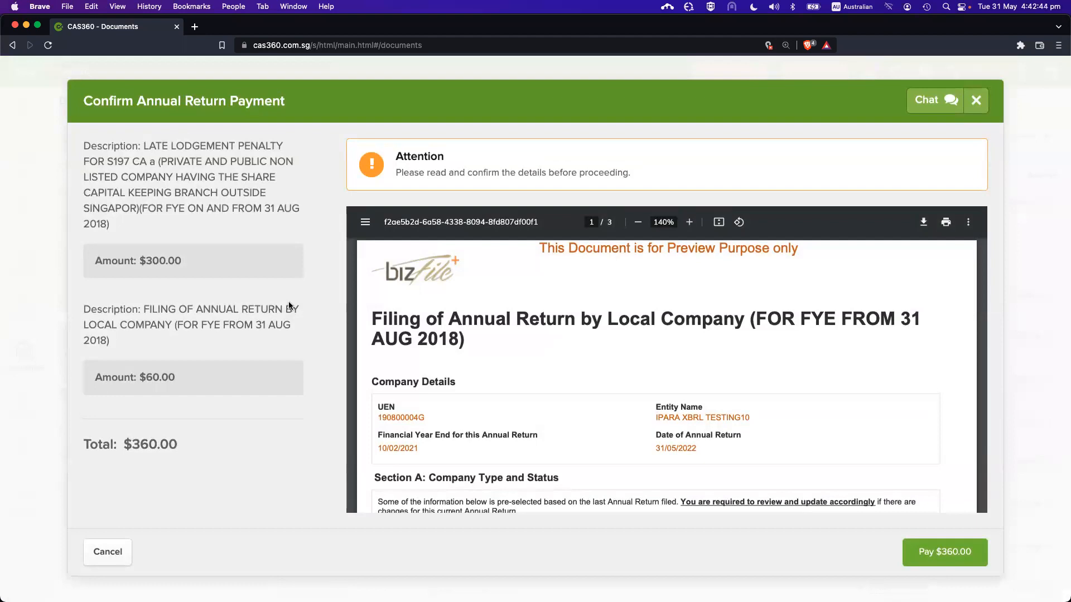
{"action": "scroll", "coordinate": [553, 365], "scroll_direction": "down", "scroll_amount": 1}
{"action": "scroll", "coordinate": [580, 351], "scroll_direction": "up", "scroll_amount": 2}
{"action": "scroll", "coordinate": [604, 367], "scroll_direction": "down", "scroll_amount": 5}
{"action": "scroll", "coordinate": [624, 349], "scroll_direction": "up", "scroll_amount": 4}
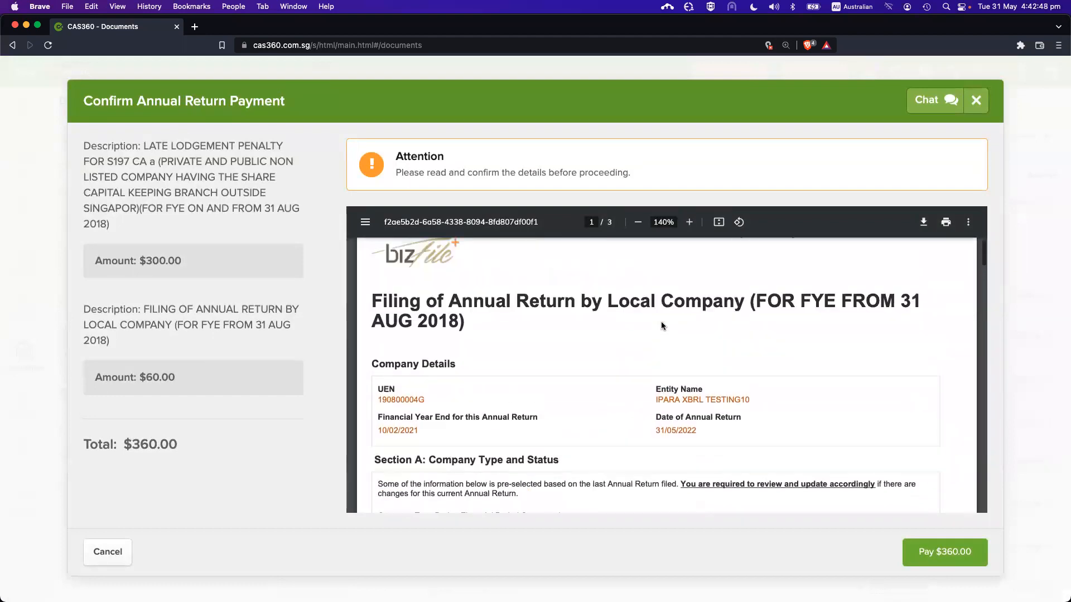
{"action": "scroll", "coordinate": [661, 326], "scroll_direction": "up", "scroll_amount": 1}
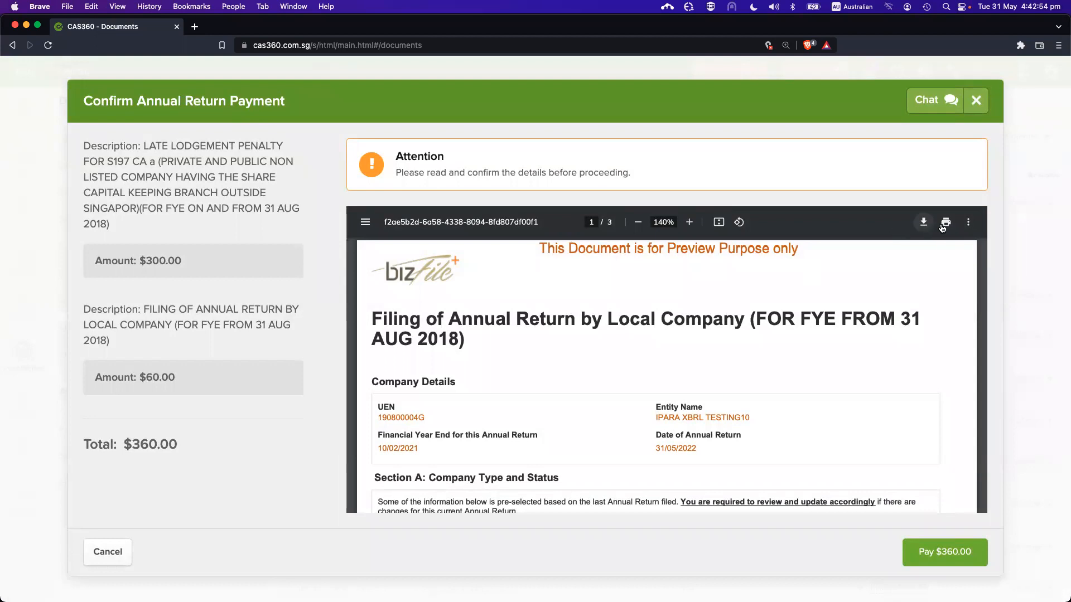
{"action": "scroll", "coordinate": [745, 377], "scroll_direction": "down", "scroll_amount": 5}
{"action": "scroll", "coordinate": [744, 378], "scroll_direction": "down", "scroll_amount": 1}
{"action": "left_click", "coordinate": [105, 553]}
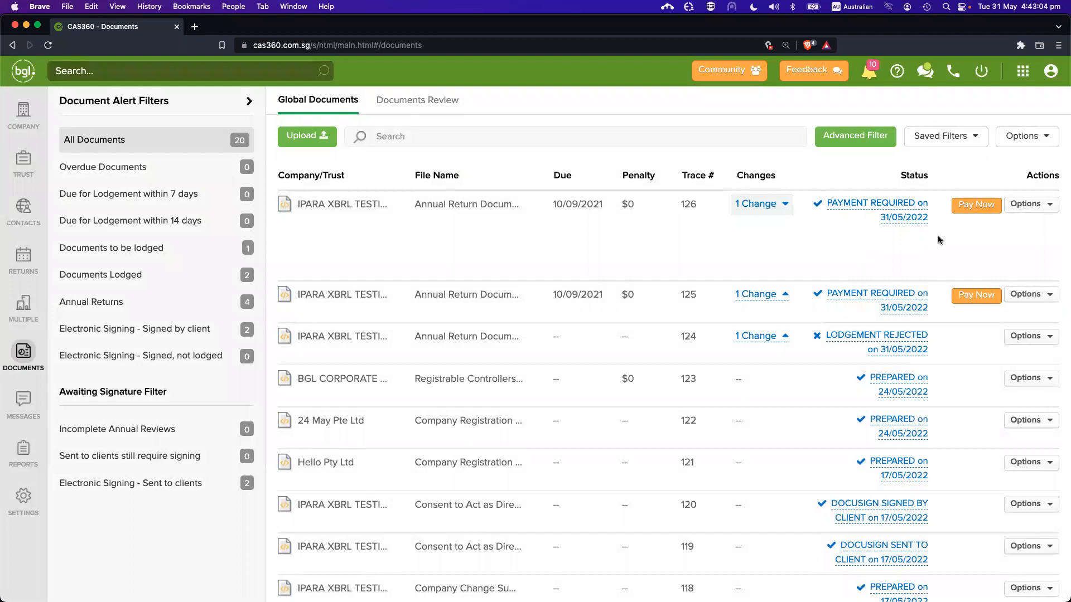
Open IPARA XBRL TESTING10's details and expand its Company Dates section
{"action": "scroll", "coordinate": [873, 251], "scroll_direction": "down", "scroll_amount": 1}
{"action": "scroll", "coordinate": [876, 252], "scroll_direction": "up", "scroll_amount": 1}
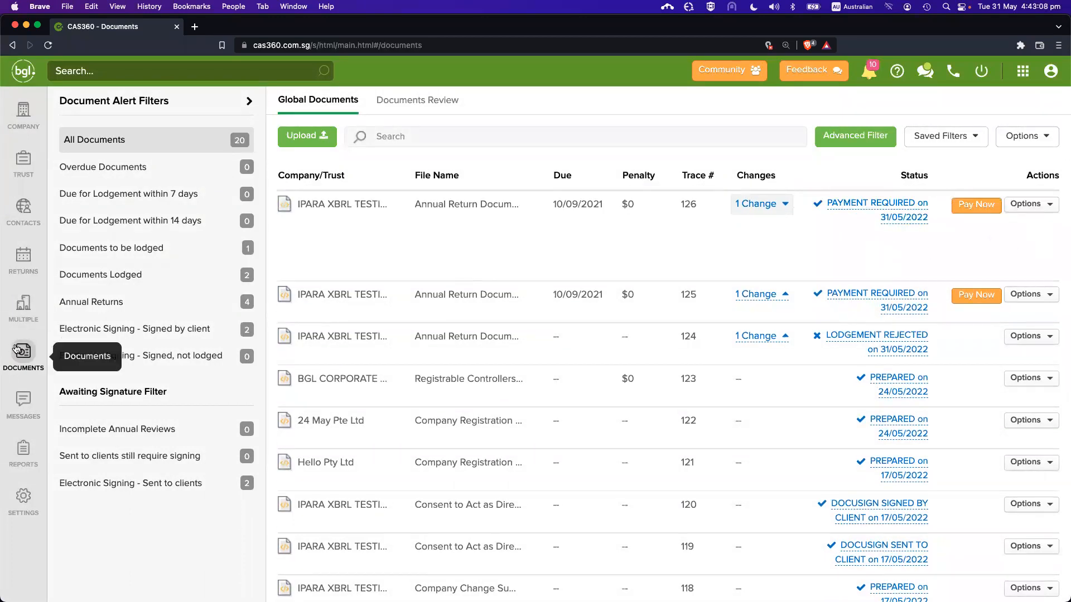
{"action": "left_click", "coordinate": [31, 111]}
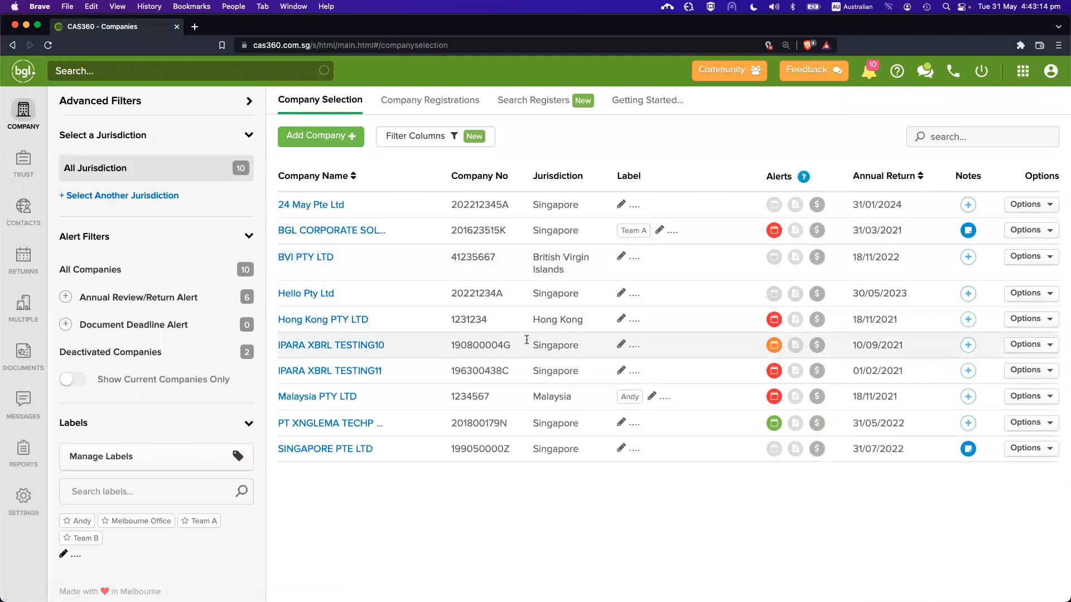
{"action": "left_click", "coordinate": [364, 346]}
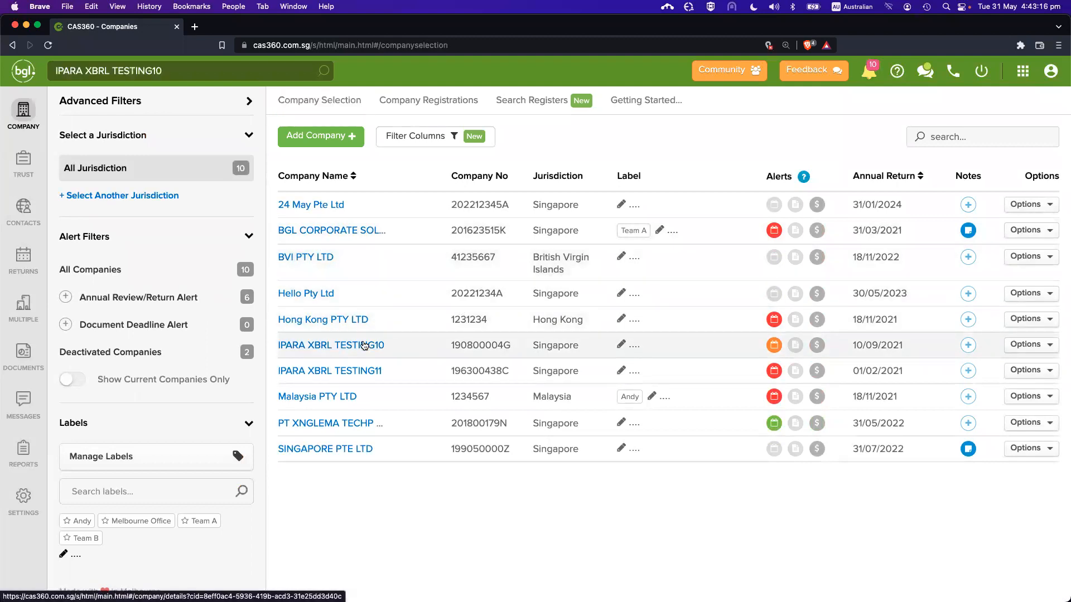
{"action": "scroll", "coordinate": [538, 373], "scroll_direction": "down", "scroll_amount": 5}
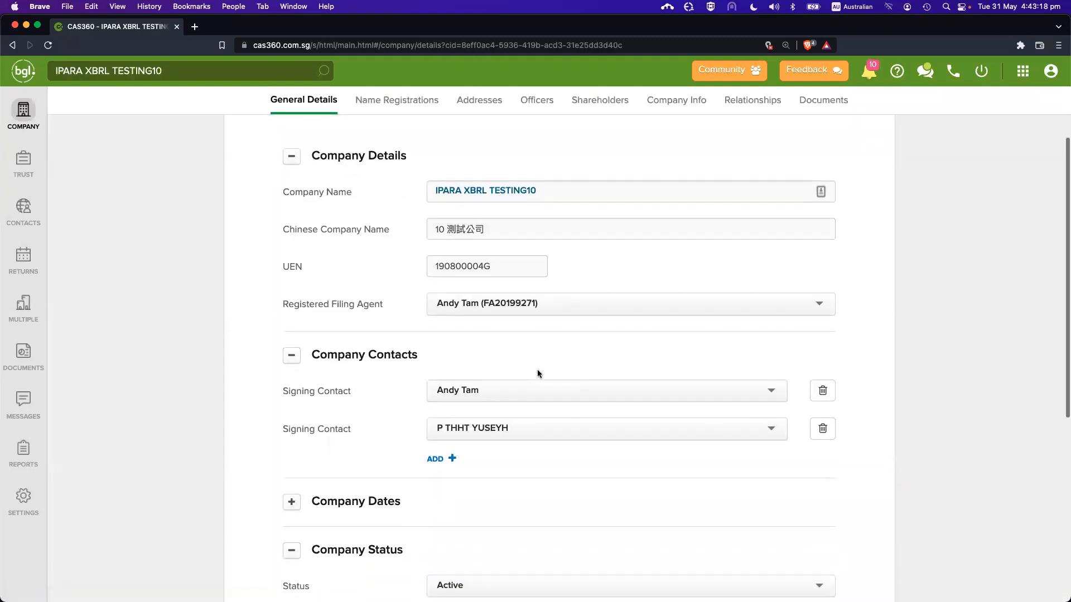
{"action": "left_click", "coordinate": [359, 363]}
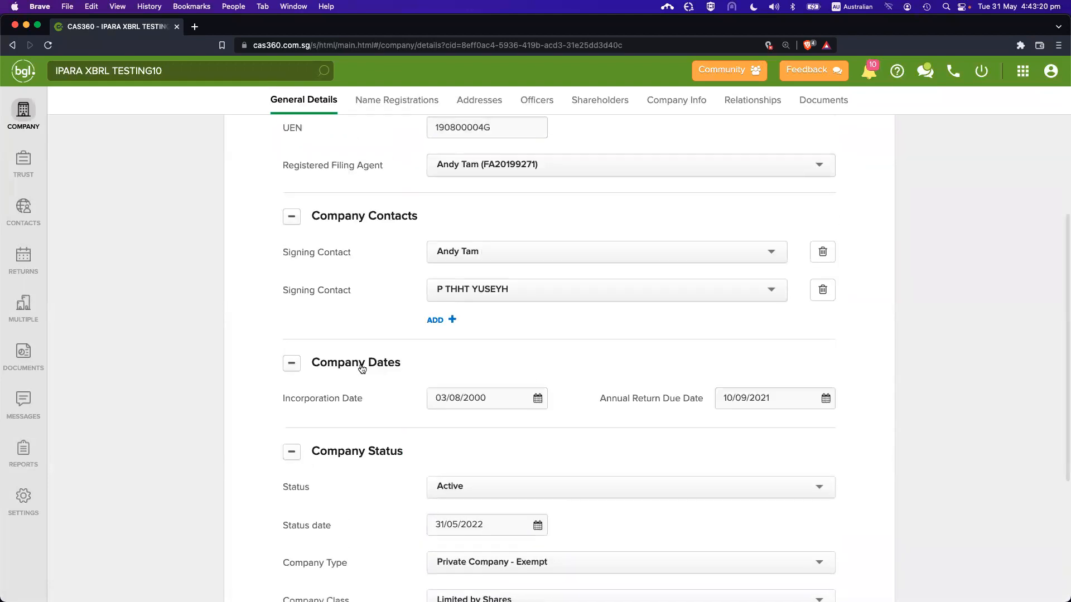
{"action": "scroll", "coordinate": [507, 396], "scroll_direction": "down", "scroll_amount": 2}
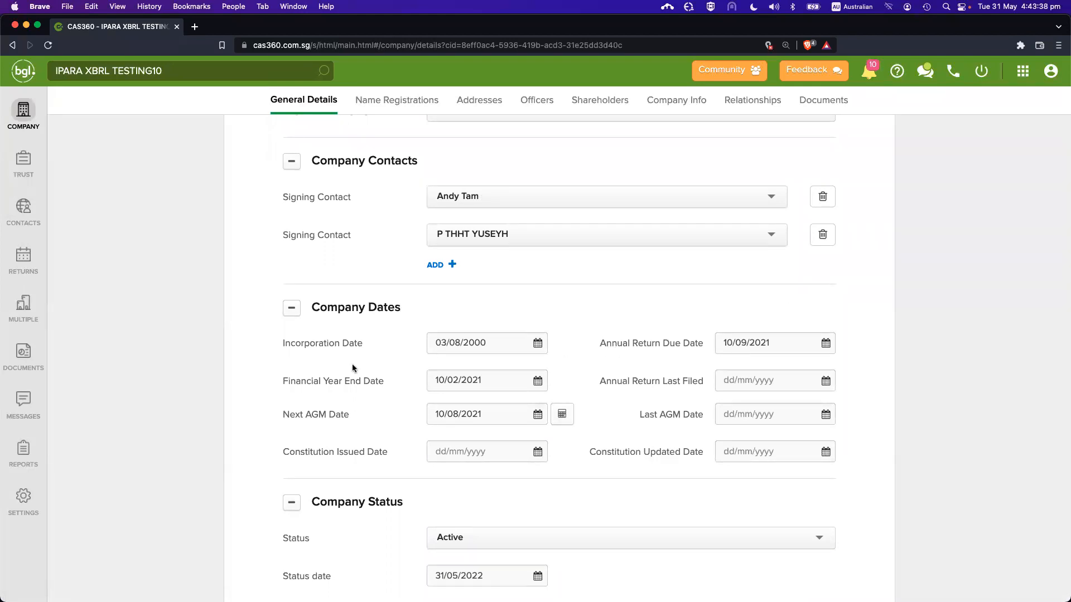
Point out the Financial Year End and Annual Return Due dates, then return to the company list
{"action": "left_click_drag", "start_coordinate": [299, 382], "coordinate": [388, 383]}
{"action": "left_click", "coordinate": [387, 382]}
{"action": "left_click", "coordinate": [373, 415]}
{"action": "left_click_drag", "start_coordinate": [637, 341], "coordinate": [675, 341]}
{"action": "left_click", "coordinate": [675, 342]}
{"action": "left_click", "coordinate": [32, 123]}
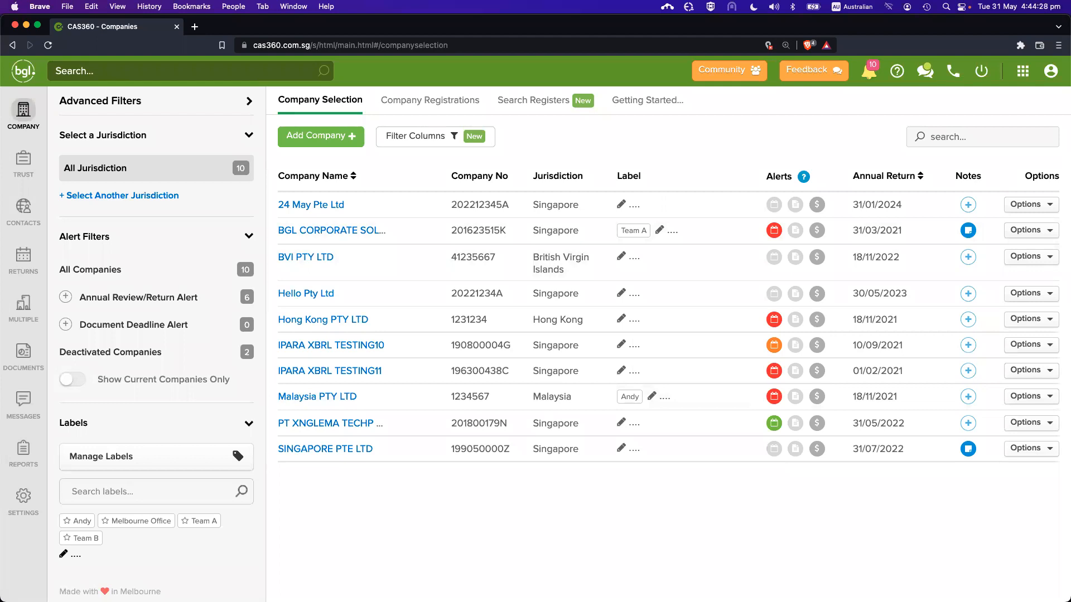
View the Lodgement / Agent Settings page, then open the global Documents list
{"action": "left_click", "coordinate": [24, 496]}
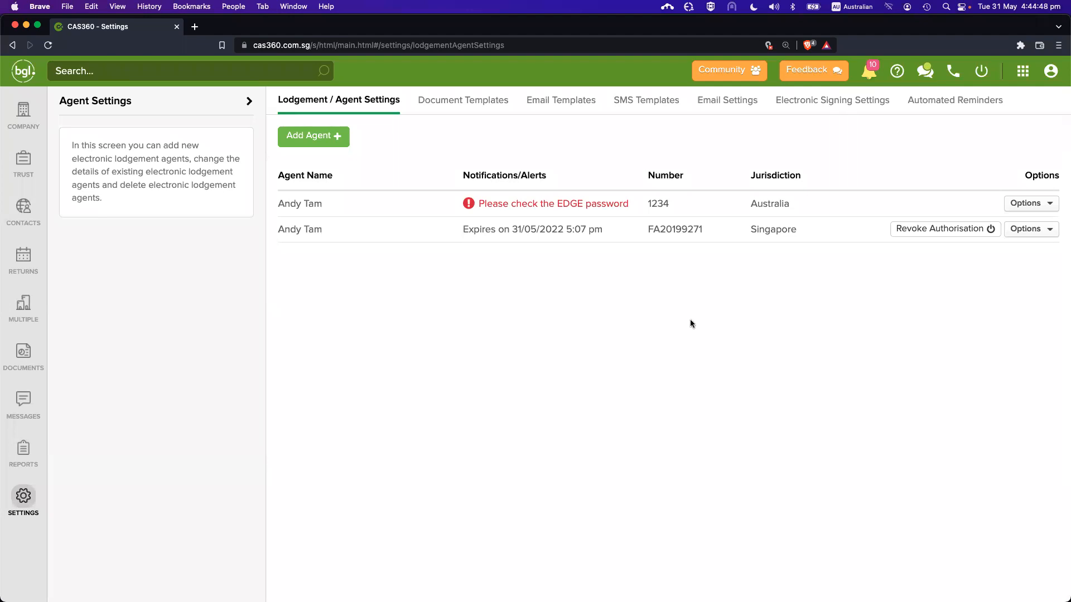
{"action": "left_click", "coordinate": [23, 352]}
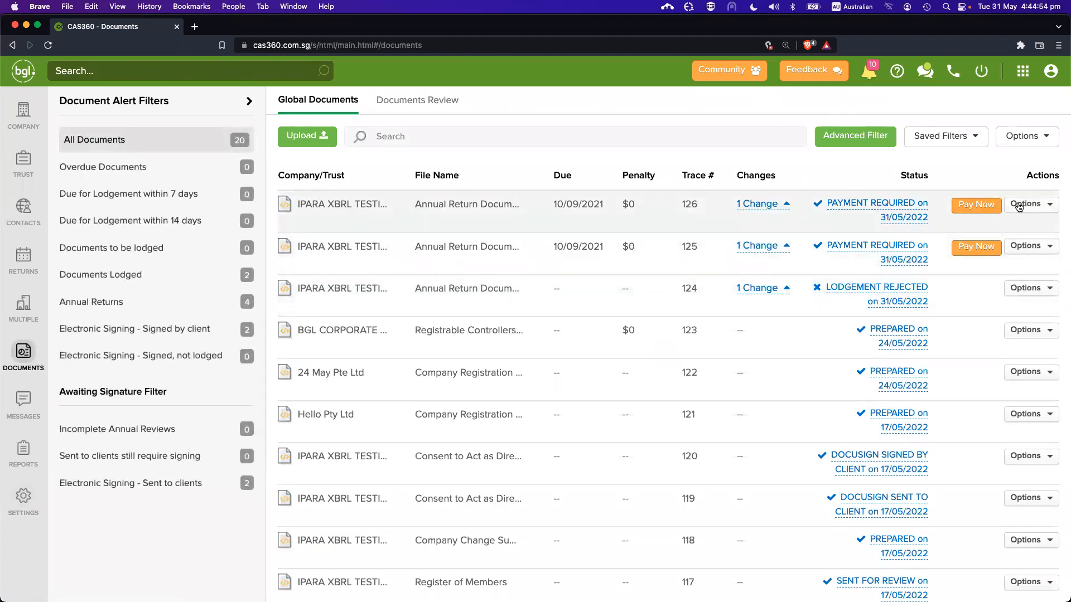
{"action": "left_click", "coordinate": [1032, 205]}
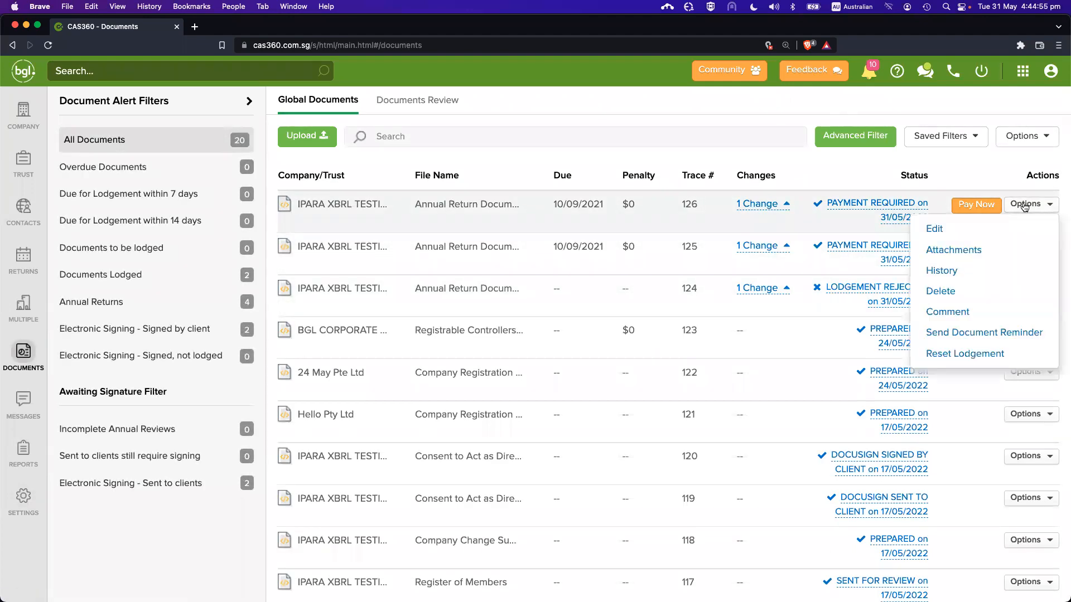
{"action": "left_click", "coordinate": [980, 254]}
{"action": "scroll", "coordinate": [509, 370], "scroll_direction": "down", "scroll_amount": 5}
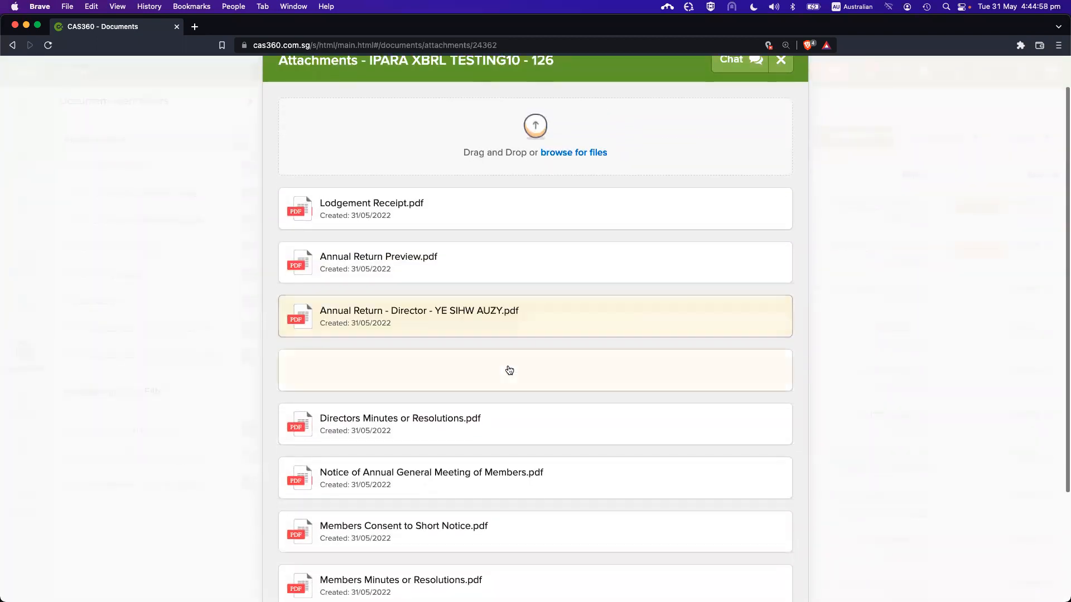
{"action": "scroll", "coordinate": [522, 335], "scroll_direction": "up", "scroll_amount": 3}
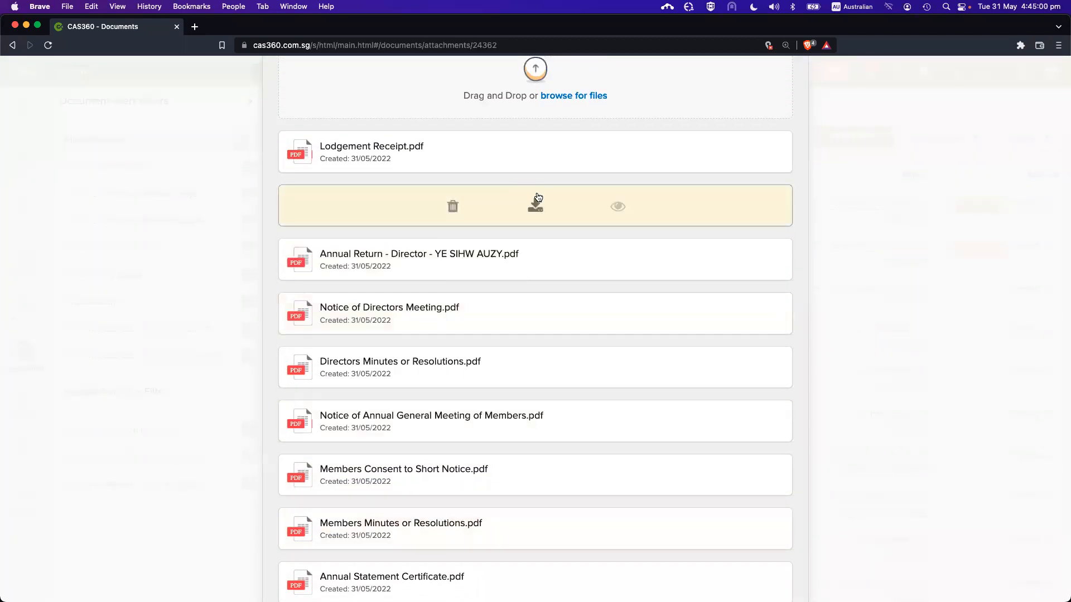
{"action": "left_click", "coordinate": [892, 237]}
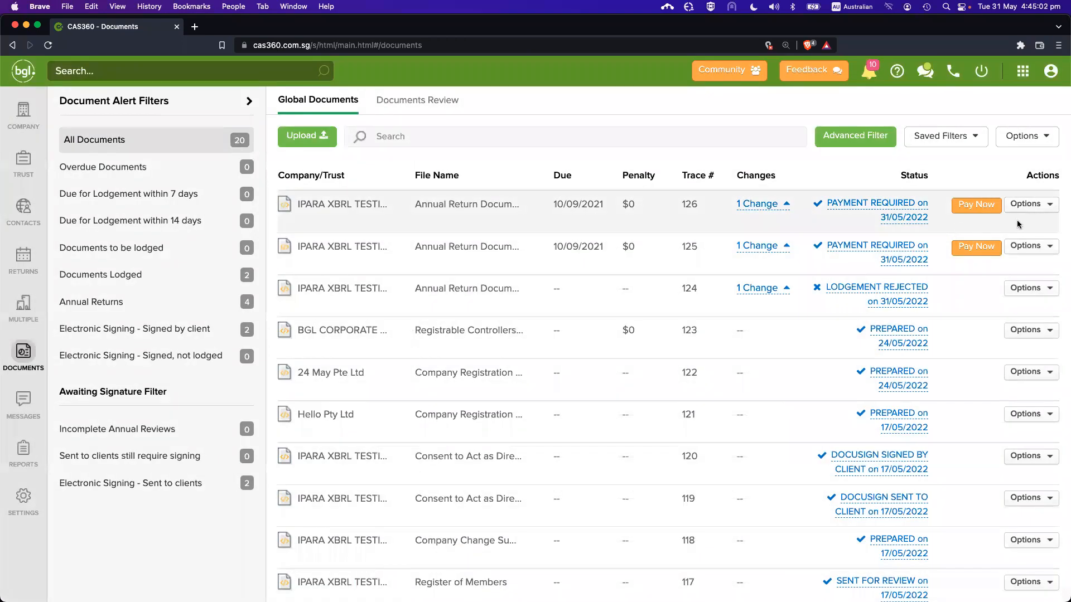
{"action": "left_click", "coordinate": [1026, 206]}
{"action": "left_click", "coordinate": [986, 251]}
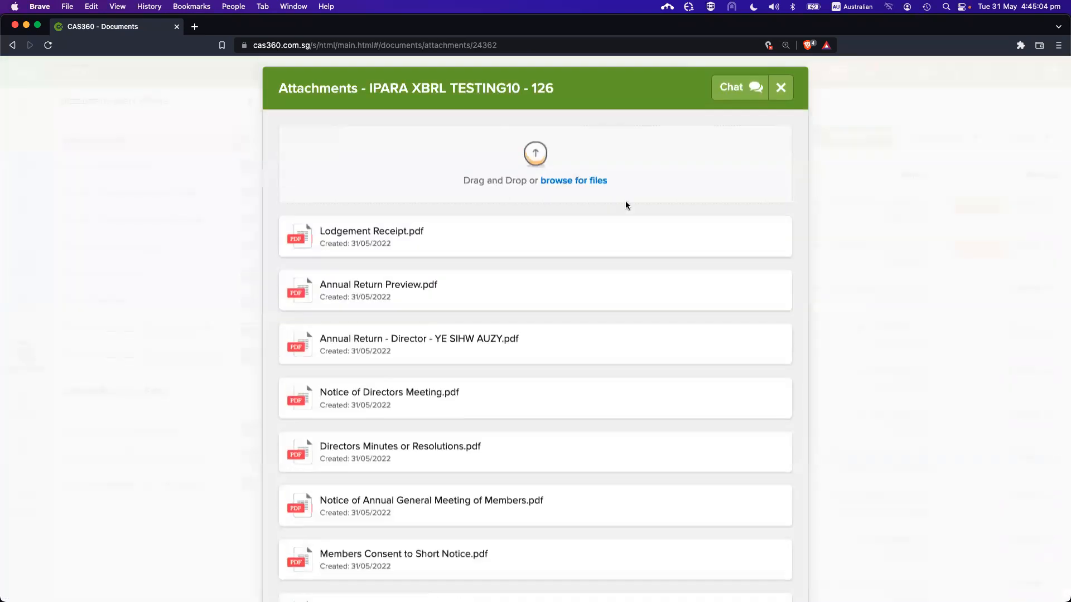
{"action": "left_click", "coordinate": [617, 304]}
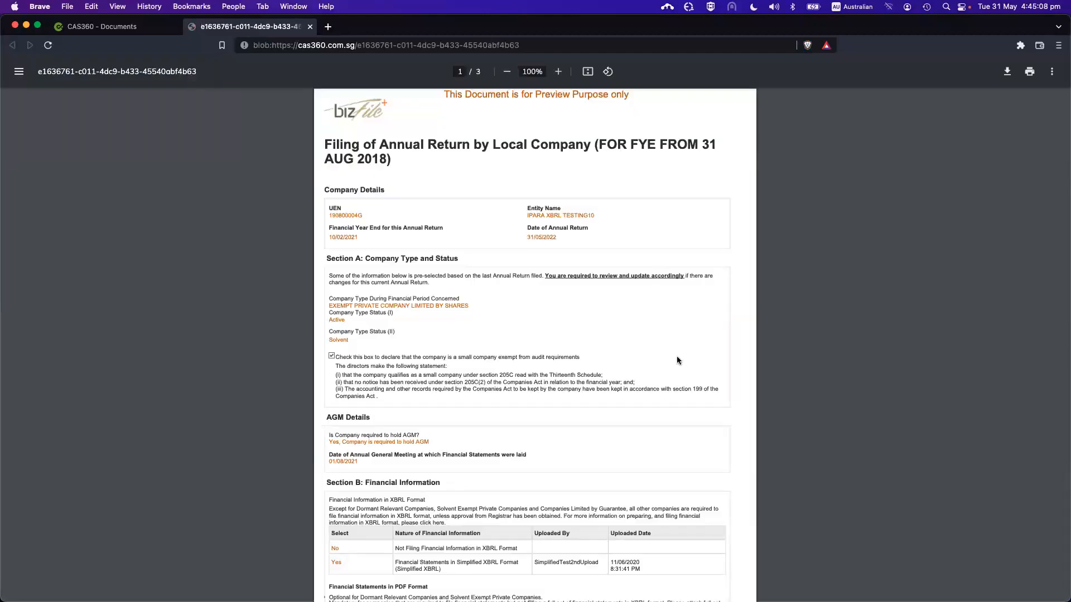
{"action": "key", "text": "super+w"}
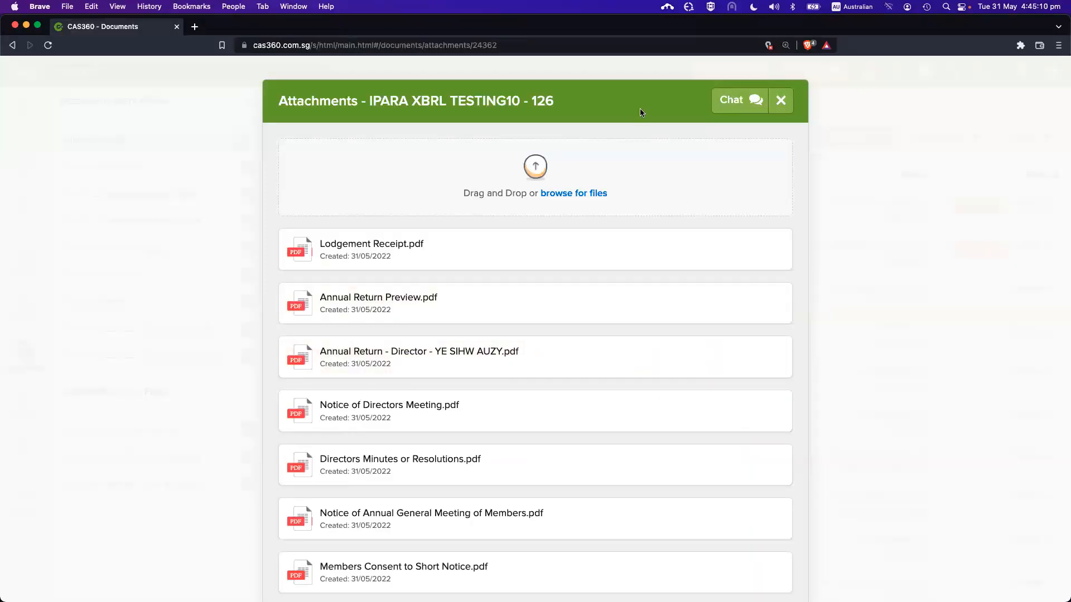
{"action": "key", "text": "Escape"}
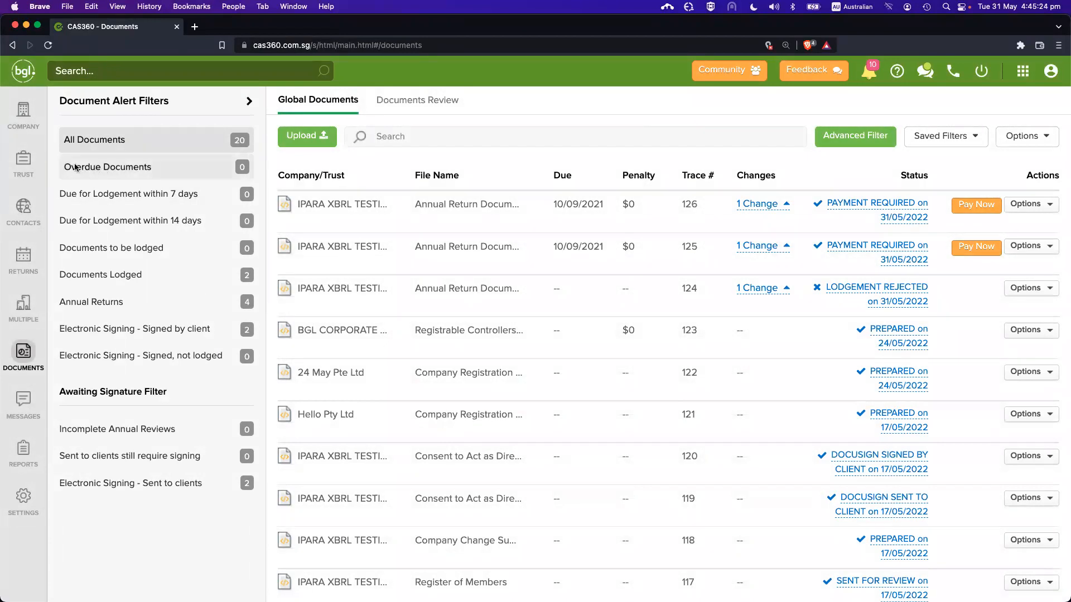
Change IPARA XBRL TESTING10's Financial Year End Date to 10/02/2022
{"action": "left_click", "coordinate": [25, 114]}
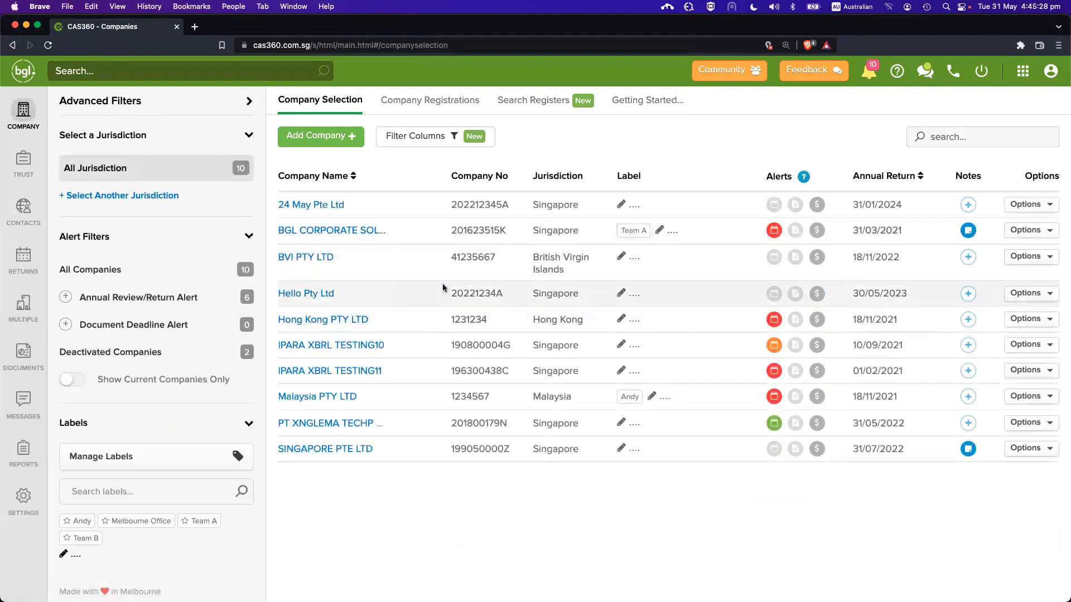
{"action": "left_click", "coordinate": [380, 346]}
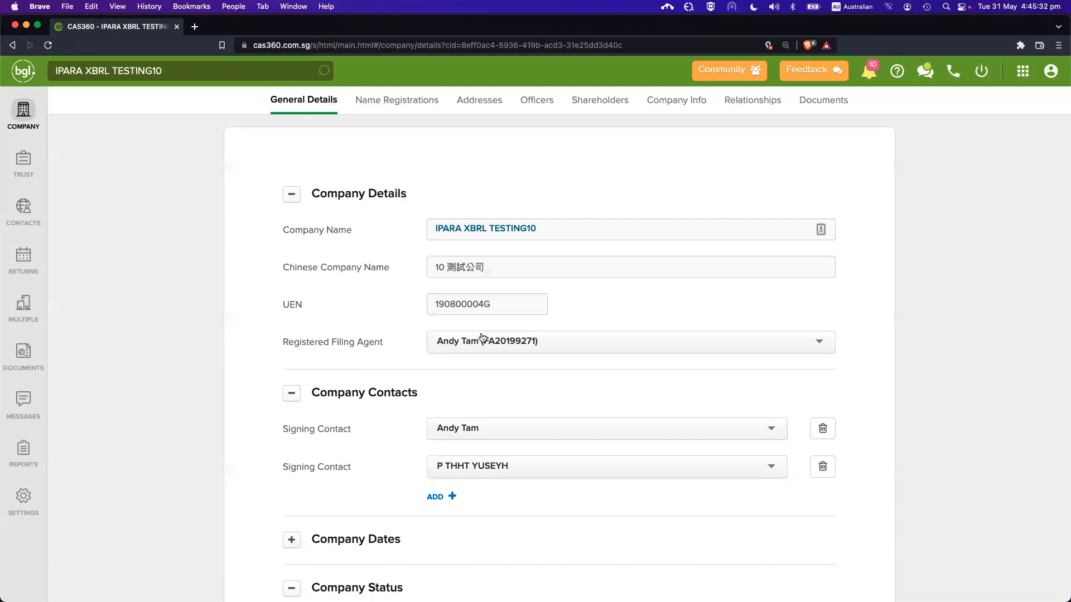
{"action": "scroll", "coordinate": [481, 335], "scroll_direction": "down", "scroll_amount": 5}
{"action": "left_click", "coordinate": [355, 318]}
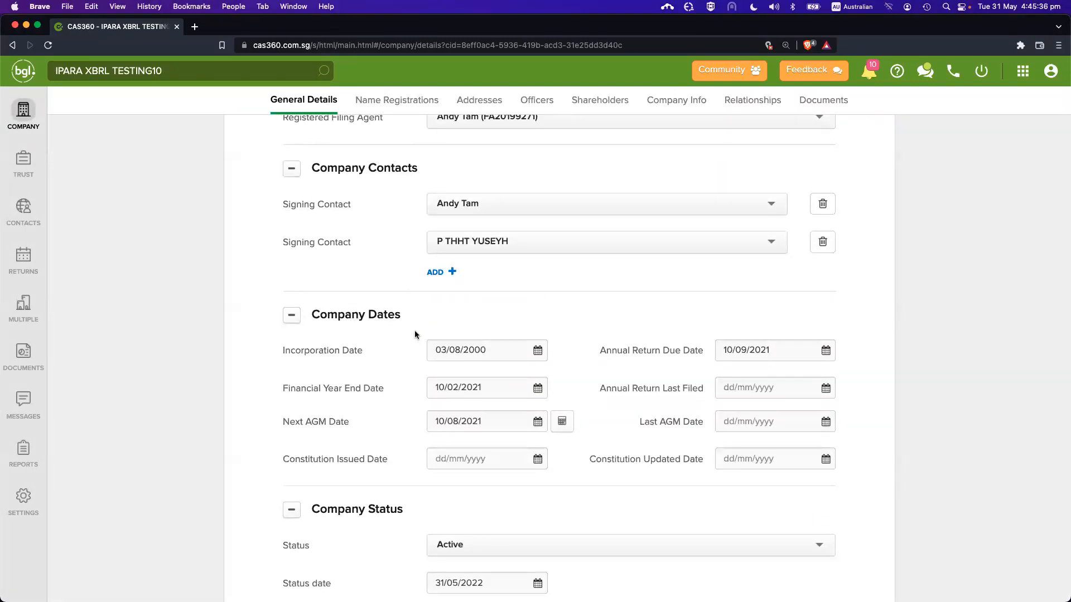
{"action": "scroll", "coordinate": [414, 330], "scroll_direction": "down", "scroll_amount": 1}
{"action": "left_click", "coordinate": [500, 363]}
{"action": "key", "text": "BackSpace"}
{"action": "type", "text": "2"}
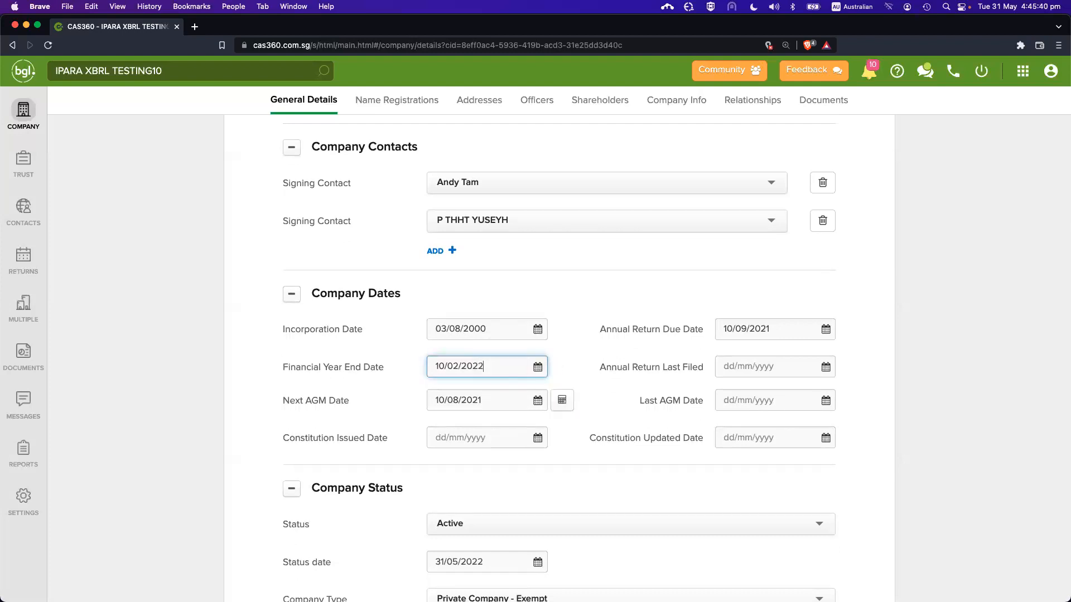
{"action": "left_click", "coordinate": [567, 407]}
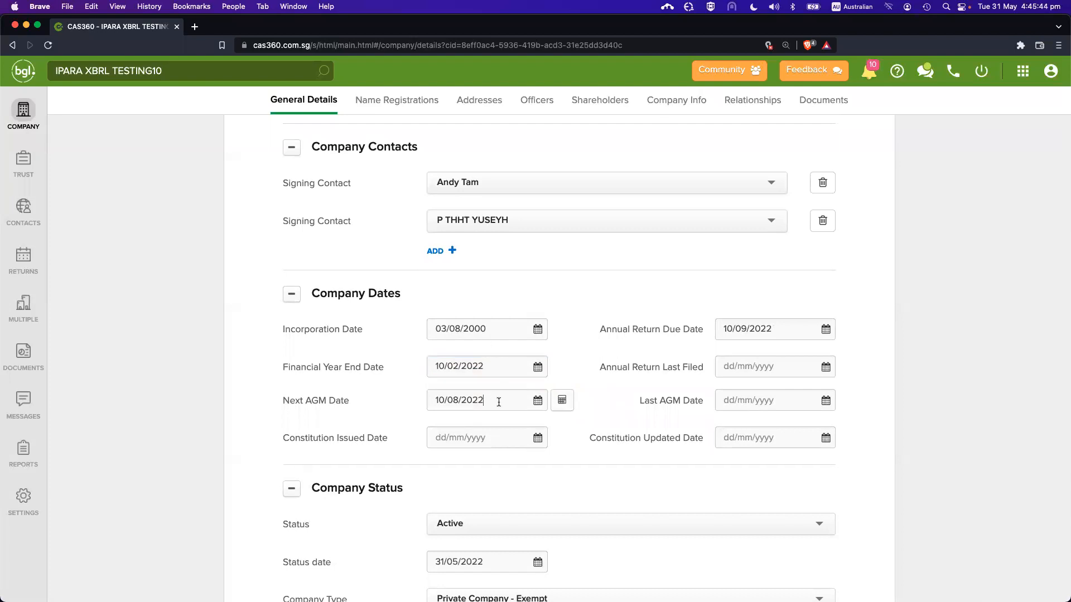
Verify the rolled-forward Next AGM and Annual Return Due dates, then go to Global Documents
{"action": "left_click", "coordinate": [794, 329]}
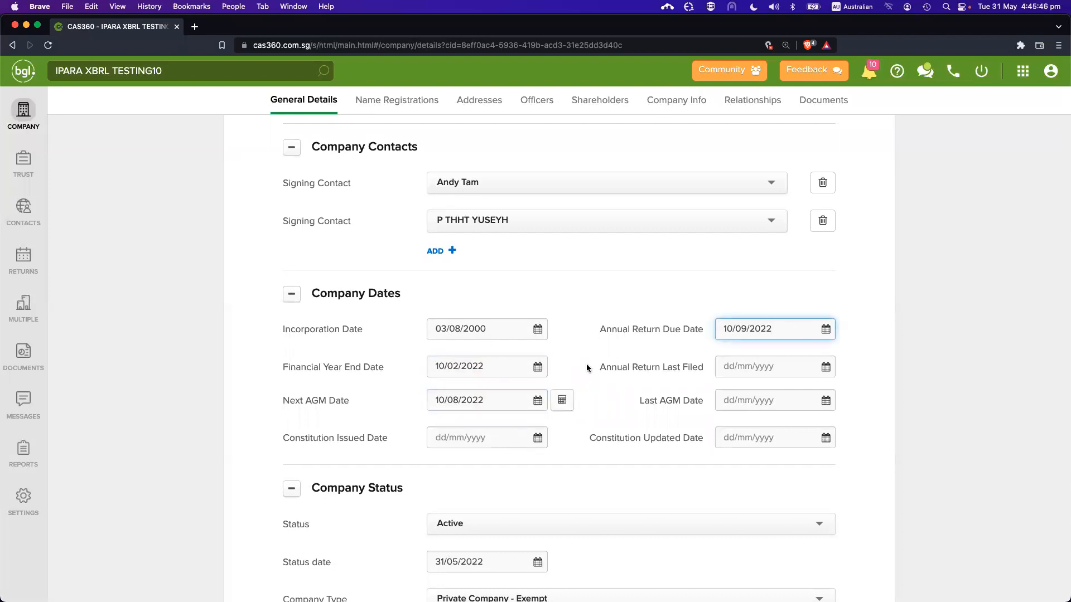
{"action": "left_click", "coordinate": [503, 365]}
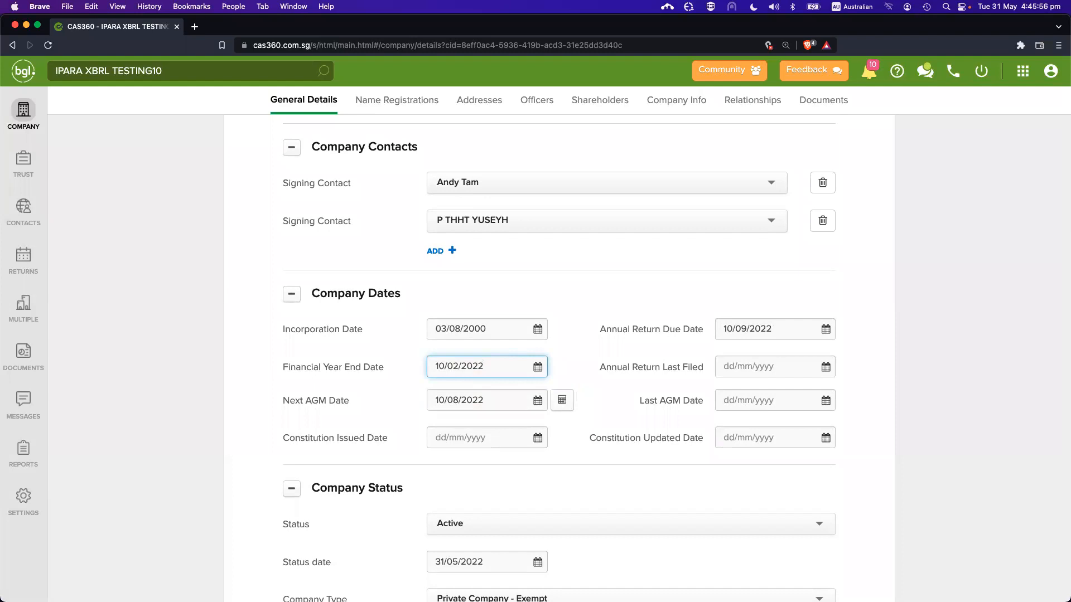
{"action": "left_click", "coordinate": [592, 282]}
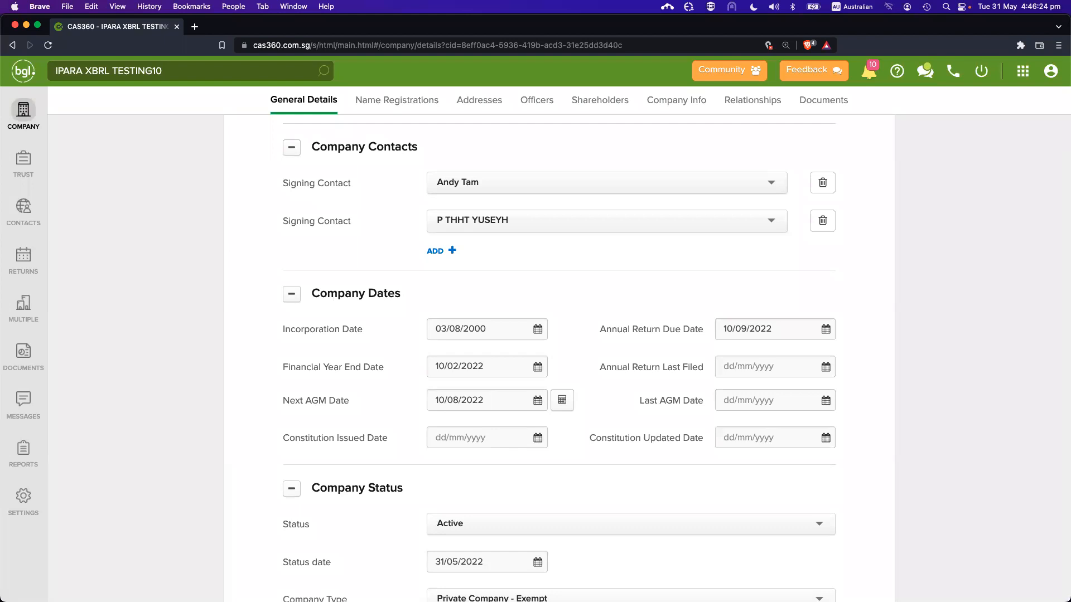
{"action": "left_click", "coordinate": [634, 299]}
{"action": "left_click", "coordinate": [615, 293]}
{"action": "scroll", "coordinate": [635, 416], "scroll_direction": "down", "scroll_amount": 1}
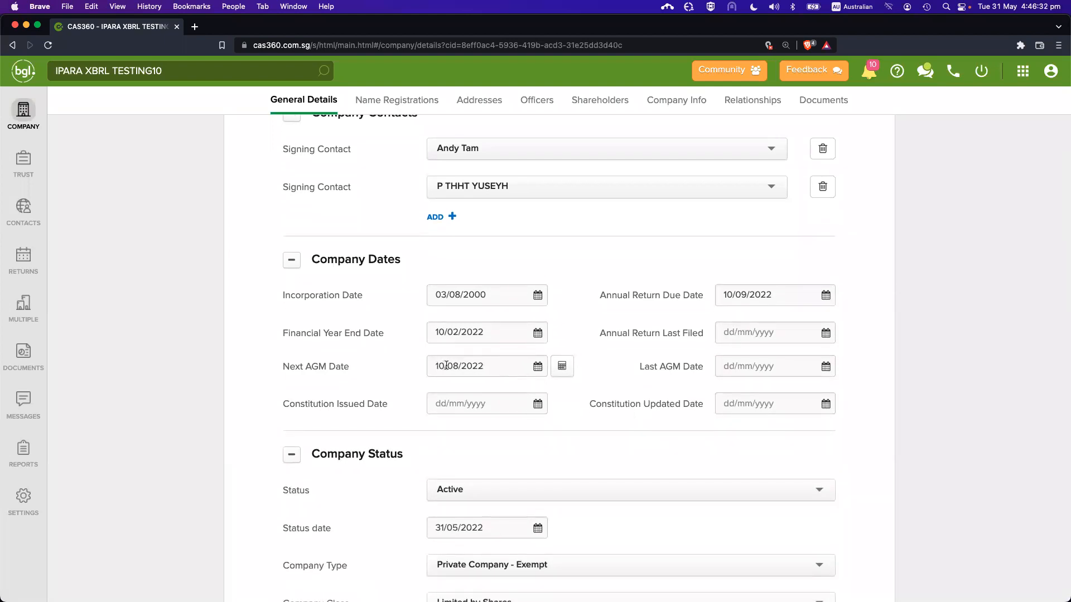
{"action": "left_click_drag", "start_coordinate": [439, 365], "coordinate": [521, 366]}
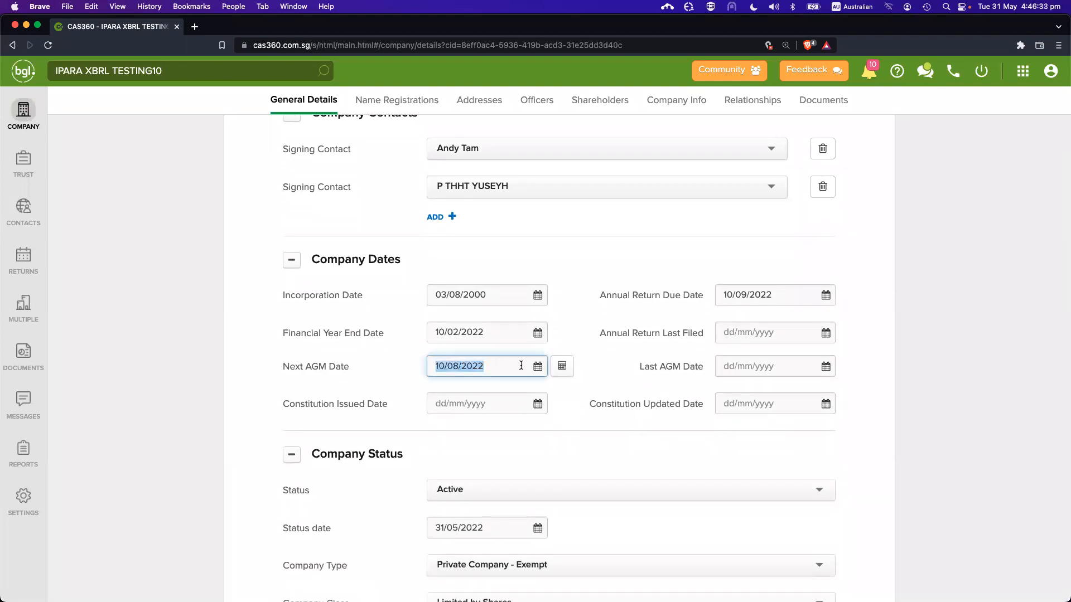
{"action": "left_click", "coordinate": [740, 365]}
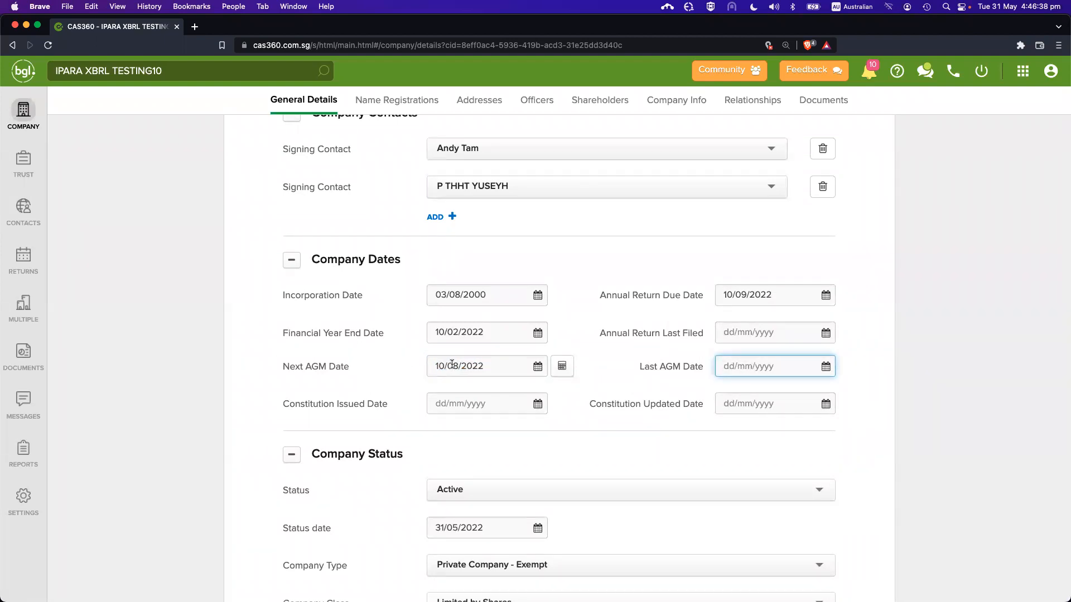
{"action": "left_click", "coordinate": [24, 353]}
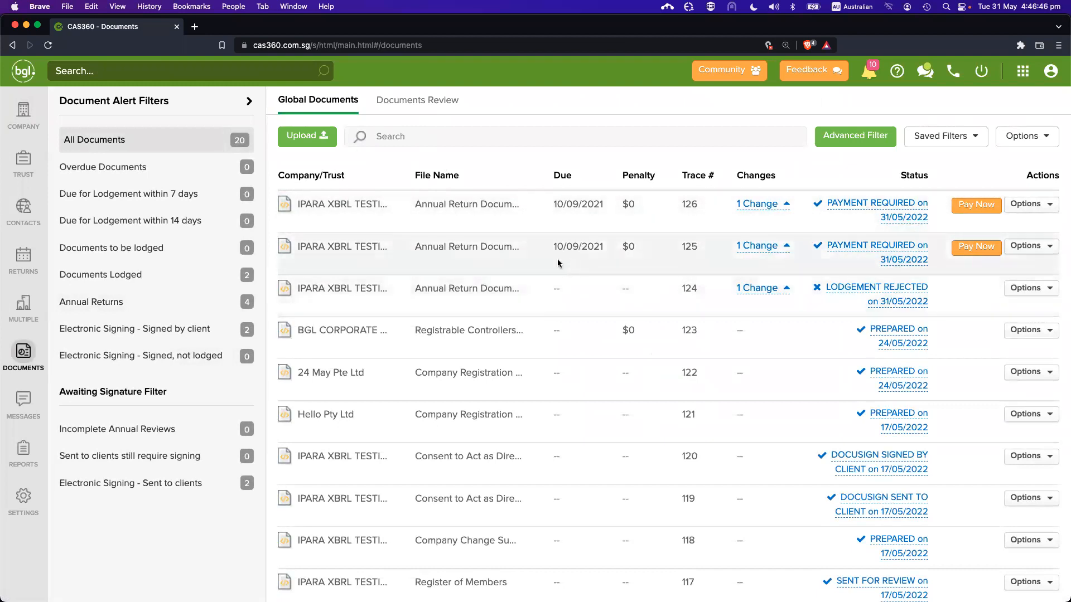
Show BGL CORPORATE SOLUTIONS PTE. LTD.'s Documents tab, then switch to the Lunch & Learn slide
{"action": "left_click", "coordinate": [31, 113]}
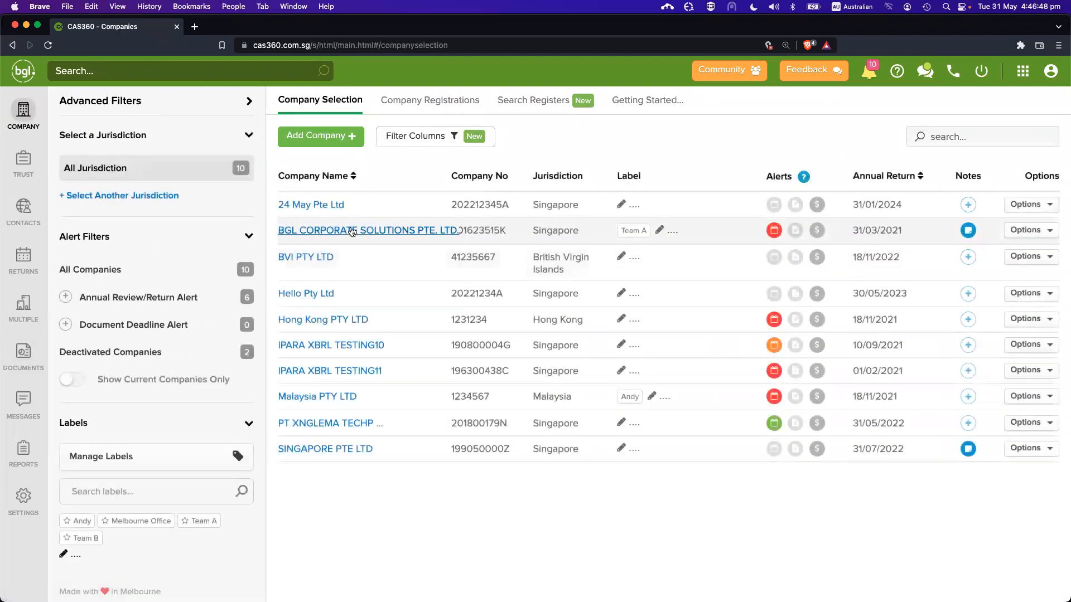
{"action": "left_click", "coordinate": [347, 227]}
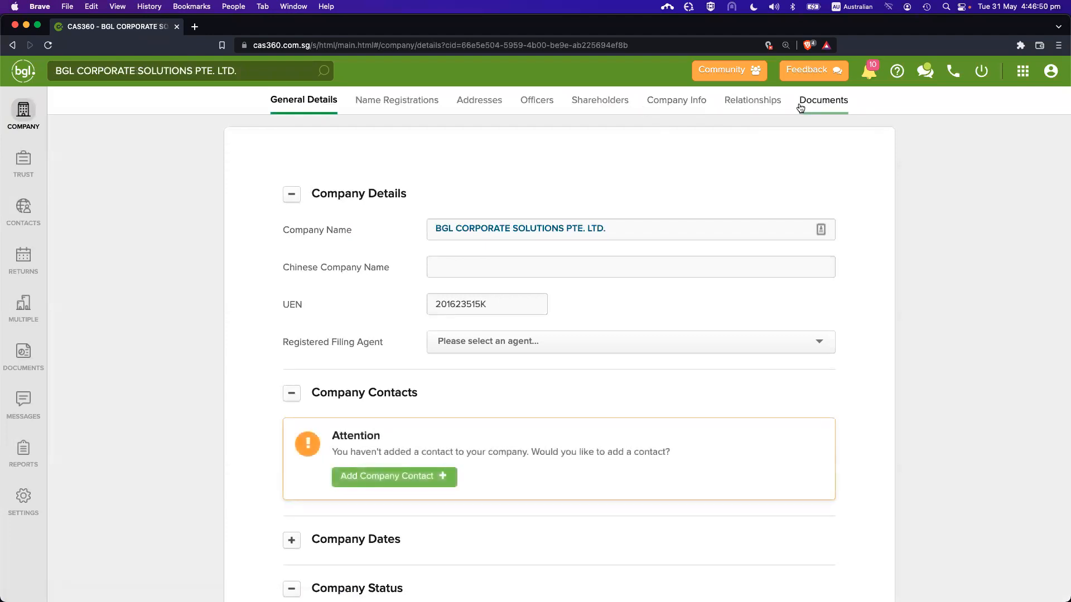
{"action": "left_click", "coordinate": [824, 102]}
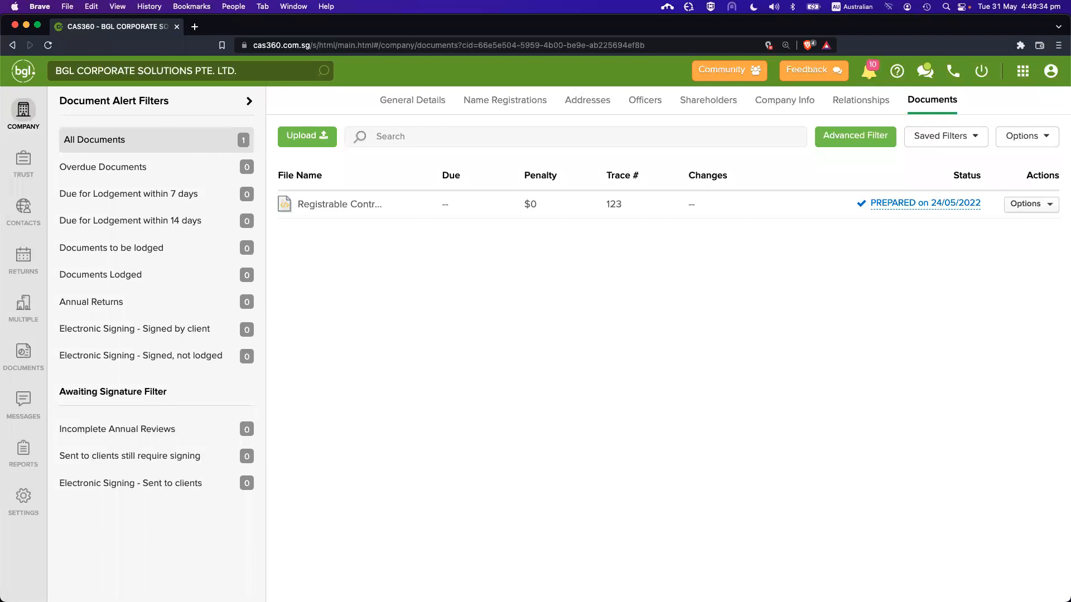
{"action": "key", "text": "ctrl+Right"}
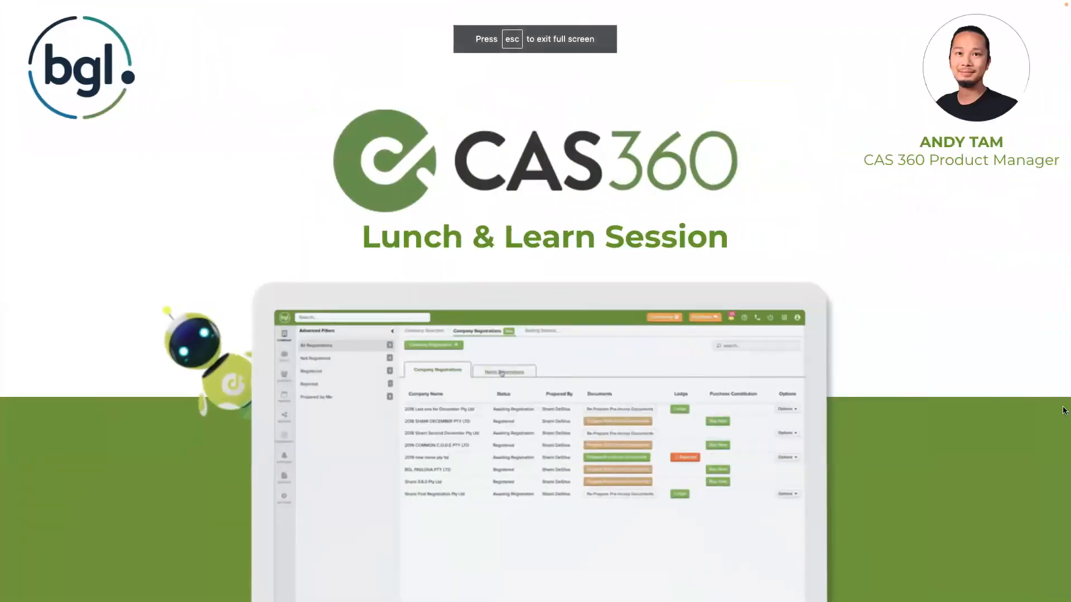